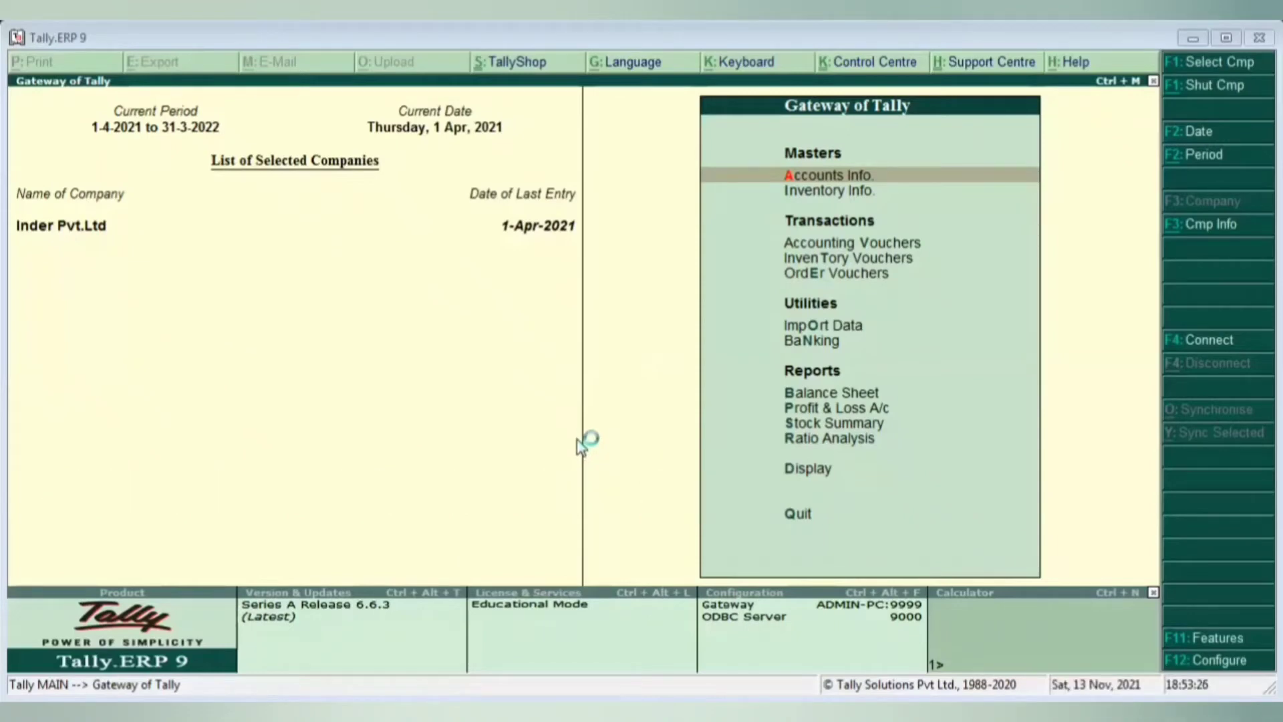
- Open the Purchase Orders Book via Display > Inventory Books
click(826, 472)
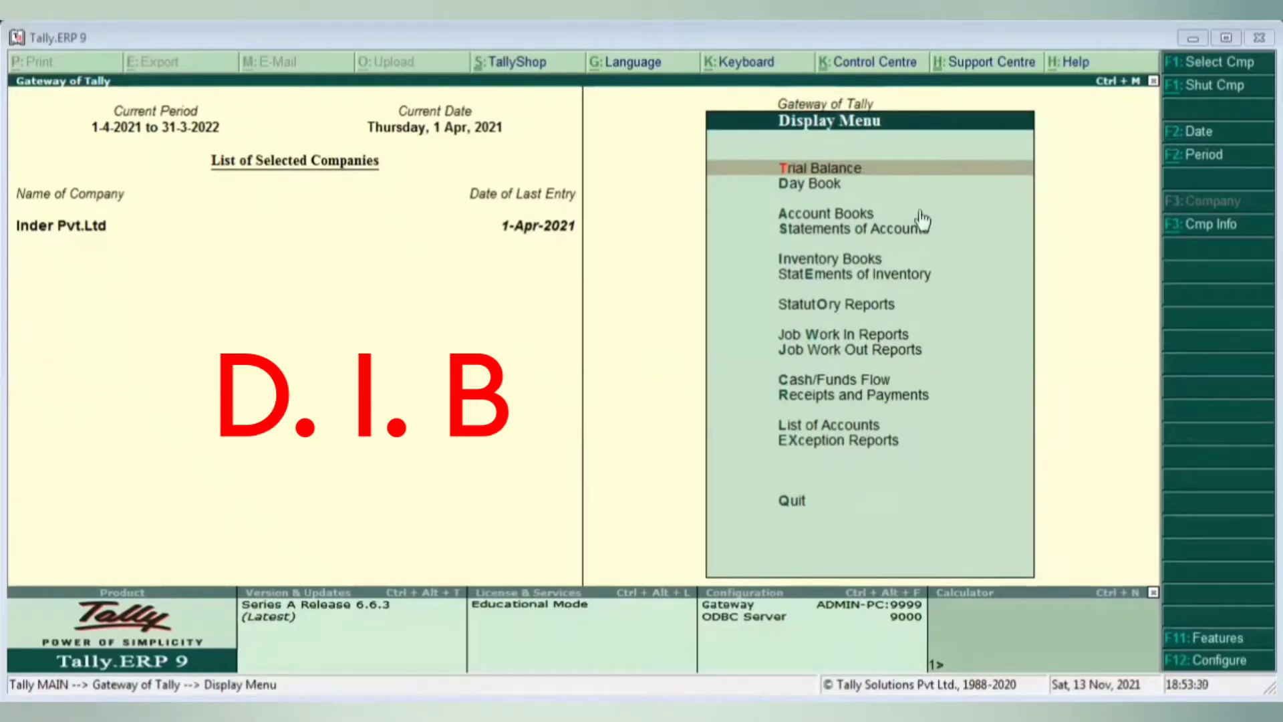
click(757, 269)
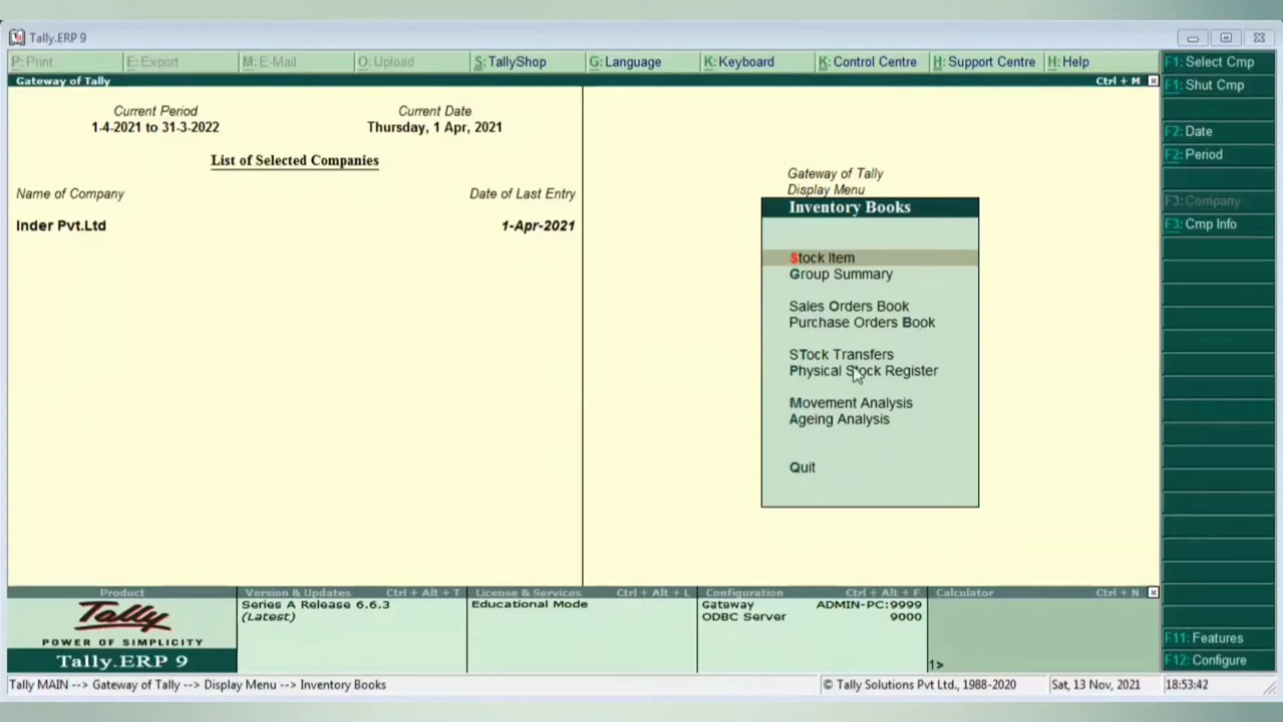
click(872, 321)
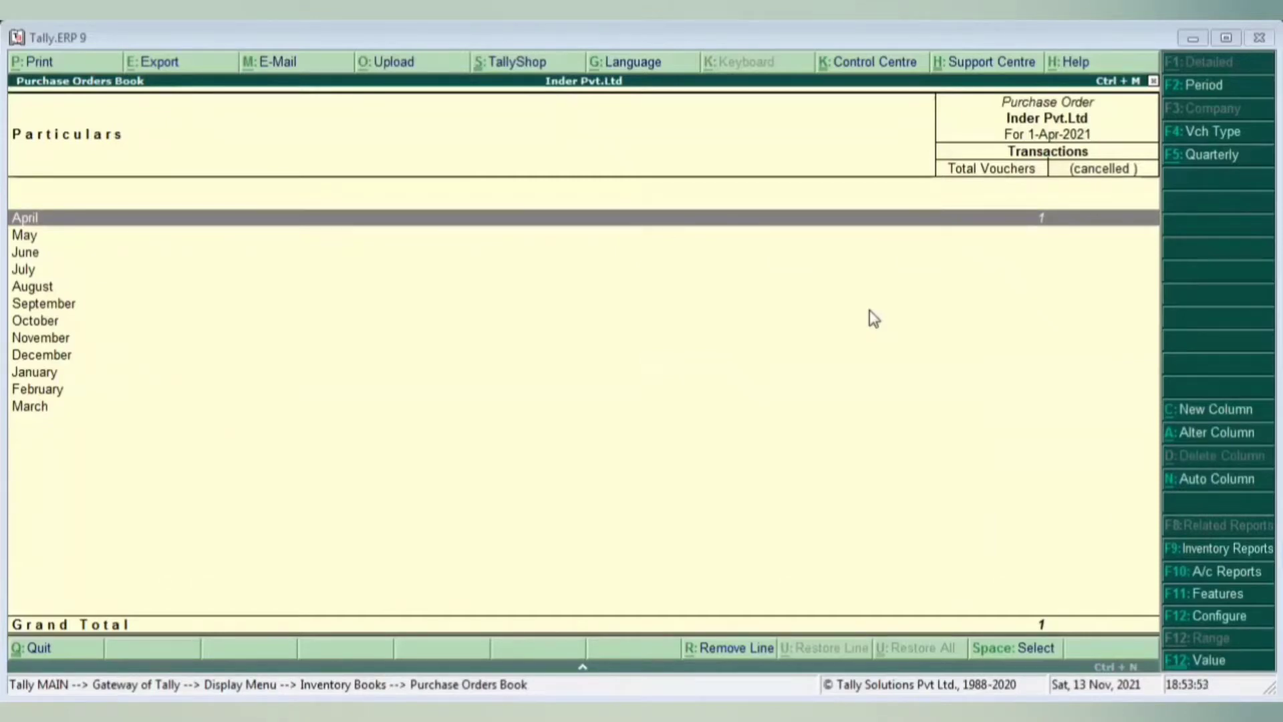
- View April's Nitesh Pvt.Ld order 21-22/PO/01 (29,750.00), then quit back to the Voucher Register
key(Return)
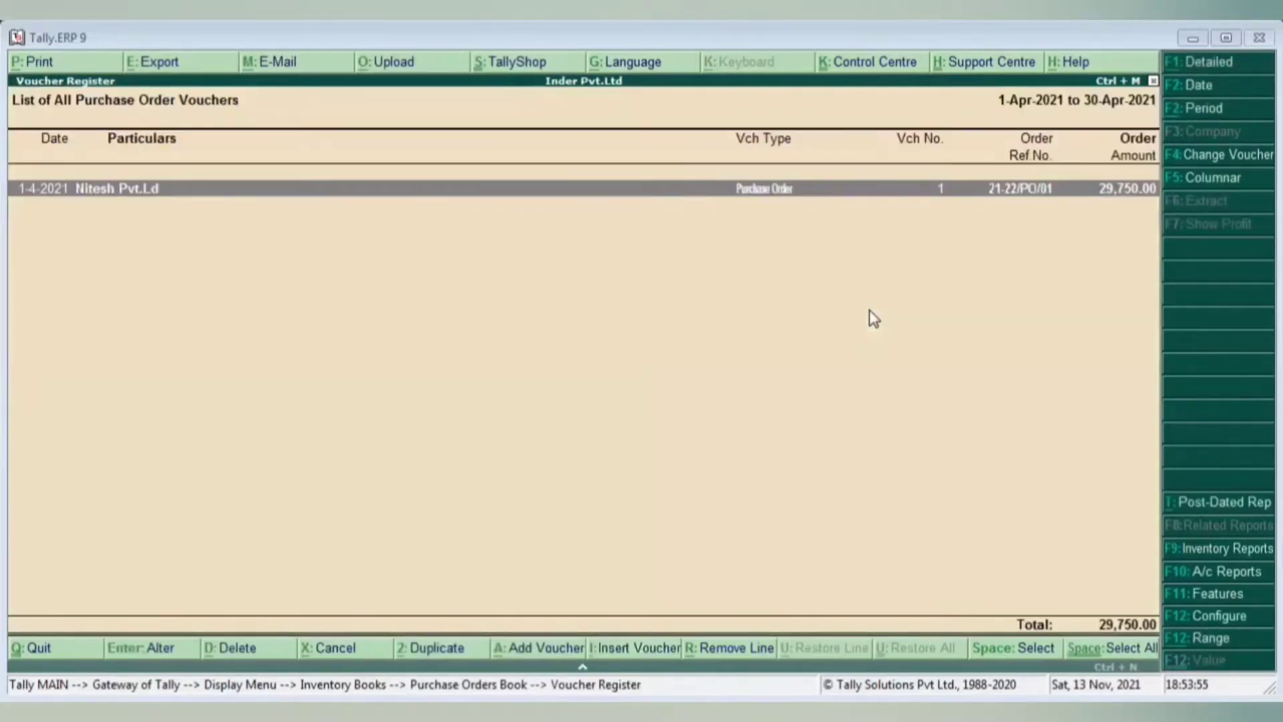
key(Return)
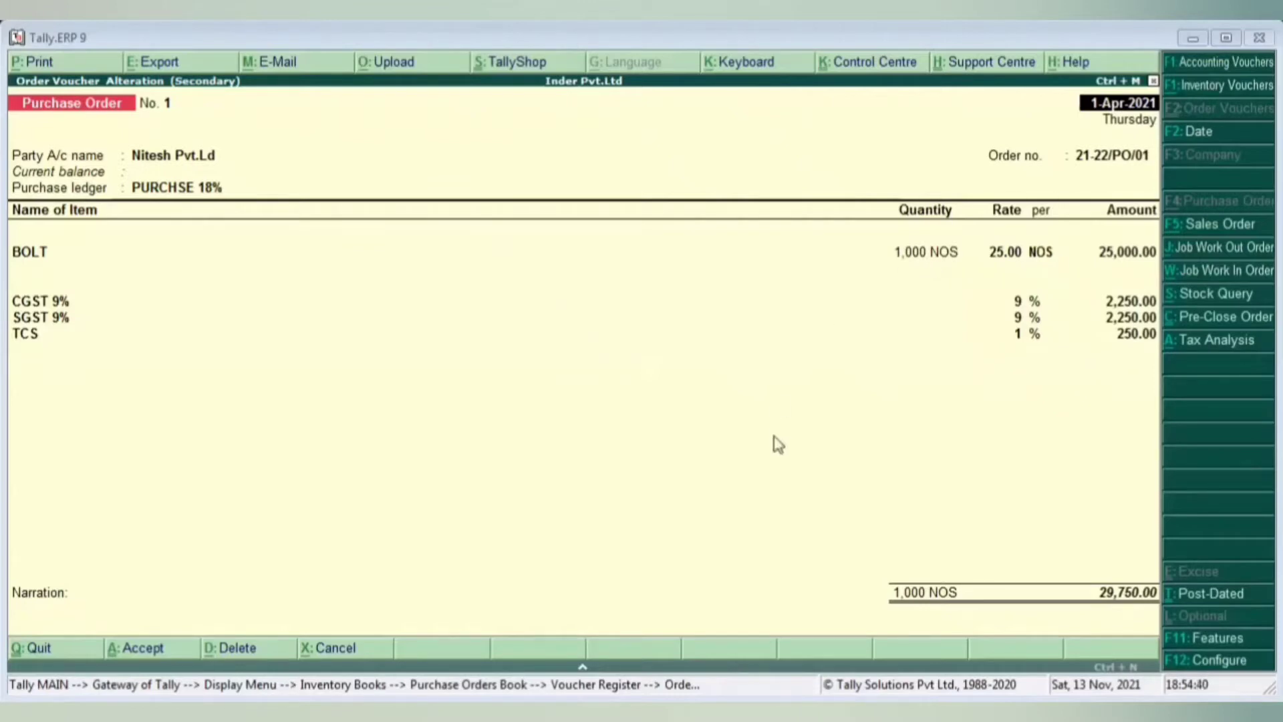
click(761, 411)
key(Escape)
key(Escape)
key(y)
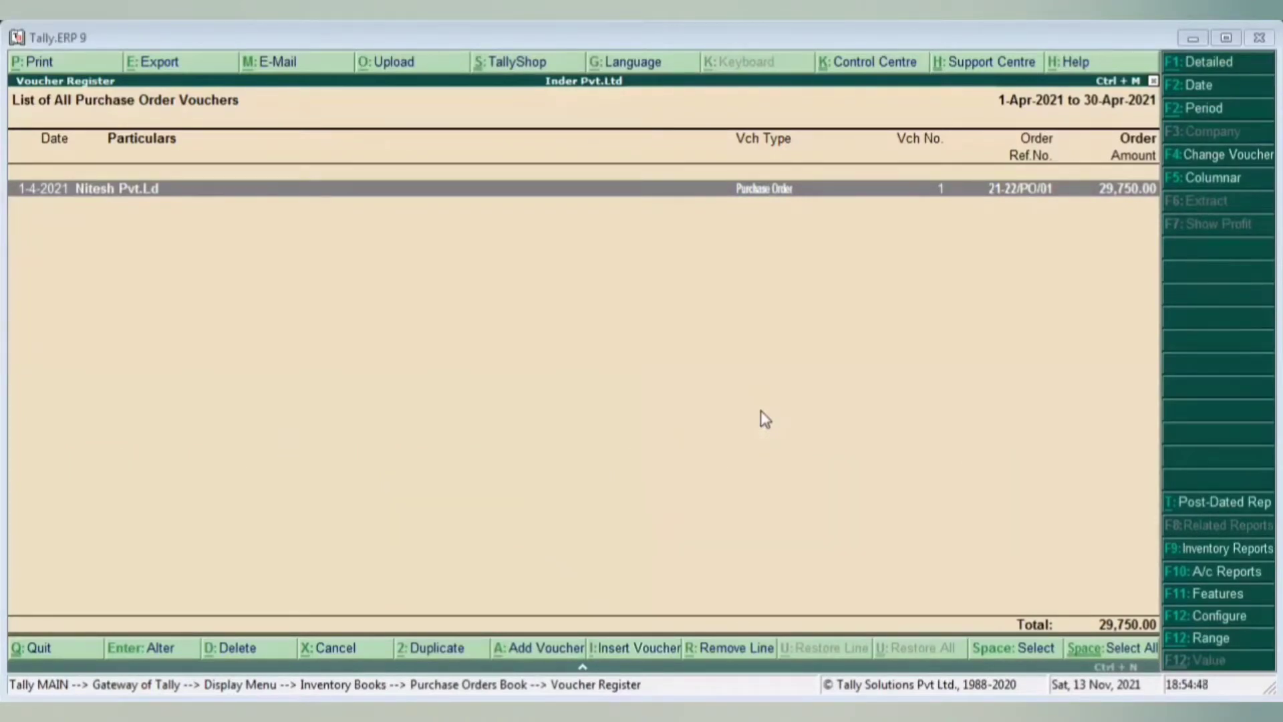
- Return to Gateway, open April's Purchase Register, and add a new Purchase Order No. 2
key(Escape)
key(Escape)
key(Escape)
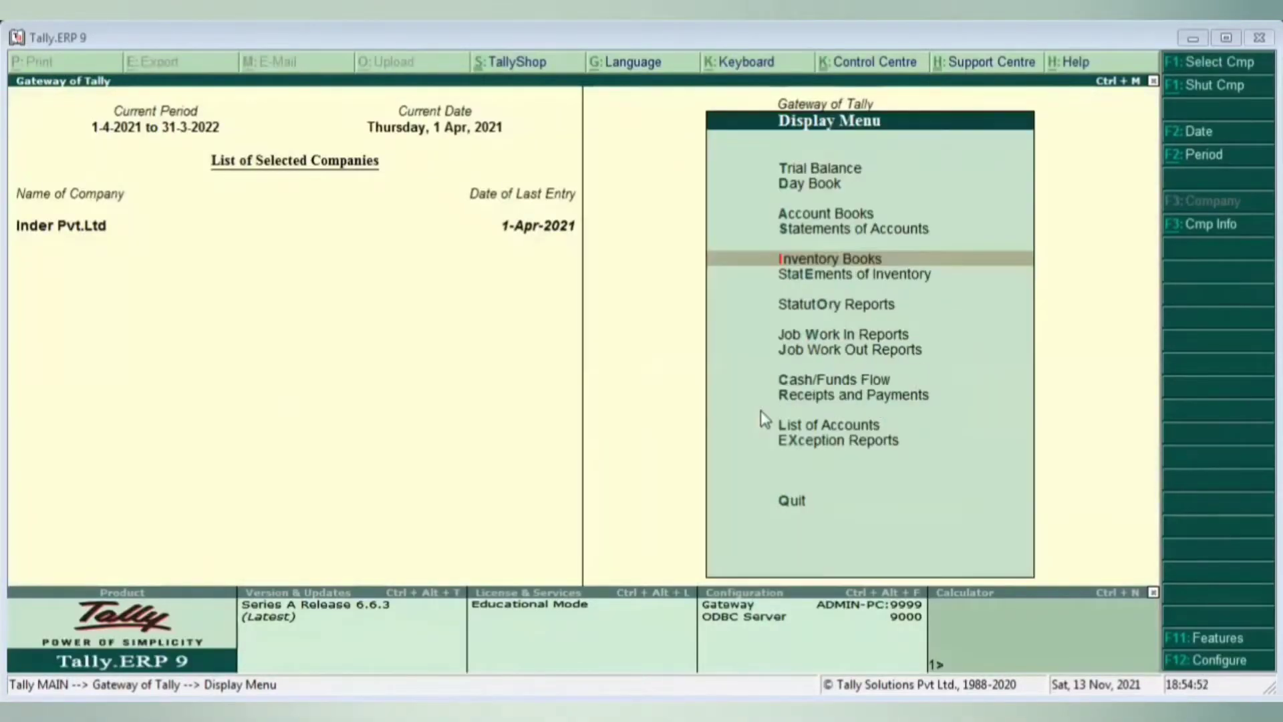
key(Escape)
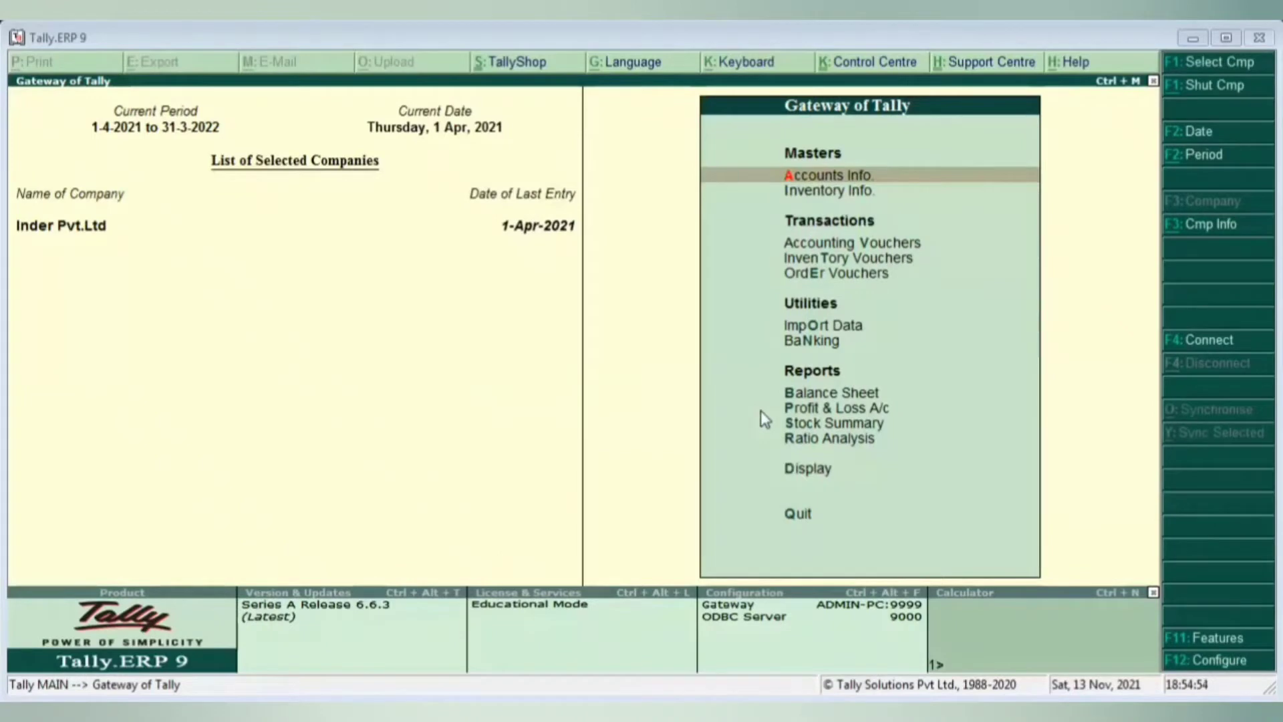
key(Escape)
key(Escape)
key(d)
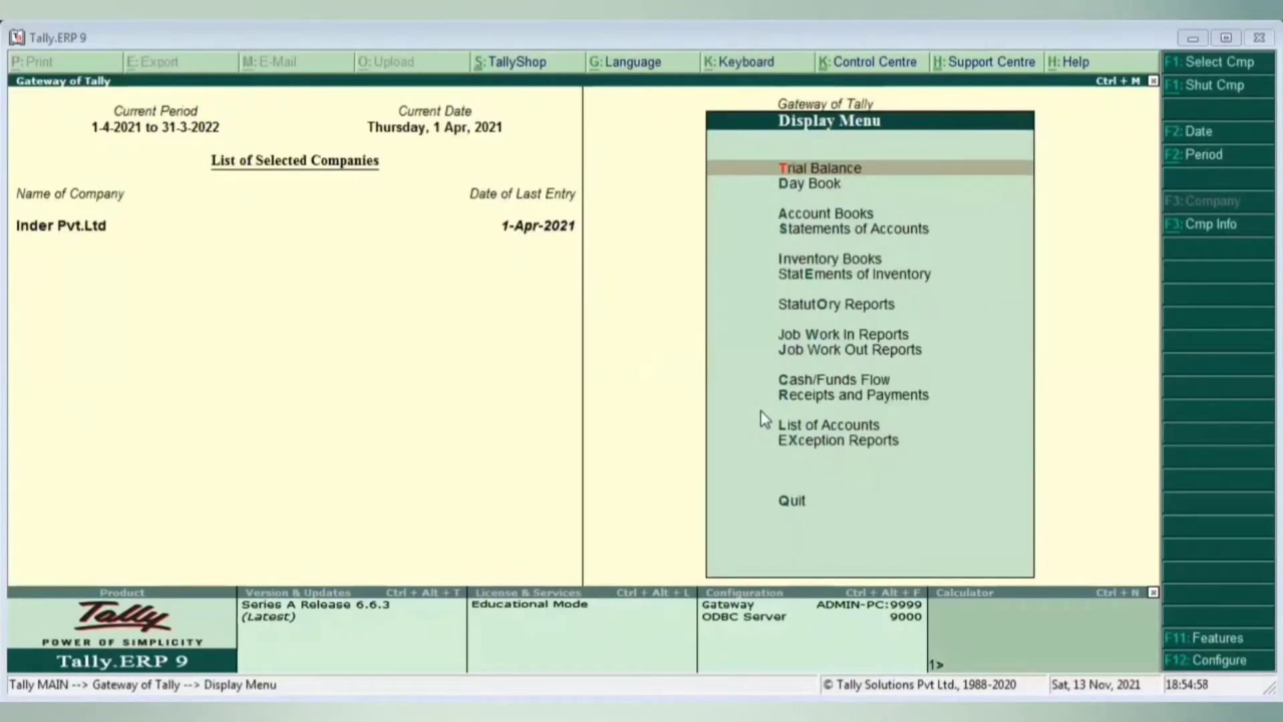
key(a)
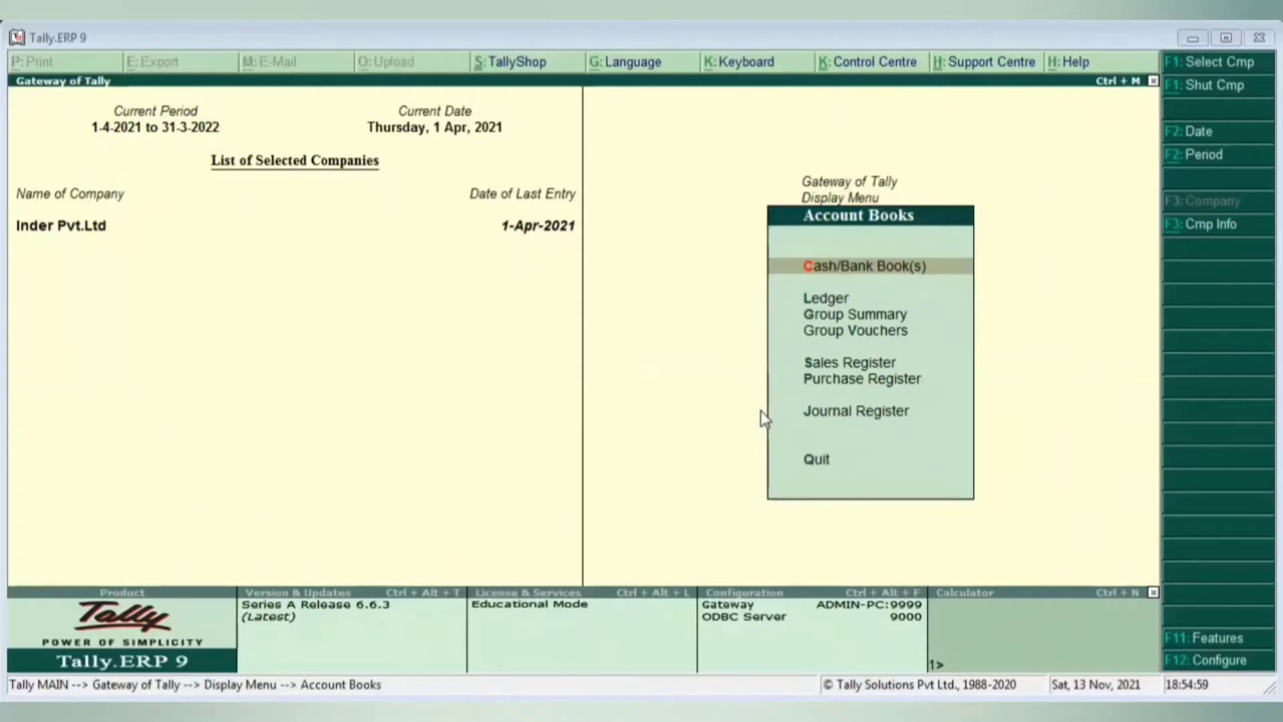
key(u)
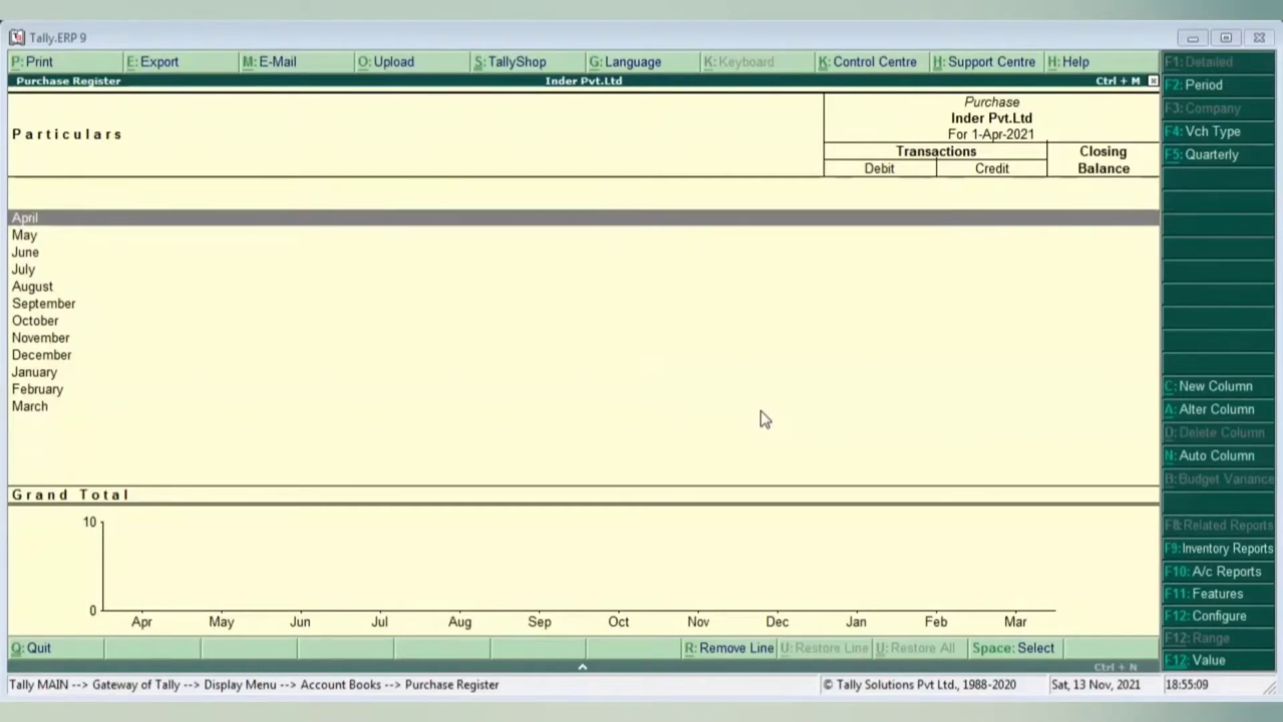
key(Return)
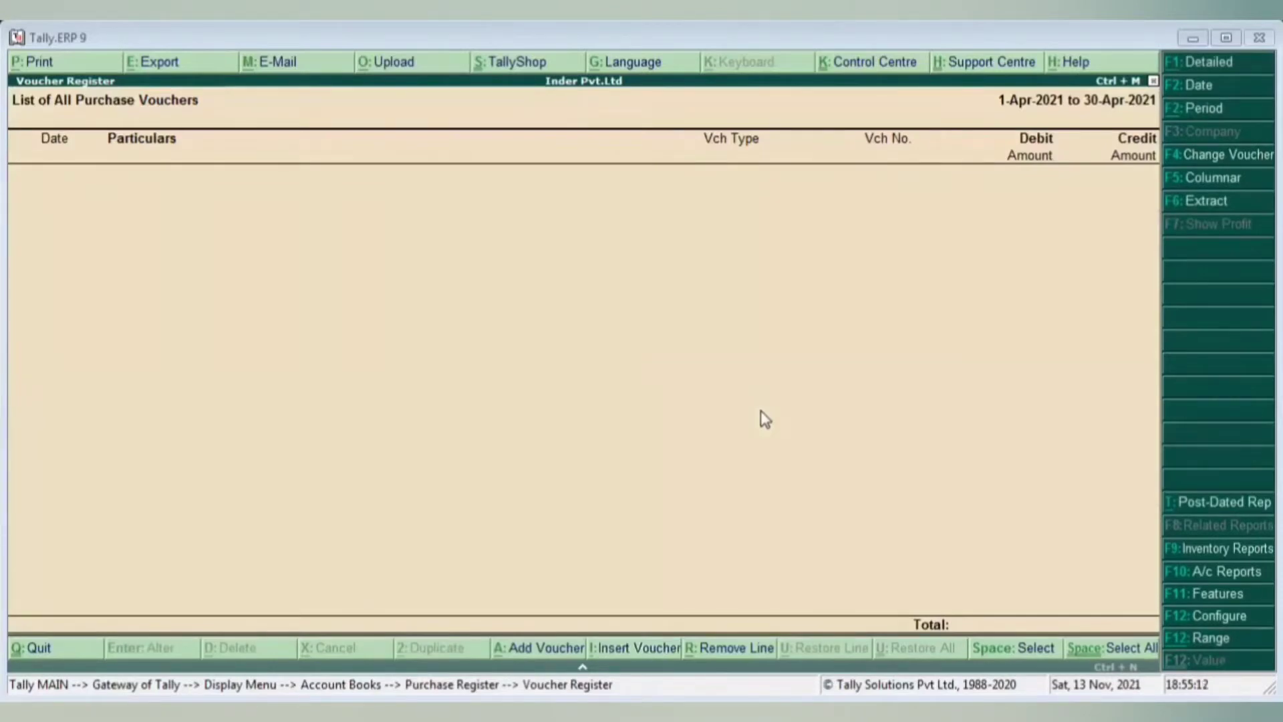
key(alt+a)
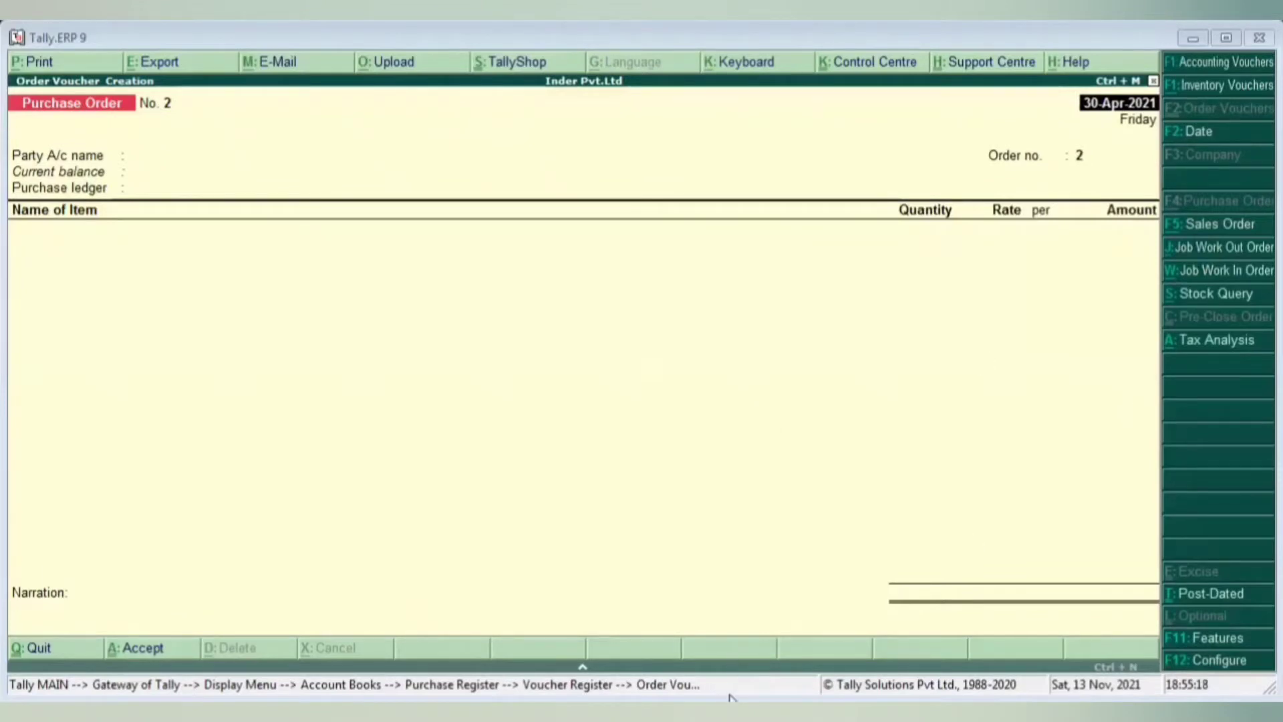
- Discard the new purchase order and start a Payment No. 1 accounting voucher instead
key(Escape)
key(Escape)
key(y)
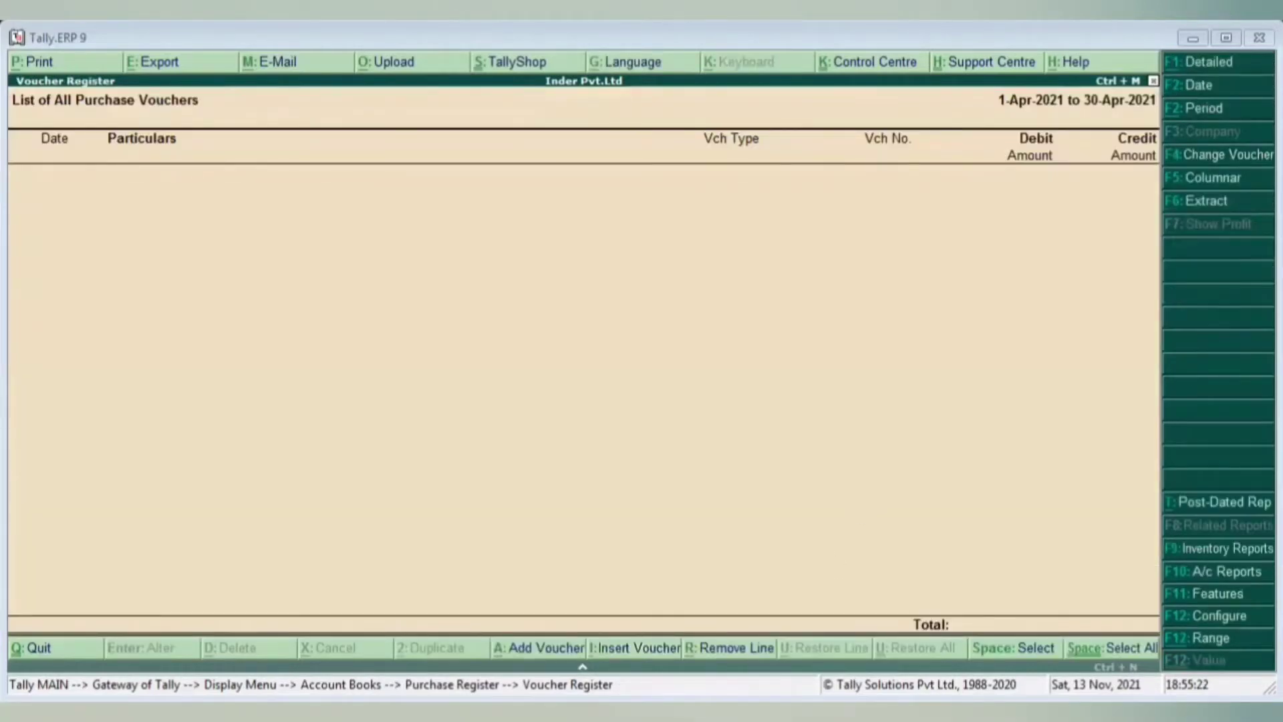
click(541, 645)
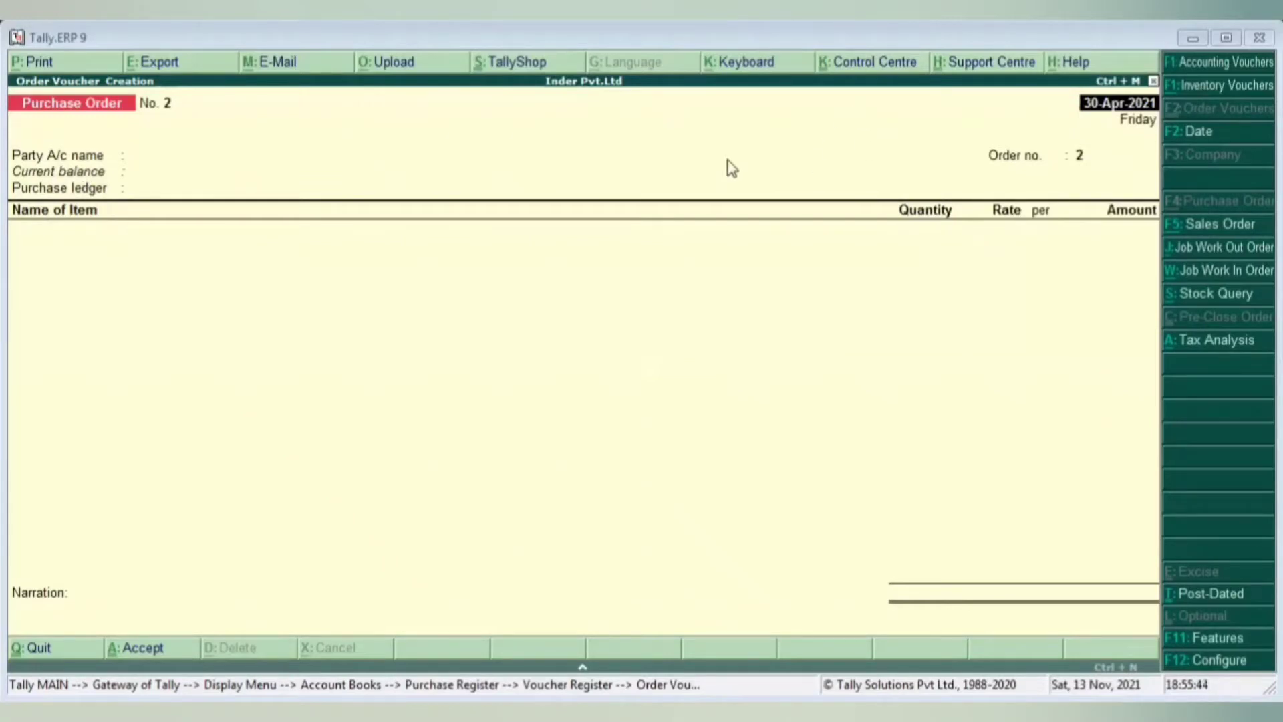
click(1202, 64)
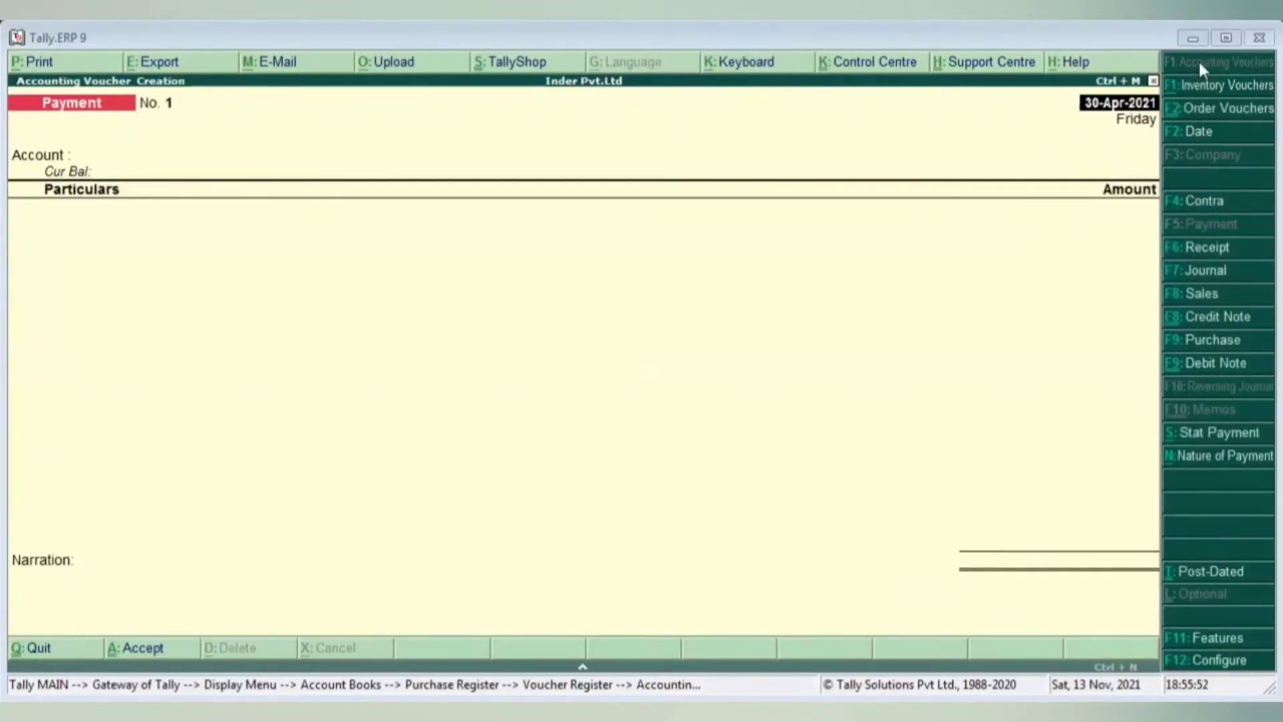
- Switch the voucher to Purchase and date it 1-Jan-2022
click(1194, 342)
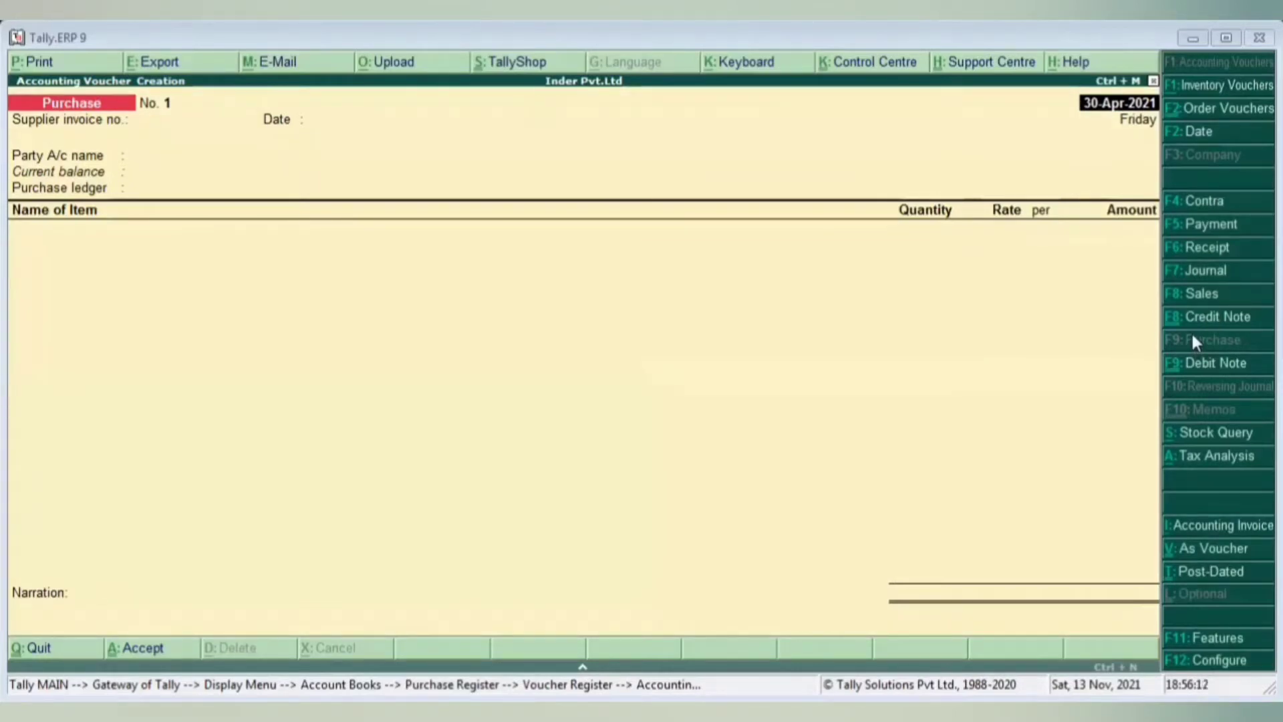
text(1.1)
key(Return)
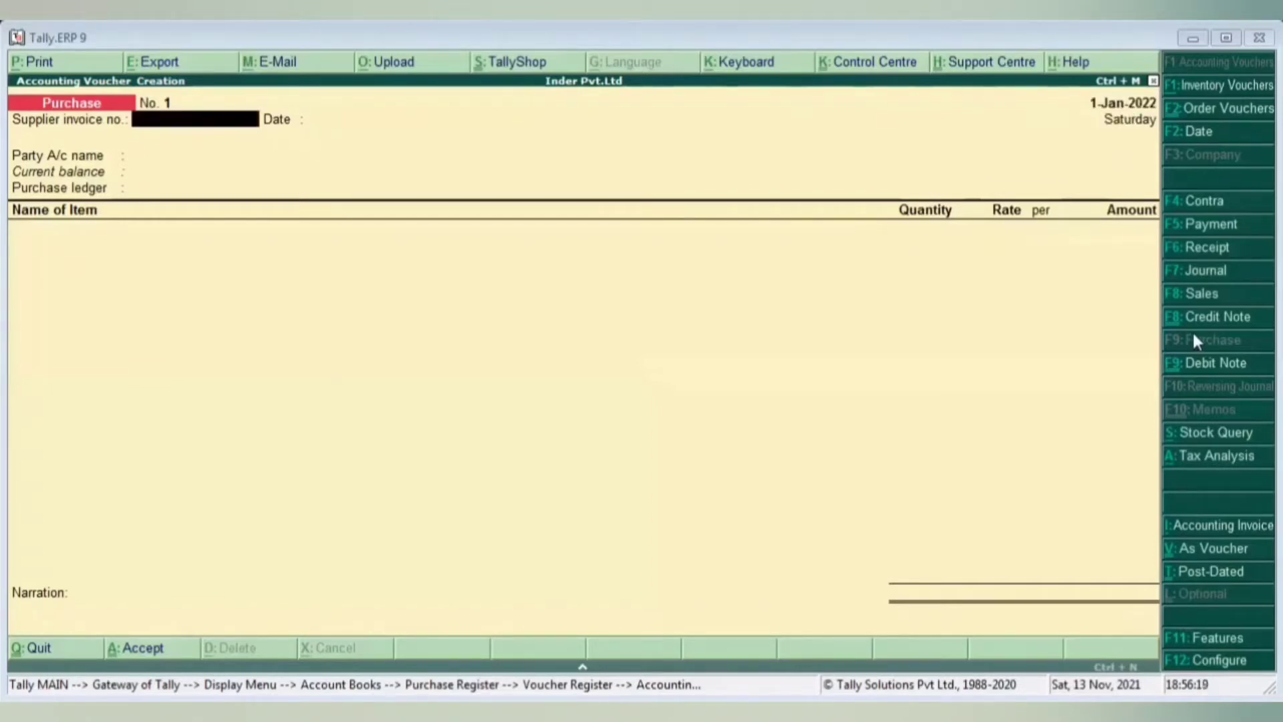
- Enter supplier invoice number 01 dated 1-Jan-2022, then bring up the voucher date change box
key(Return)
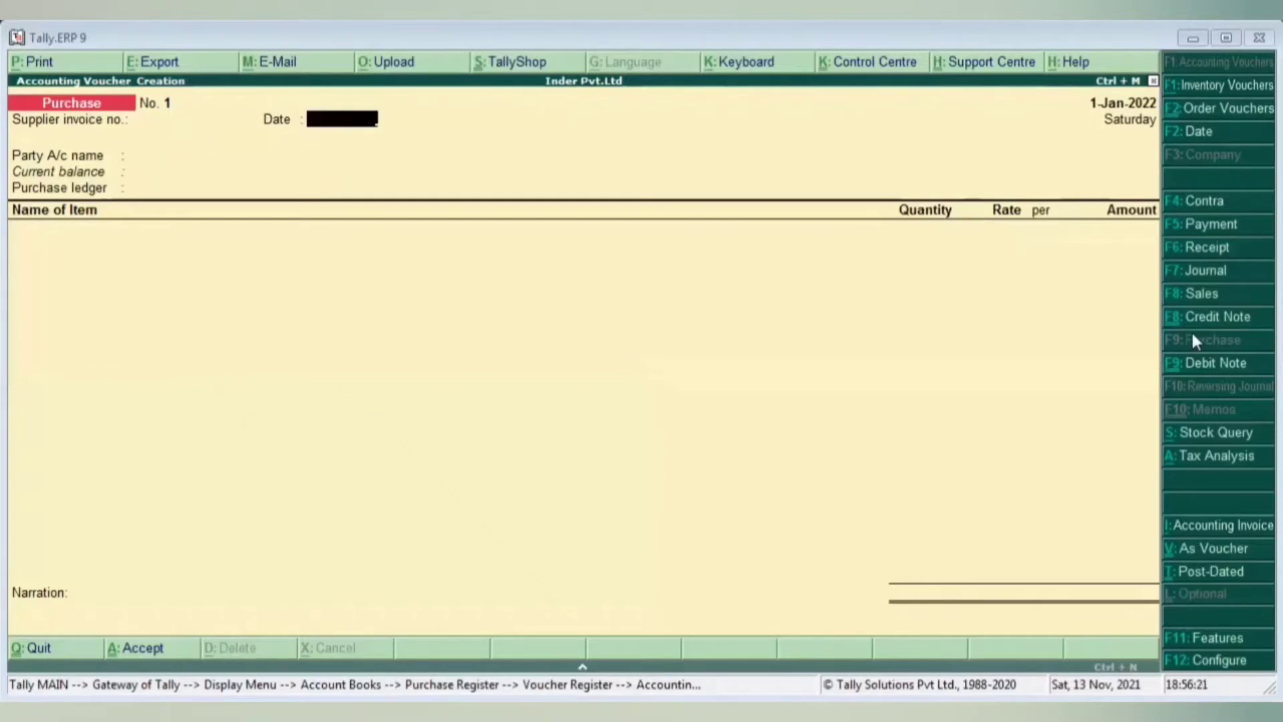
key(BackSpace)
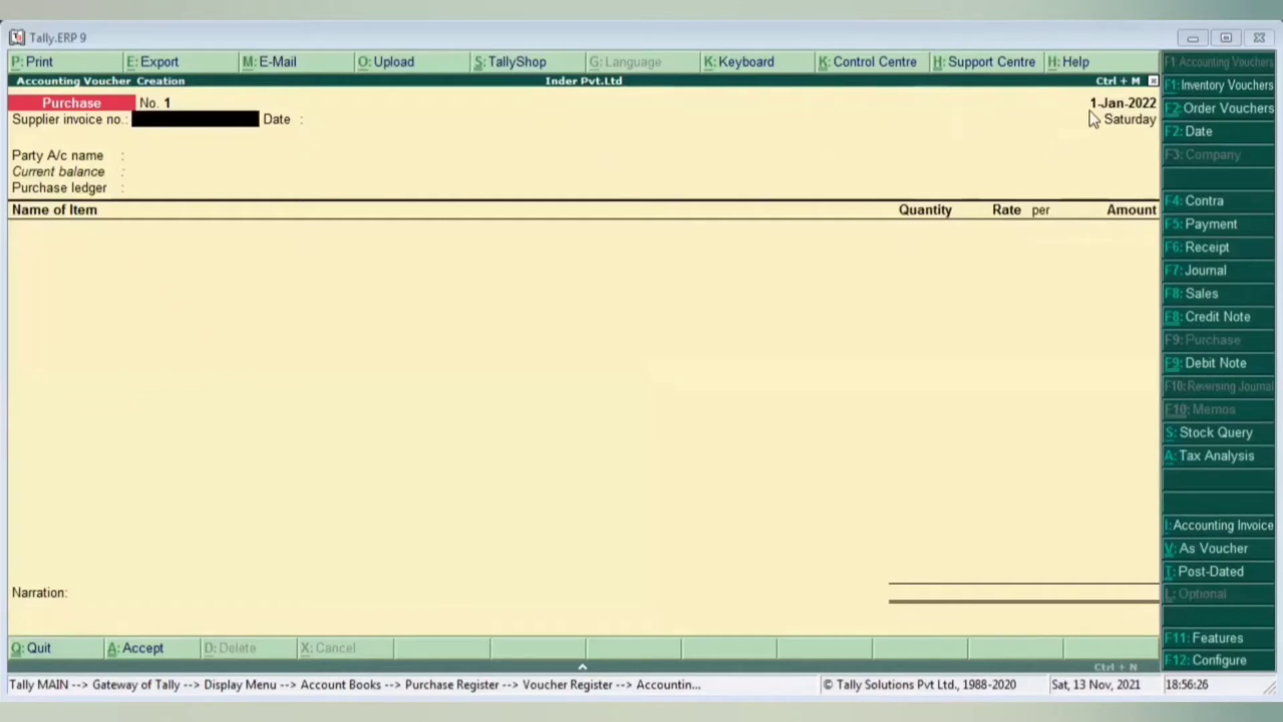
key(Return)
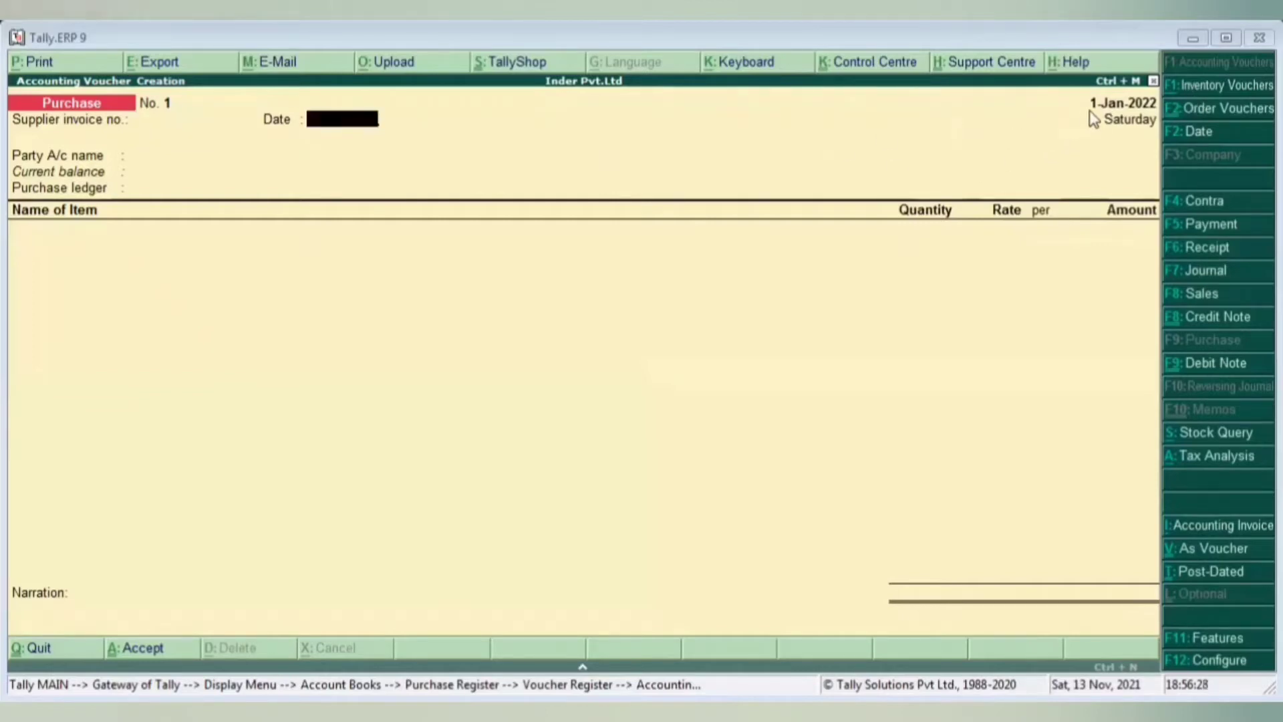
key(BackSpace)
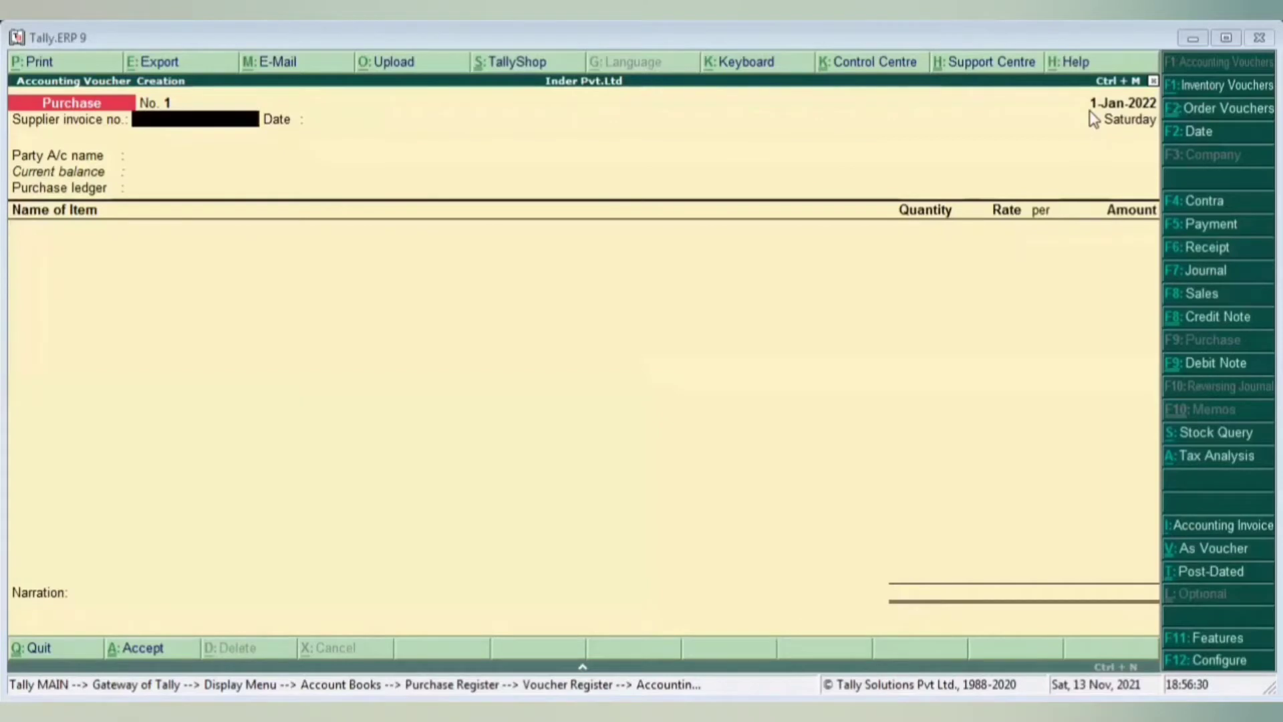
text(01)
key(Return)
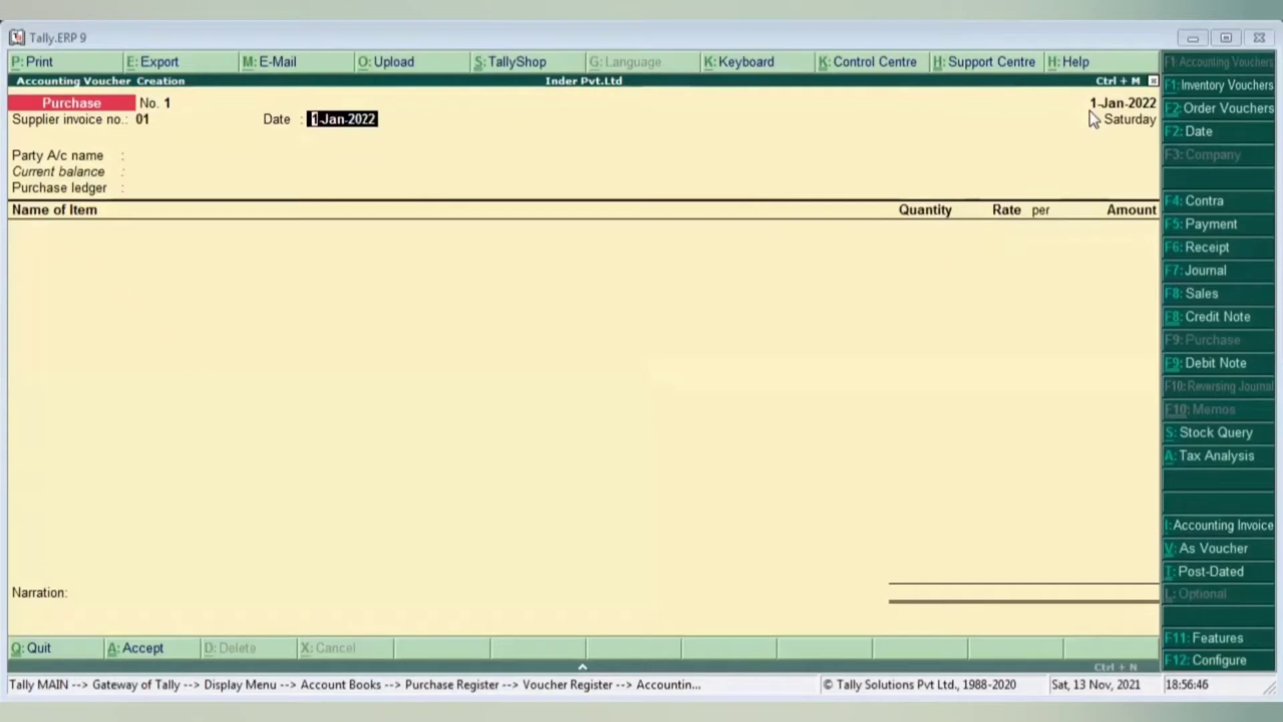
key(Return)
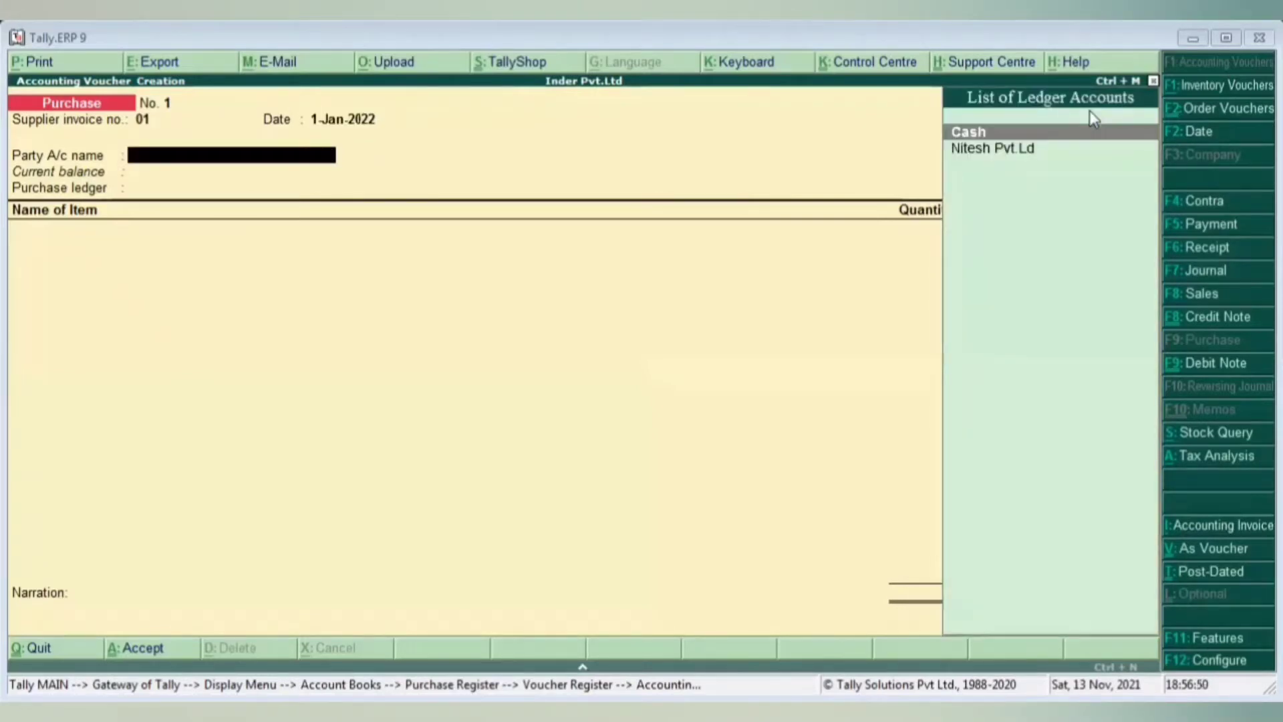
key(BackSpace)
key(BackSpace)
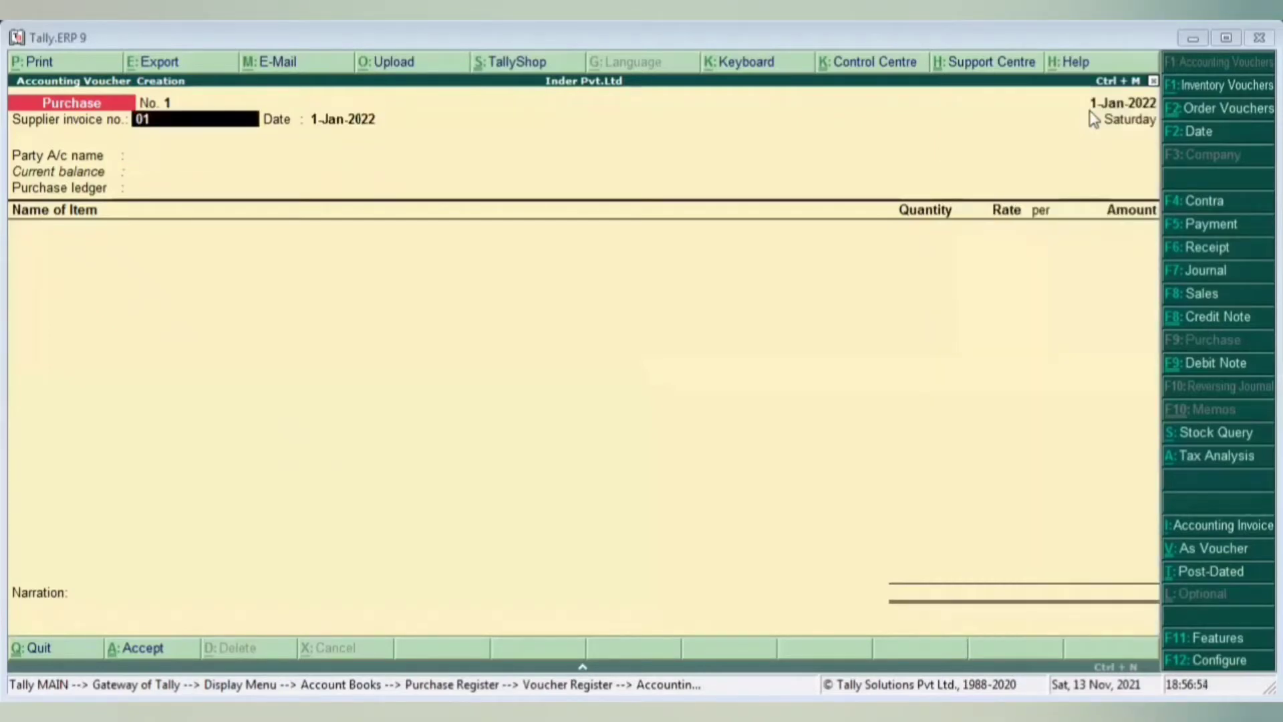
key(F2)
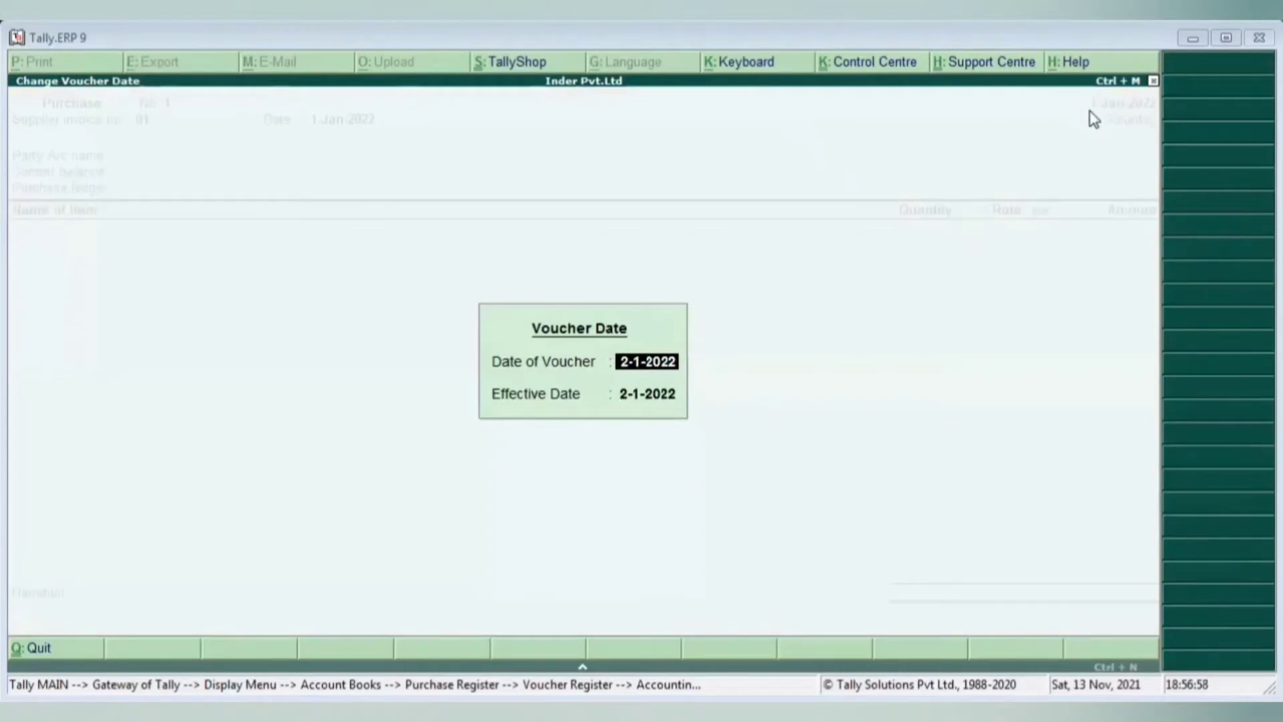
- Change the voucher date to 1-4-2021
text(1-4)
key(Return)
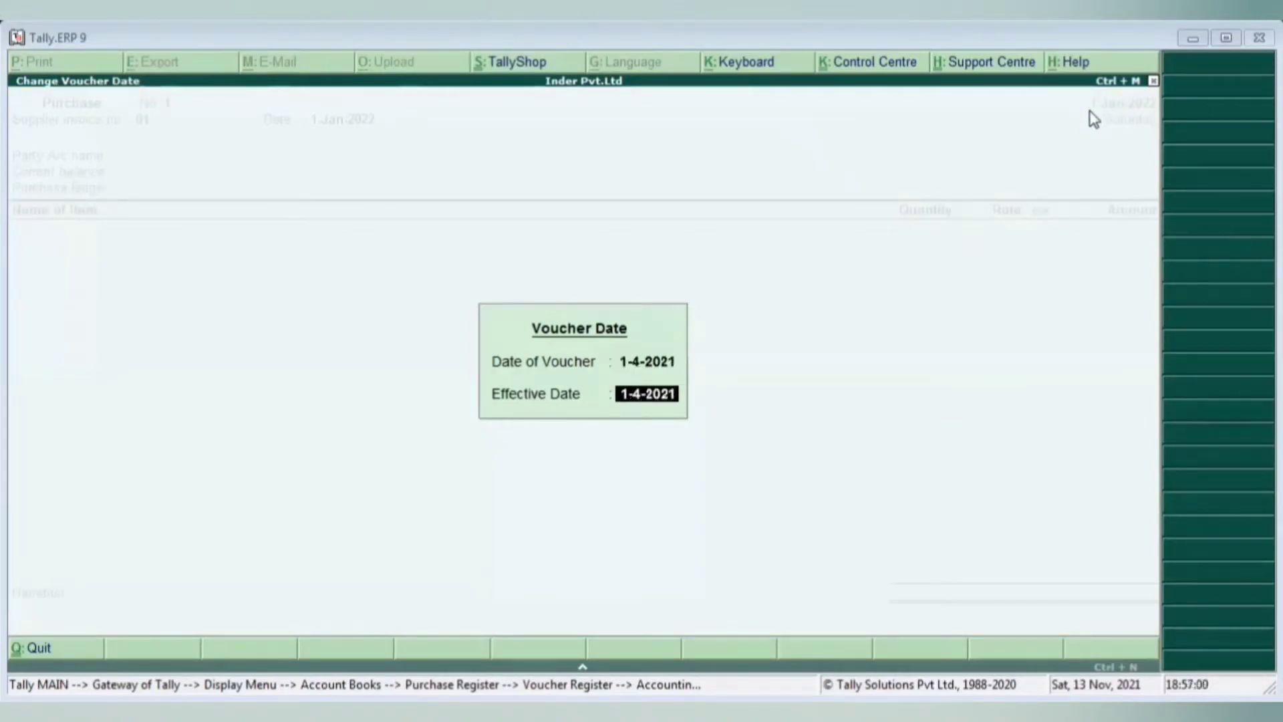
key(Return)
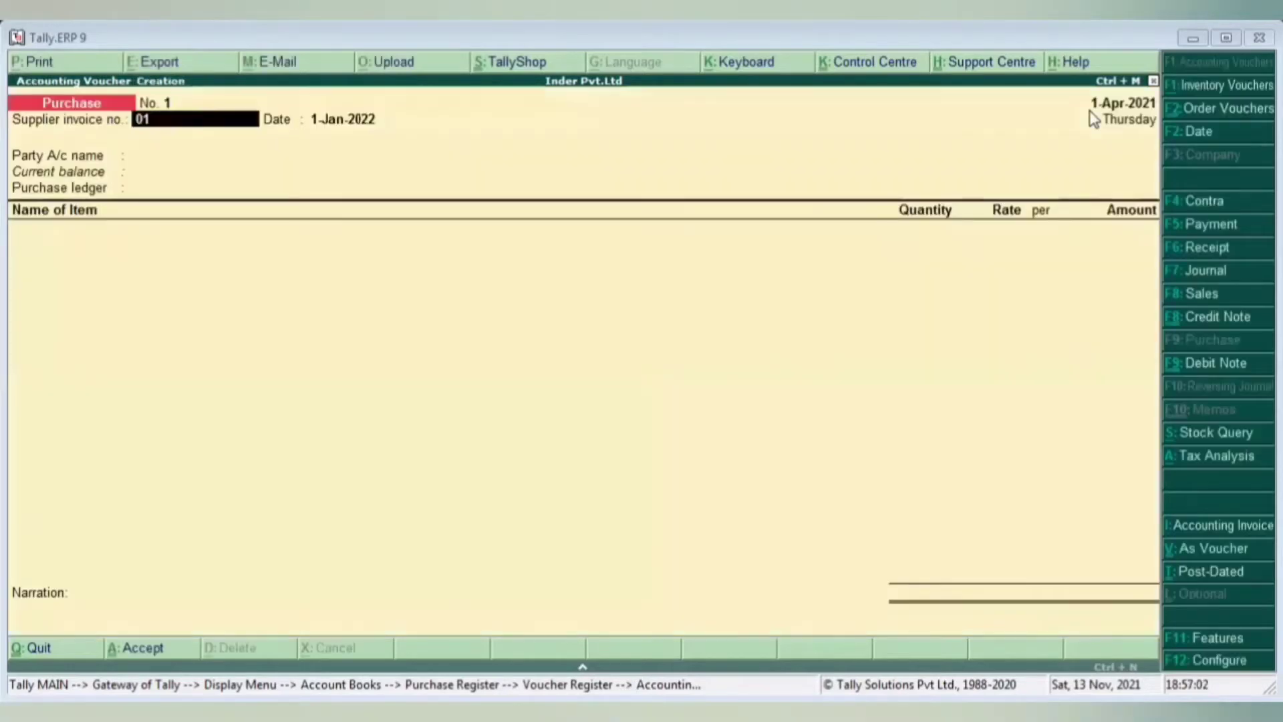
- Re-enter supplier invoice 01 dated 1-Apr-2021 and highlight Nitesh Pvt.Ld in the party ledger list
text(01)
key(Return)
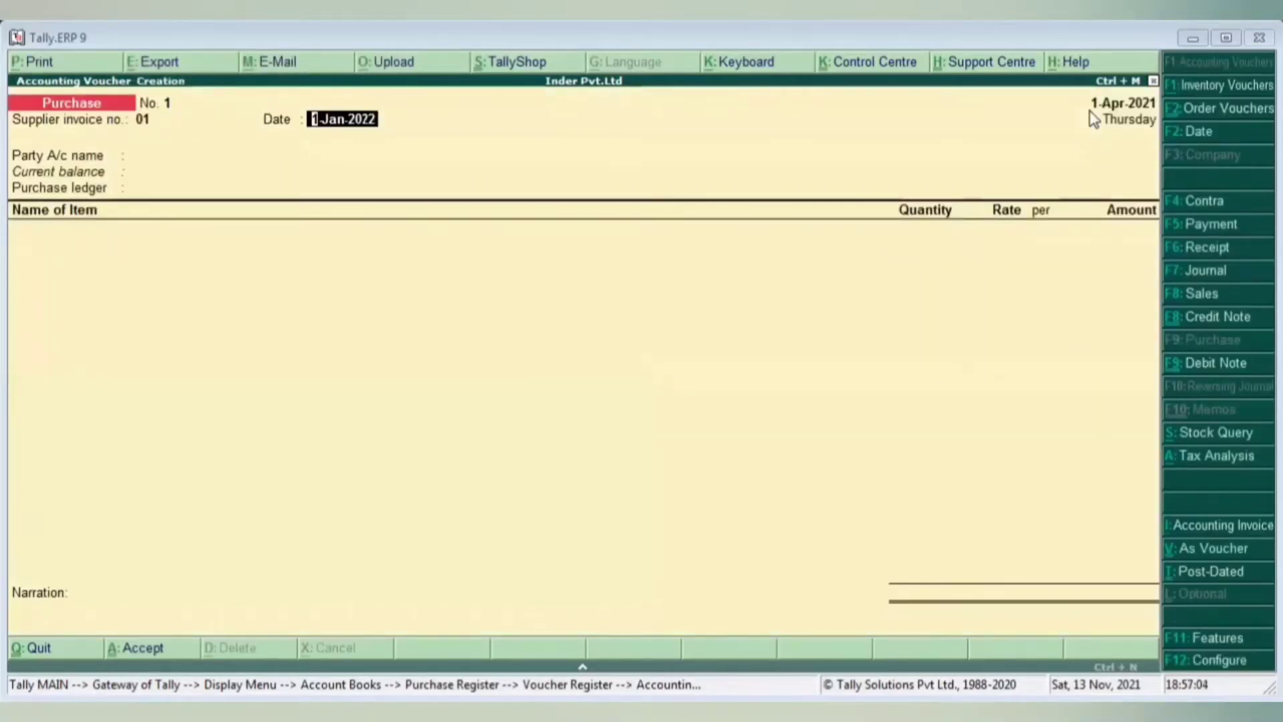
key(BackSpace)
key(Return)
text(1-4)
key(Return)
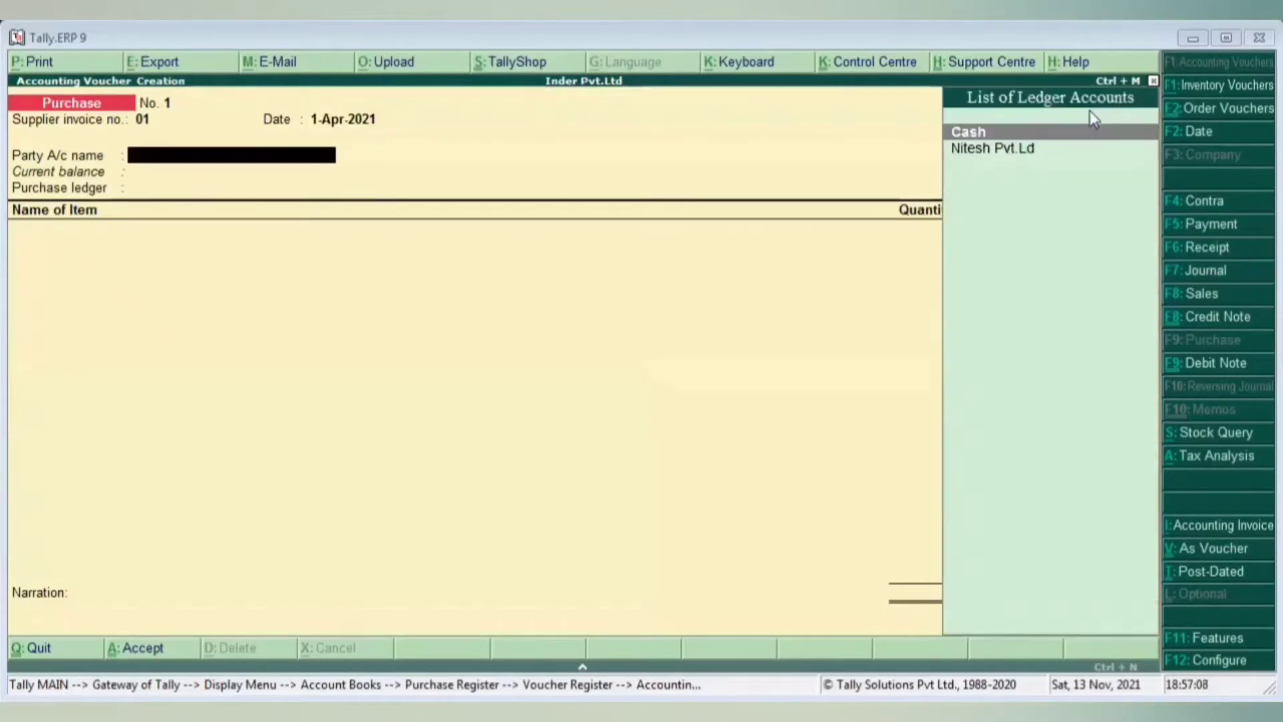
key(Down)
key(Up)
key(Down)
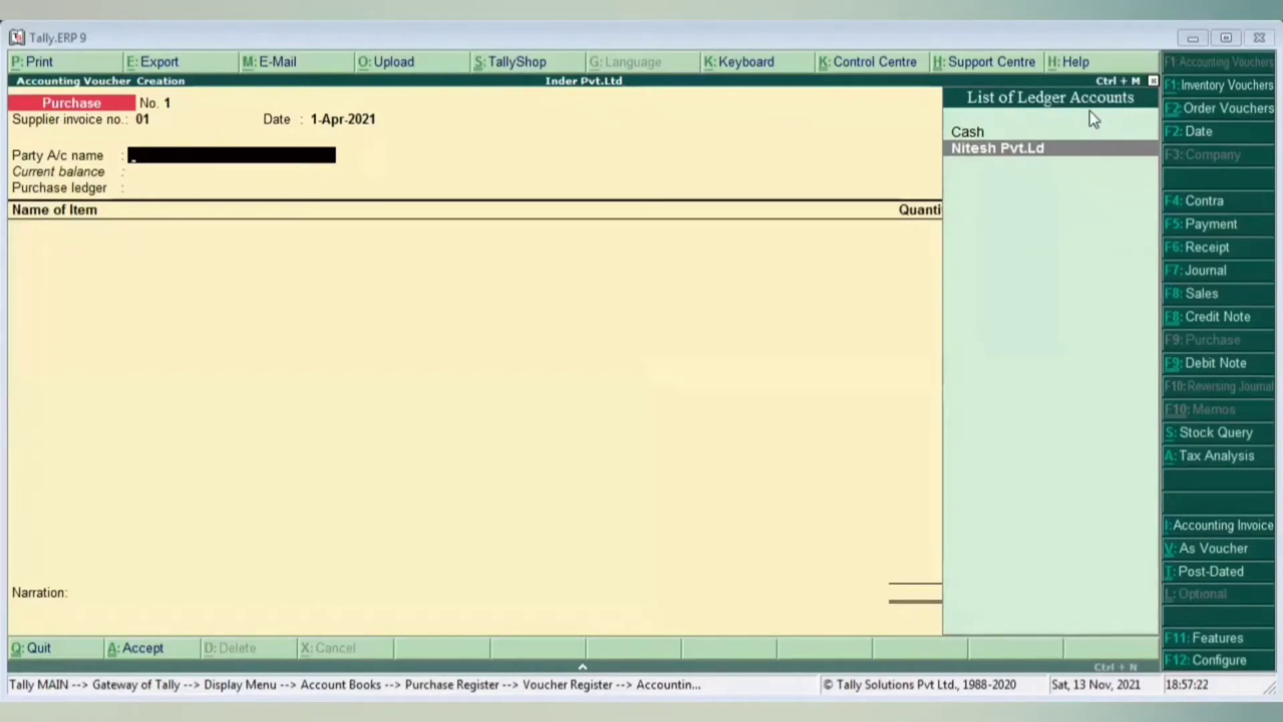
- Choose Nitesh Pvt.Ld as the party and link purchase order 21-22/PO/01
key(Return)
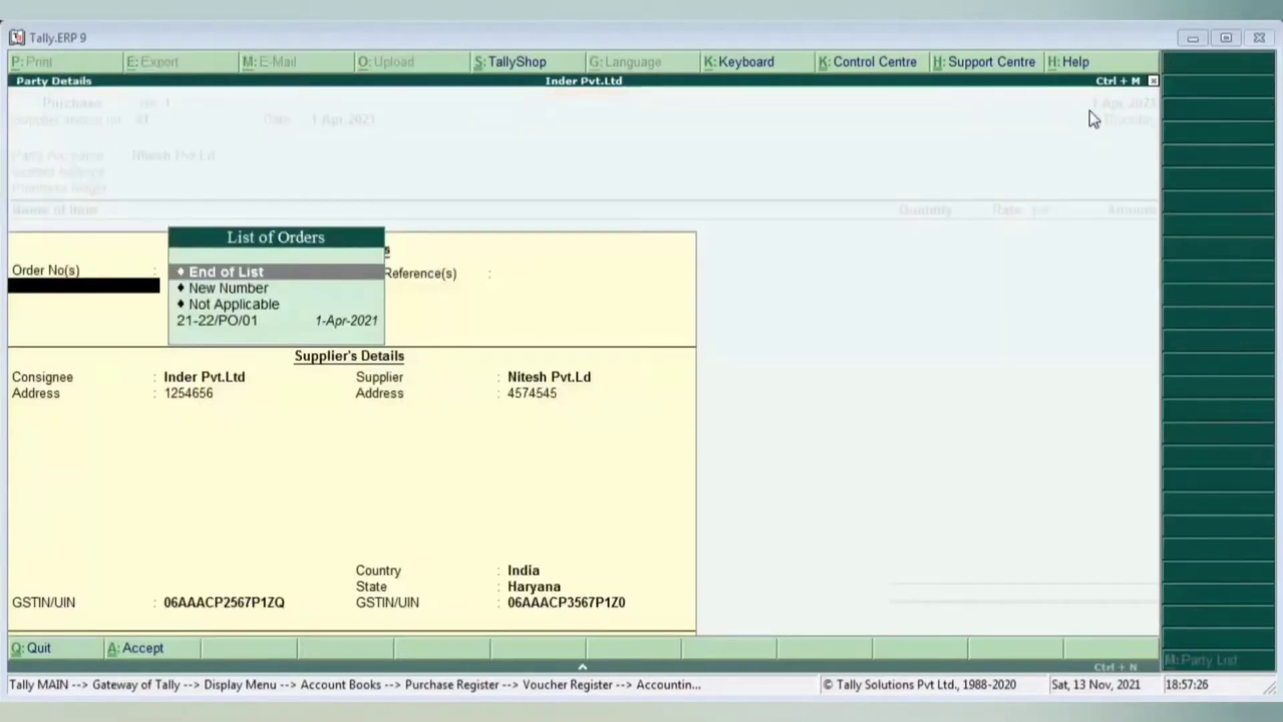
key(Down)
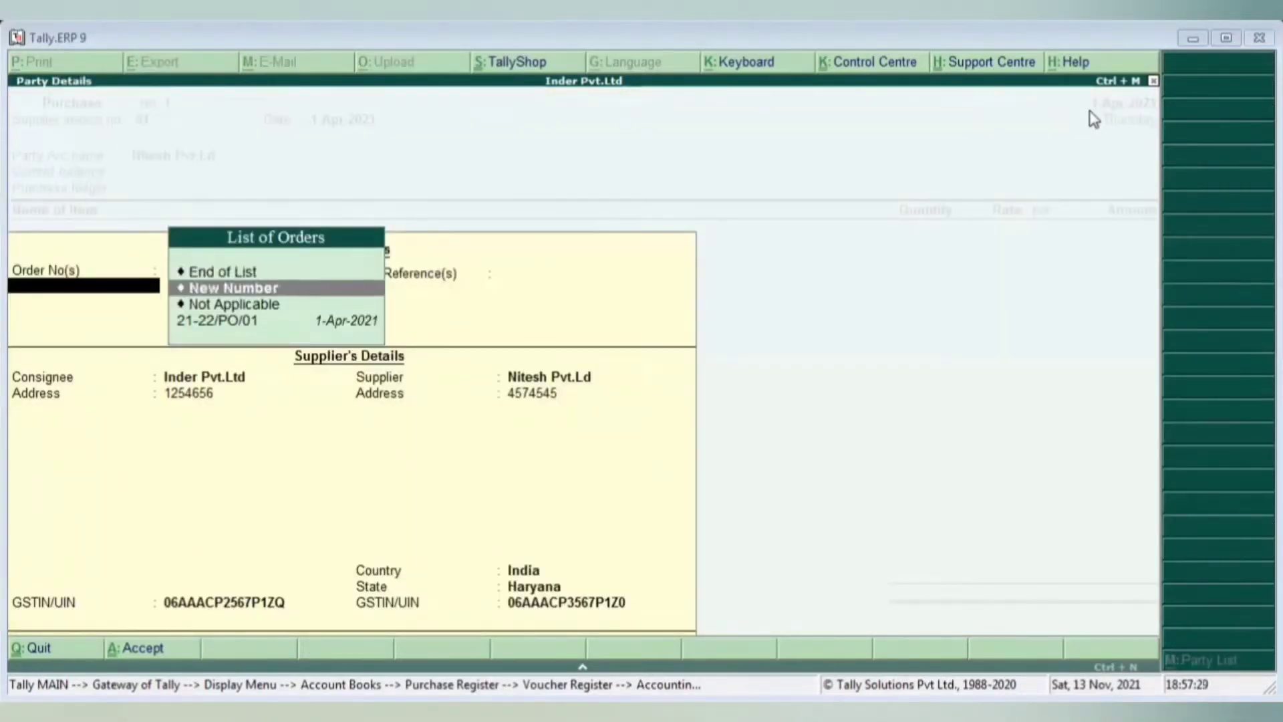
key(Down)
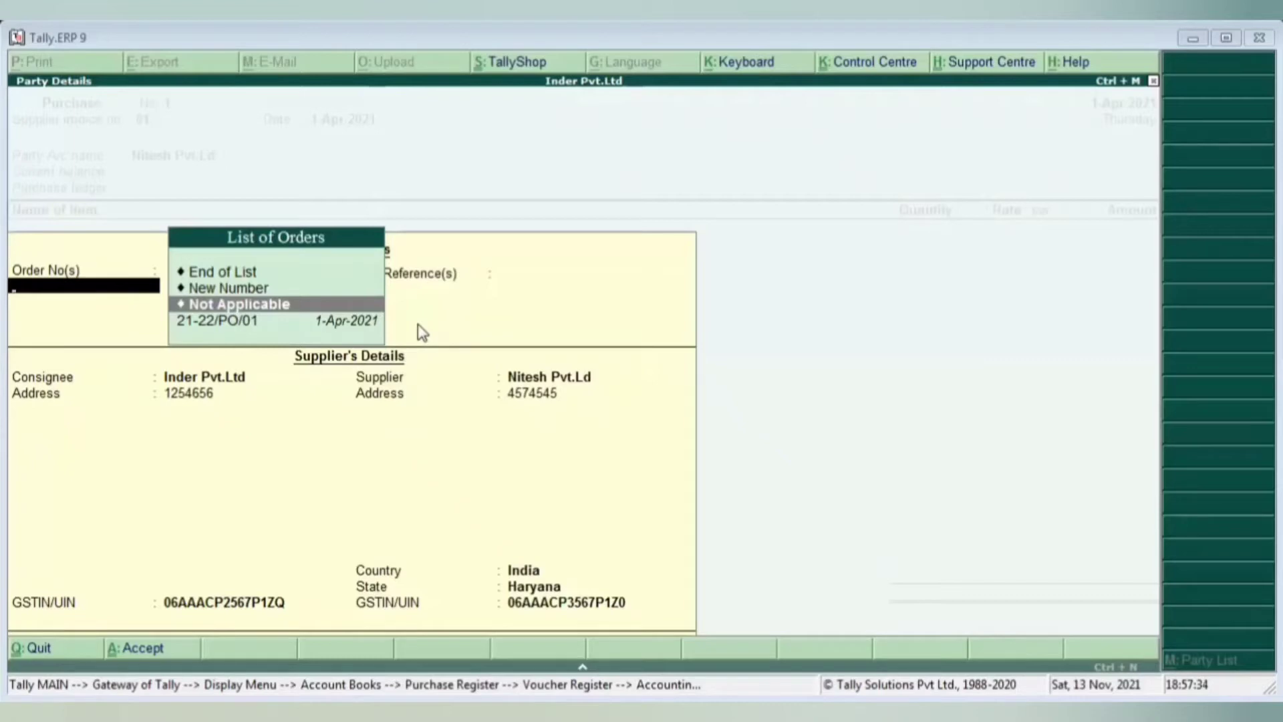
key(Down)
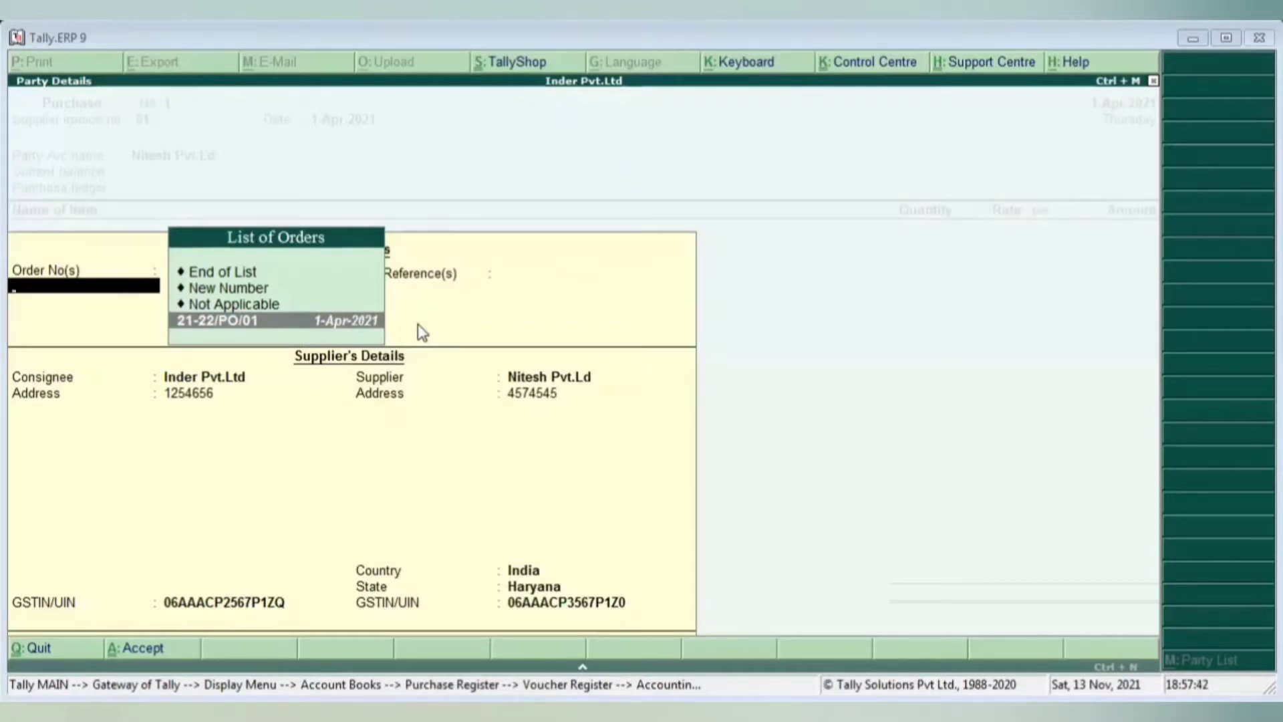
key(Return)
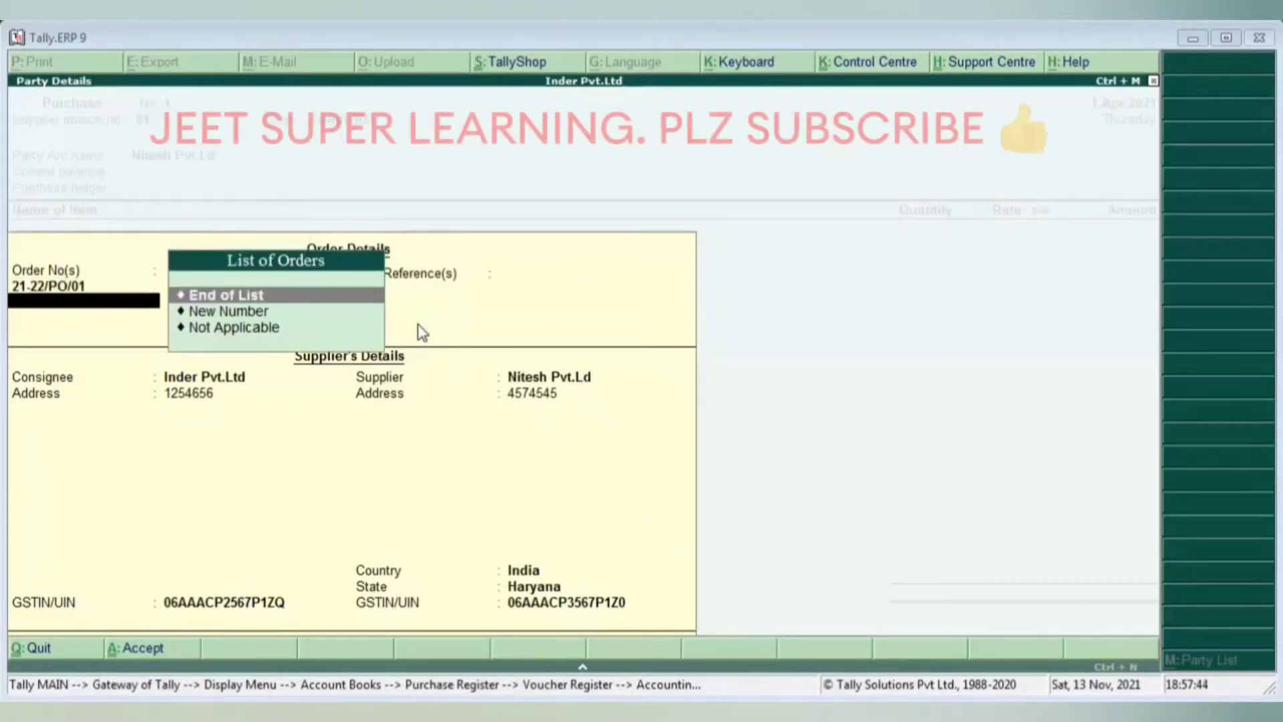
key(Return)
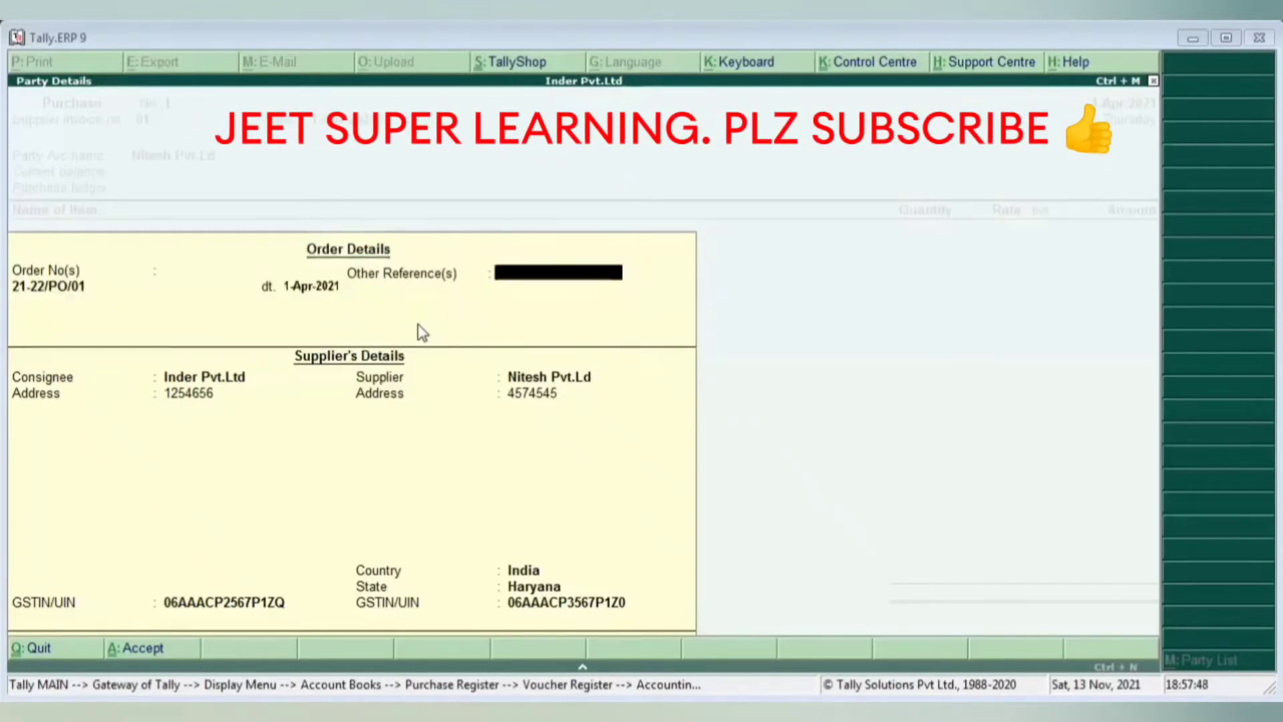
- Accept the party details with Haryana as the supplier state
key(Return)
key(Return)
key(Return)
key(Return)
key(Return)
key(Return)
key(Return)
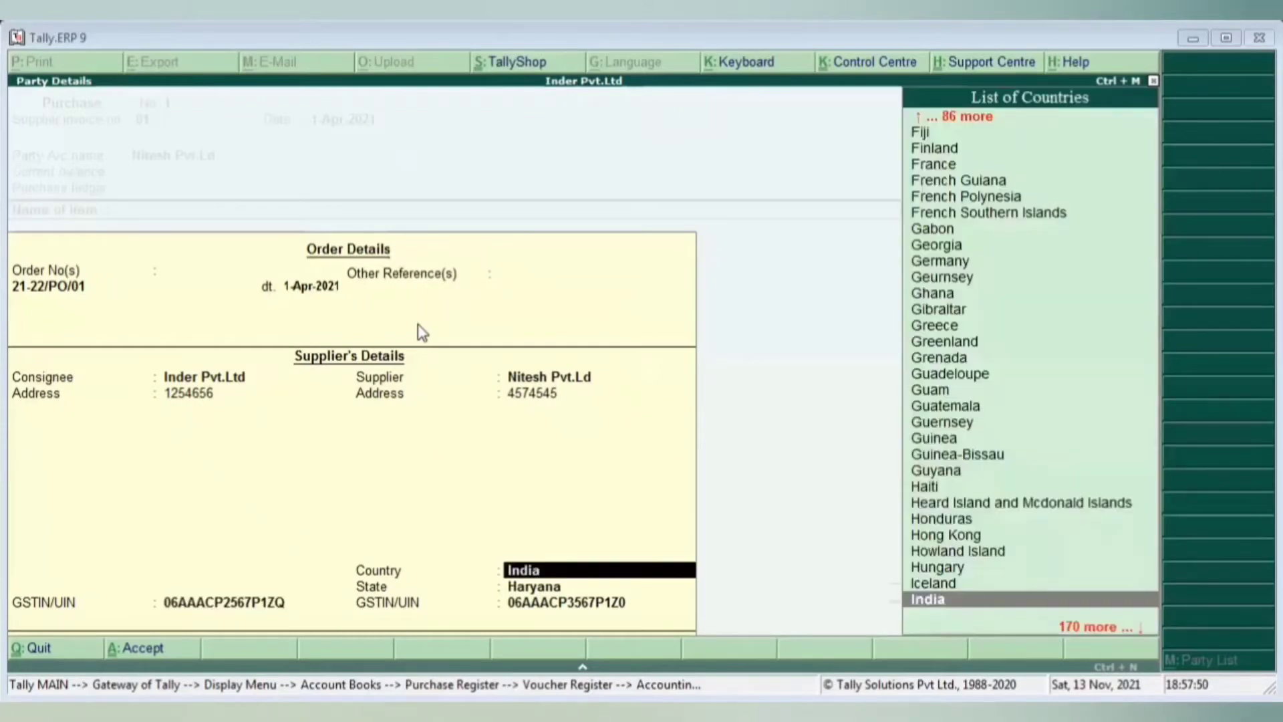
key(Return)
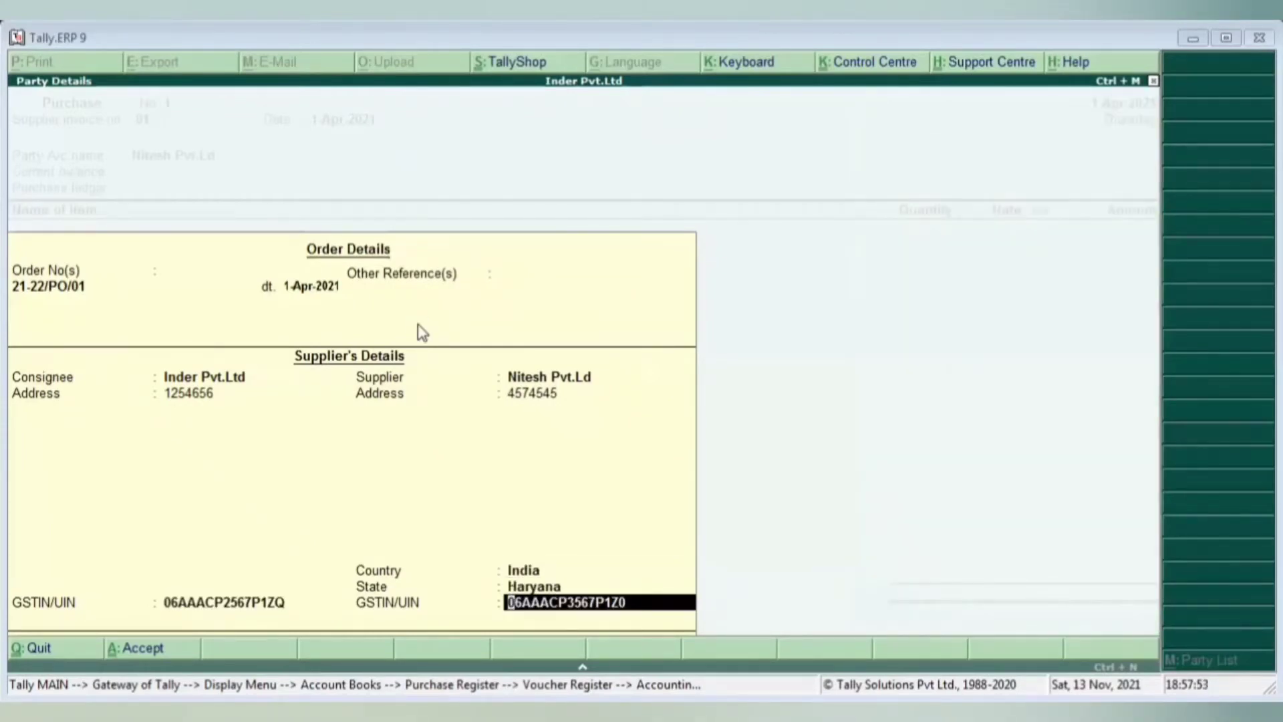
key(Return)
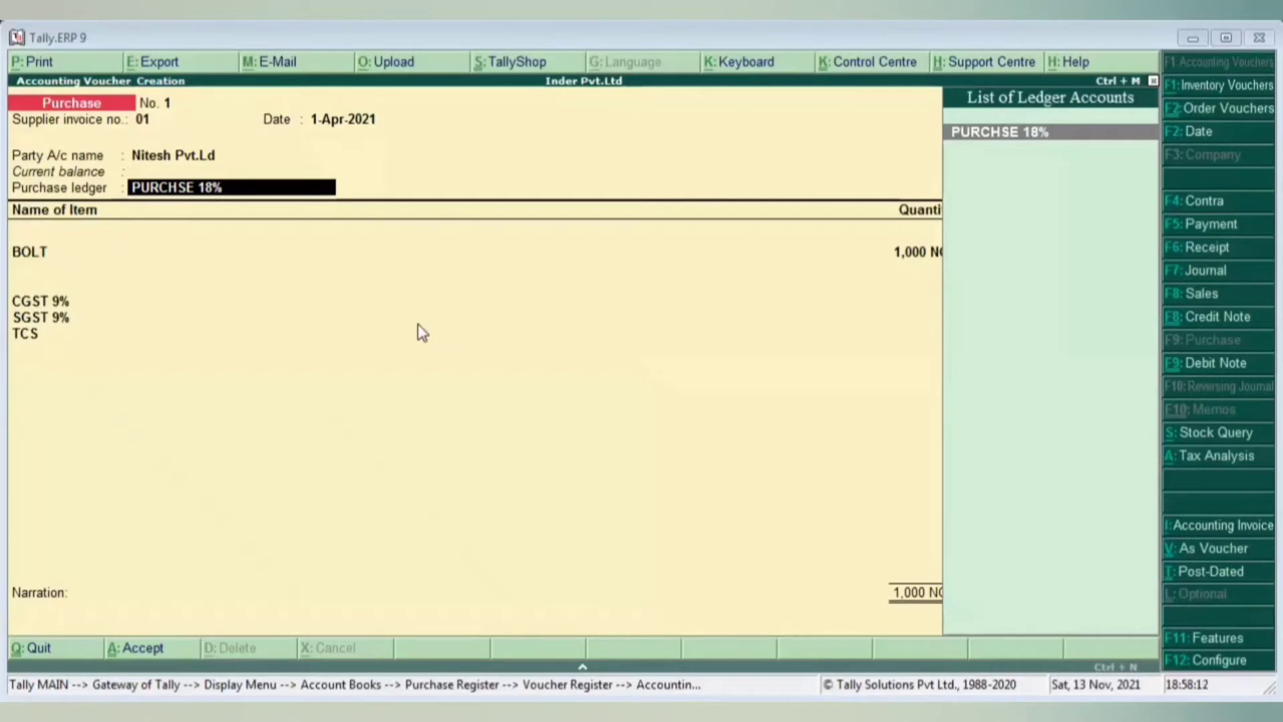
- Use PURCHSE 18% and allocate 500 NOS of BOLT at 25.00 against order 21-22/PO/01
key(Return)
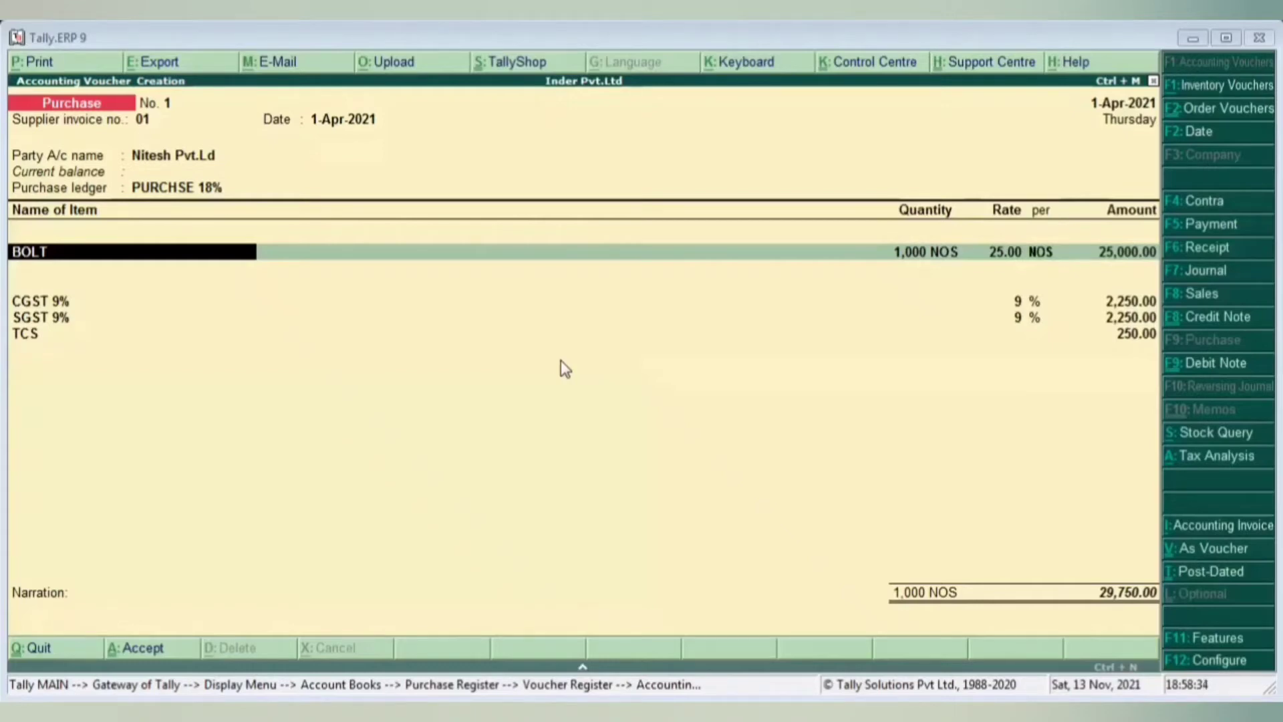
key(Return)
key(Return)
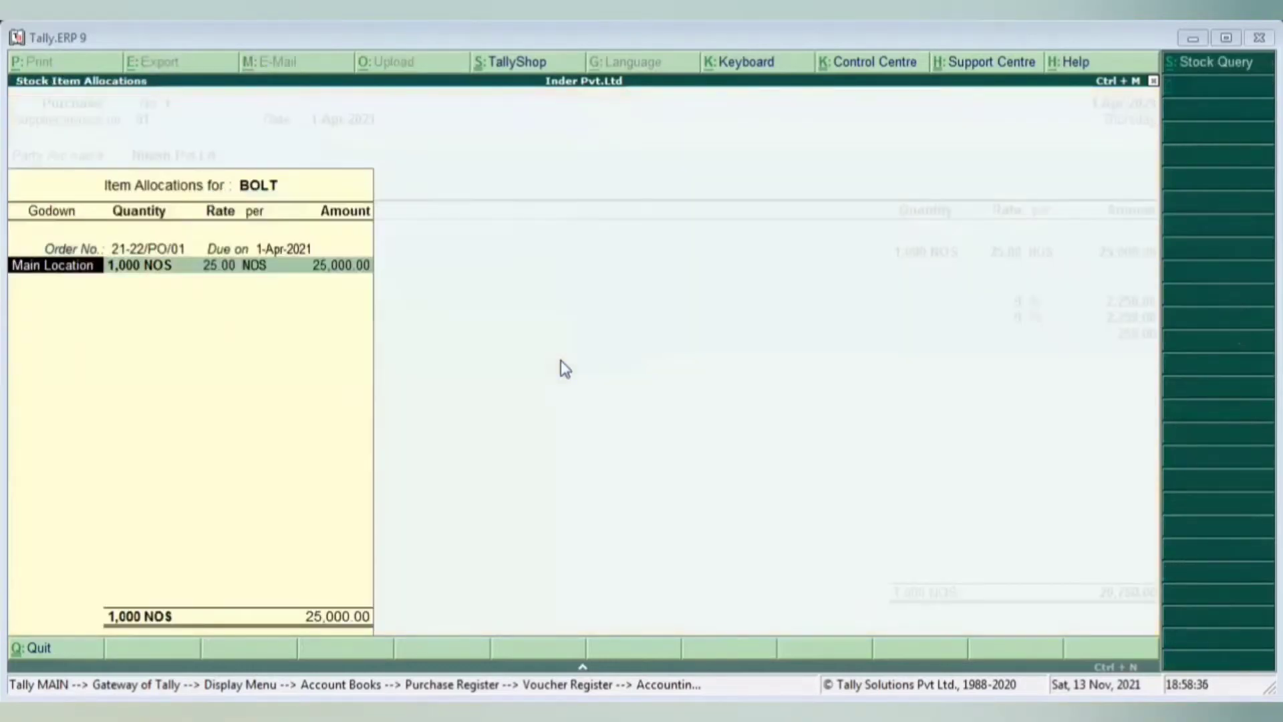
key(Return)
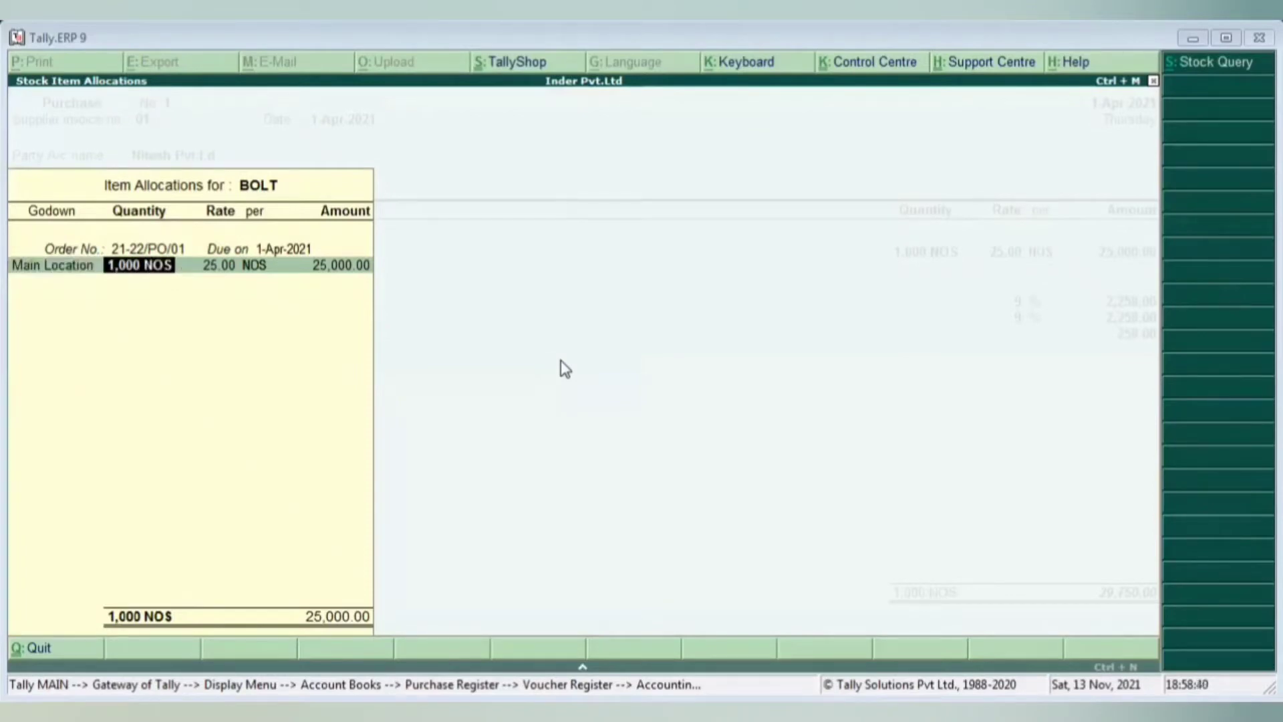
text(500)
key(Return)
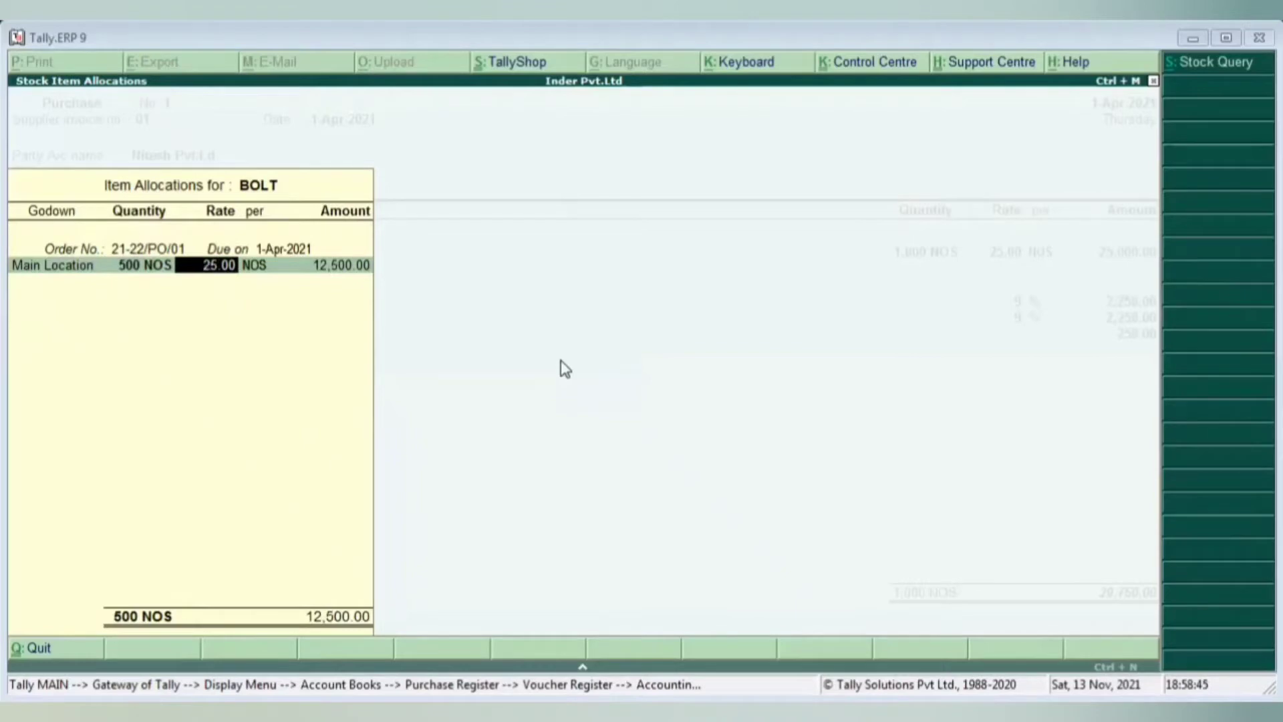
key(Return)
key(Return)
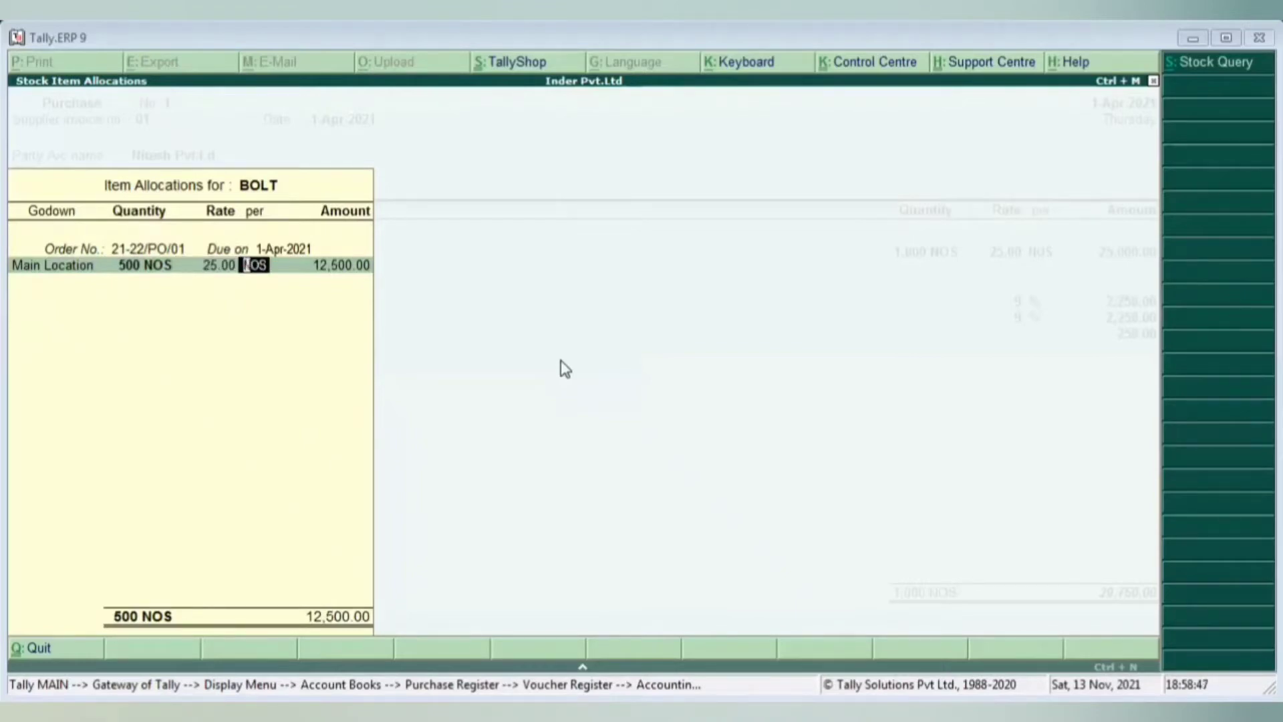
key(Return)
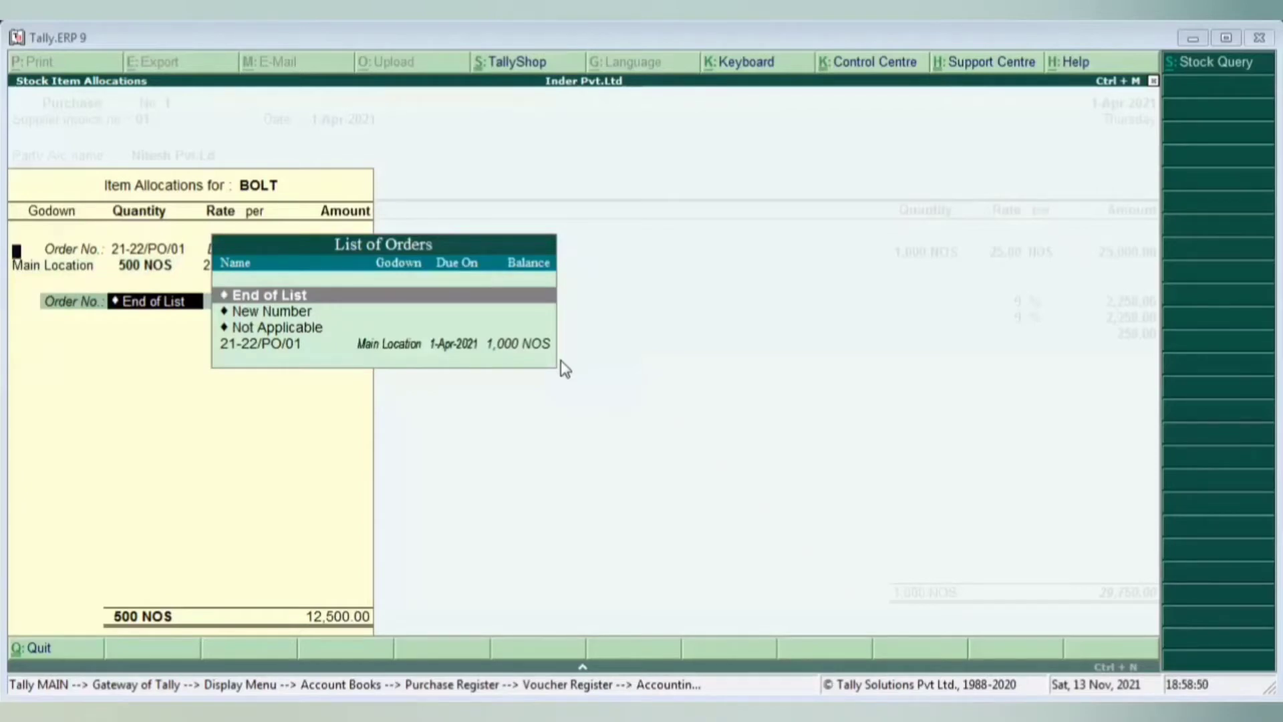
key(Return)
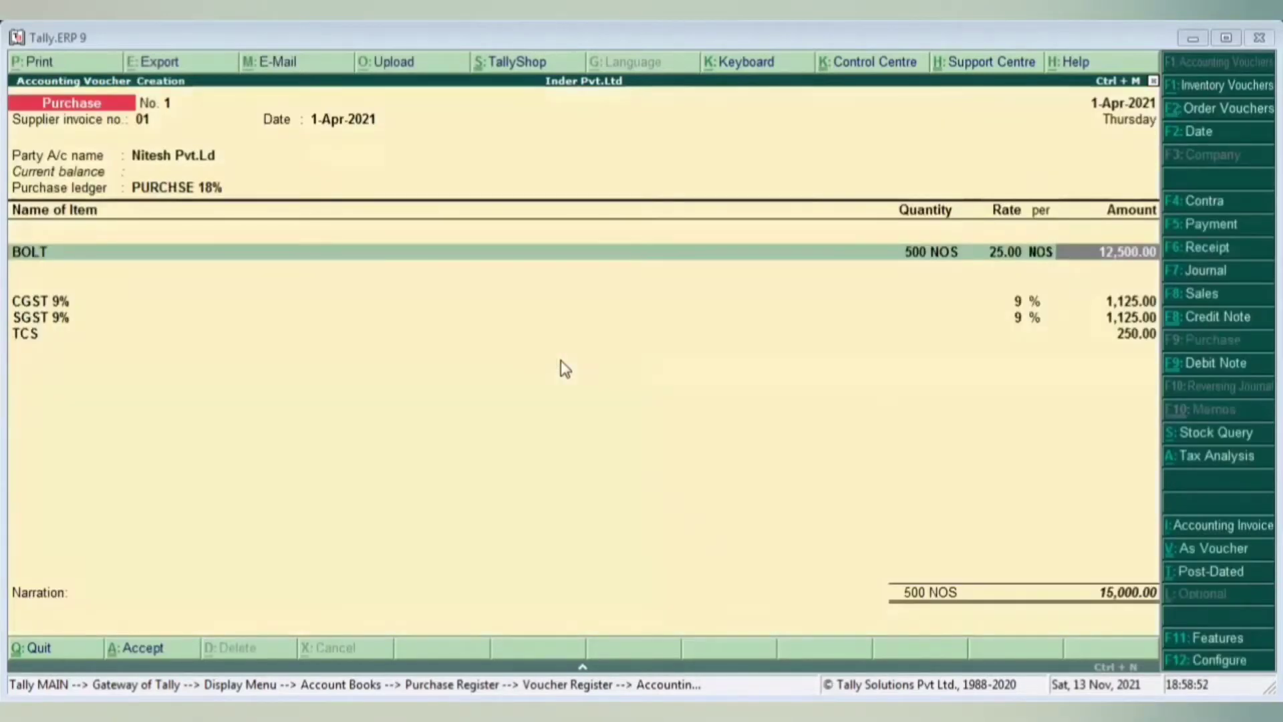
- Move to the CGST 9% line and start a new ledger with Alt+C
key(Return)
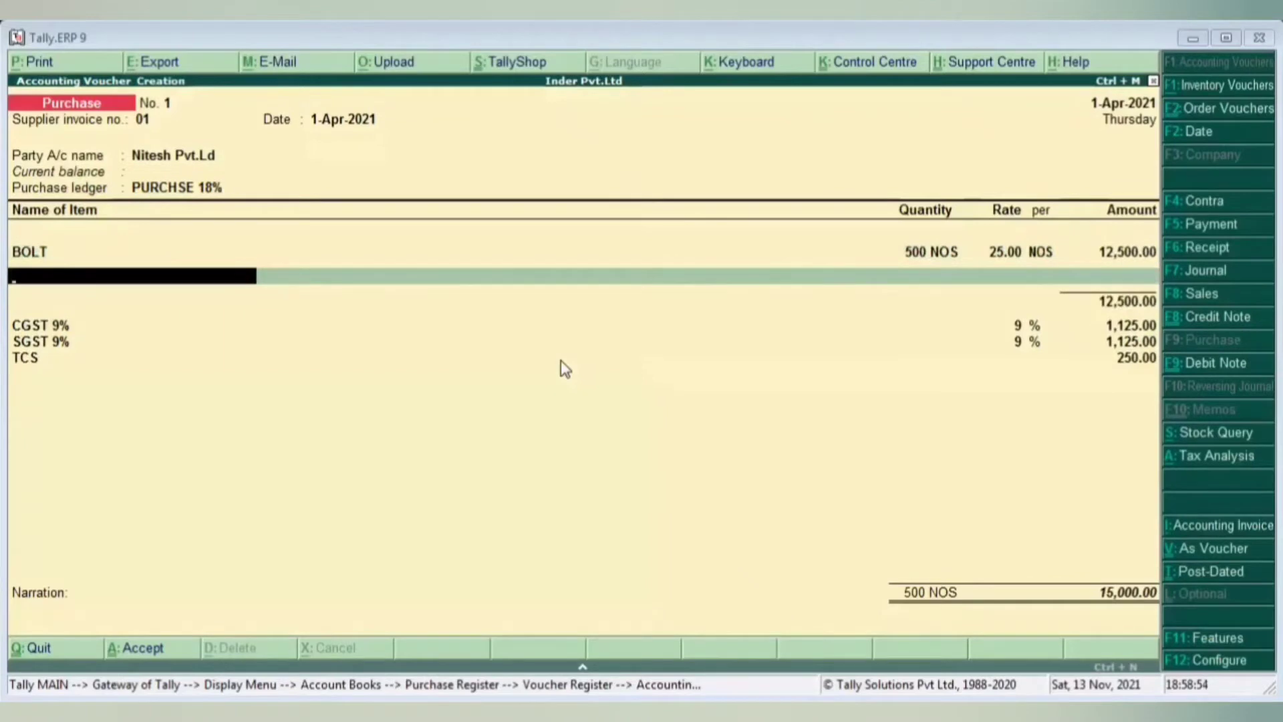
key(Return)
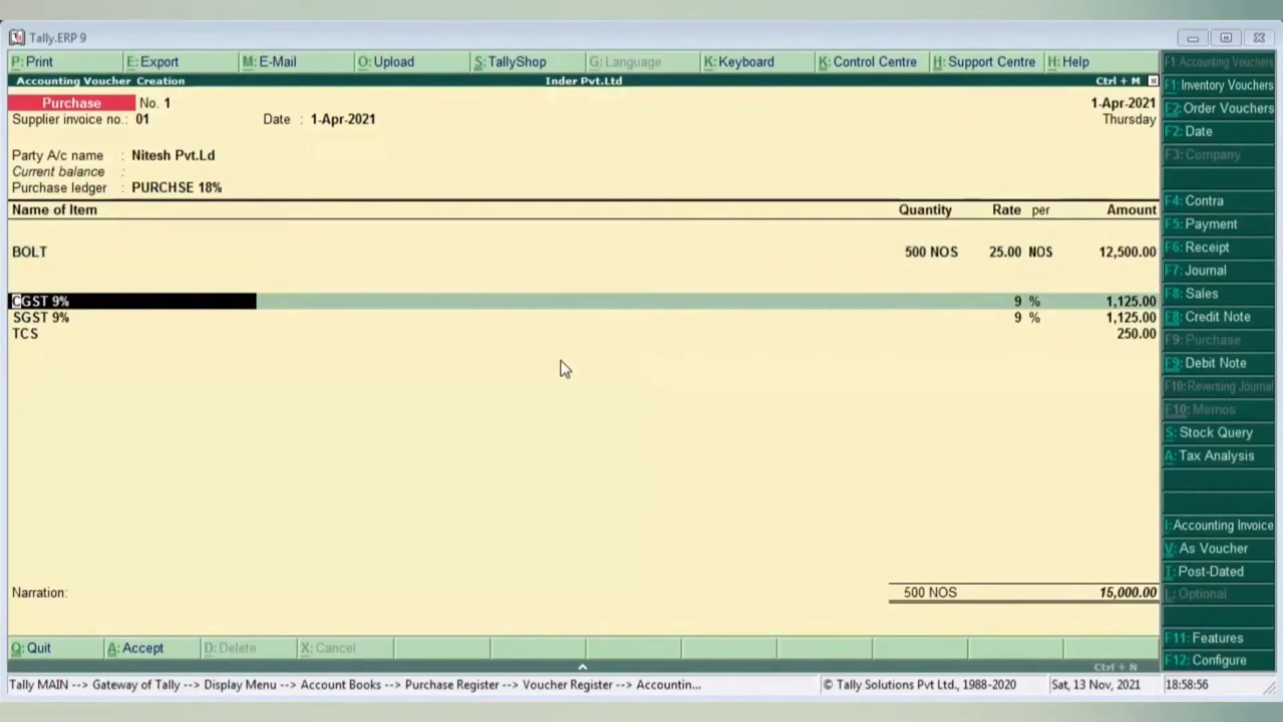
key(Return)
key(BackSpace)
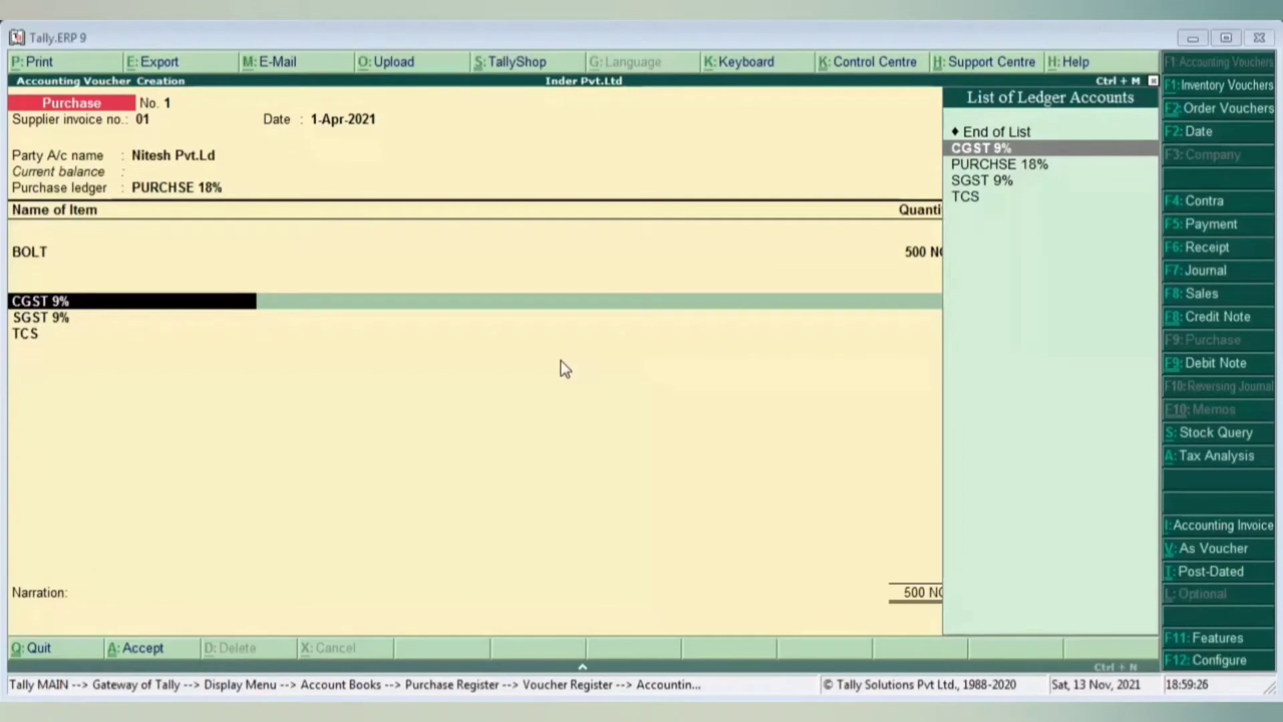
key(alt+c)
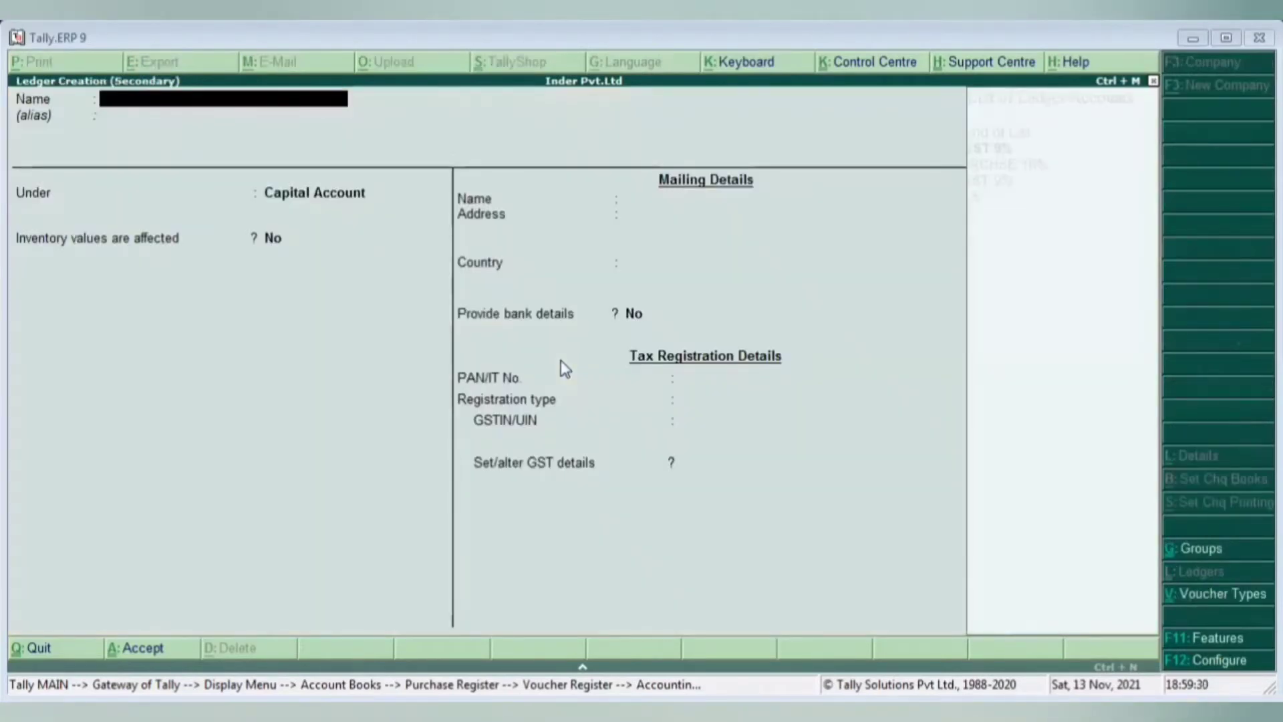
- Name the new ledger CGST-INPUT 9%
text(C)
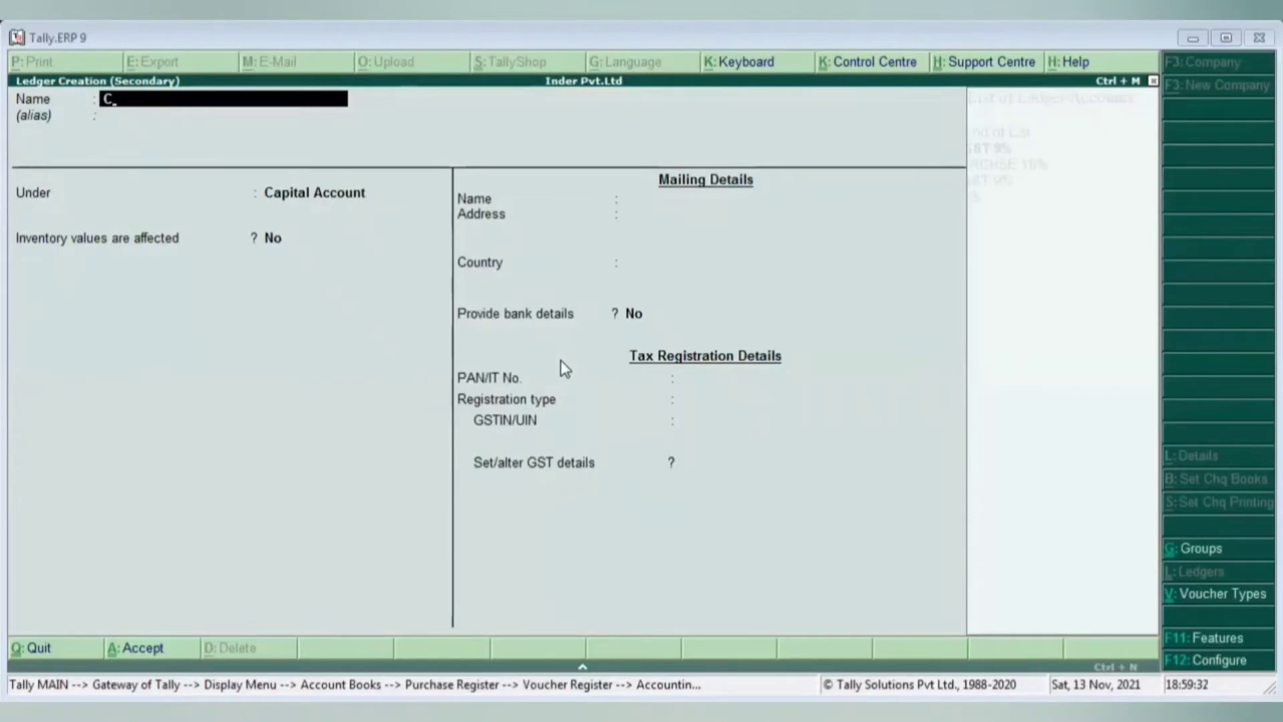
key(BackSpace)
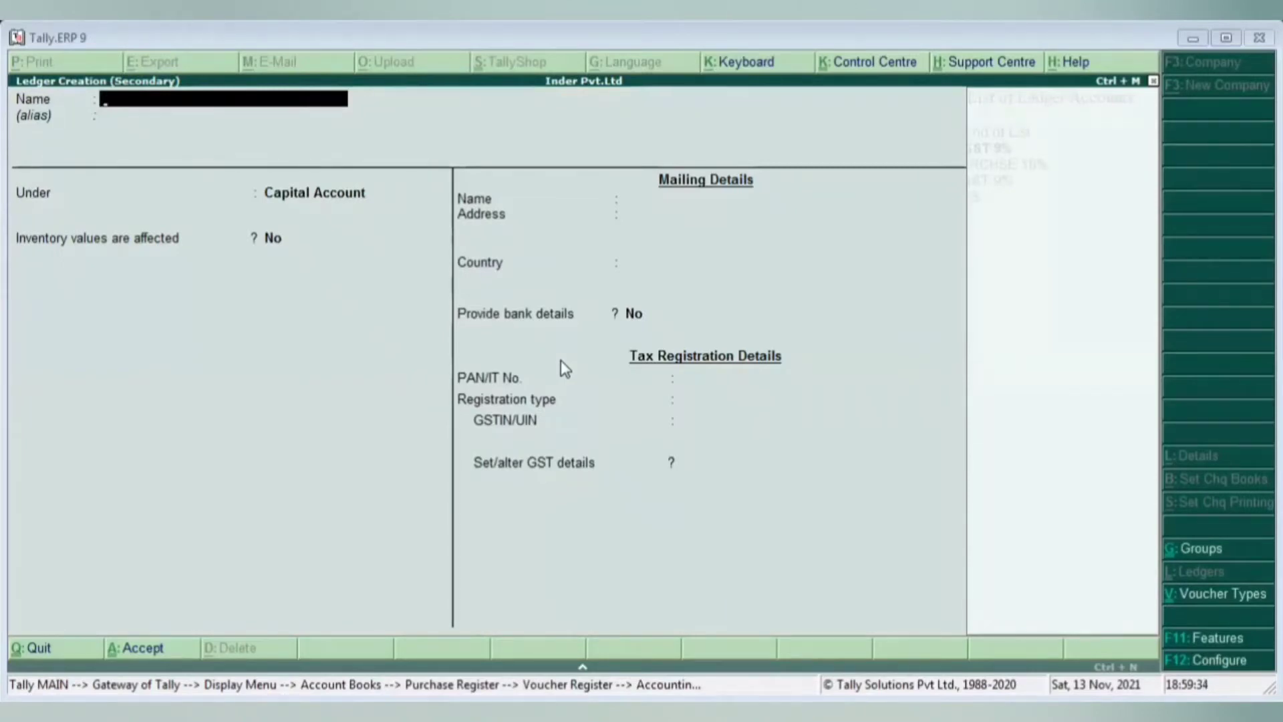
text(Cgs)
key(BackSpace)
key(BackSpace)
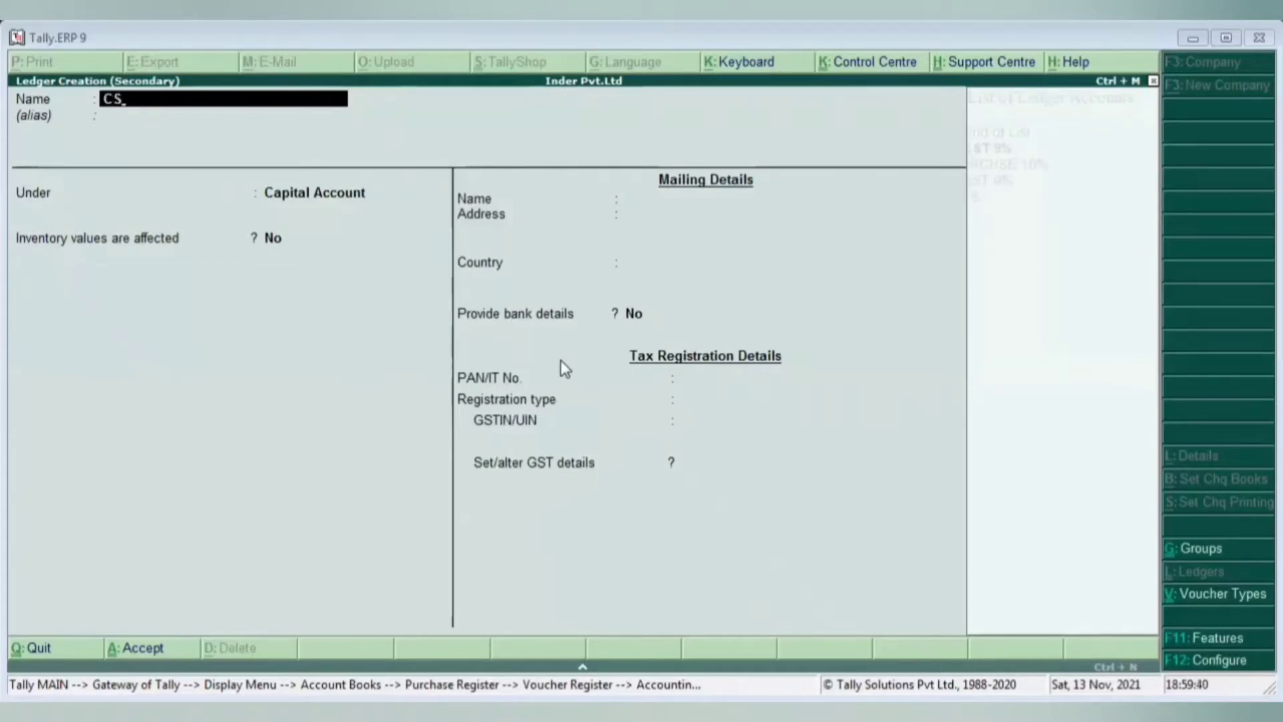
text(GST)
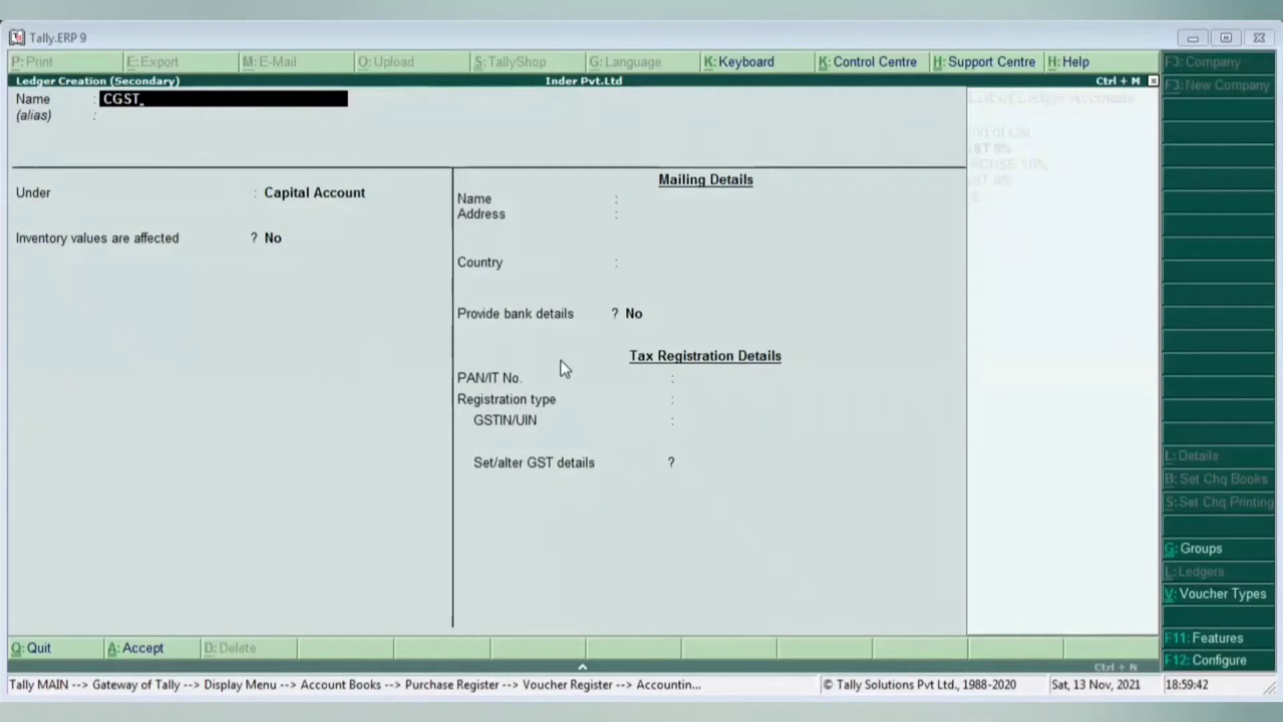
text(-INPUT)
key(Return)
key(Return)
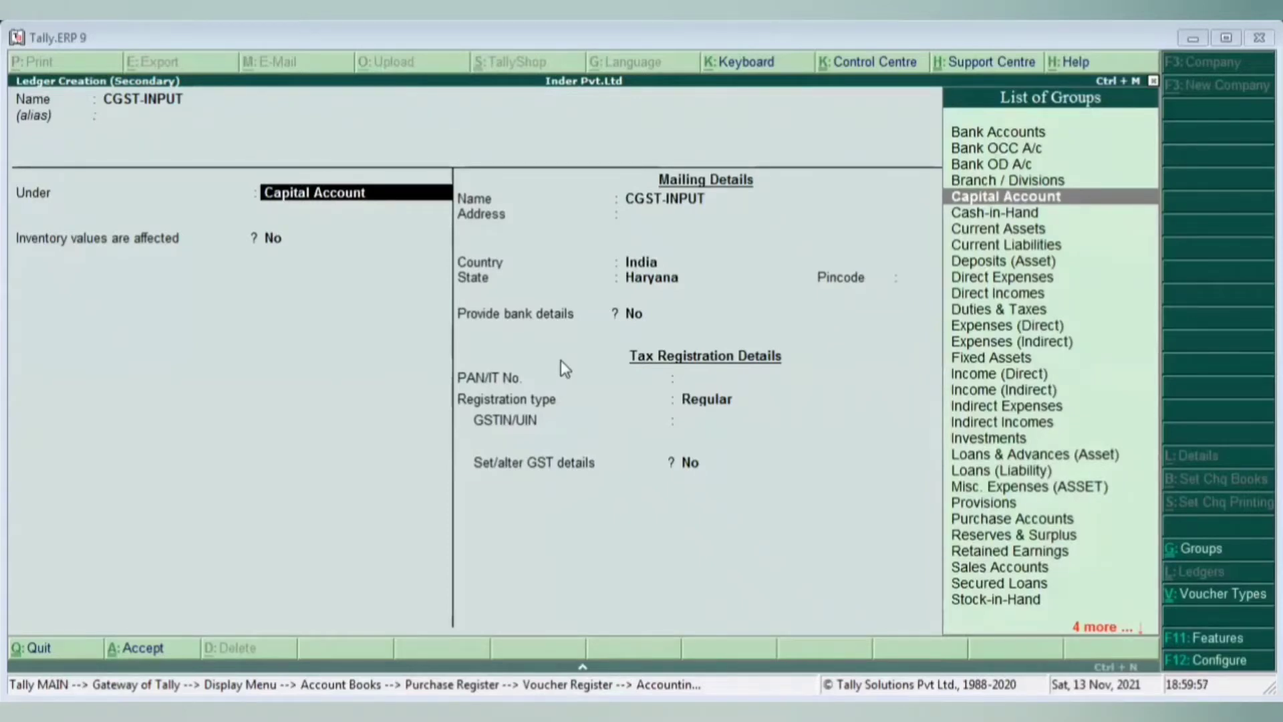
key(BackSpace)
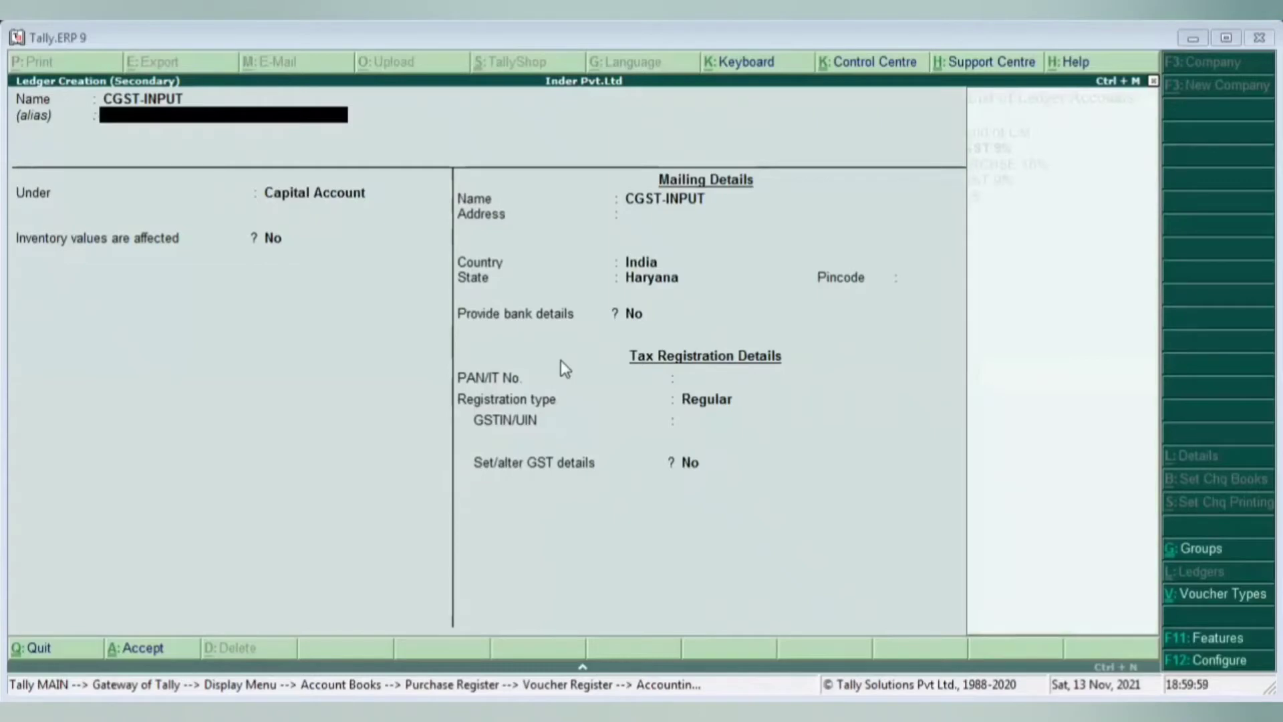
key(BackSpace)
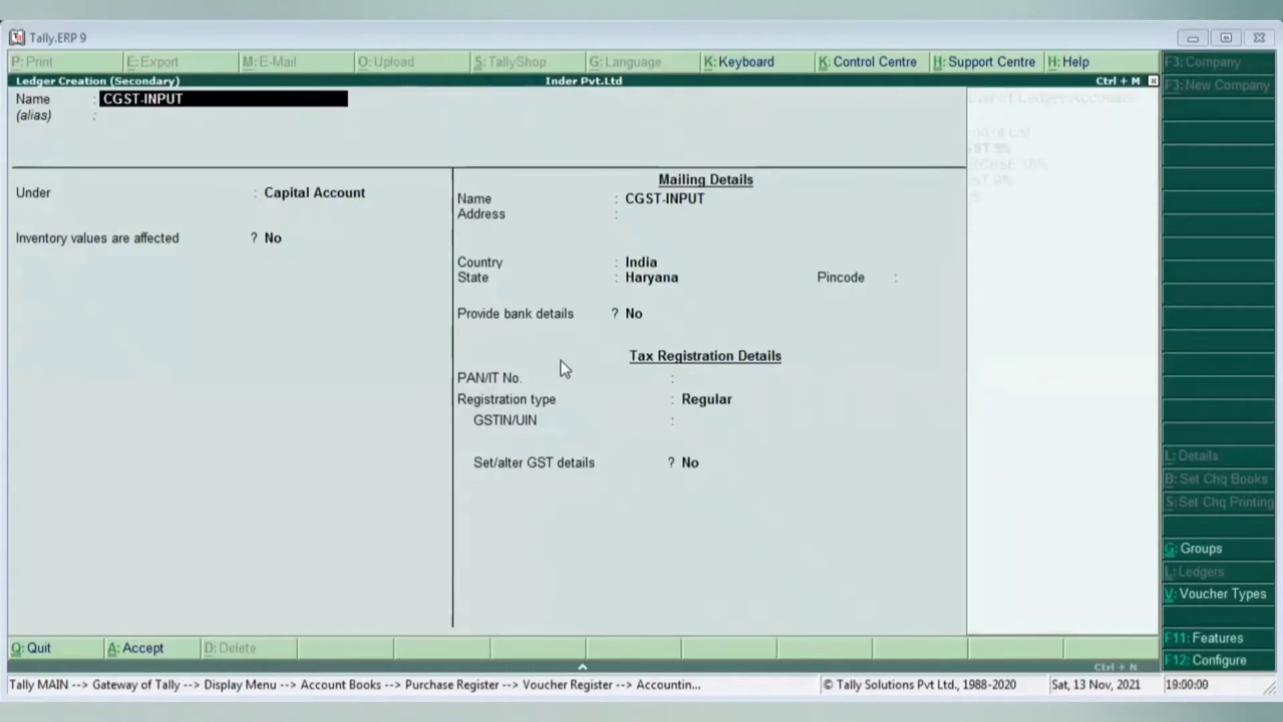
text(9%)
key(Return)
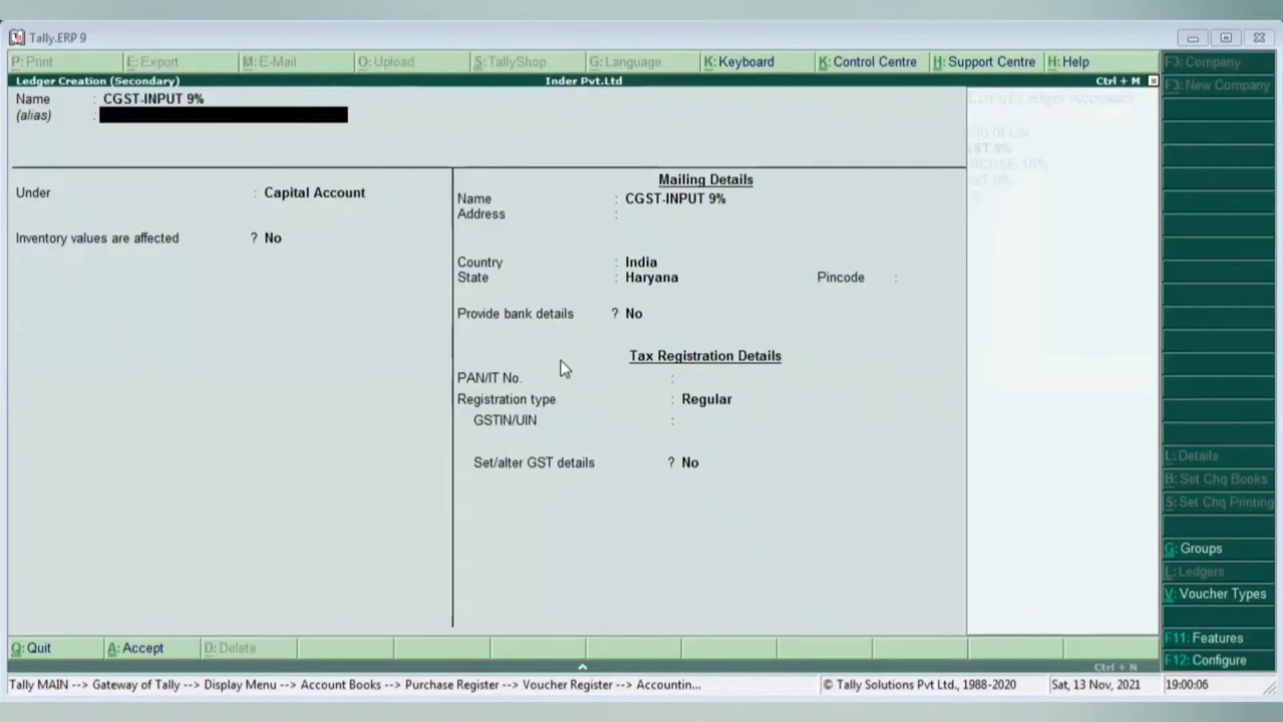
key(Return)
- Place it under Duties & Taxes as GST Central Tax at 9%, rounding Not Applicable
text(Dut)
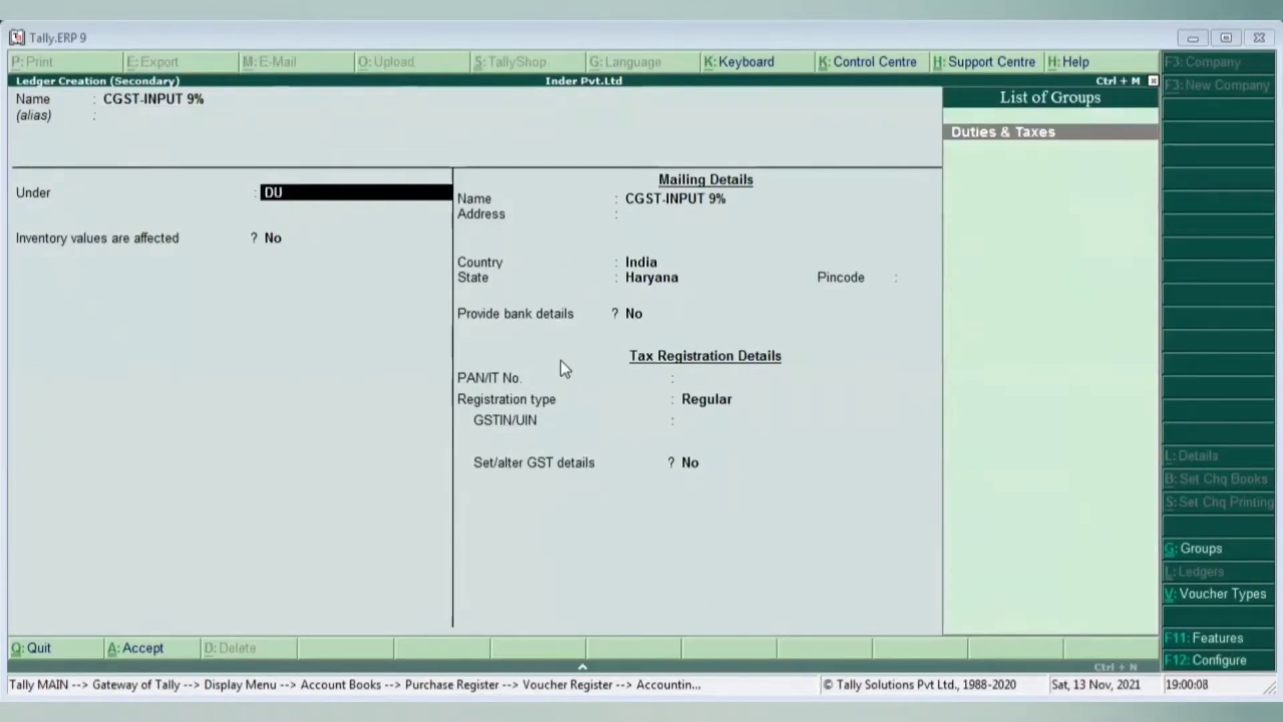
key(Return)
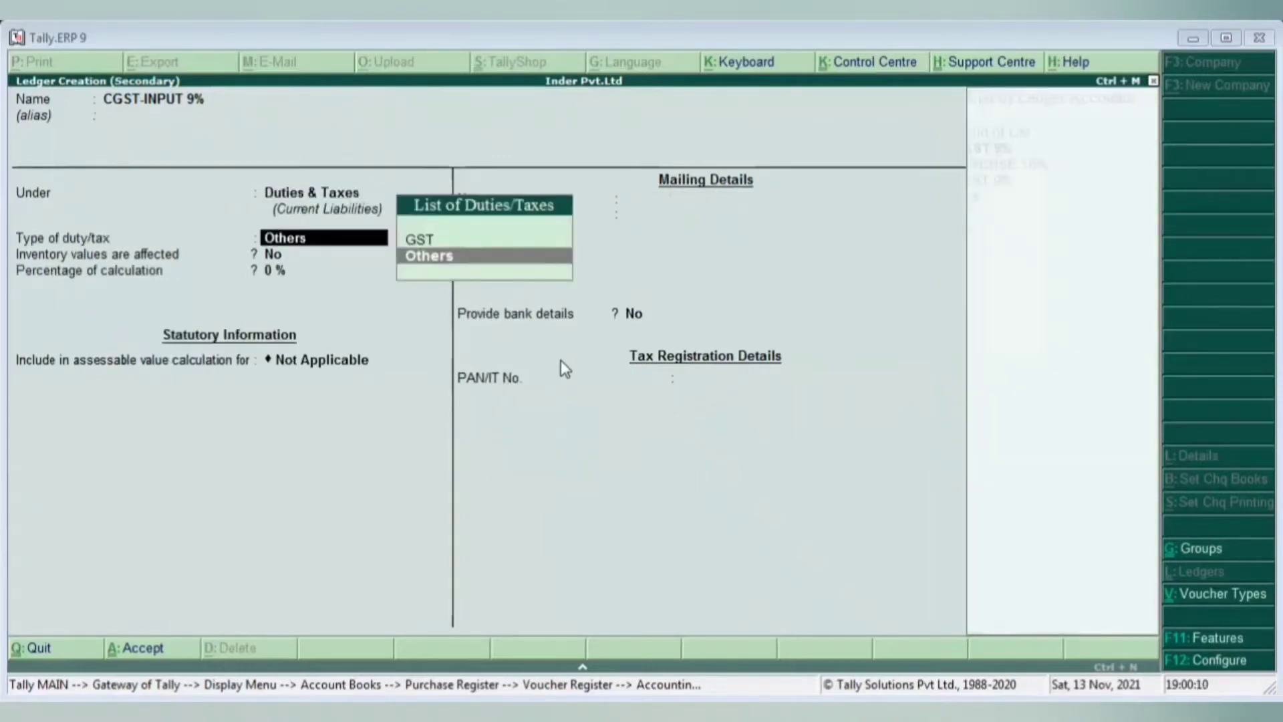
key(Up)
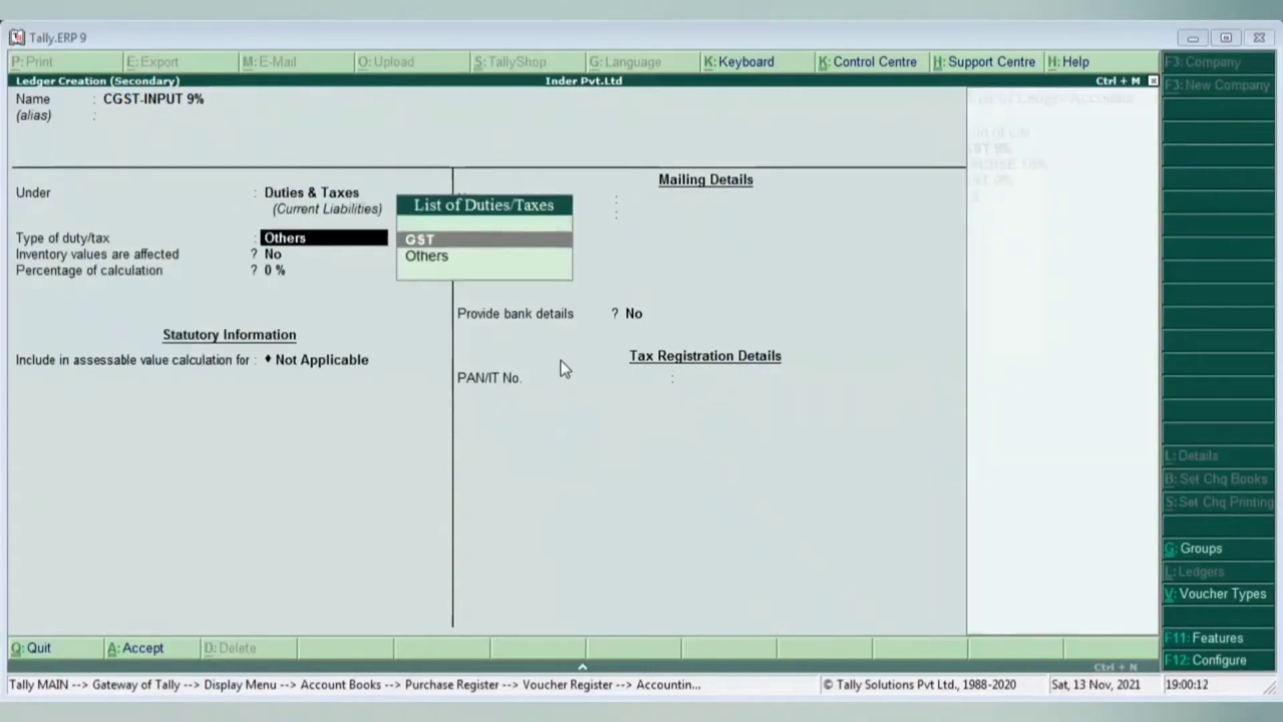
key(Return)
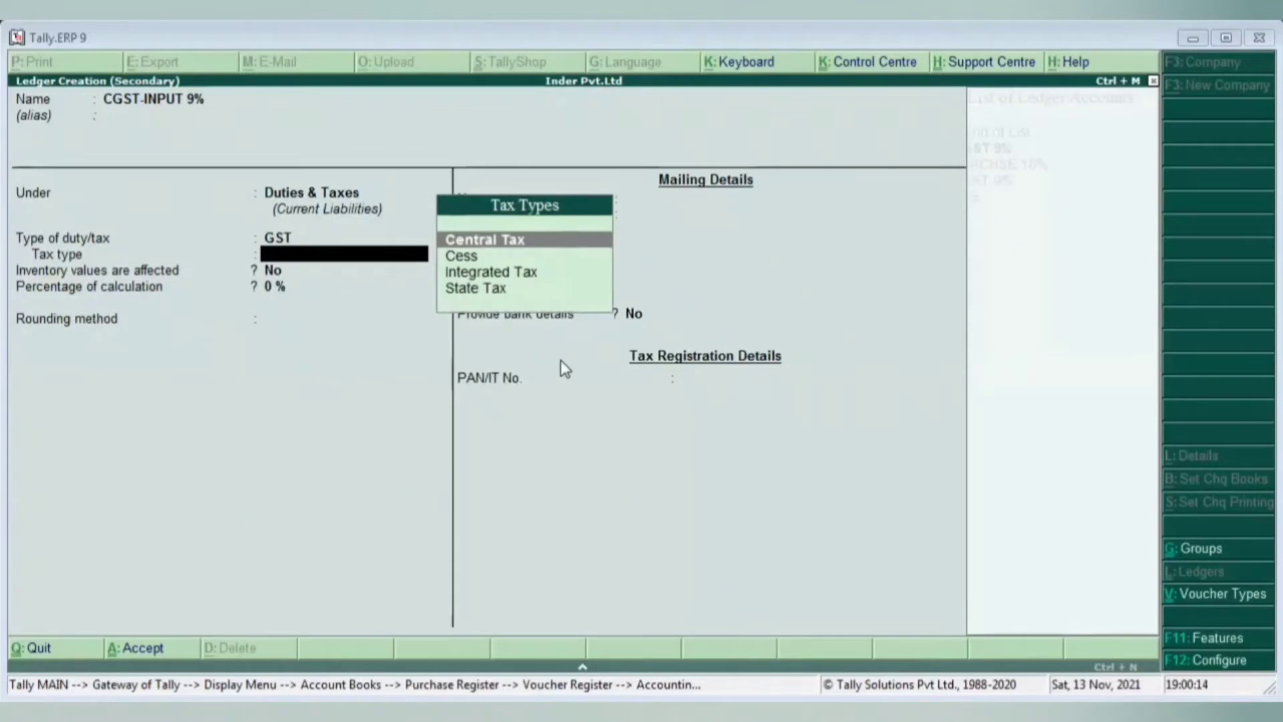
key(Return)
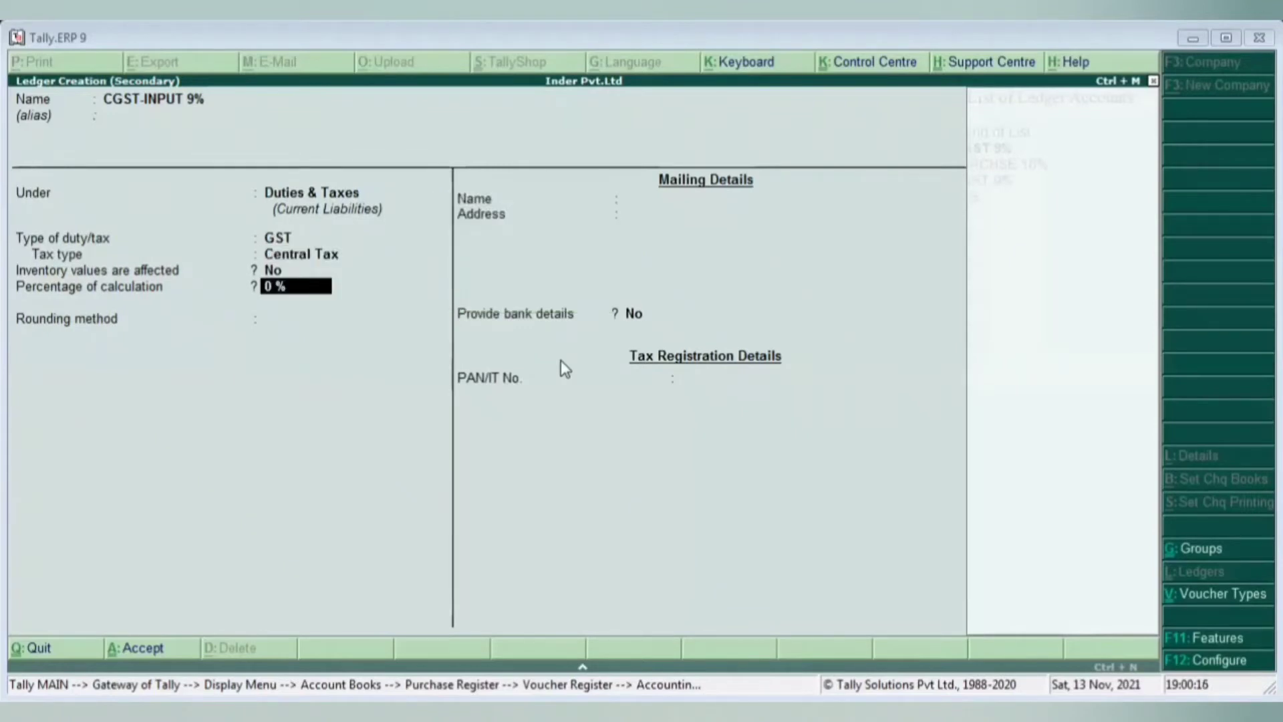
text(9)
key(Return)
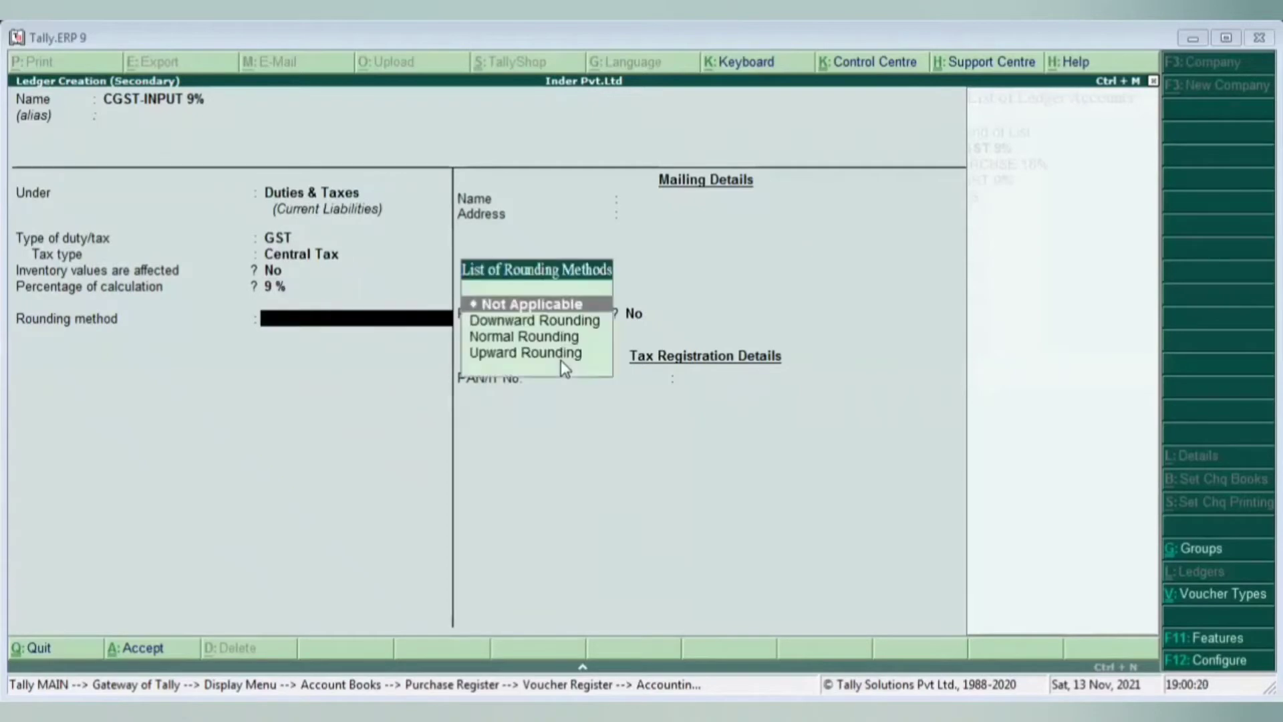
key(Return)
key(Return)
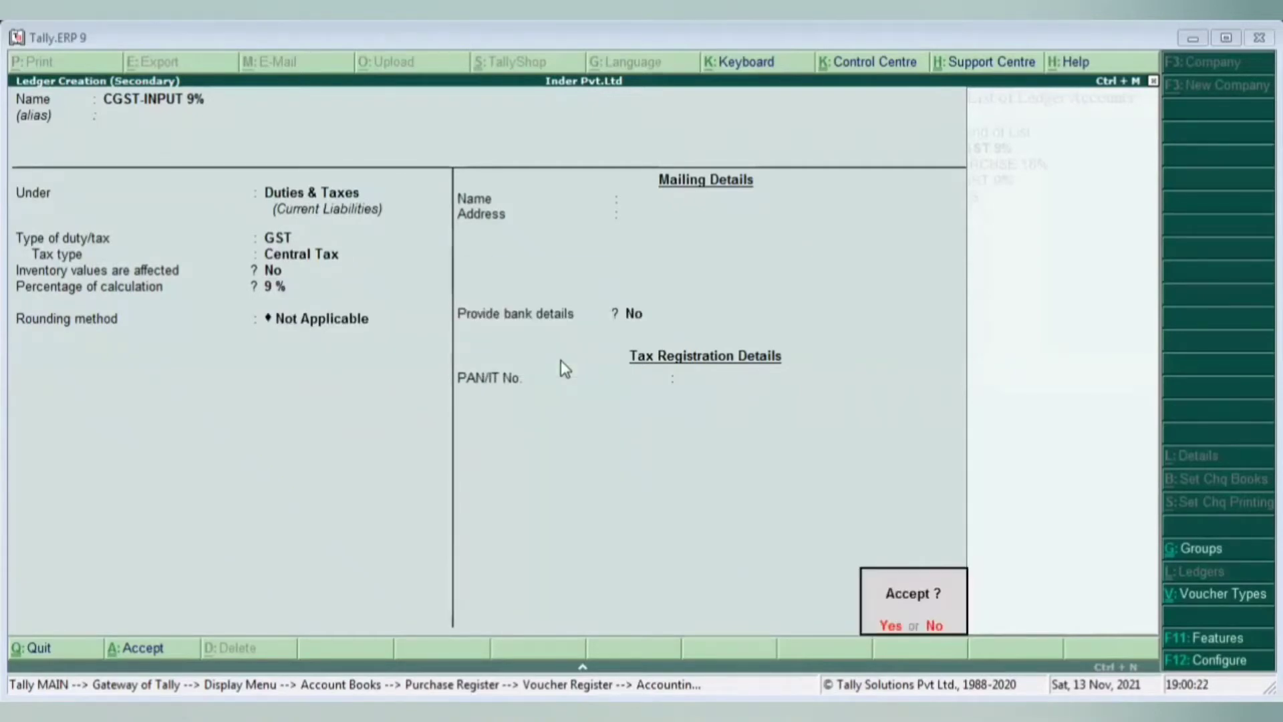
key(Return)
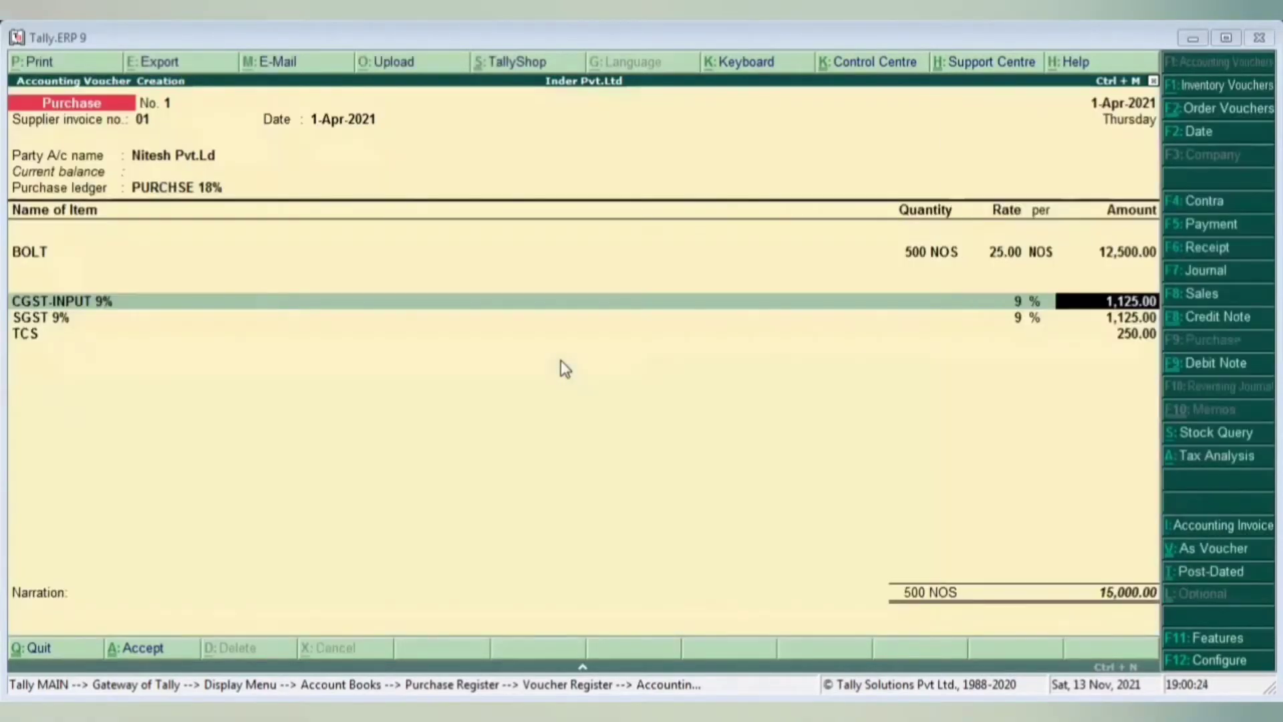
- On the SGST line, start a new ledger named SGST-INPUT 9%
key(Return)
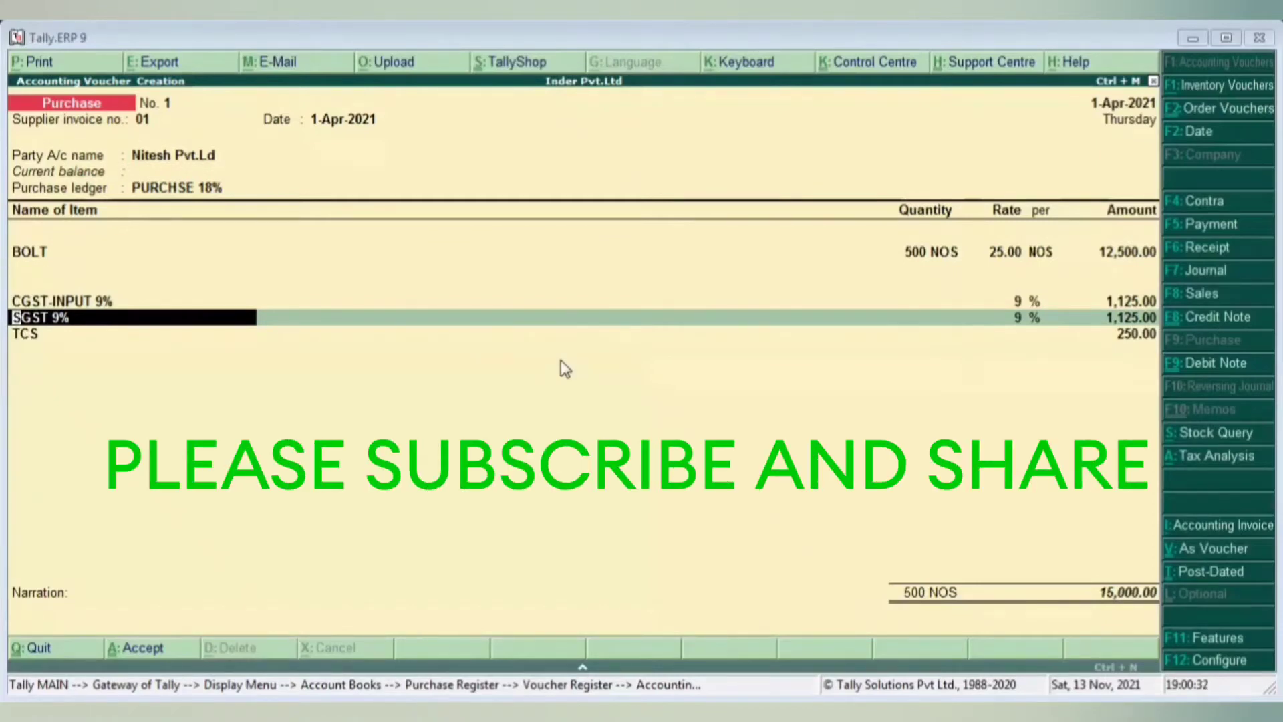
key(alt+c)
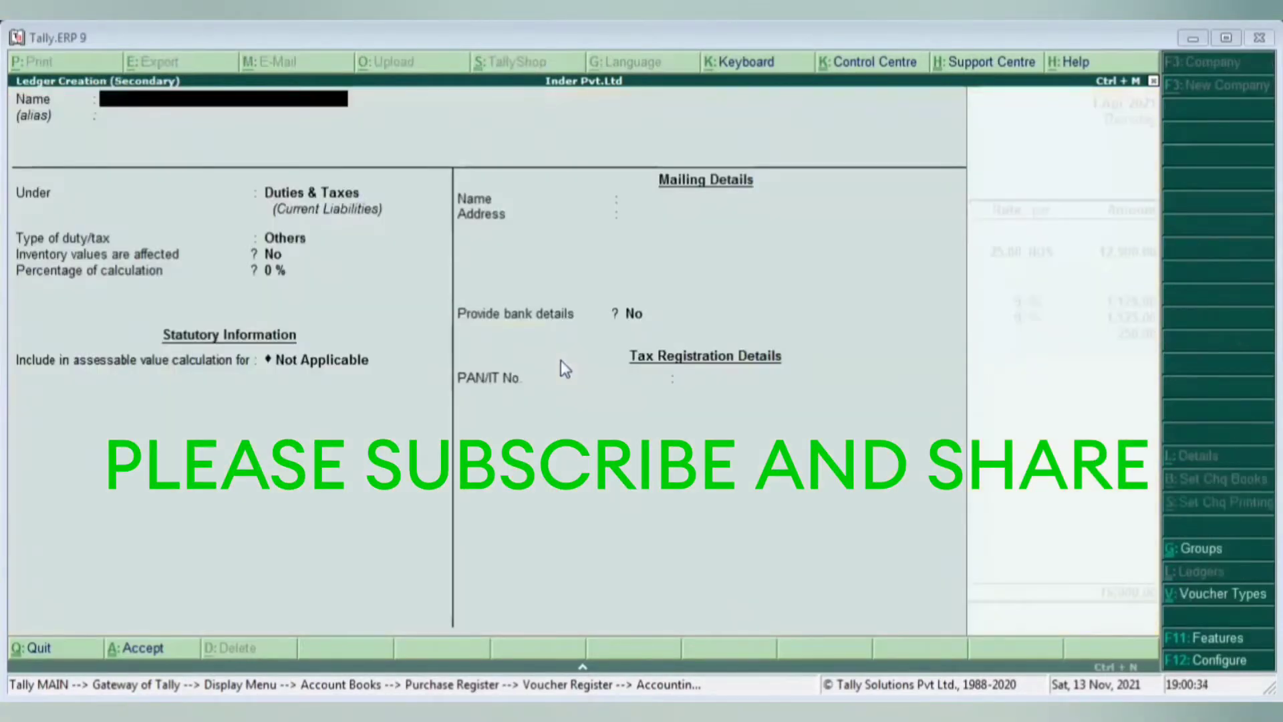
text(SCST)
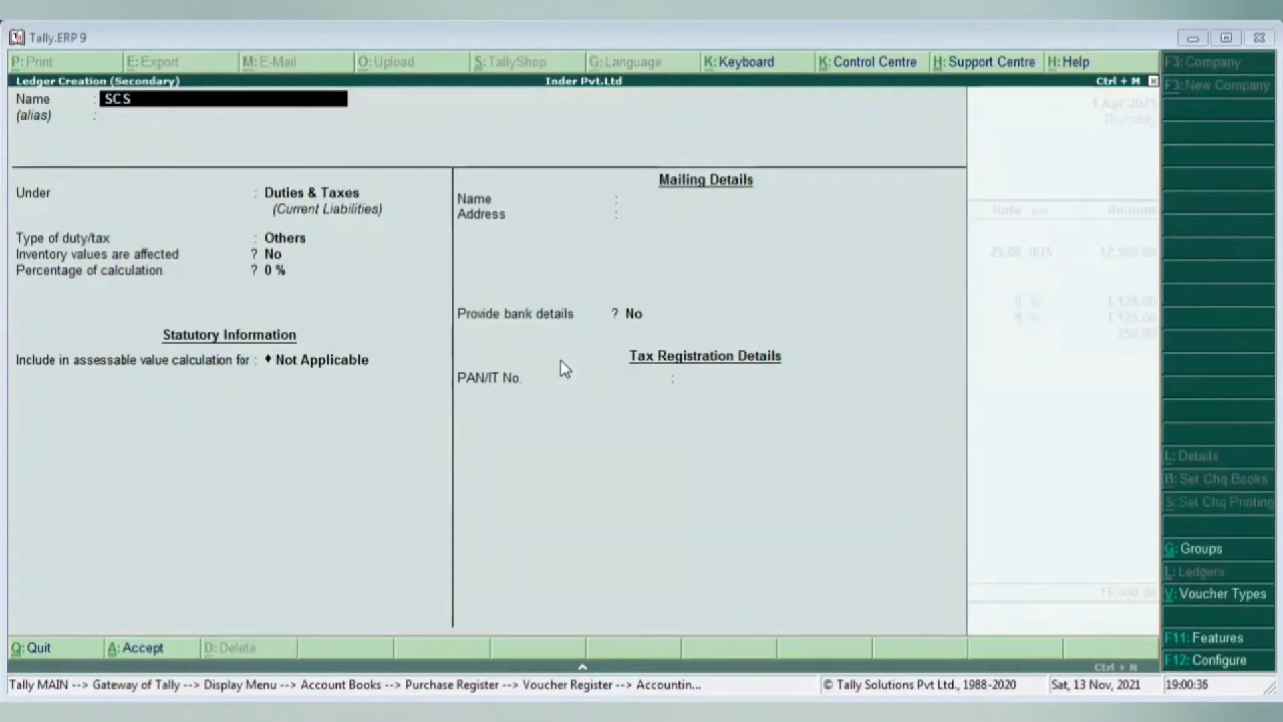
key(BackSpace)
key(BackSpace)
key(BackSpace)
text(GST-INPUT)
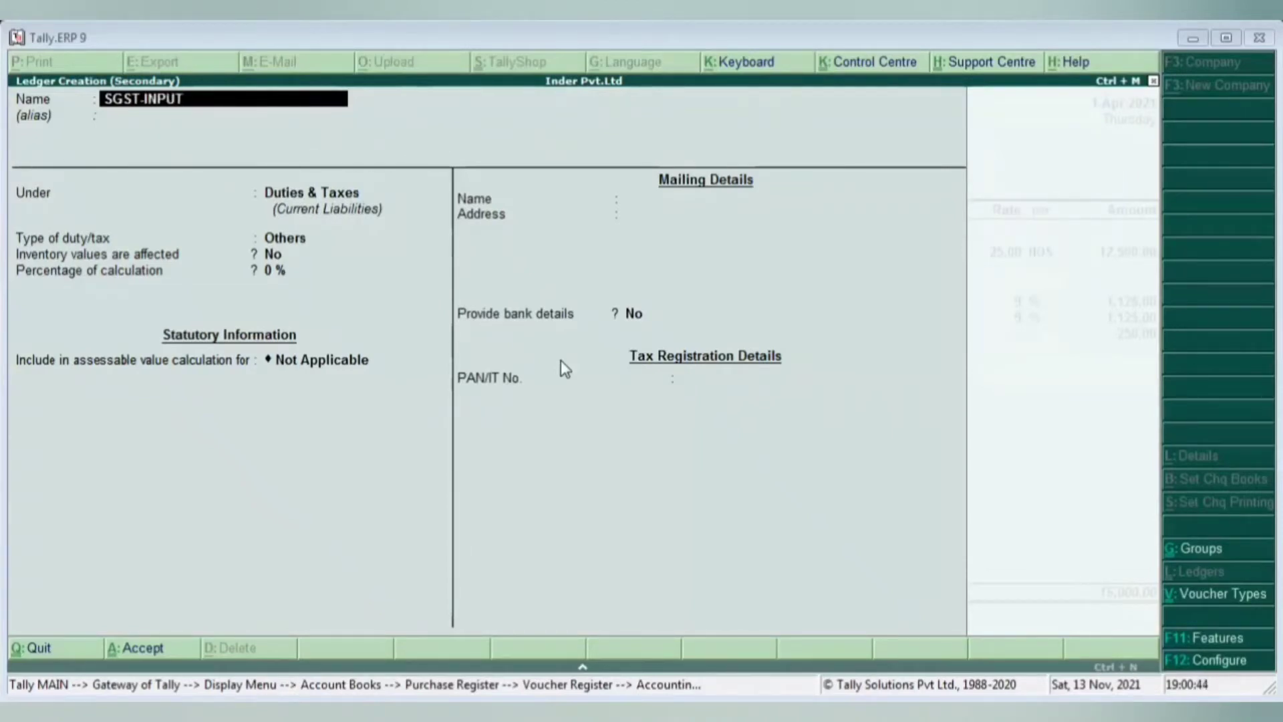
text(-)
text(9%)
key(Return)
key(Return)
key(Return)
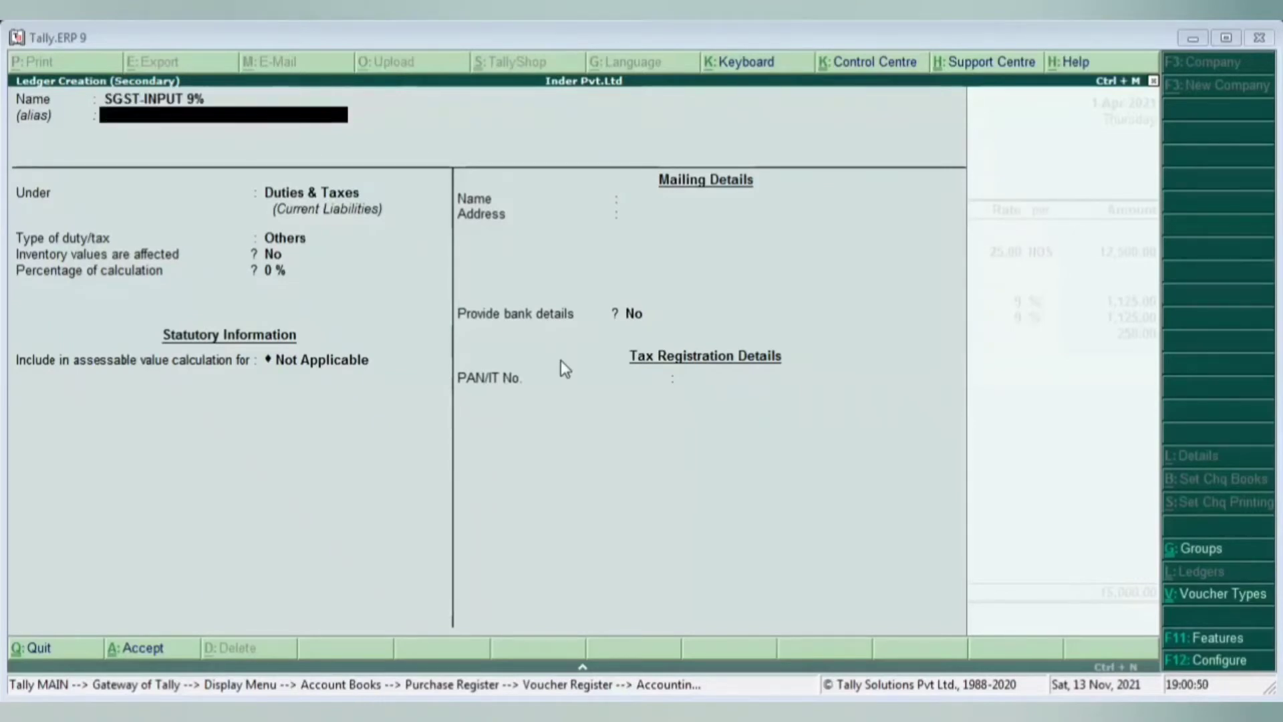
- Make it a GST State Tax ledger at 9% with rounding Not Applicable
key(Up)
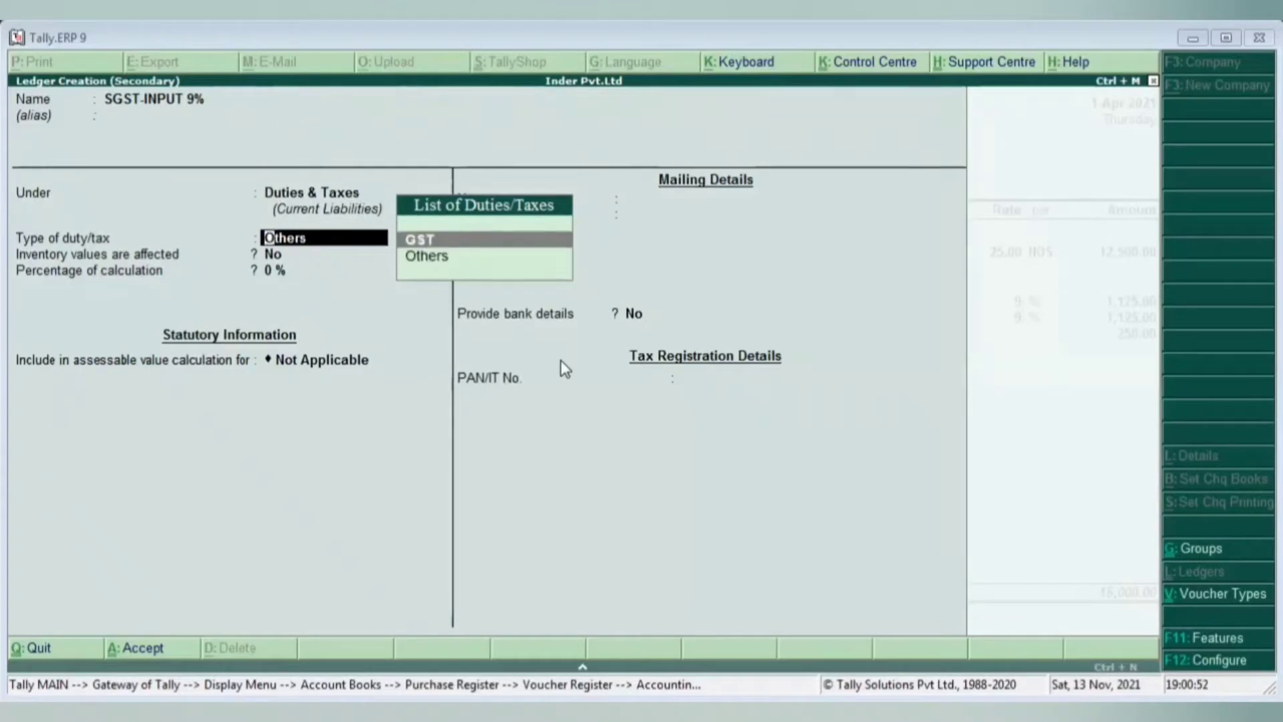
key(Return)
key(Down)
key(Down)
key(Down)
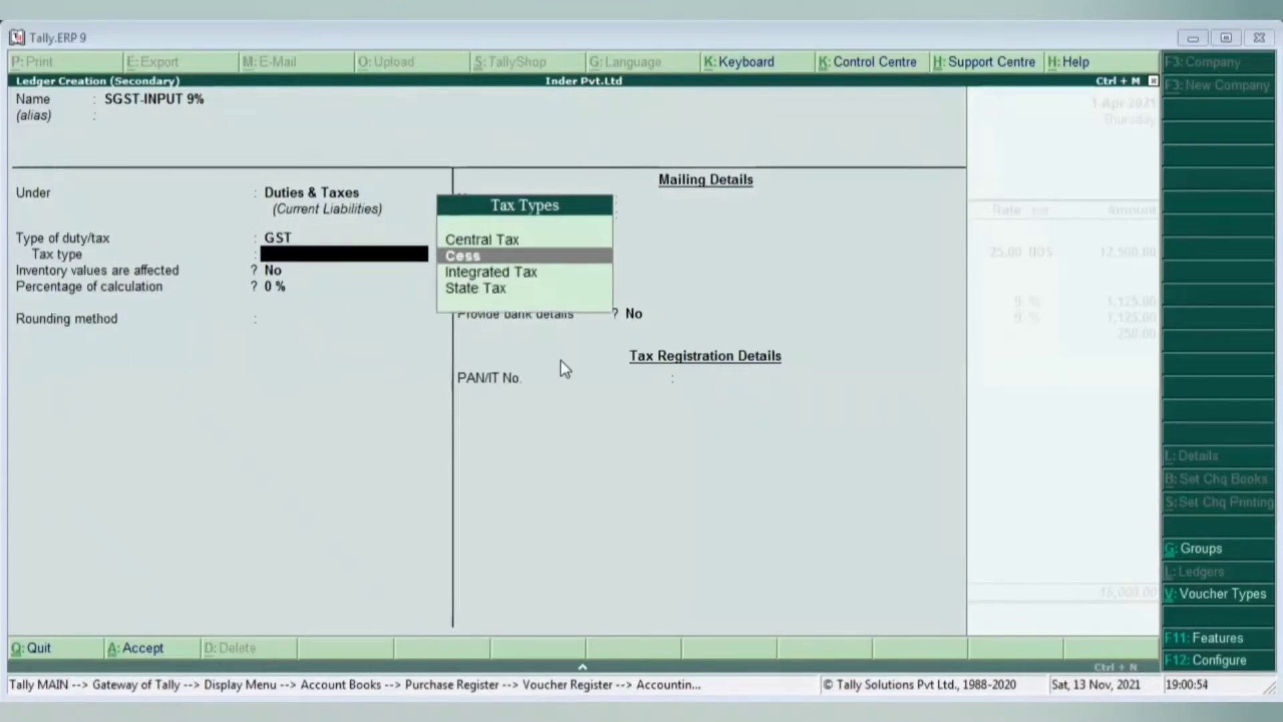
key(Return)
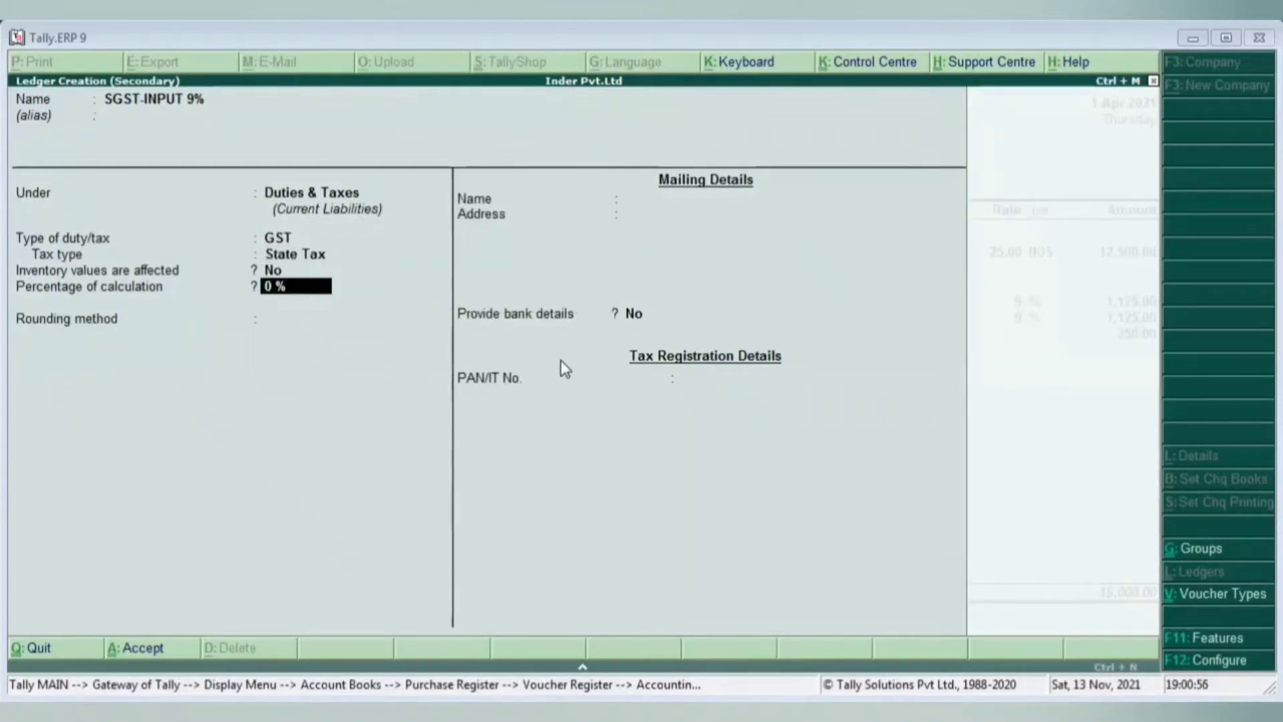
text(9)
key(Return)
key(Return)
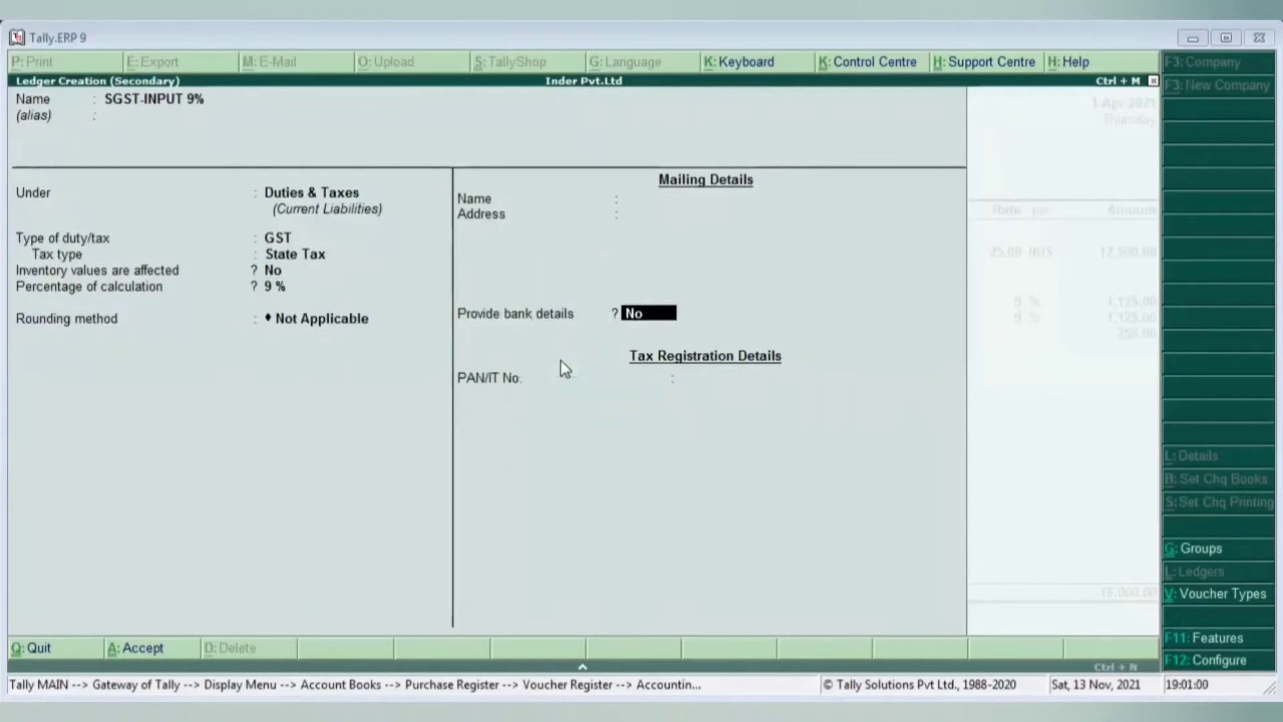
key(Return)
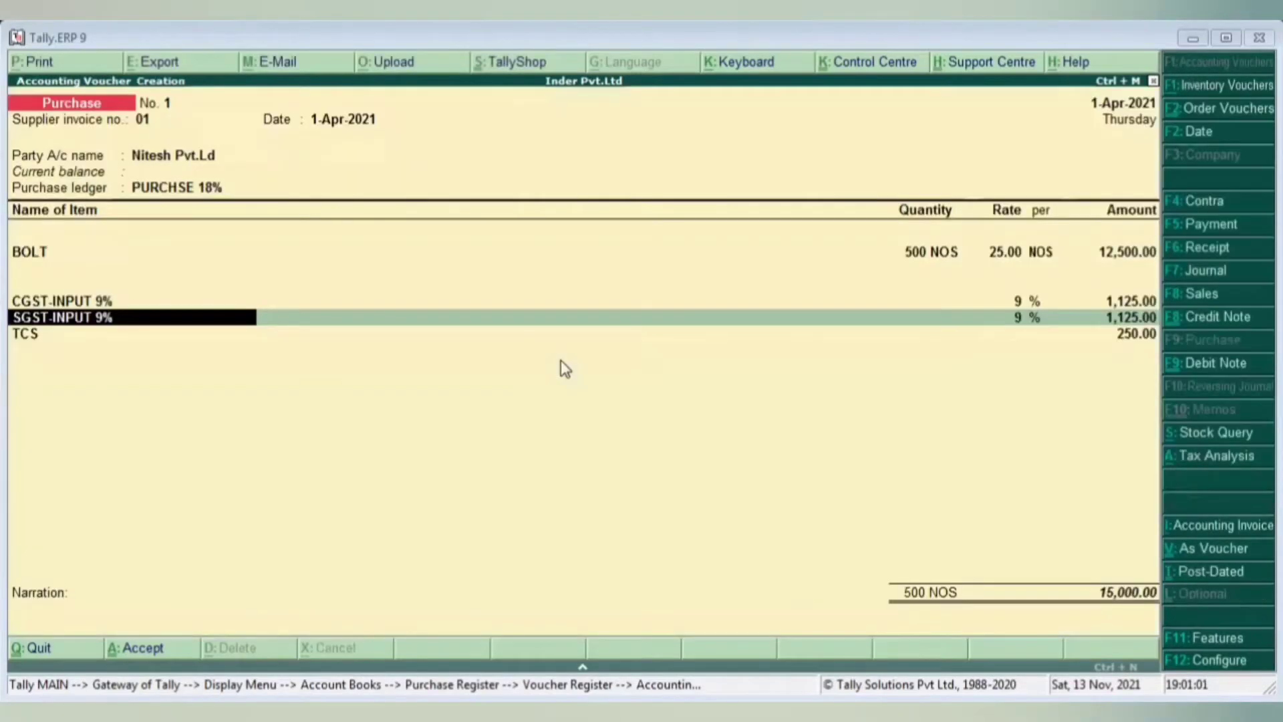
- Save the new ledger and keep TCS as the ledger on the TCS line
key(Return)
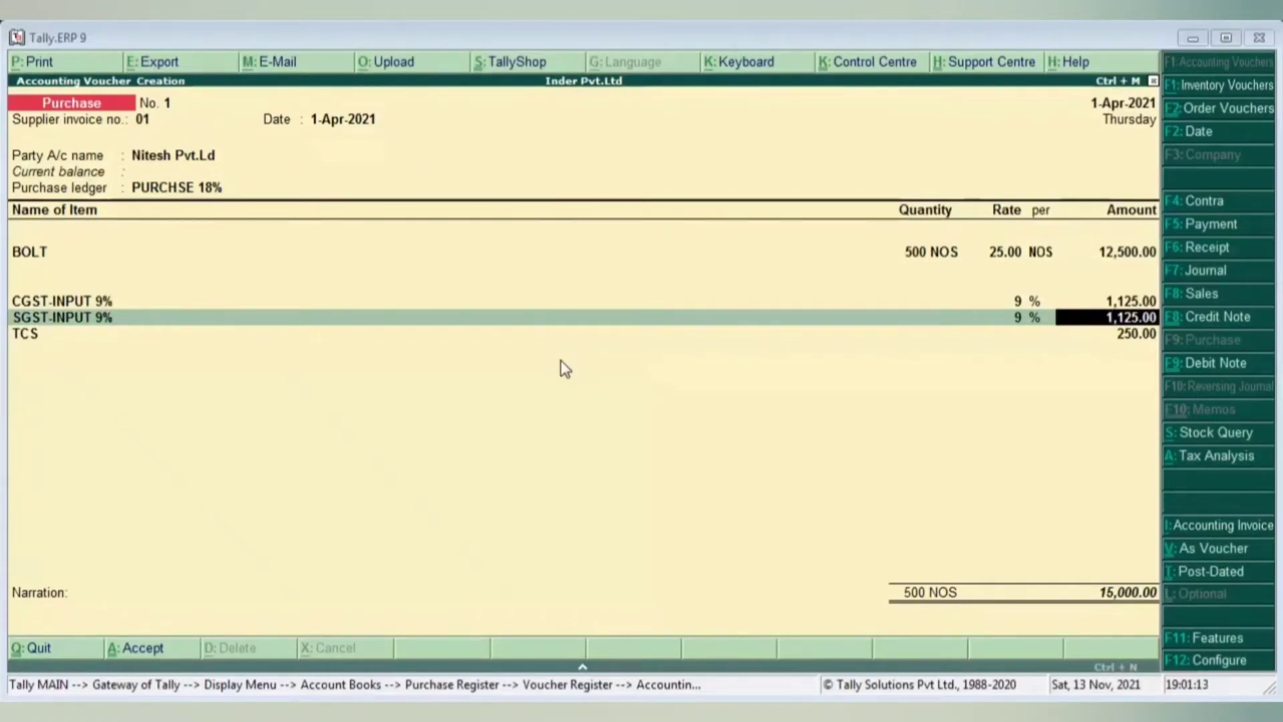
key(Return)
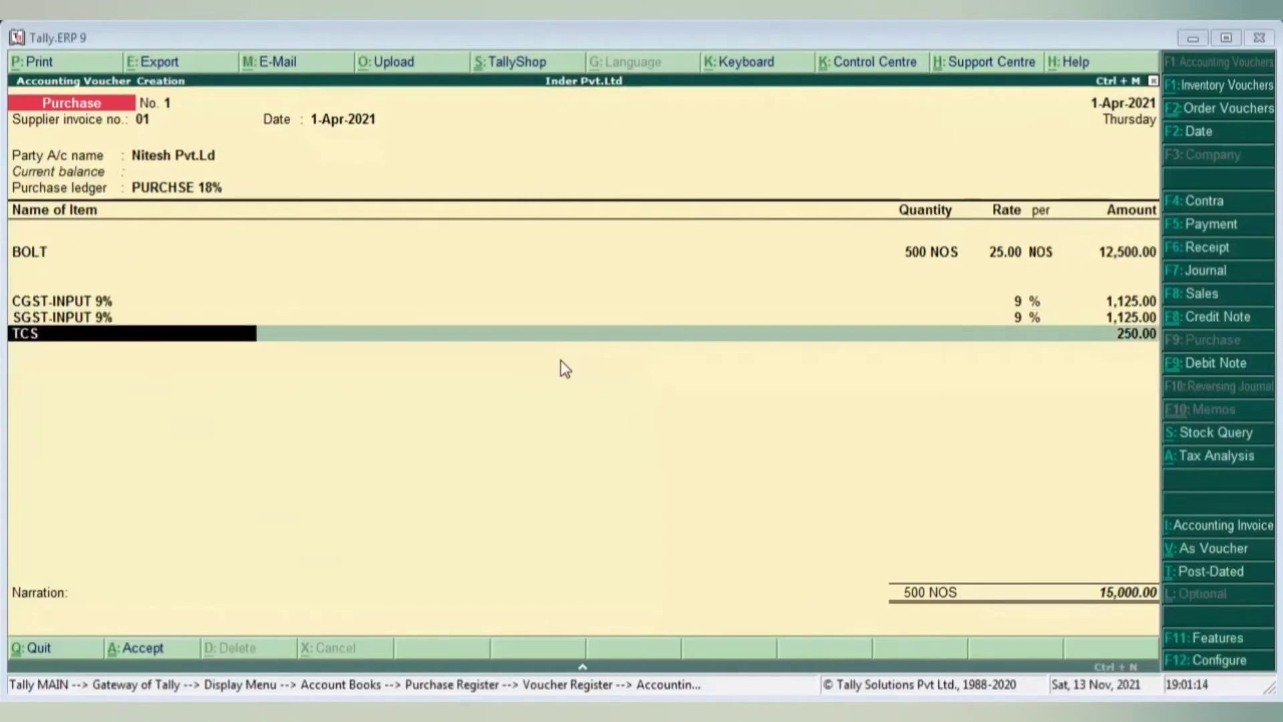
key(Return)
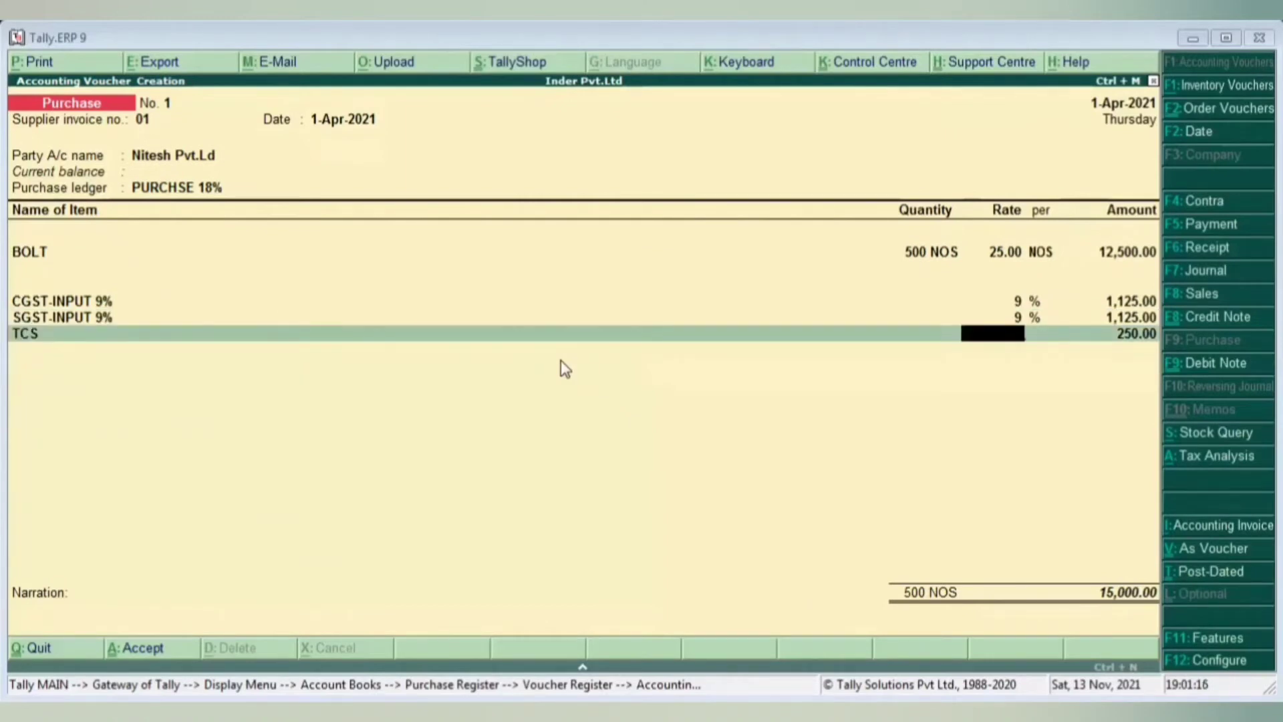
key(BackSpace)
key(Return)
key(Return)
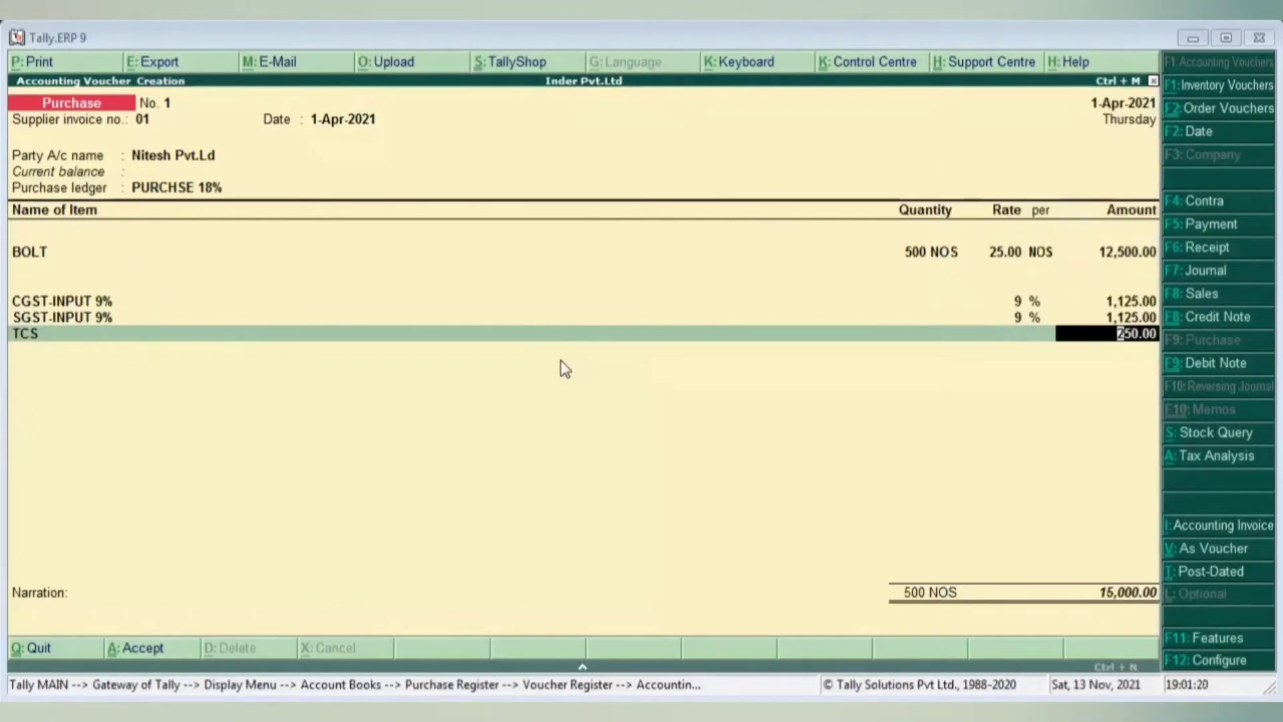
key(BackSpace)
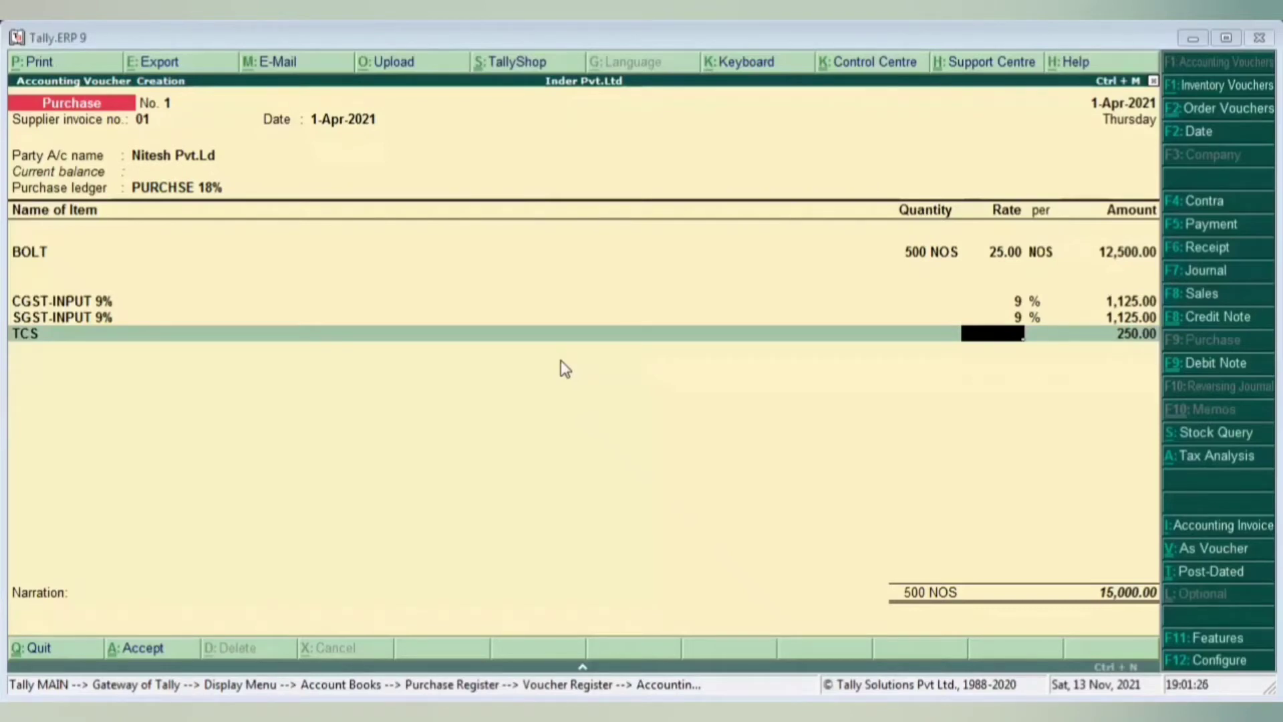
key(BackSpace)
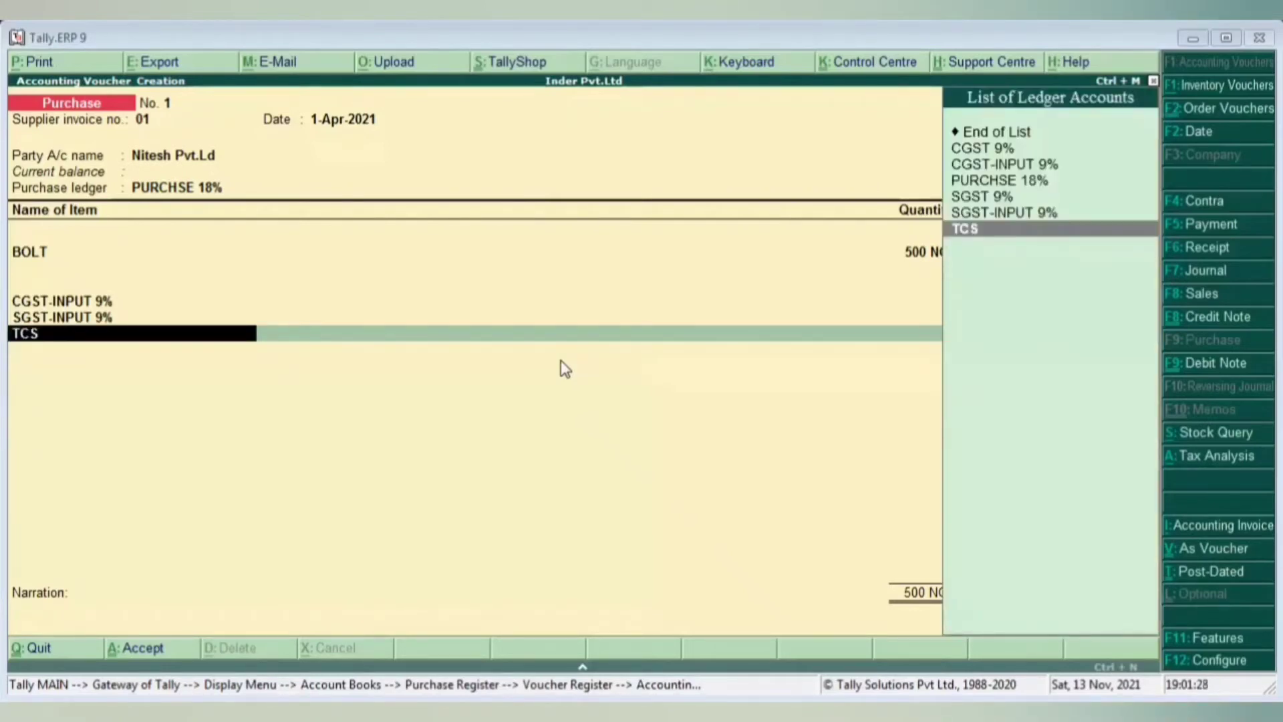
key(Return)
key(BackSpace)
key(Return)
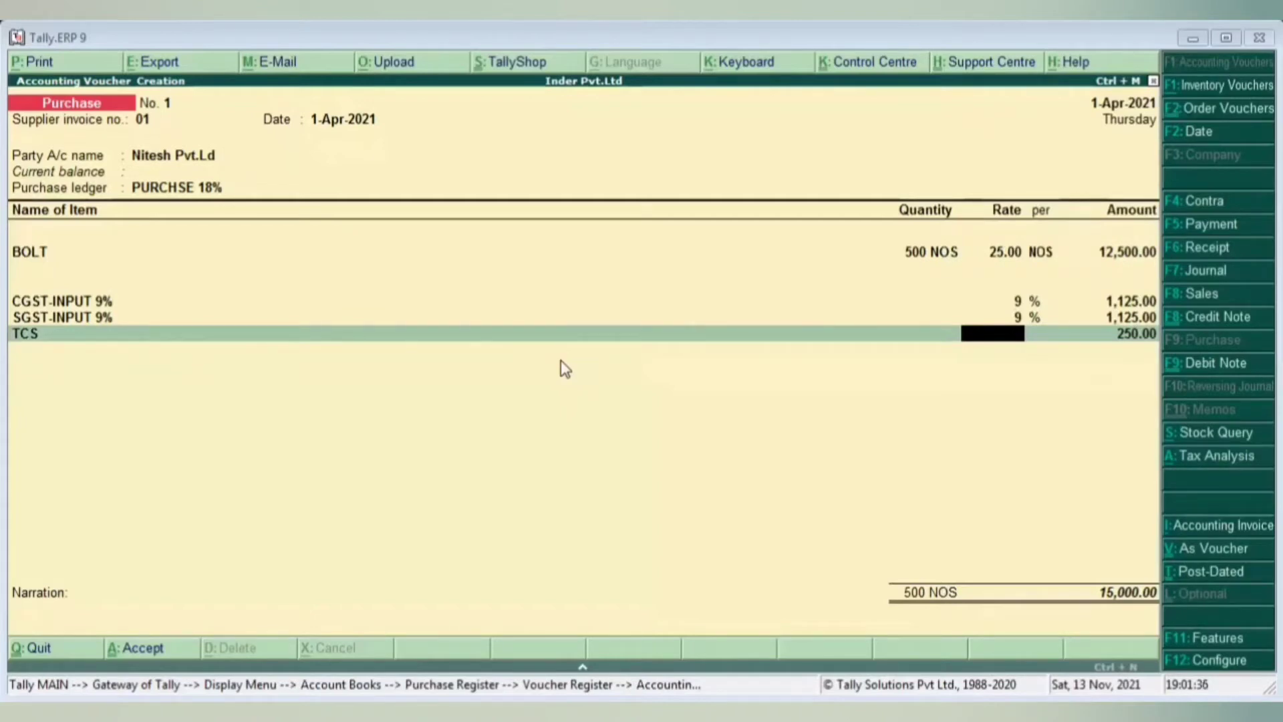
key(Return)
key(Return)
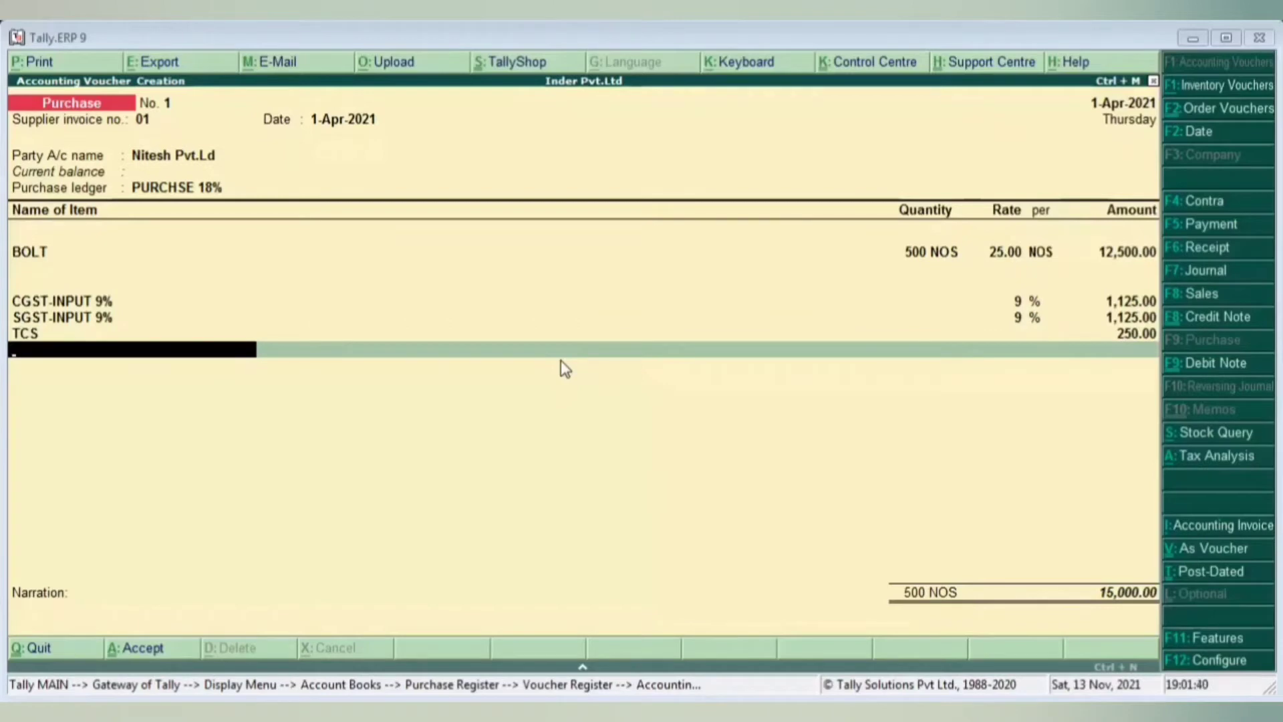
- Clear the TCS line's 250.00 amount
key(BackSpace)
key(BackSpace)
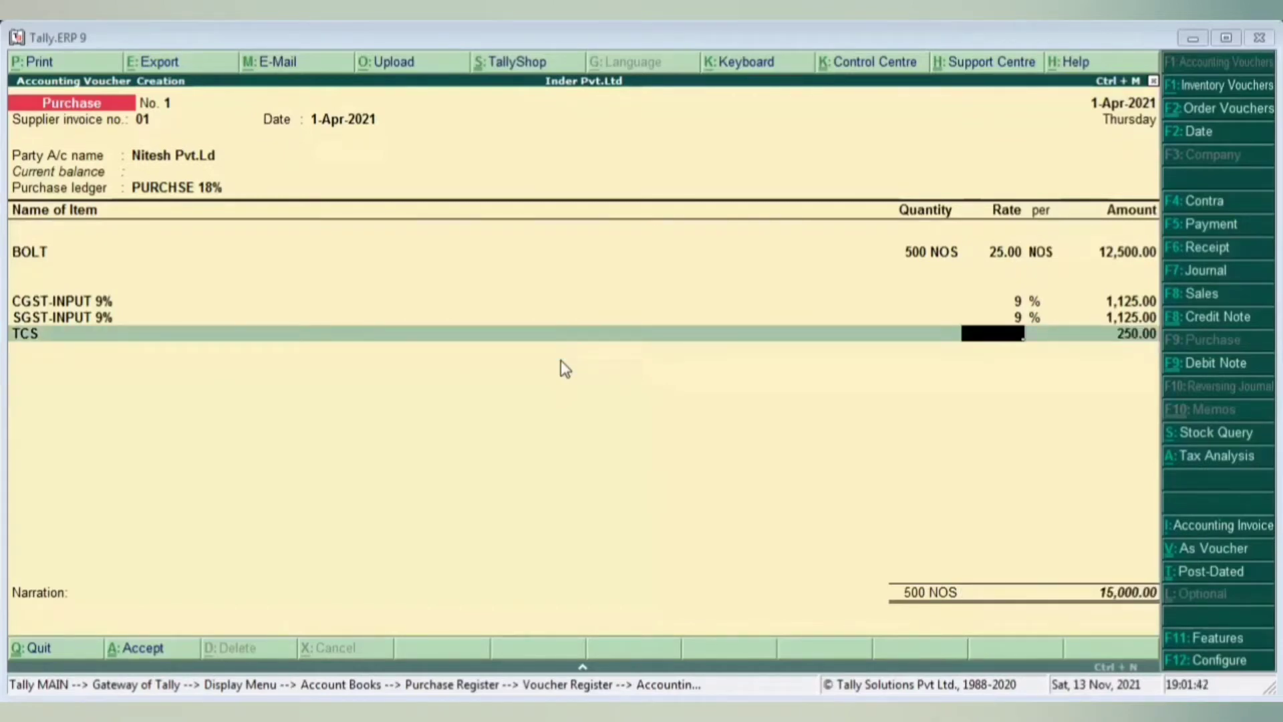
key(Return)
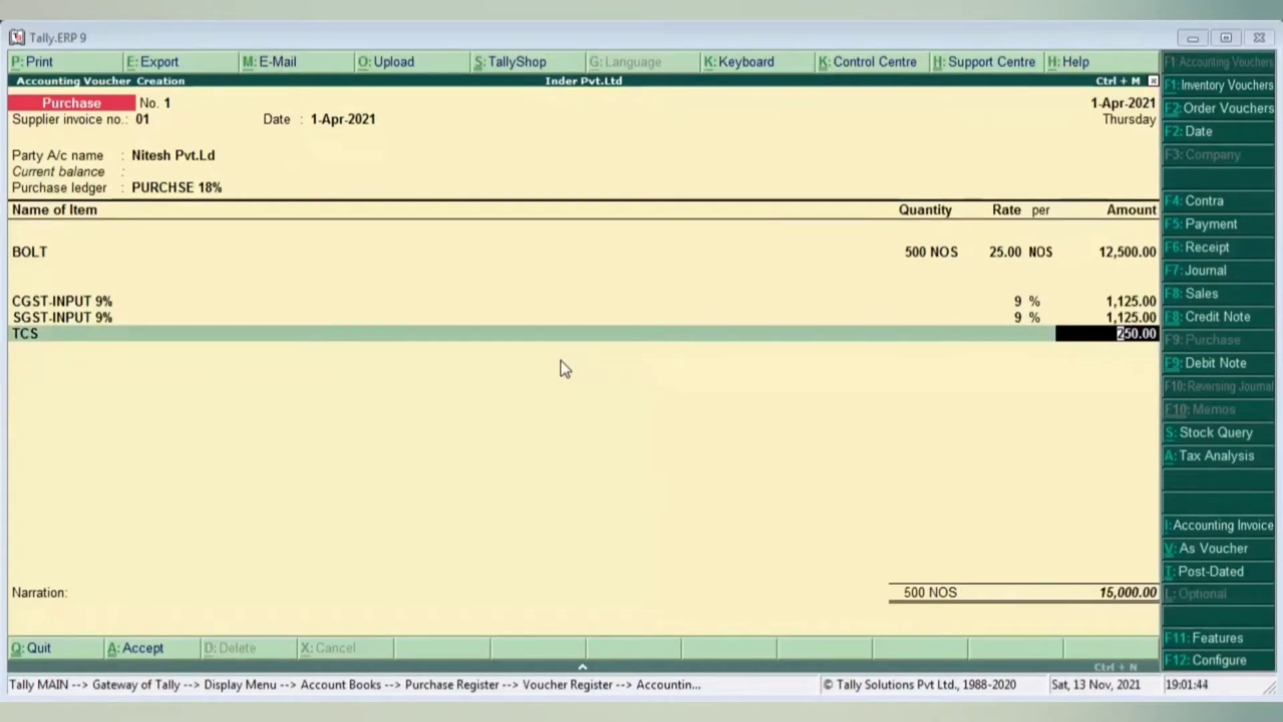
key(BackSpace)
key(Return)
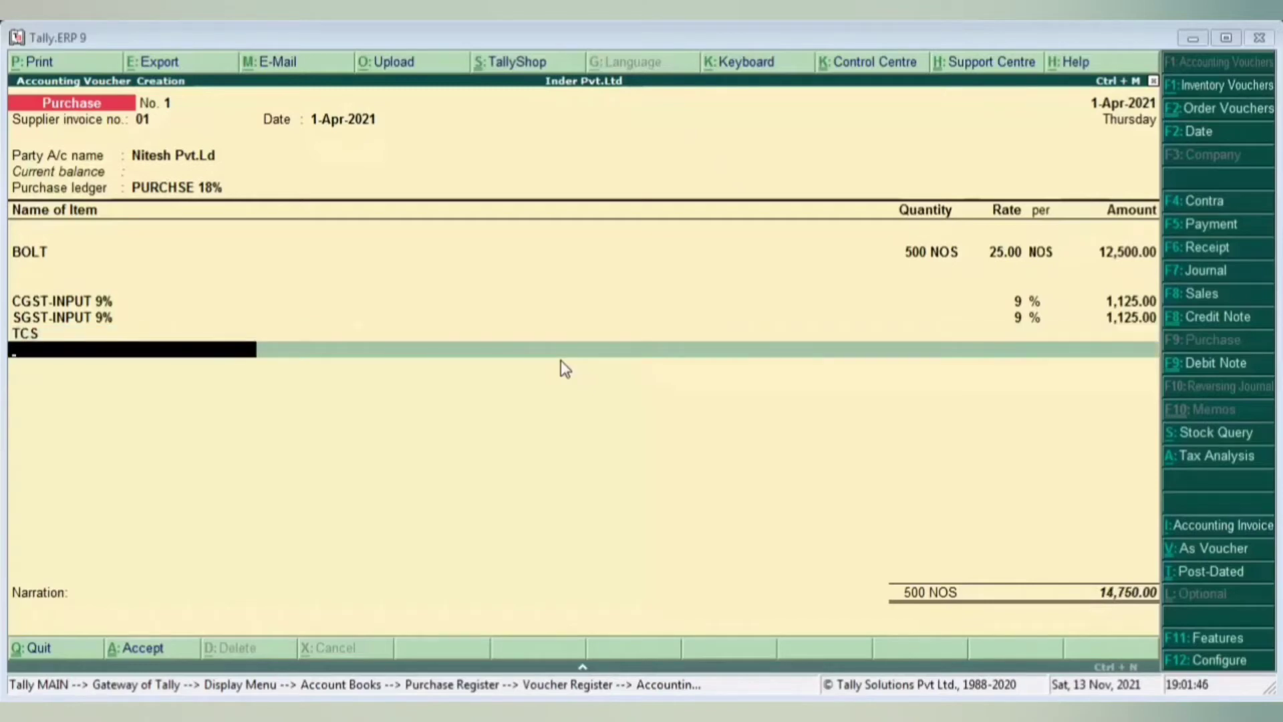
key(BackSpace)
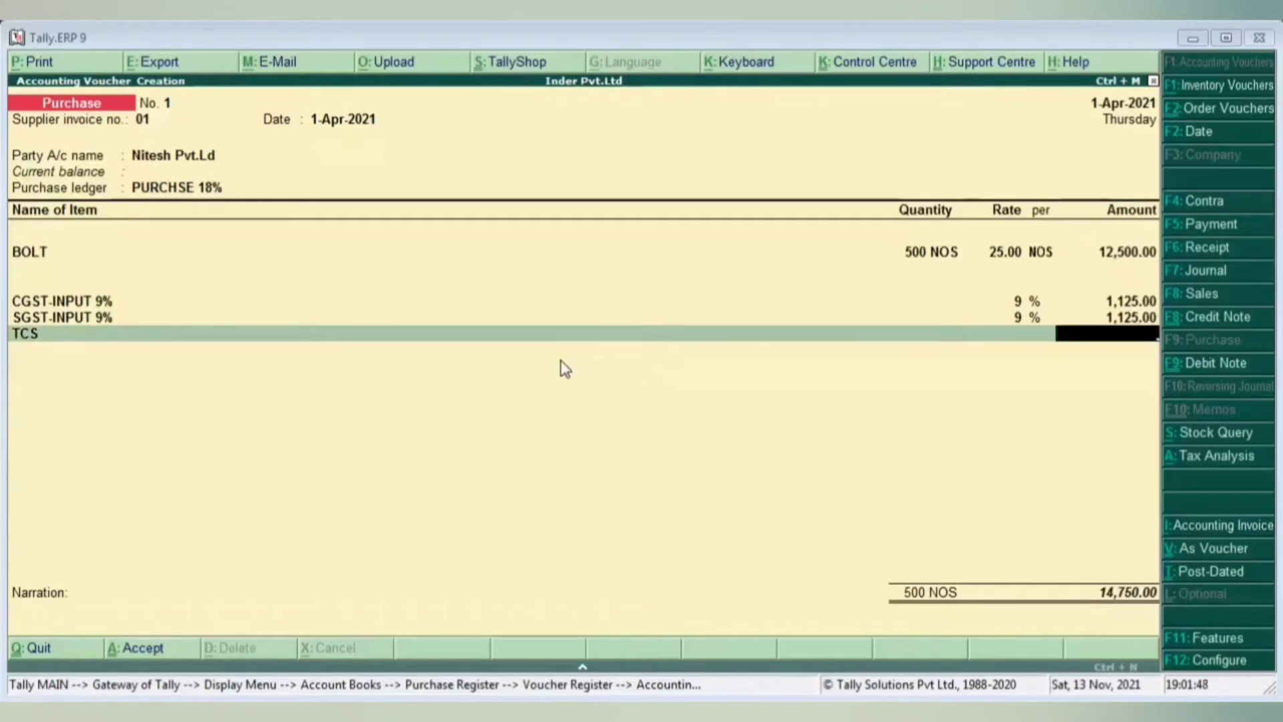
- Enter a TCS amount of 147.50 and skip the narration to reach Accept
text(147.50)
key(Return)
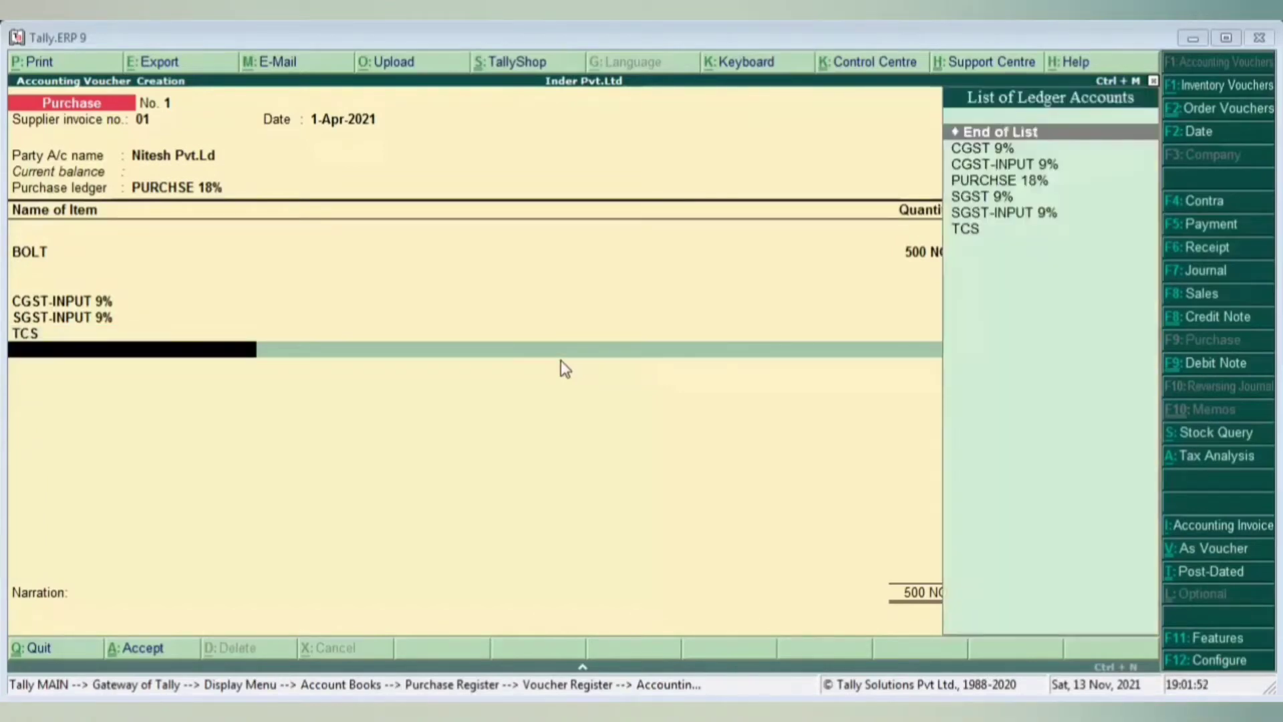
key(Return)
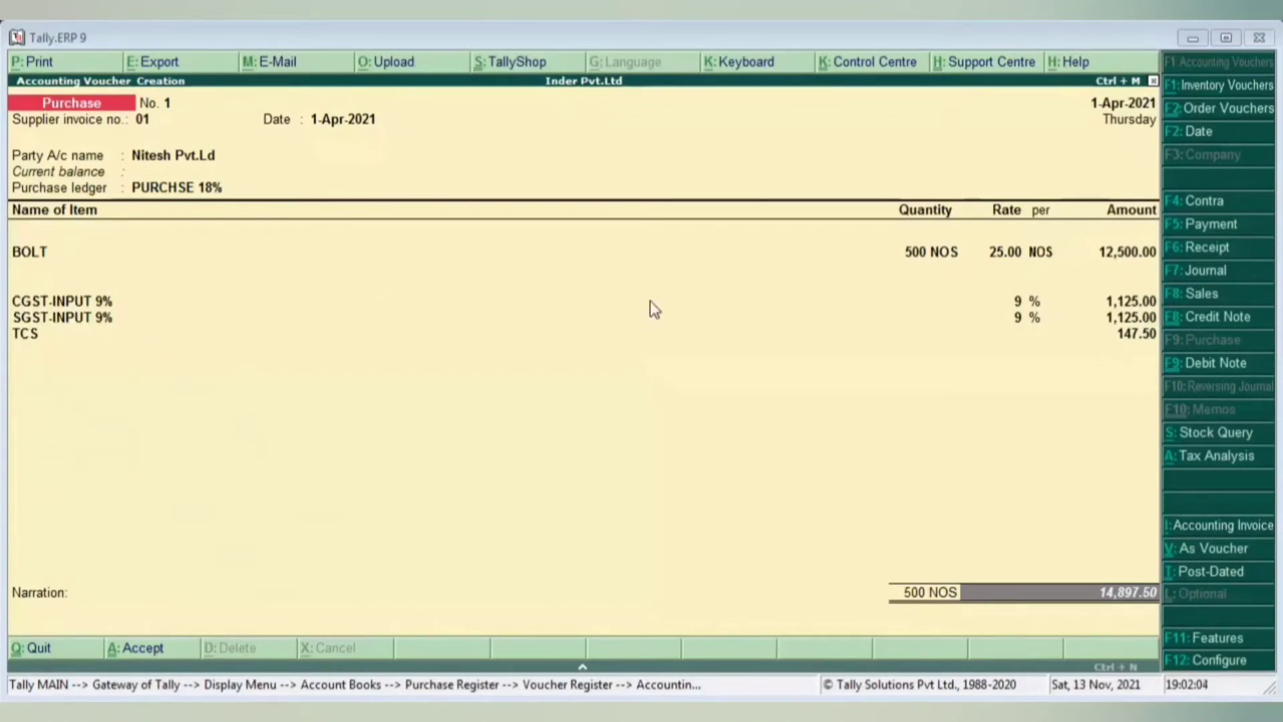
key(Return)
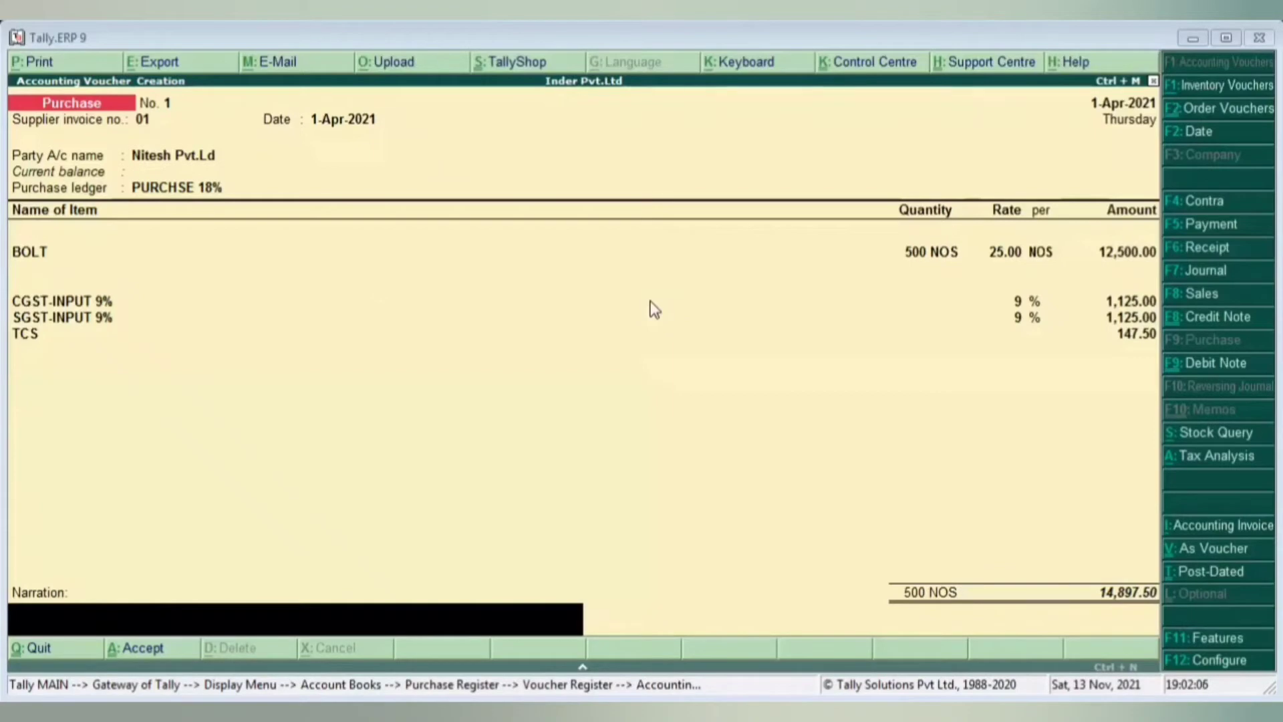
key(Return)
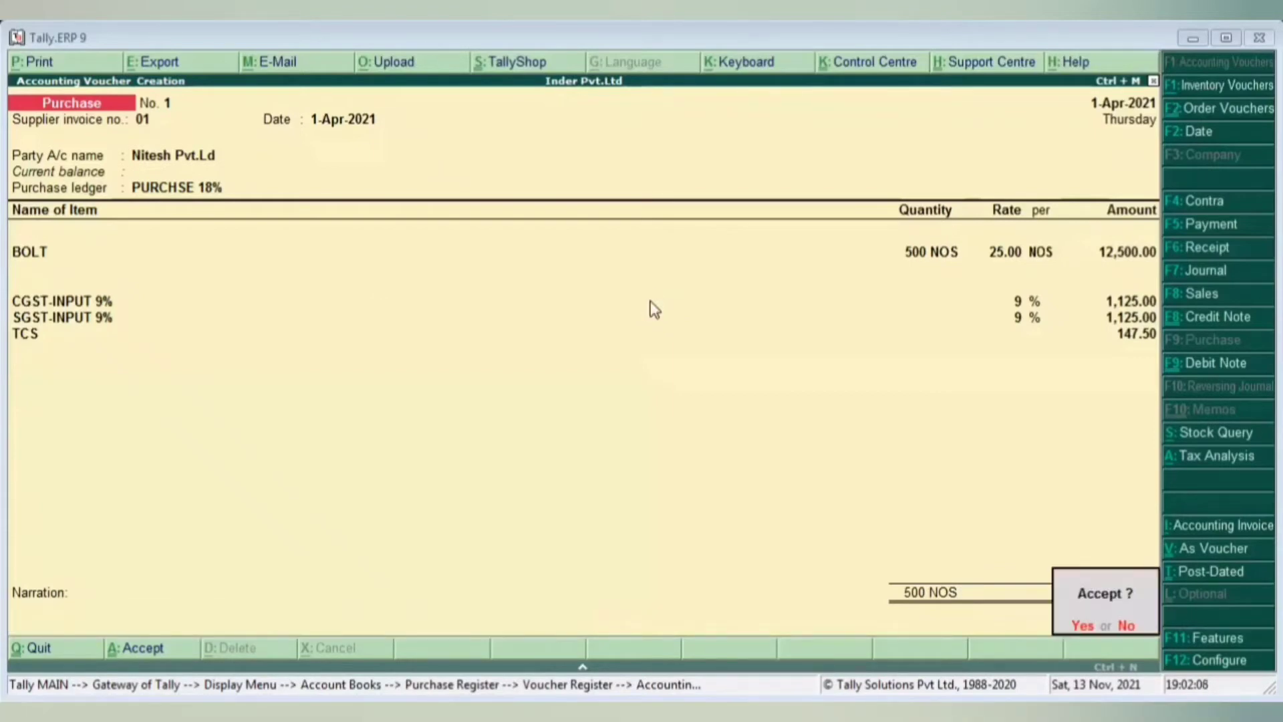
- Save purchase voucher No. 1 and generate its invoice print preview
key(Return)
key(Return)
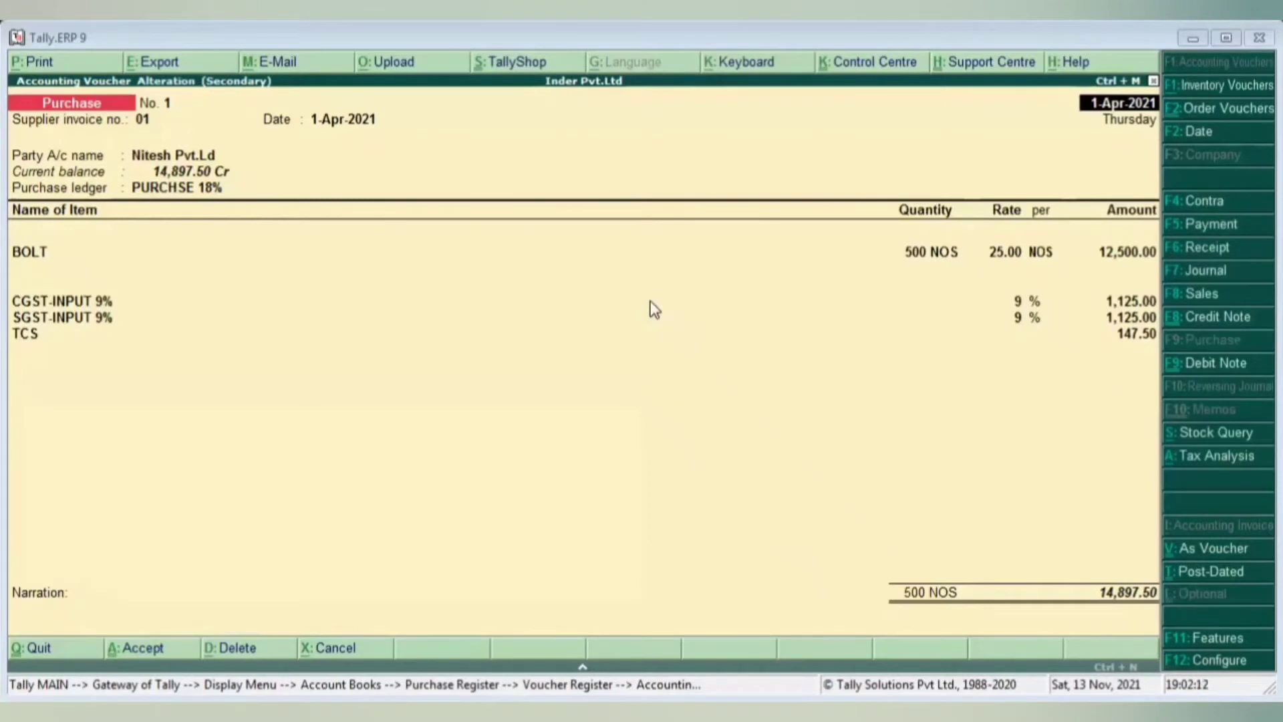
key(alt+p)
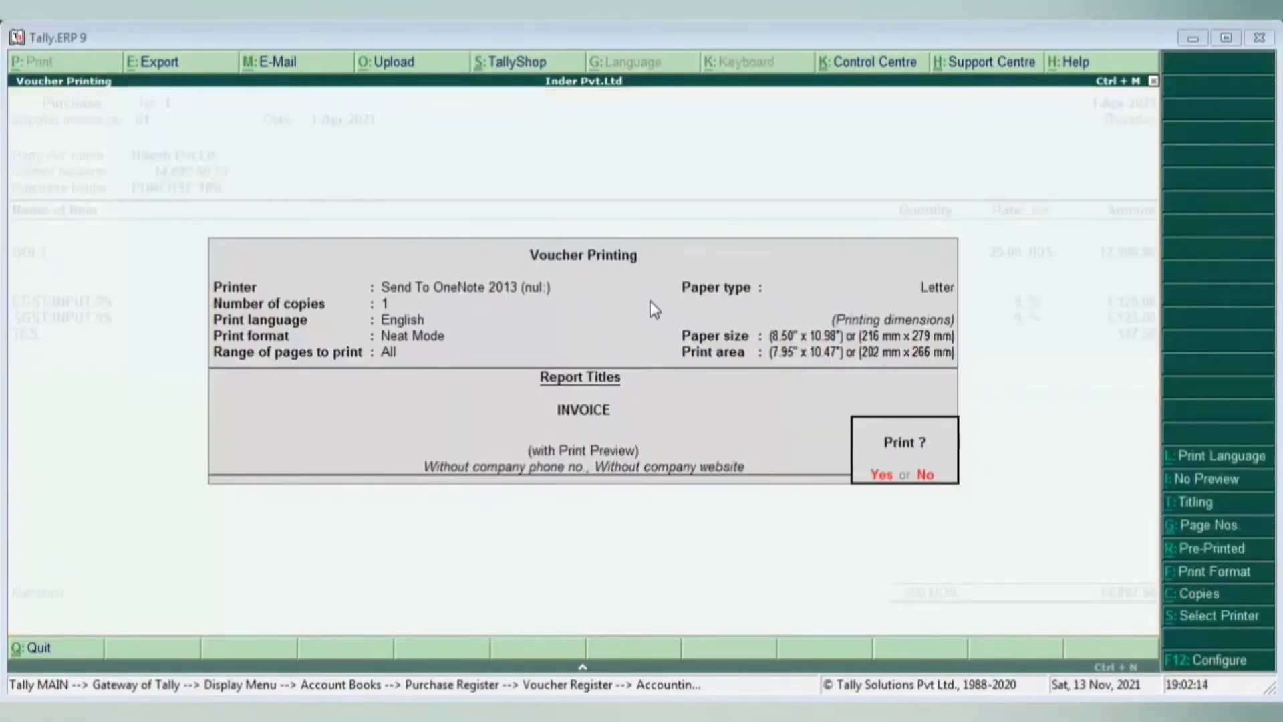
key(Return)
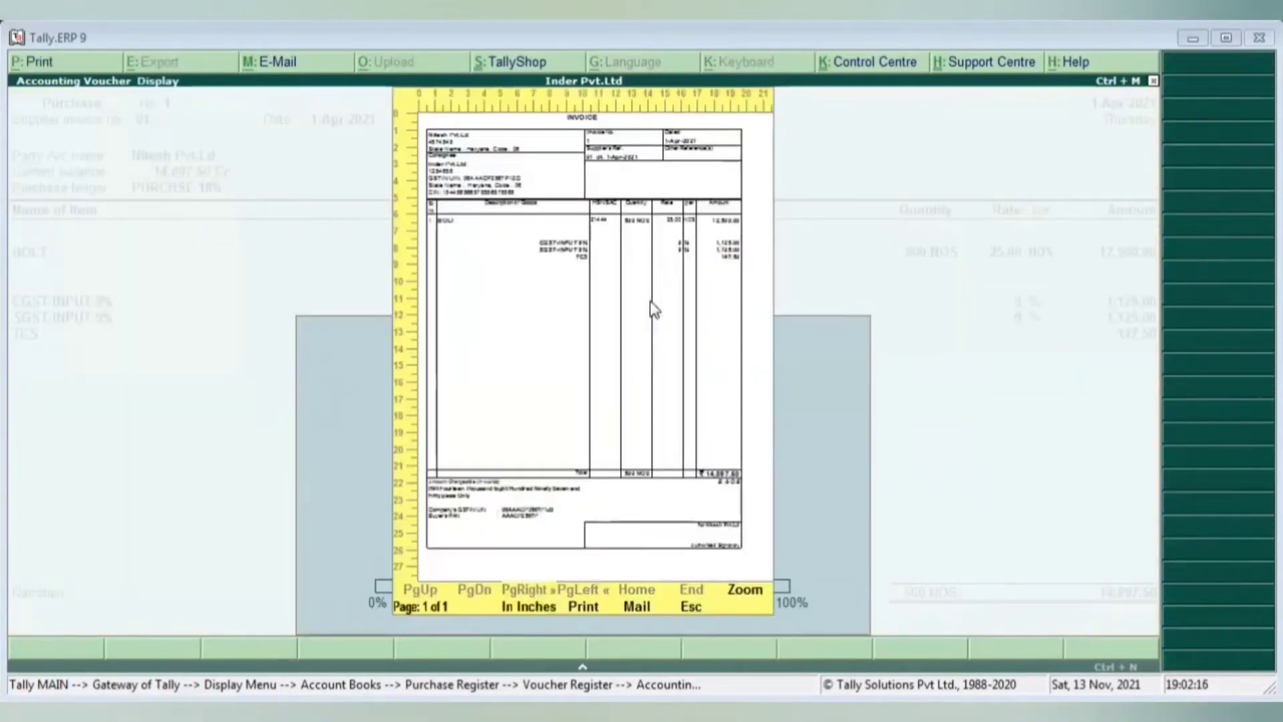
- Enlarge and scroll through the invoice preview, then close it
key(alt+z)
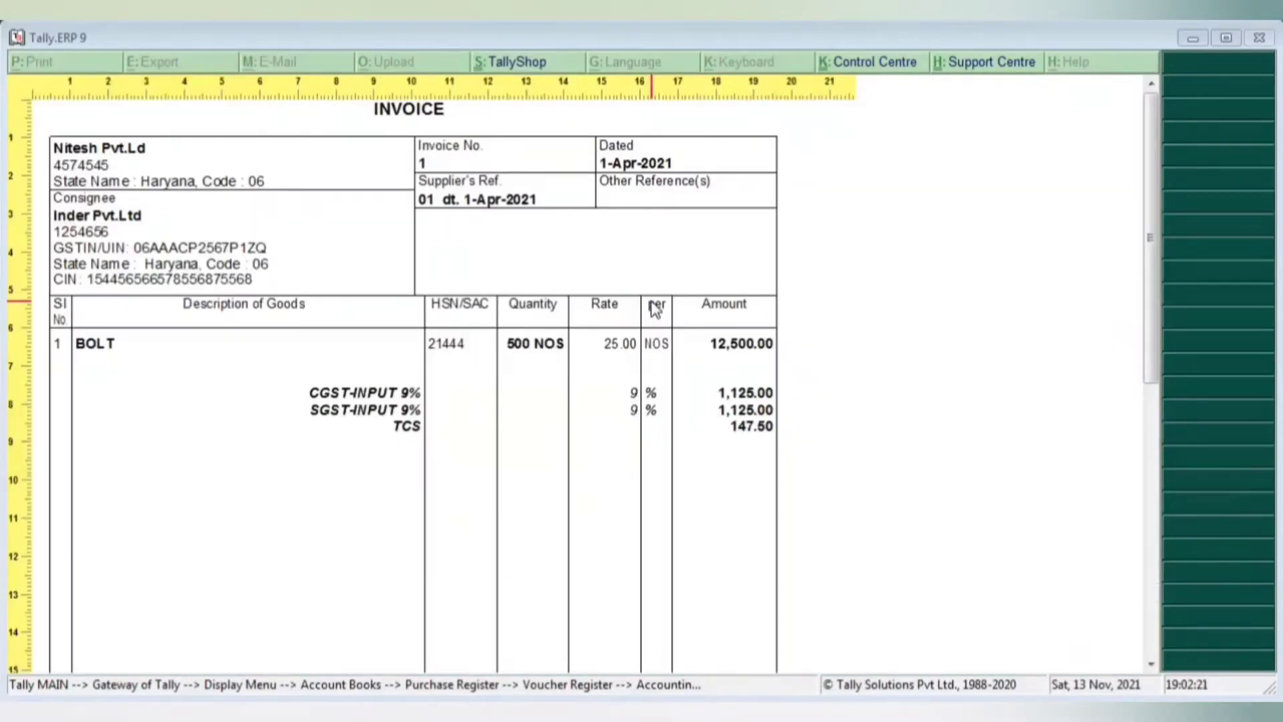
scroll(675, 294, down, 2)
scroll(675, 294, up, 2)
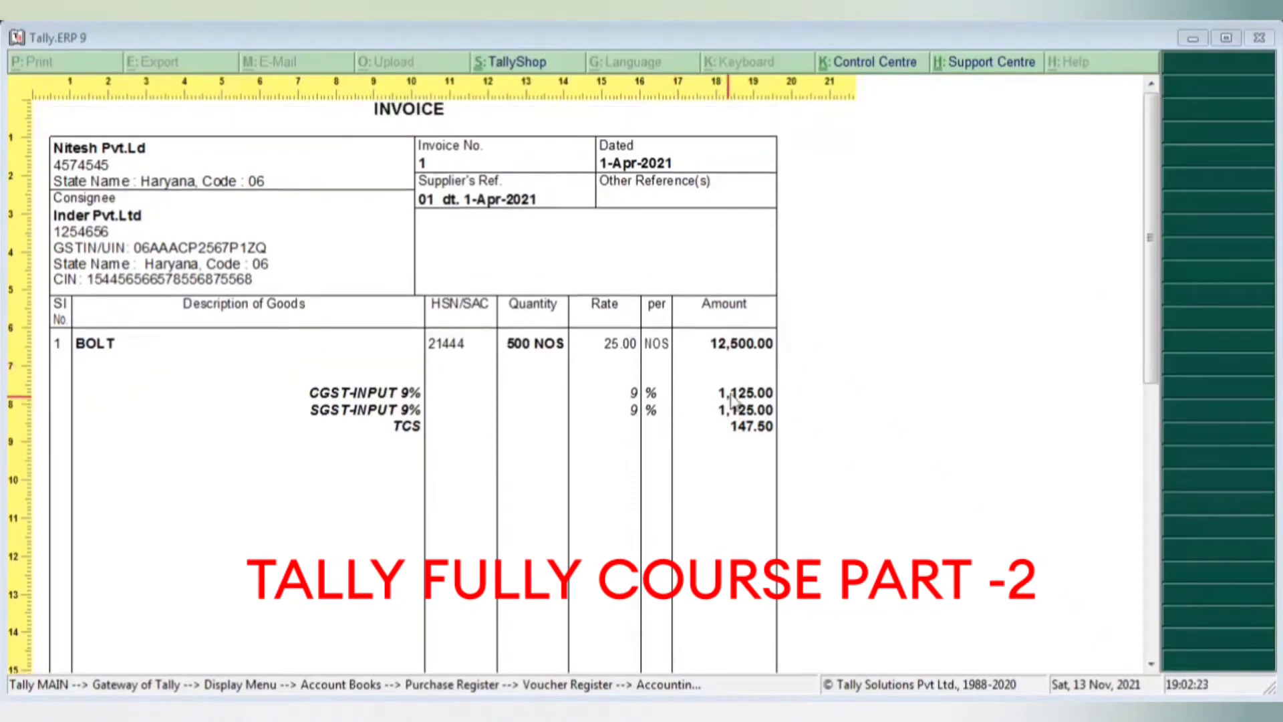
scroll(498, 421, down, 1)
scroll(498, 421, up, 1)
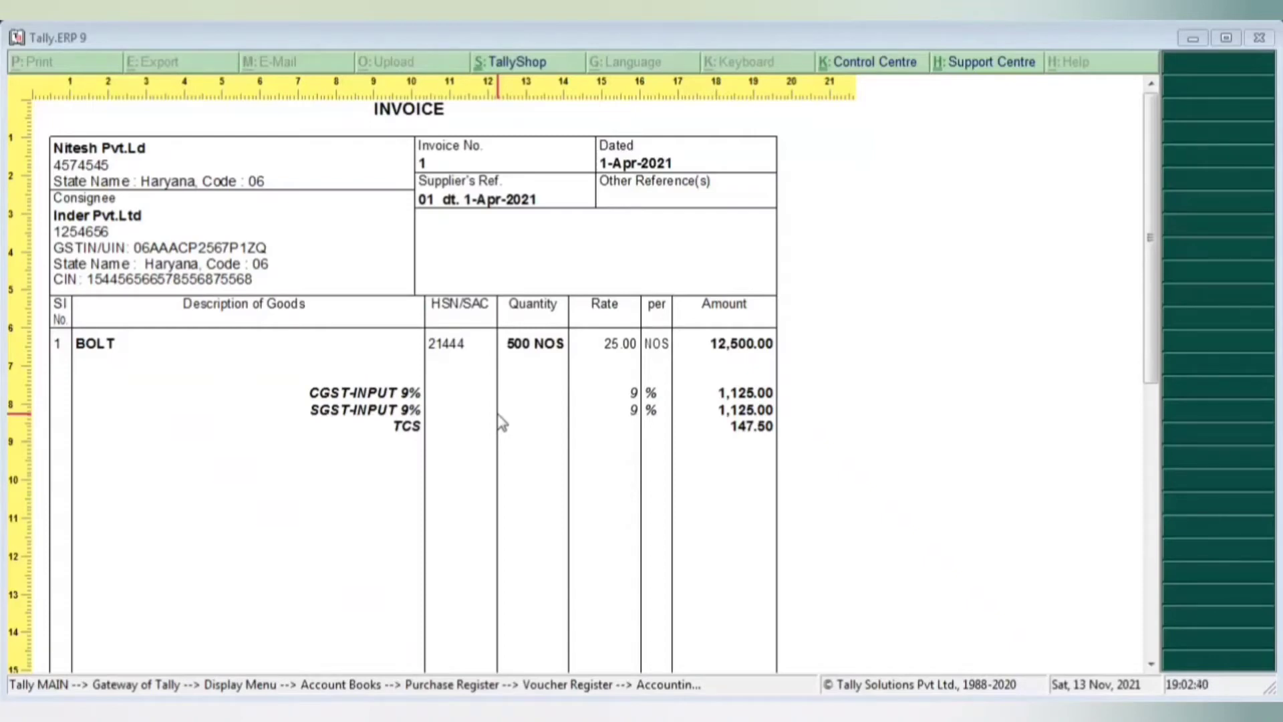
key(Escape)
key(Escape)
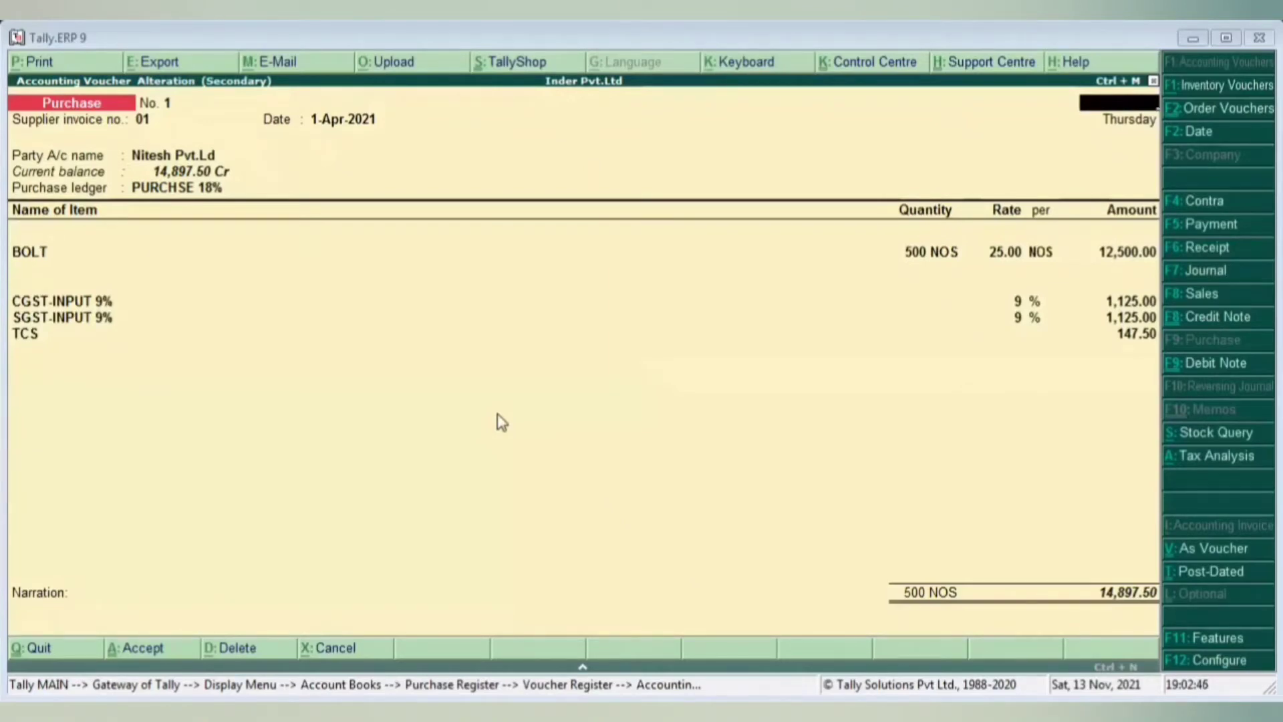
- Quit the voucher, reopen the April Purchase Register, and add purchase voucher No. 2
key(Escape)
key(y)
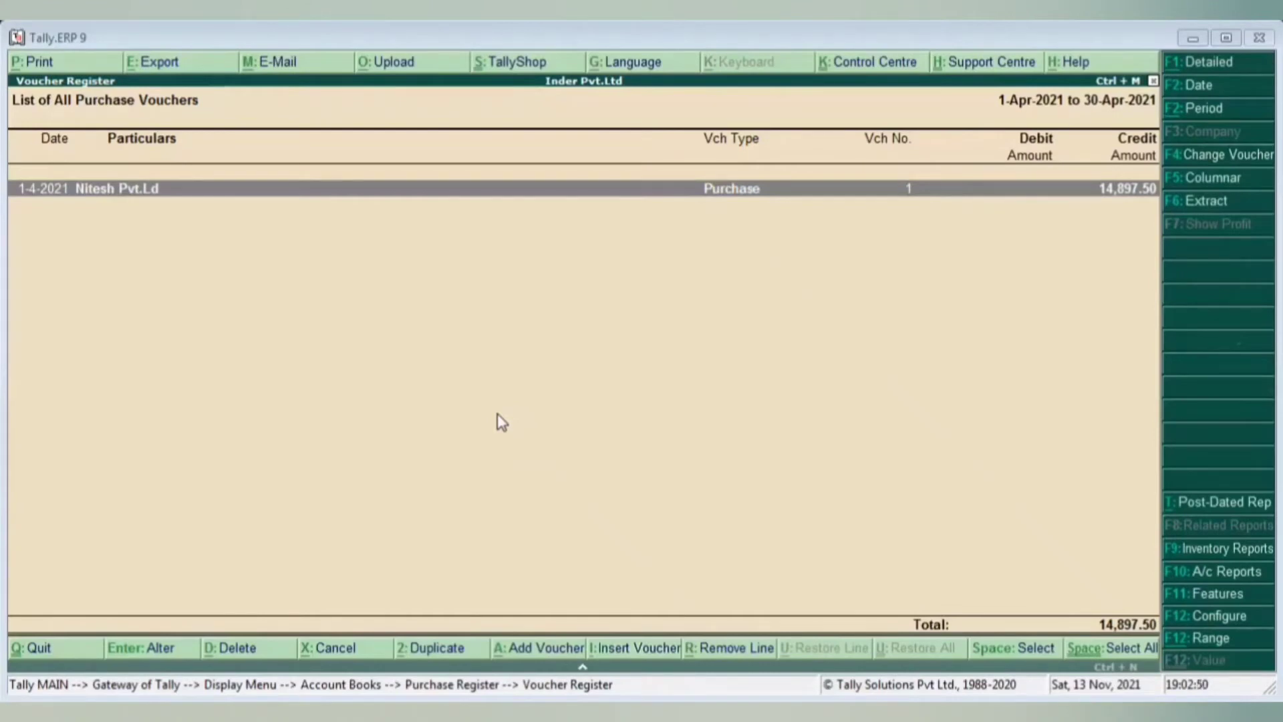
key(Escape)
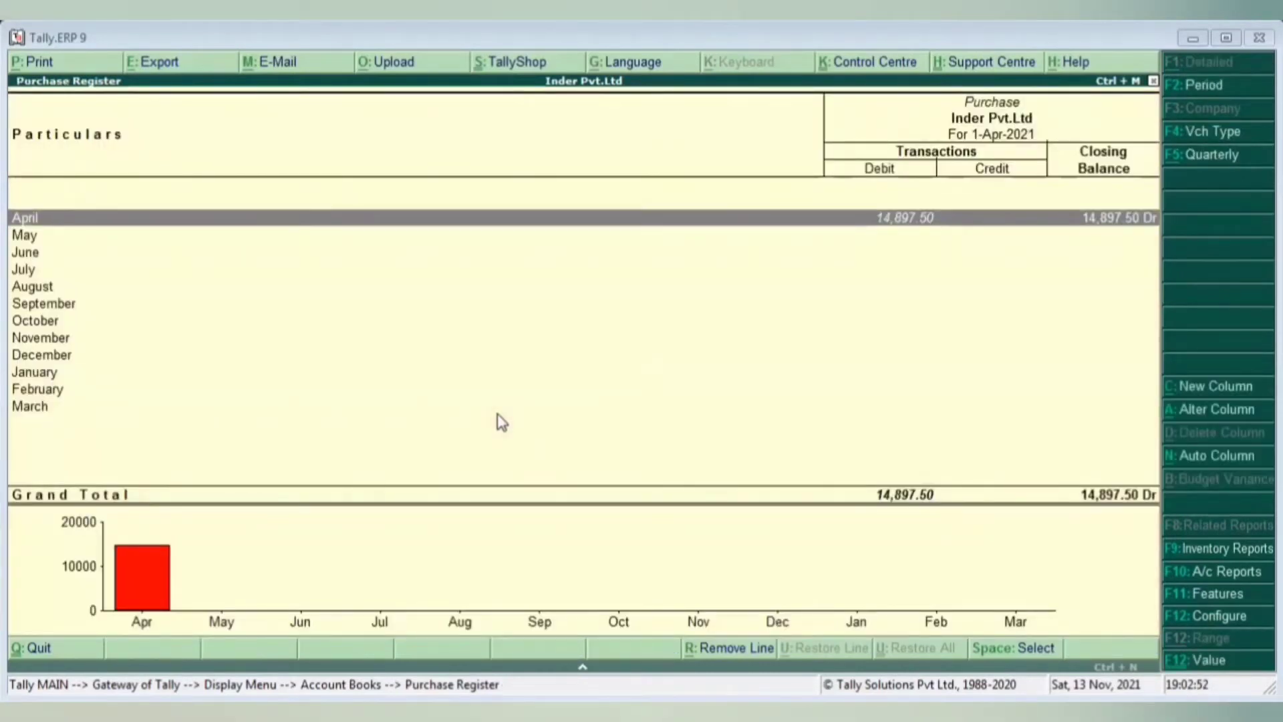
key(Escape)
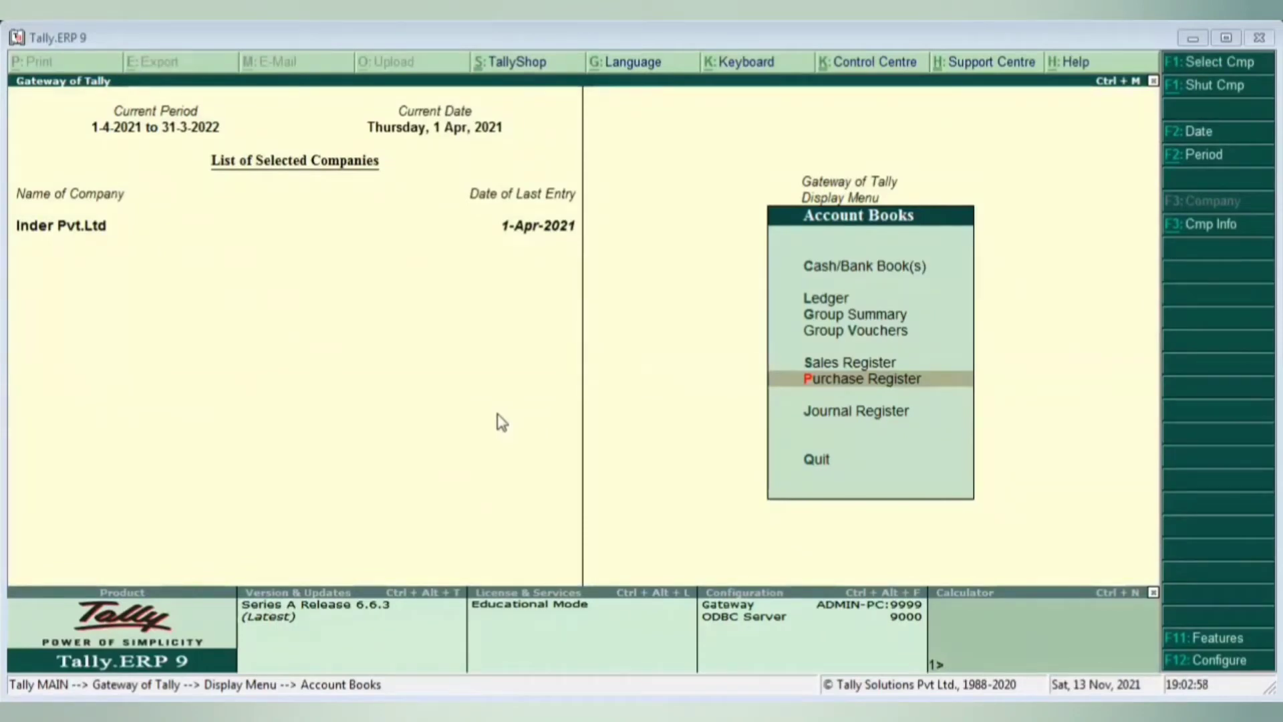
key(Return)
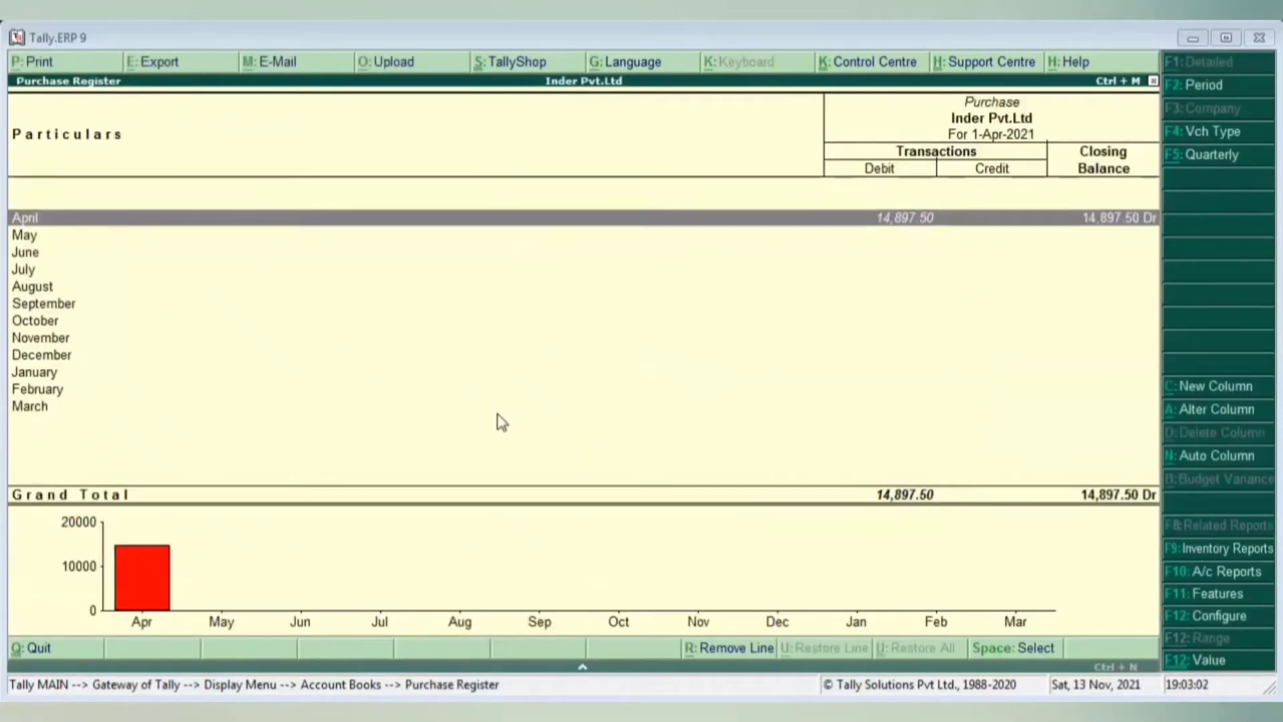
key(Return)
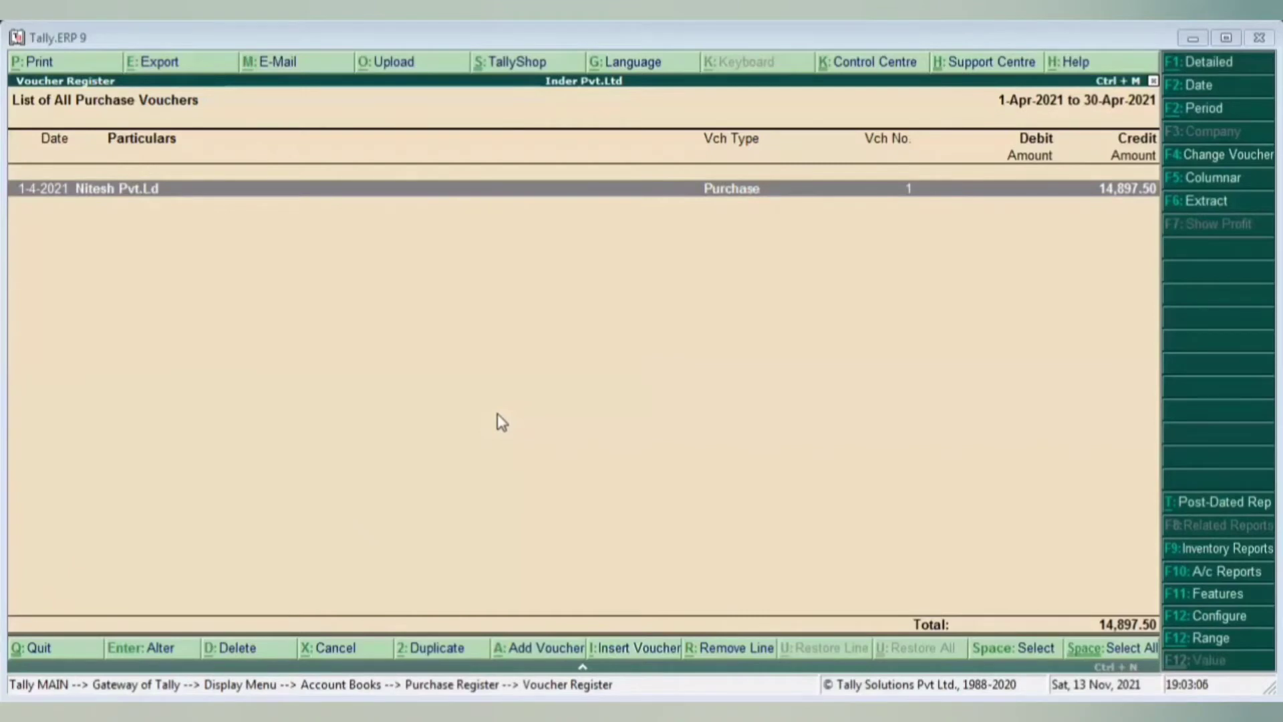
key(a)
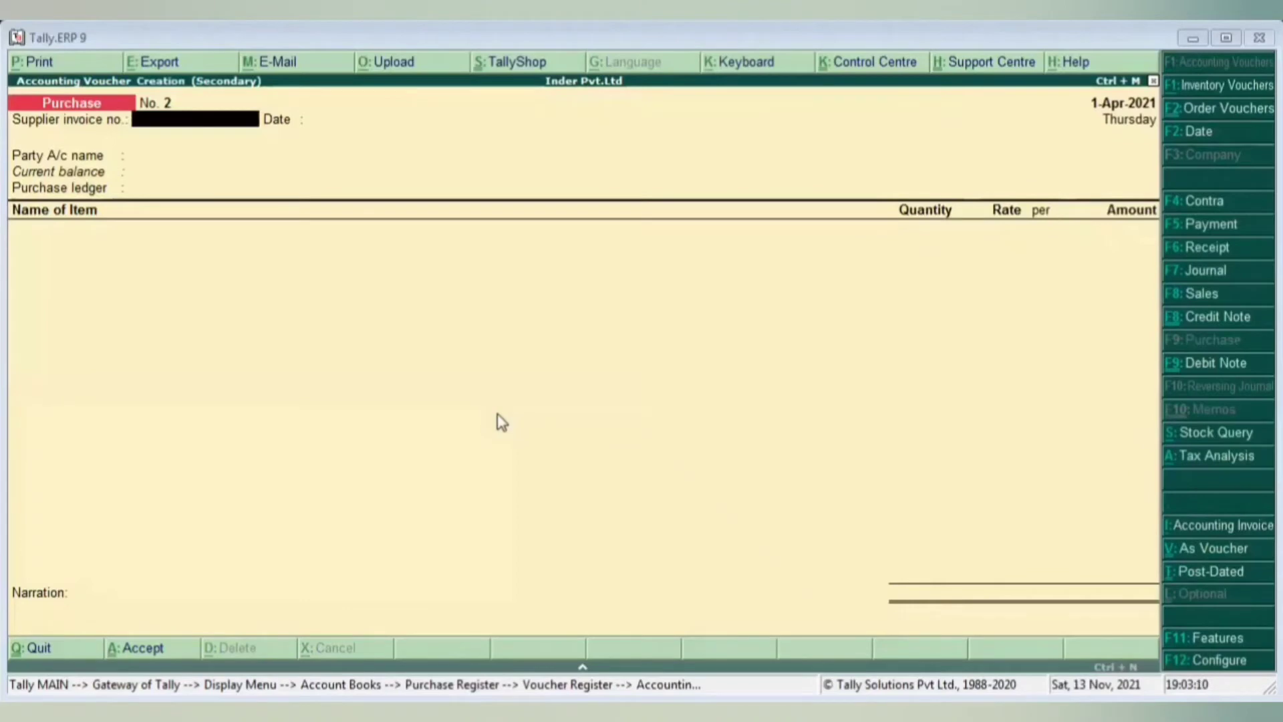
- Enter supplier invoice 2, party Nitesh Pvt.Ld, and purchase ledger PURCHSE 18%
text(2)
key(Return)
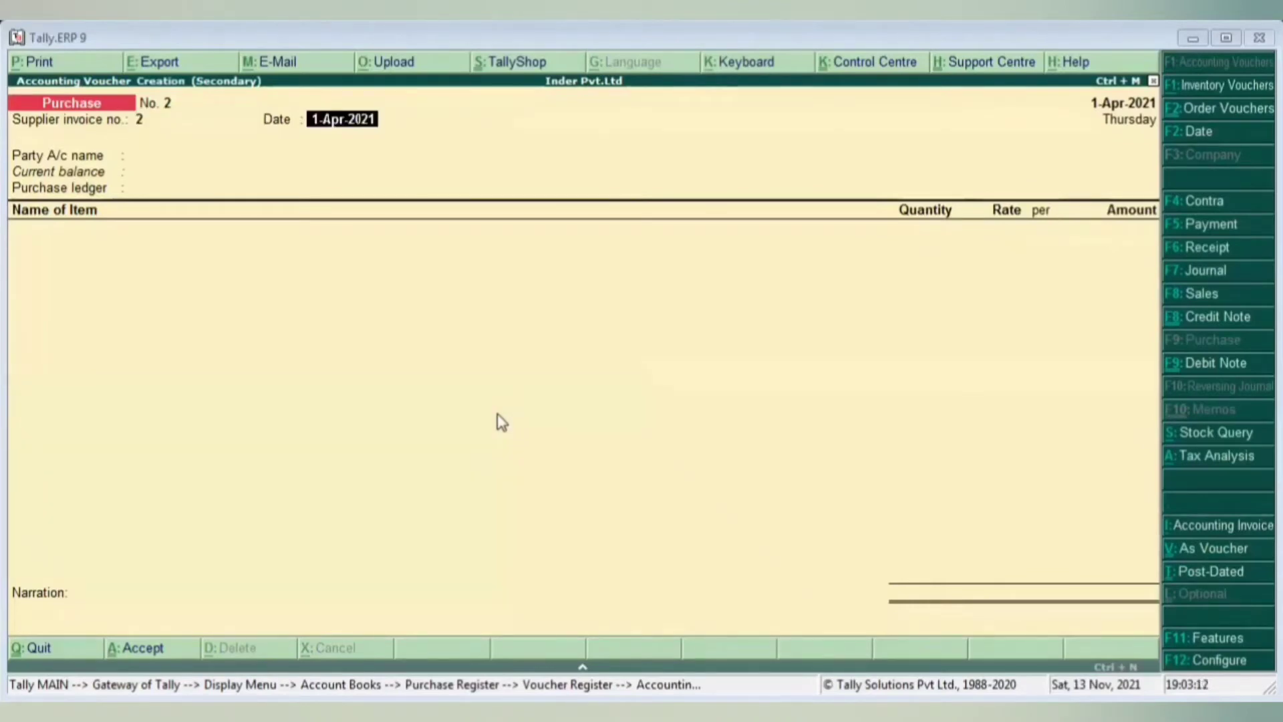
key(Return)
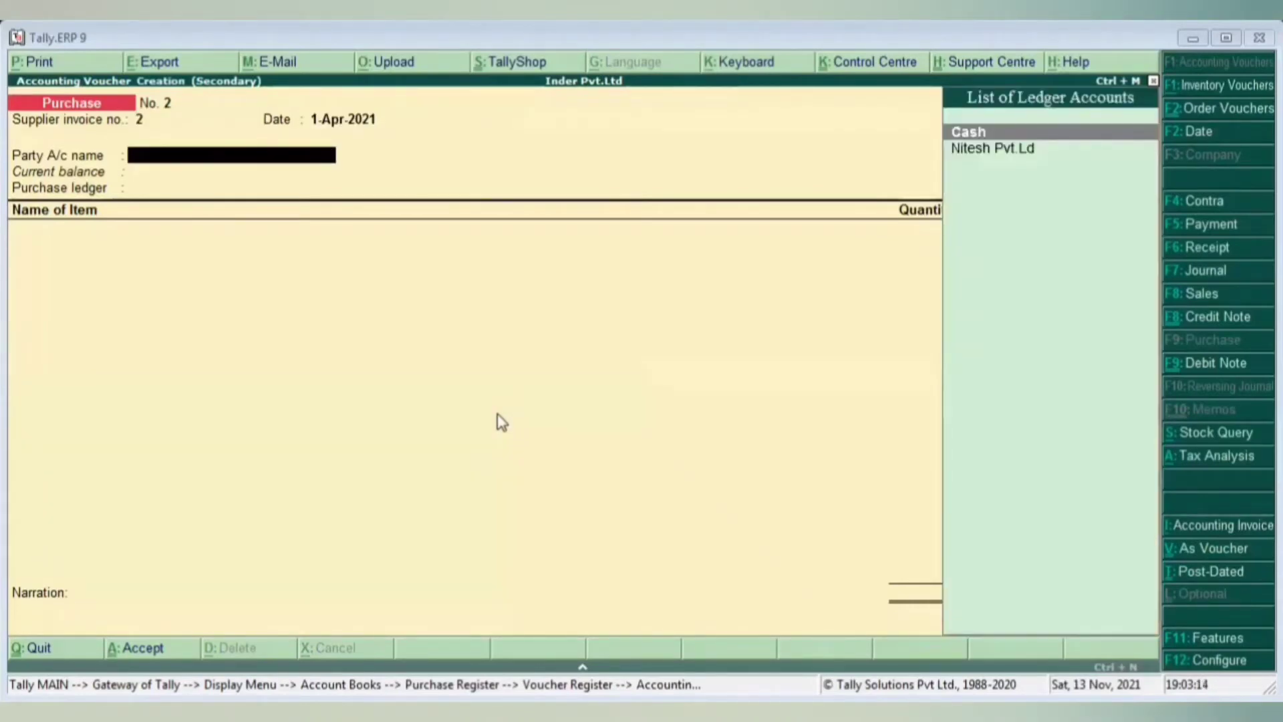
text(n)
key(Return)
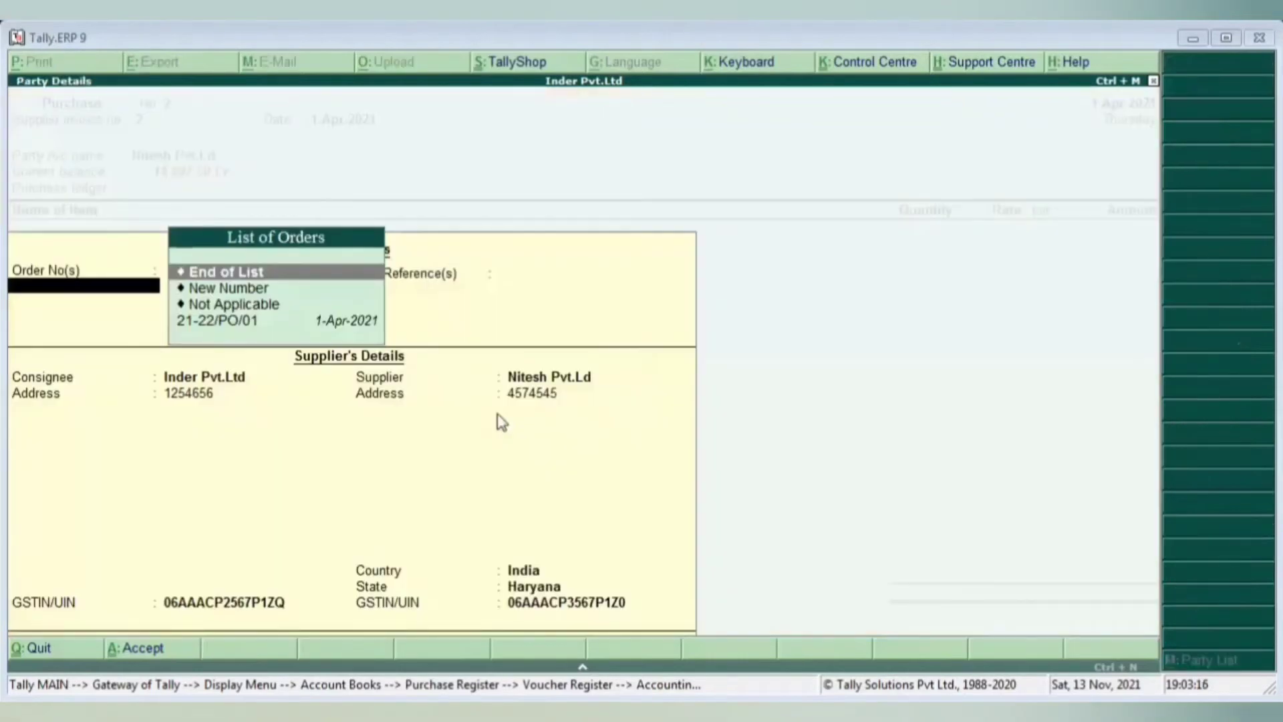
key(Down)
key(Down)
key(Down)
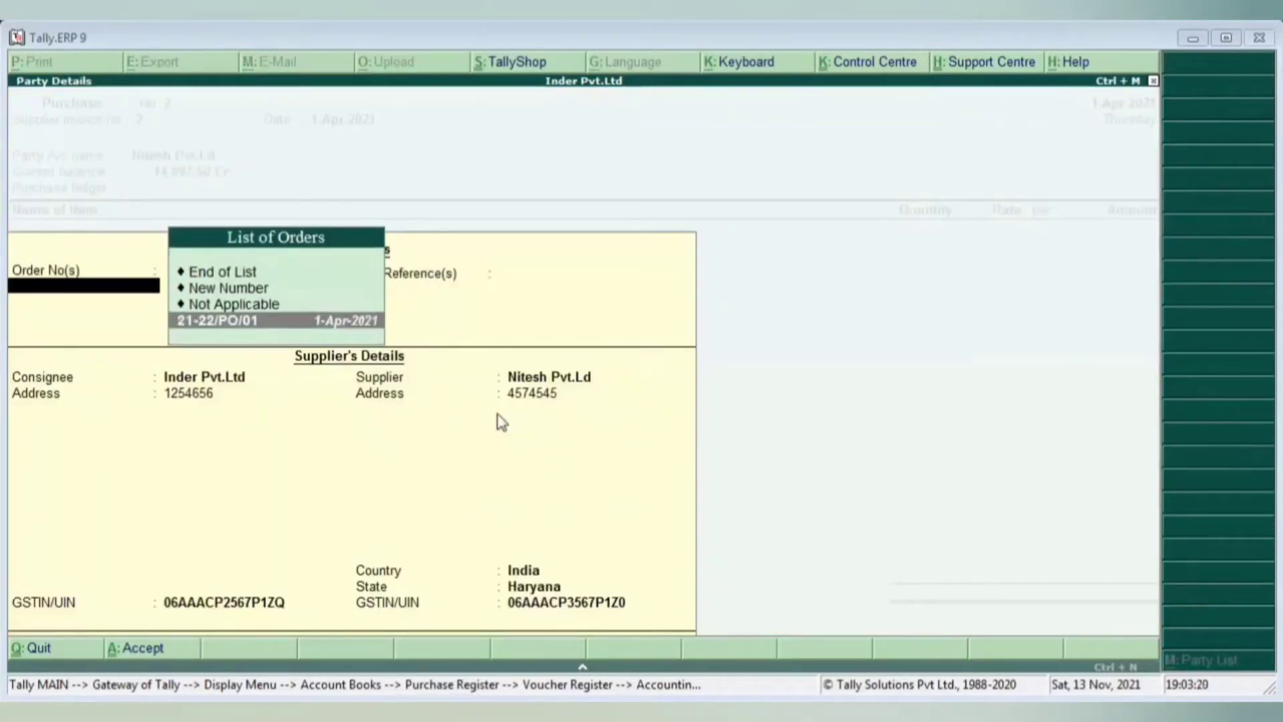
key(Up)
key(Up)
key(Up)
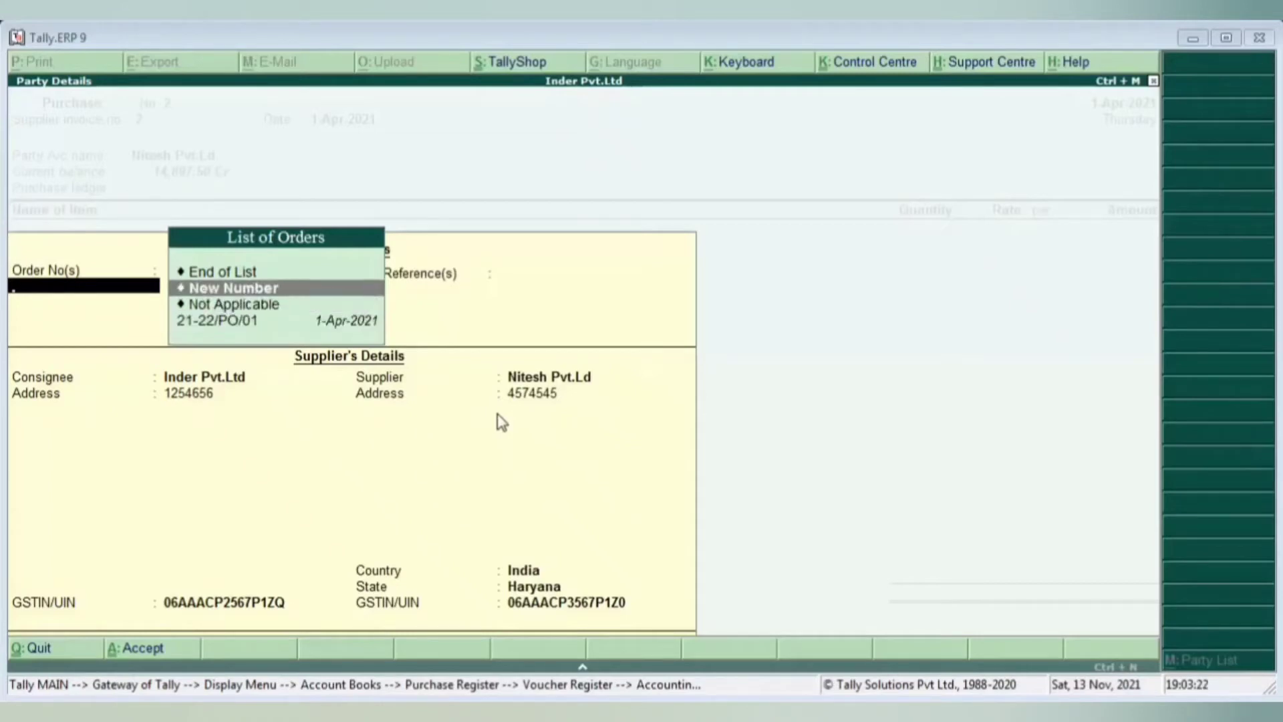
key(Return)
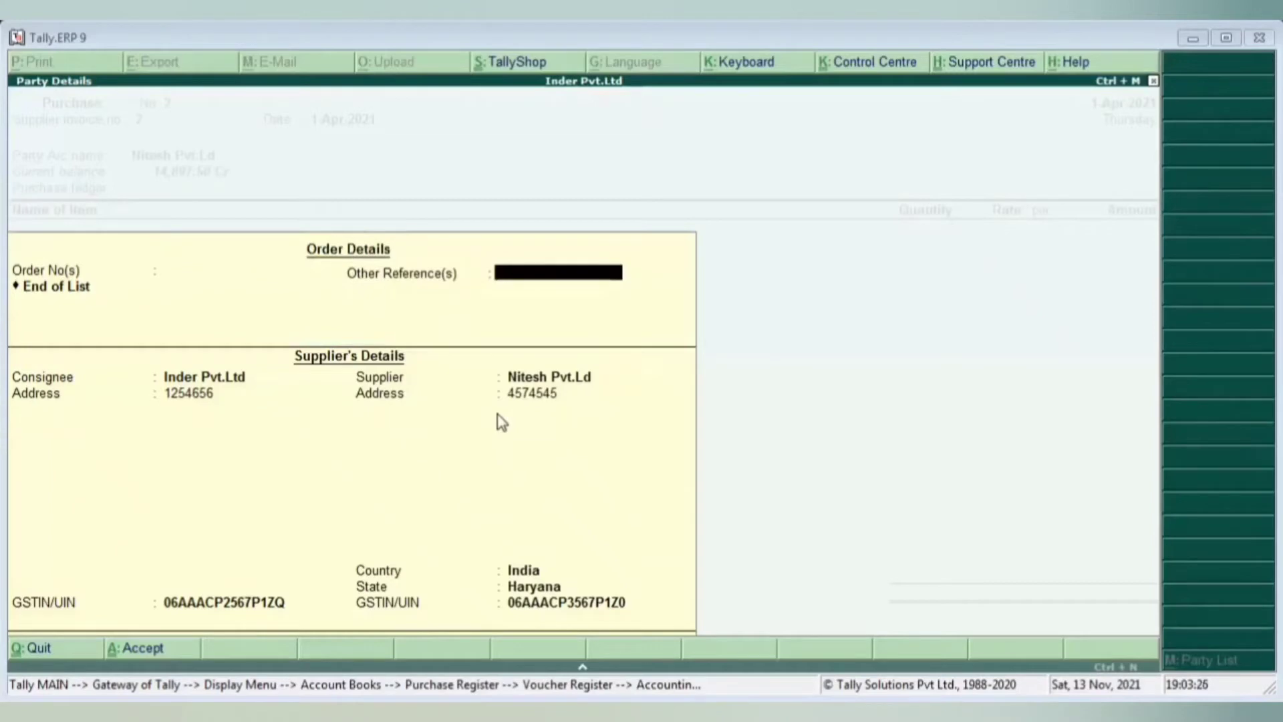
key(Return)
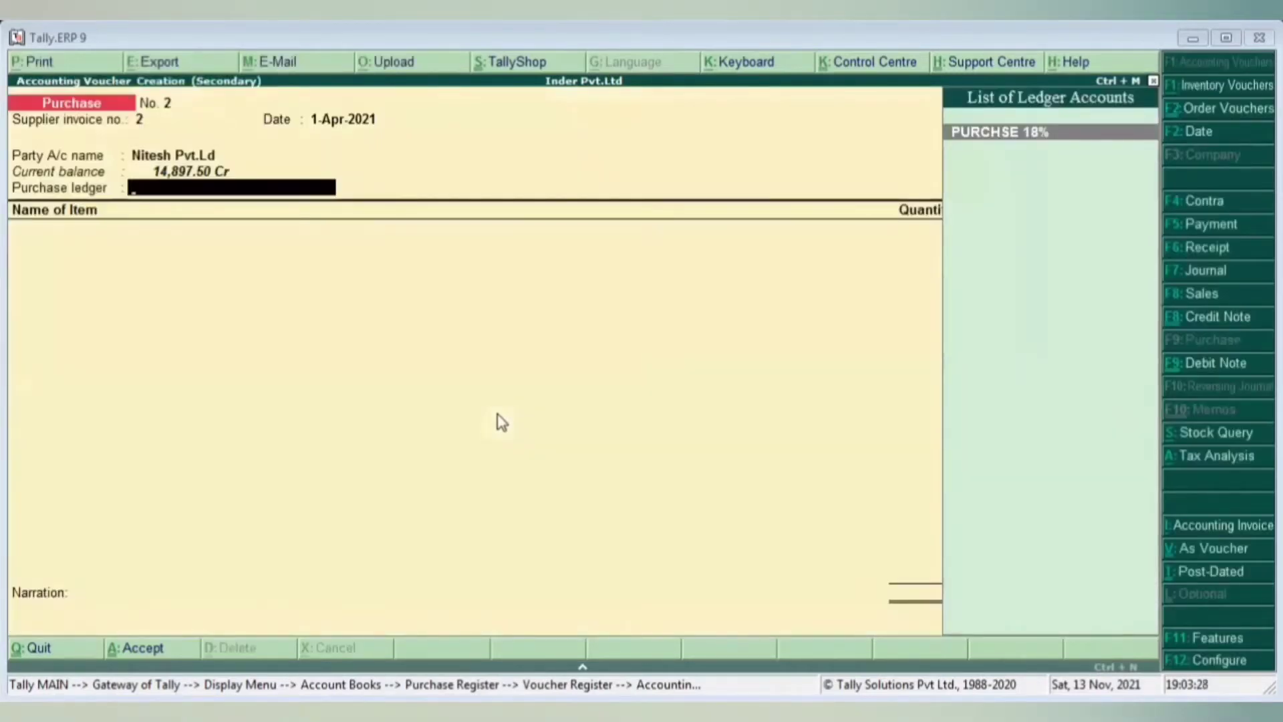
key(Return)
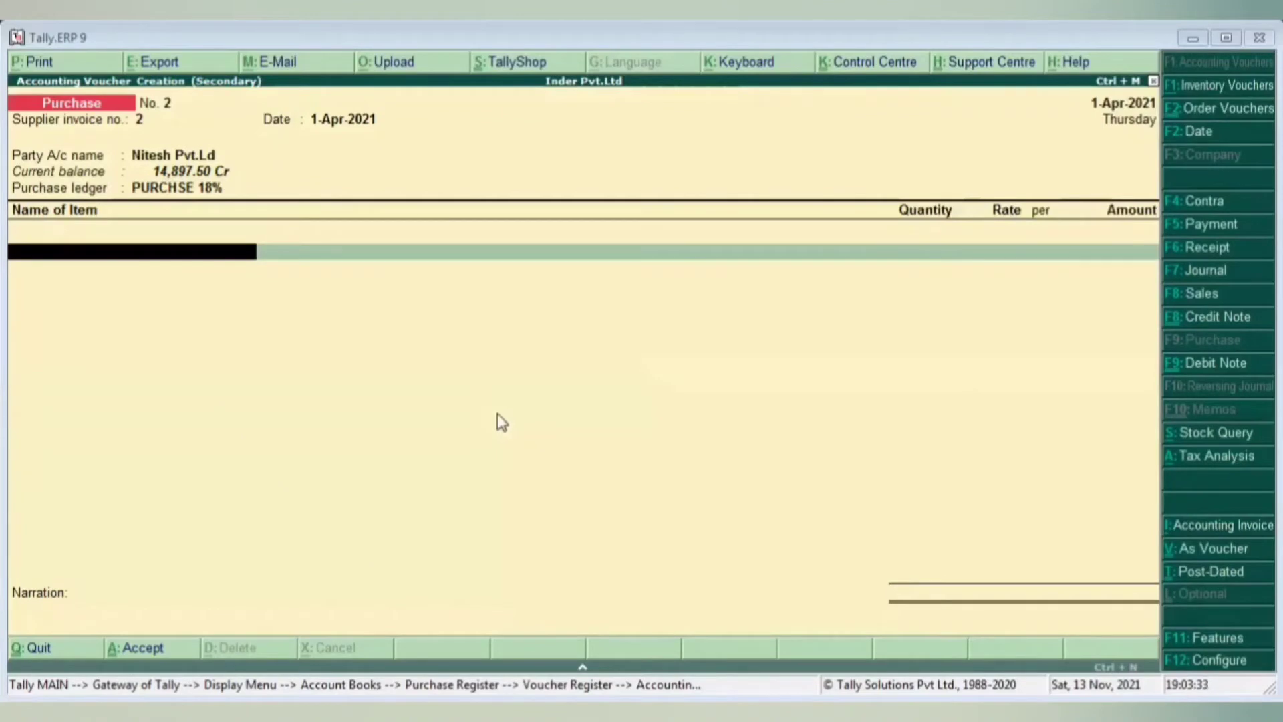
- Return to the party details and link the voucher to order 21-22/PO/01
key(BackSpace)
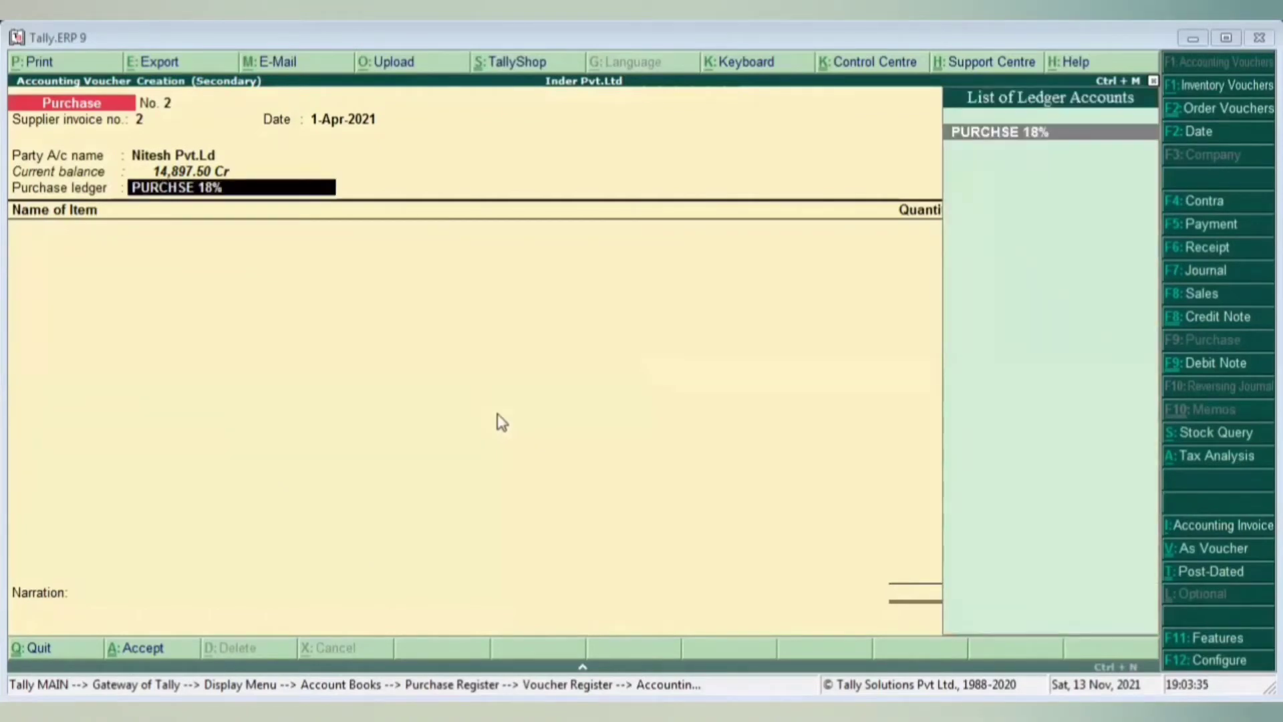
key(BackSpace)
key(Return)
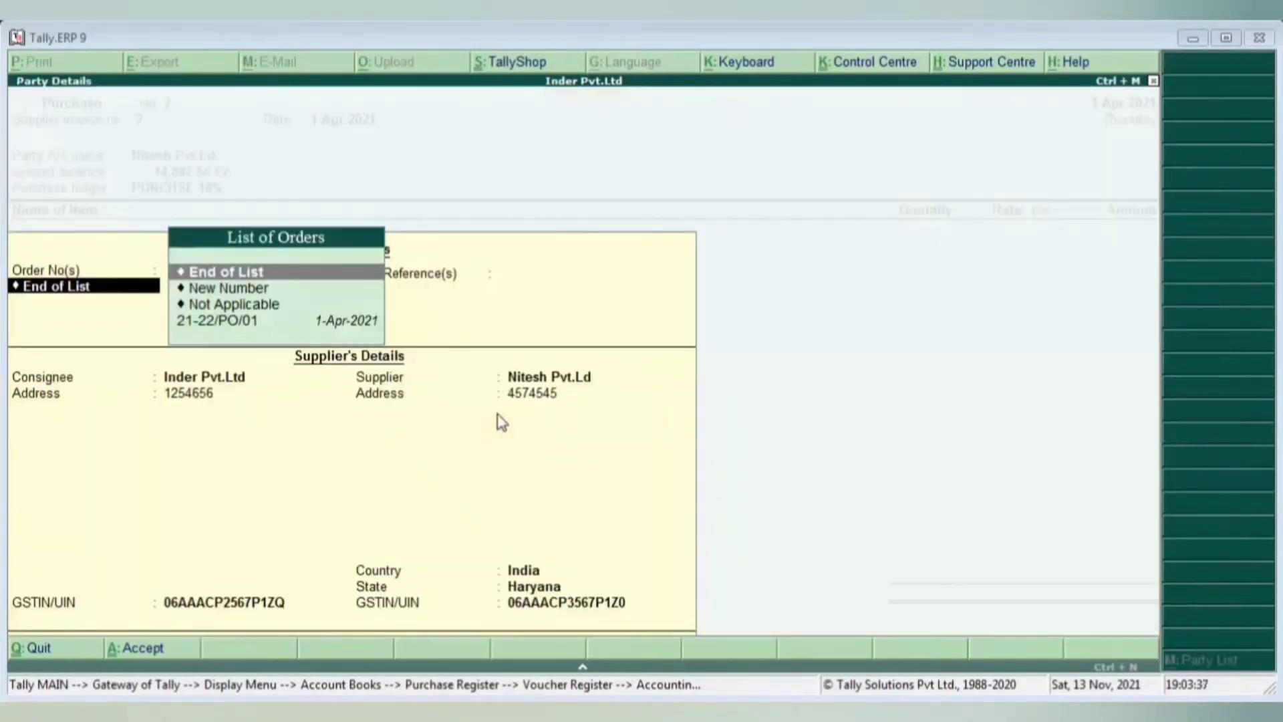
key(Down)
key(Down)
key(Down)
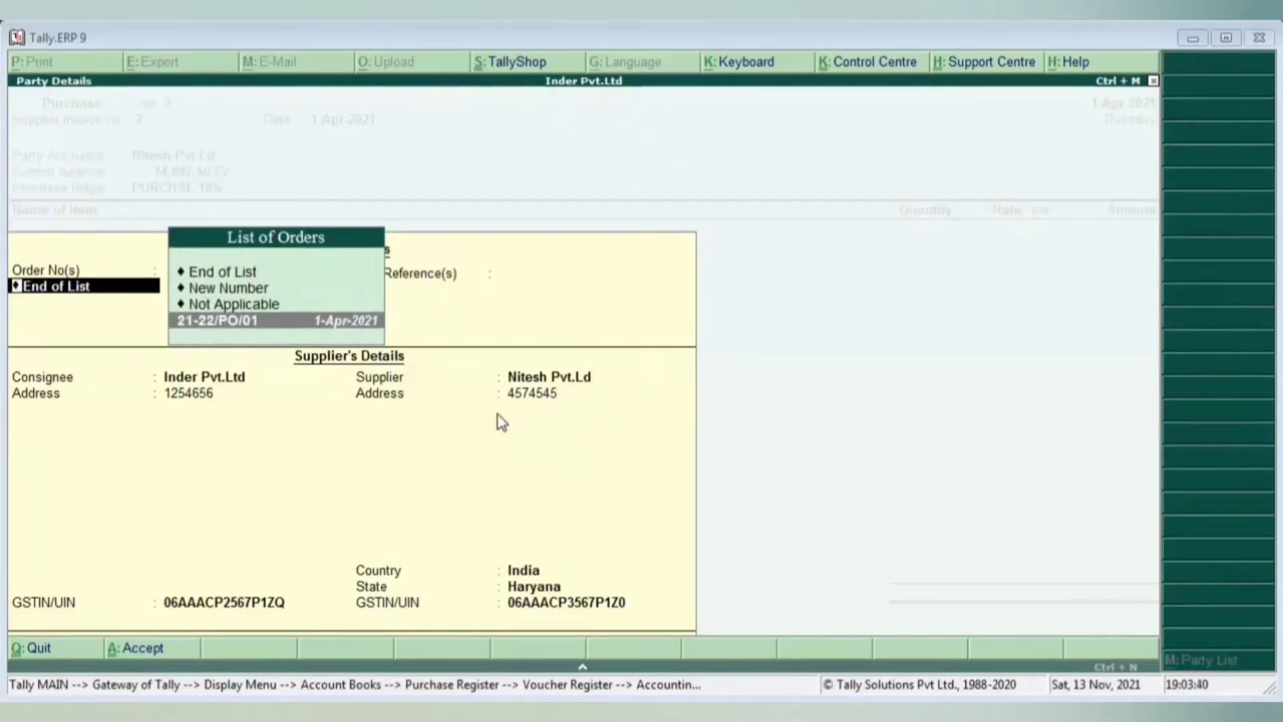
key(Return)
key(Return)
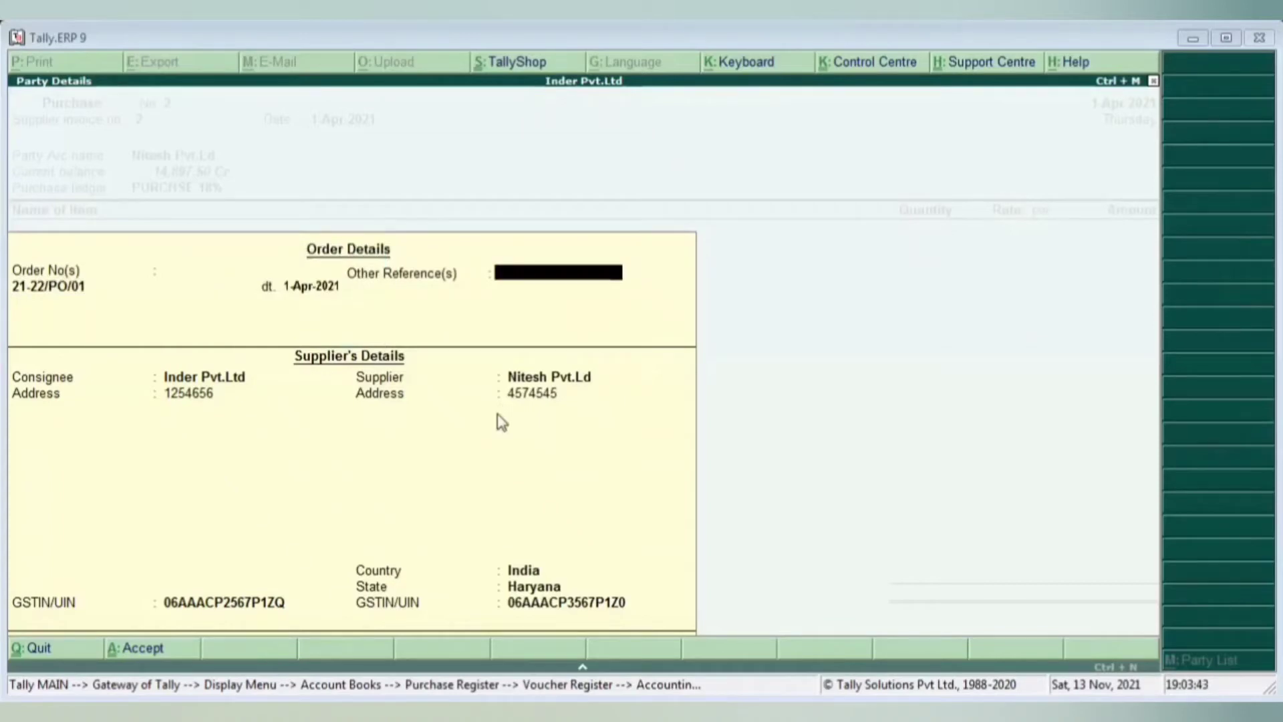
key(Return)
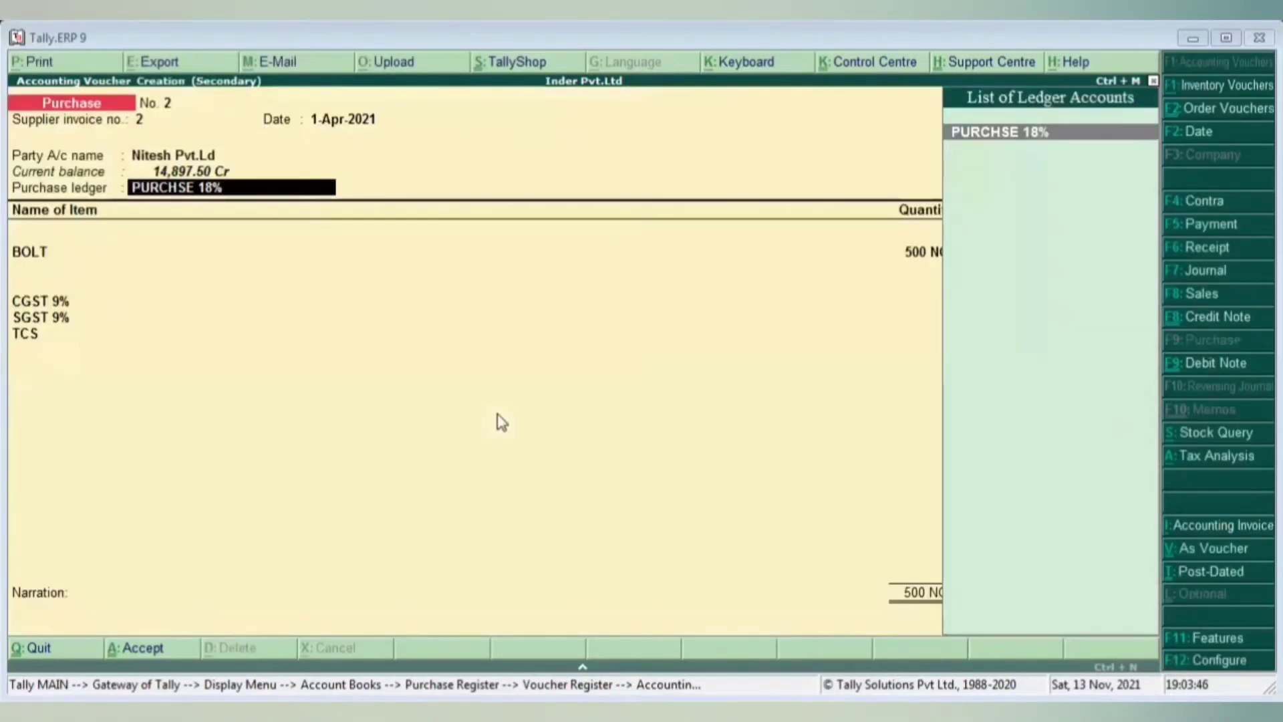
- Accept the order's BOLT allocation of 500 NOS
key(Return)
key(Return)
key(Return)
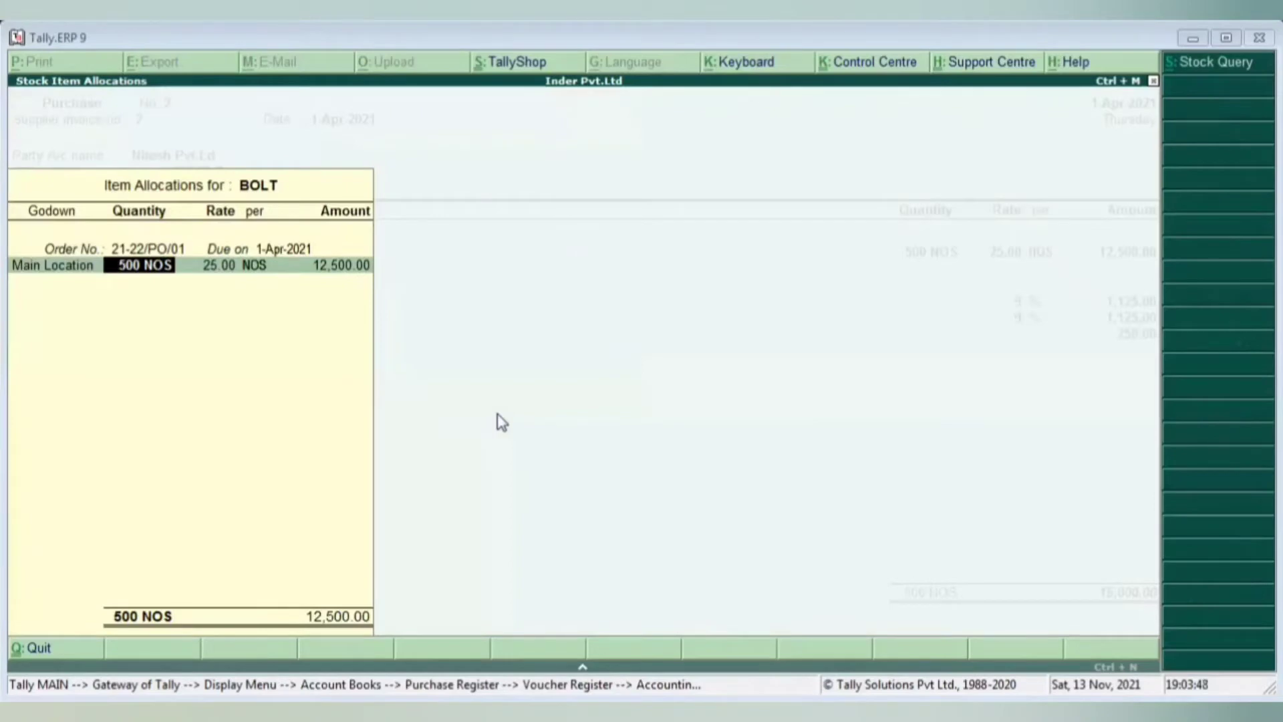
key(Return)
key(Return)
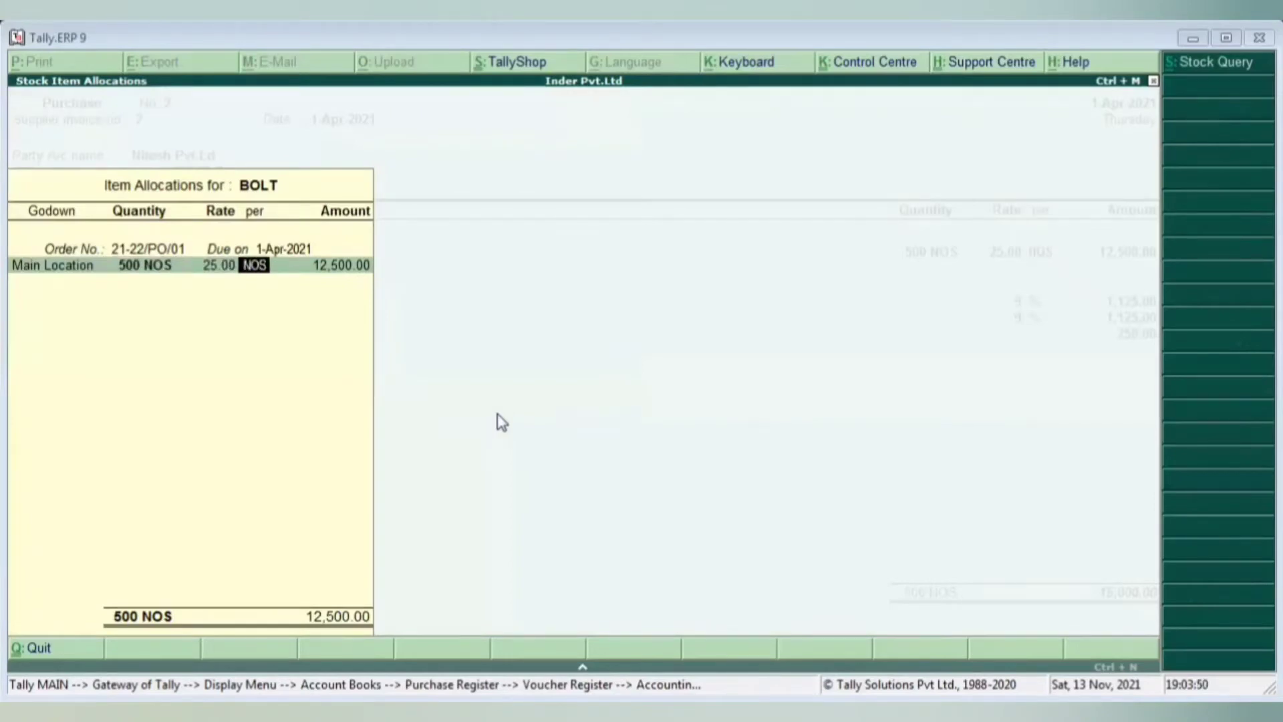
key(Return)
key(Return)
key(Return)
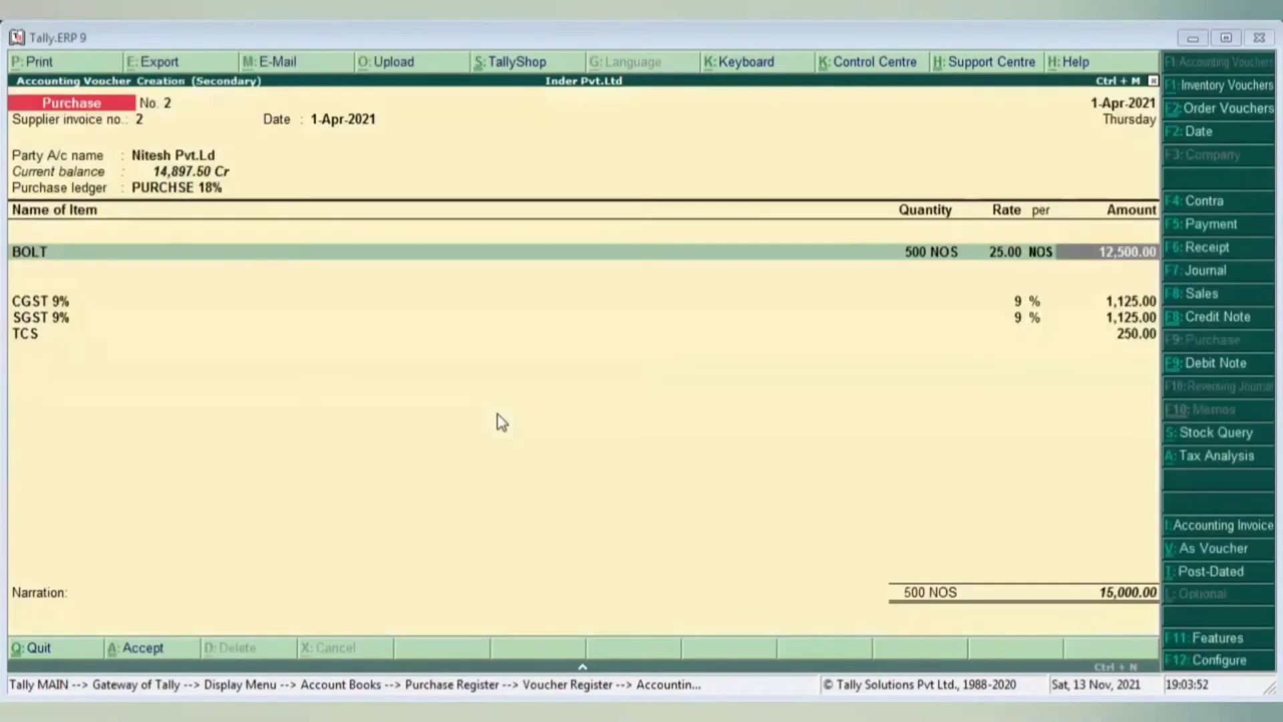
key(Return)
key(Return)
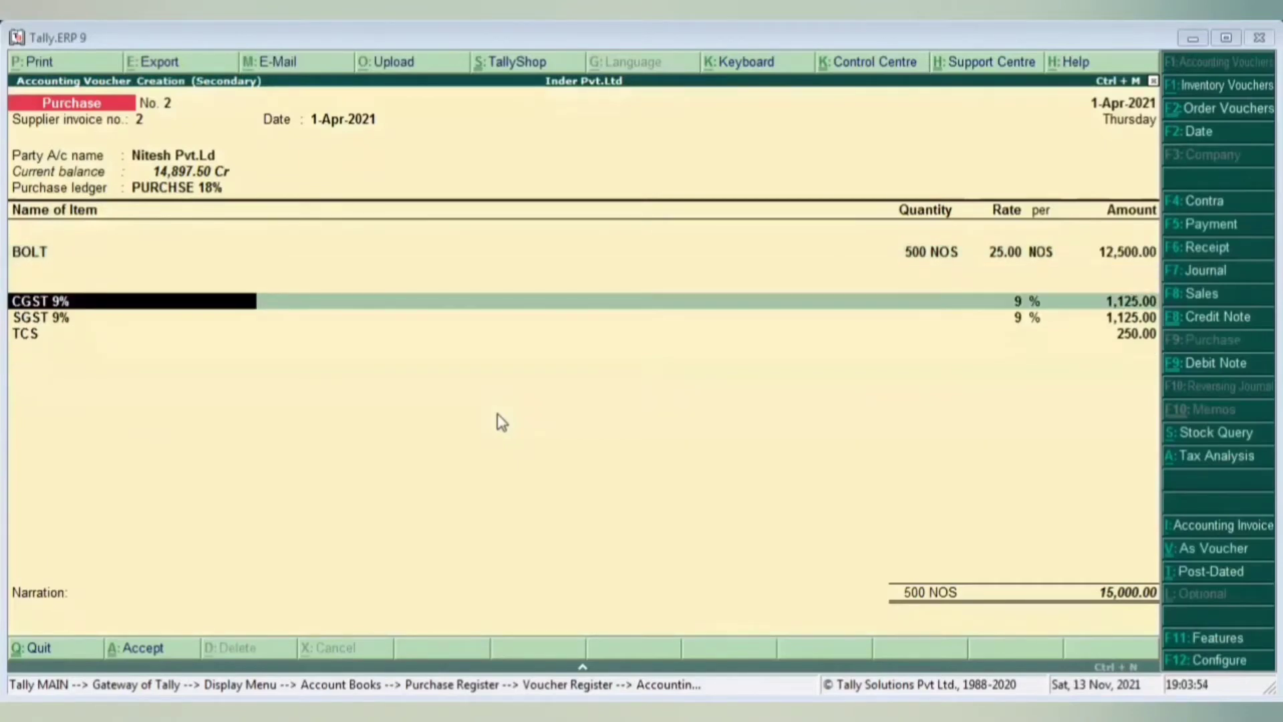
- Use CGST-INPUT 9% and SGST-INPUT 9% as tax ledgers and set TCS to 147.50
text(9)
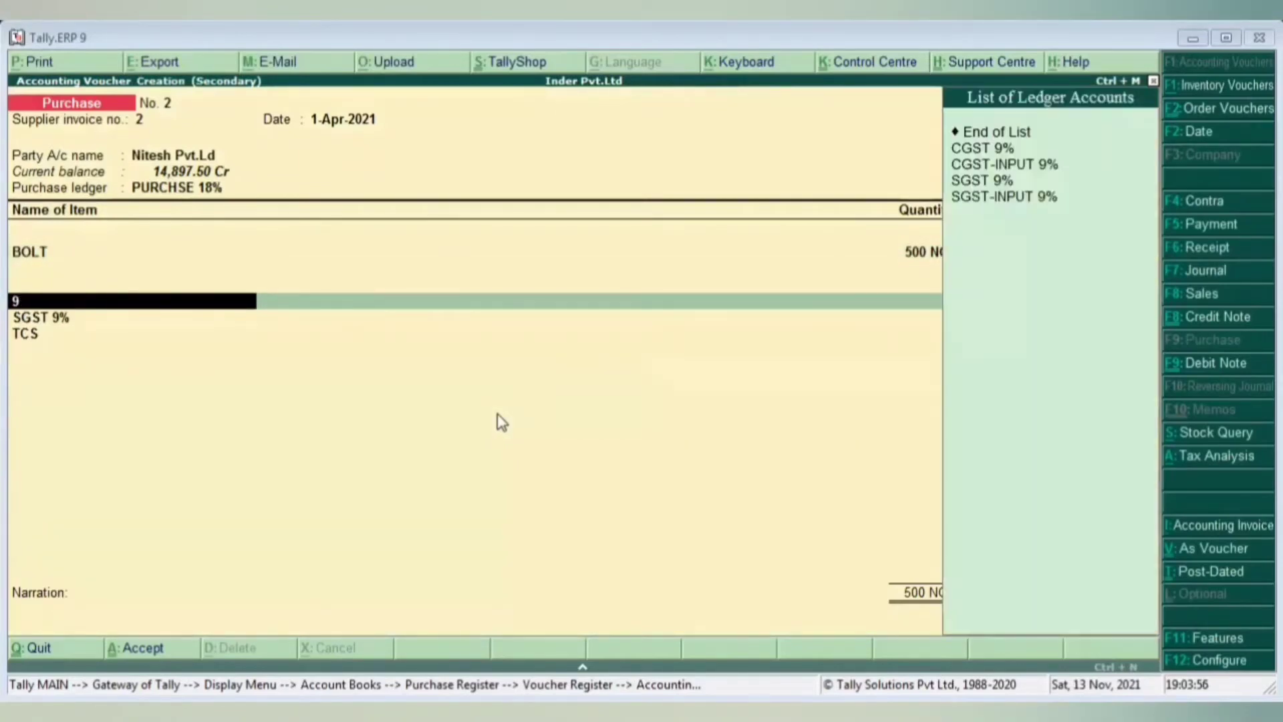
key(Down)
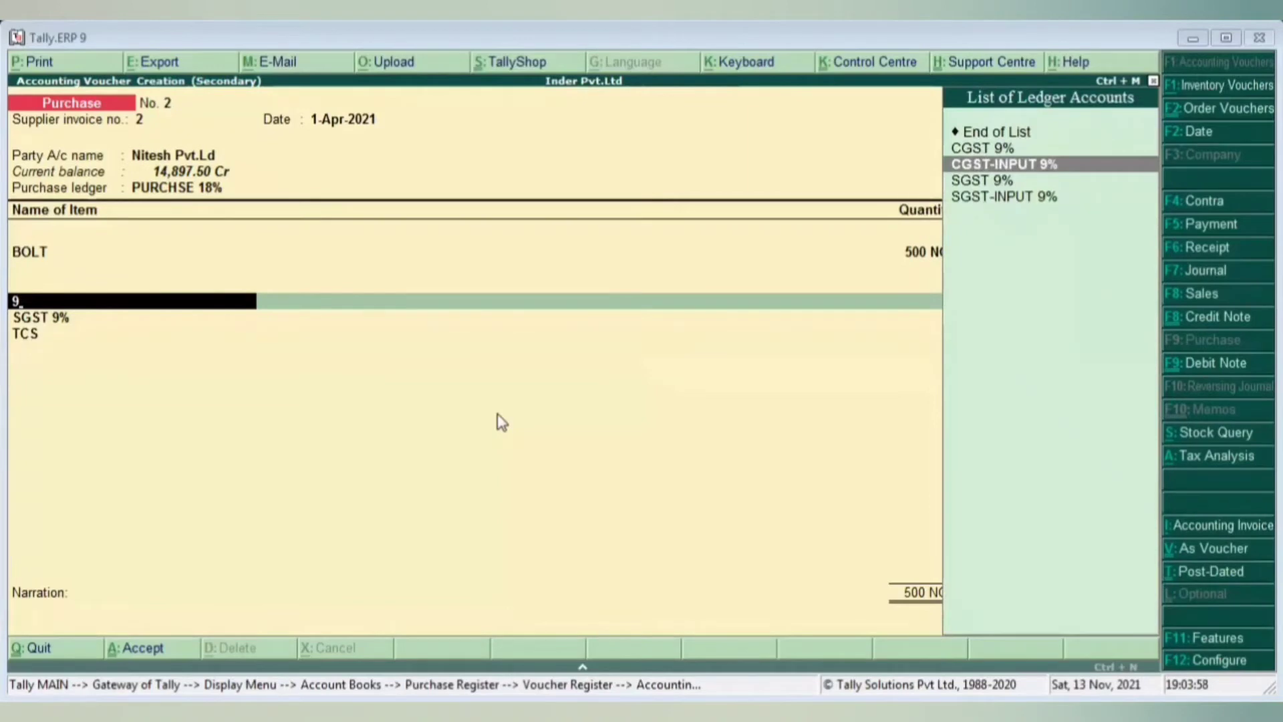
key(Return)
key(Return)
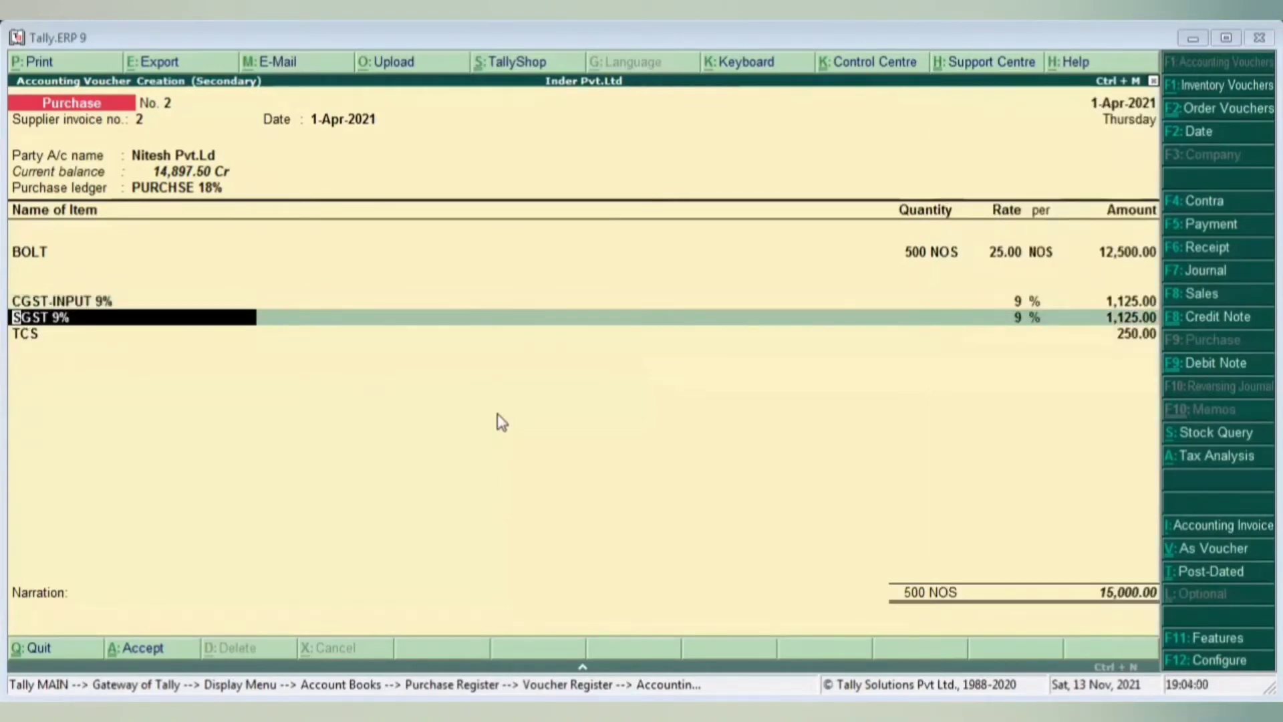
text(9)
key(Down)
key(Down)
key(Down)
key(Down)
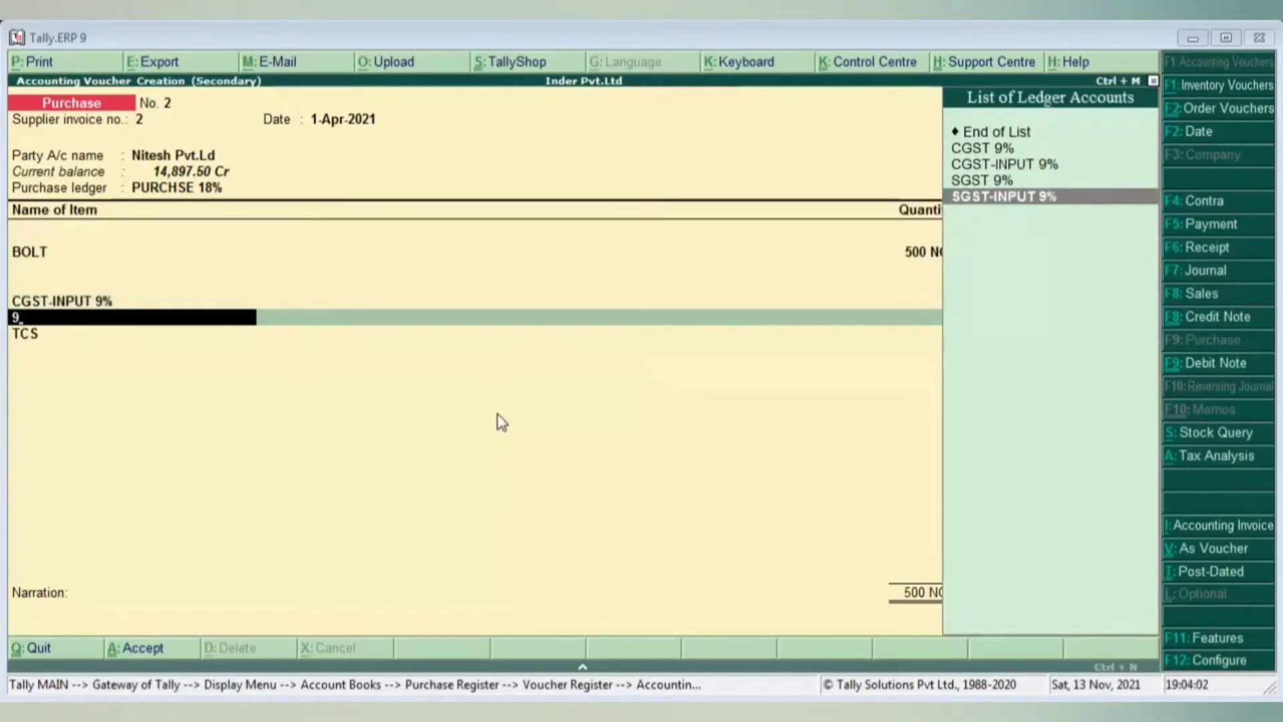
key(Return)
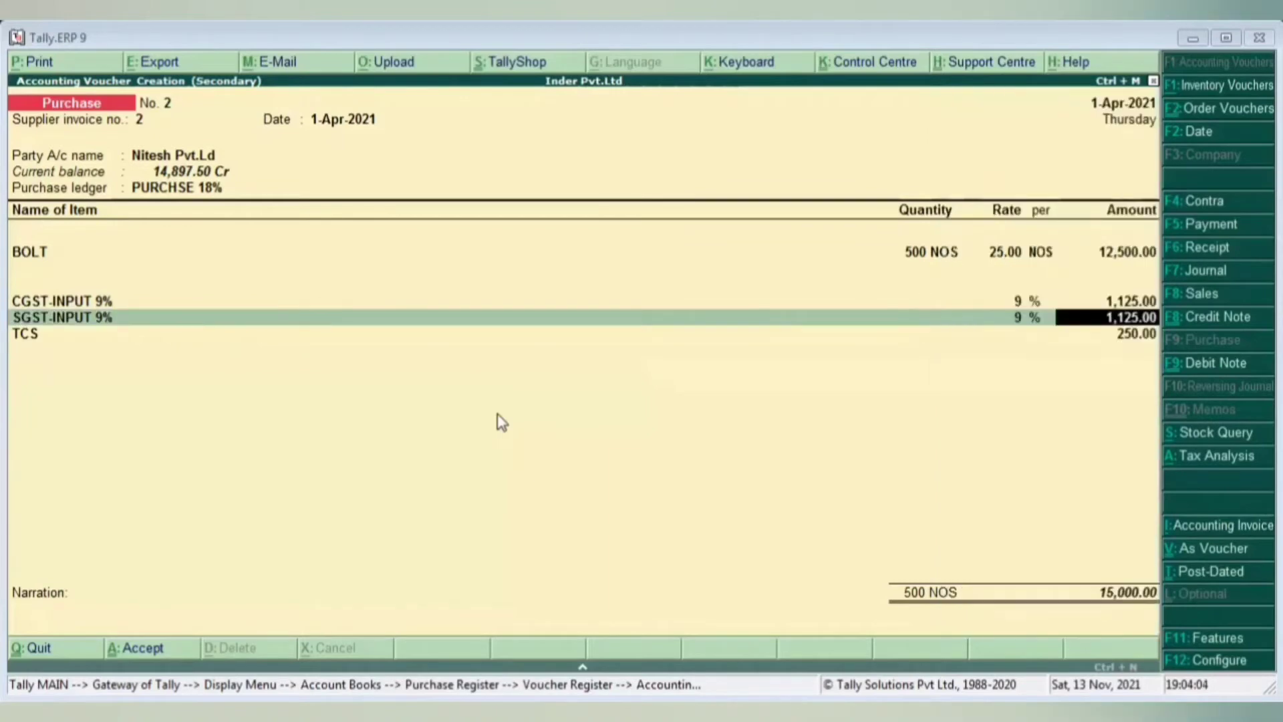
key(Return)
key(Return)
key(Return)
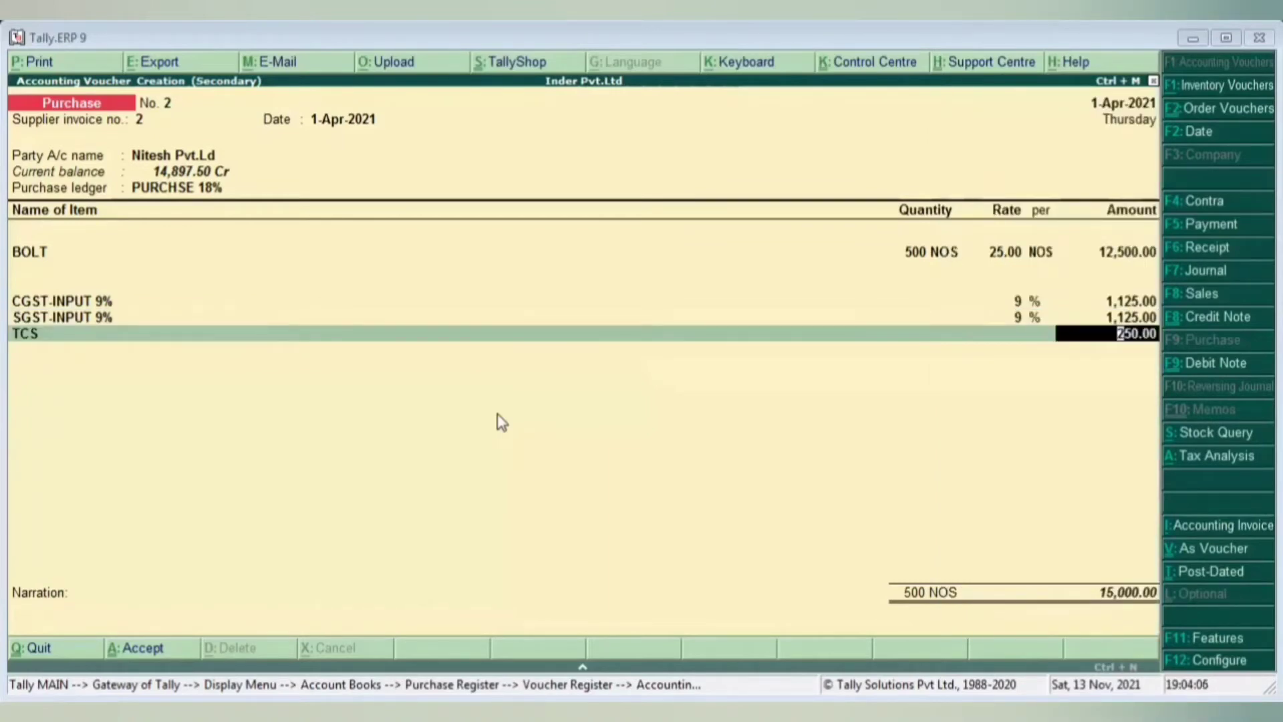
text(147.50)
key(Return)
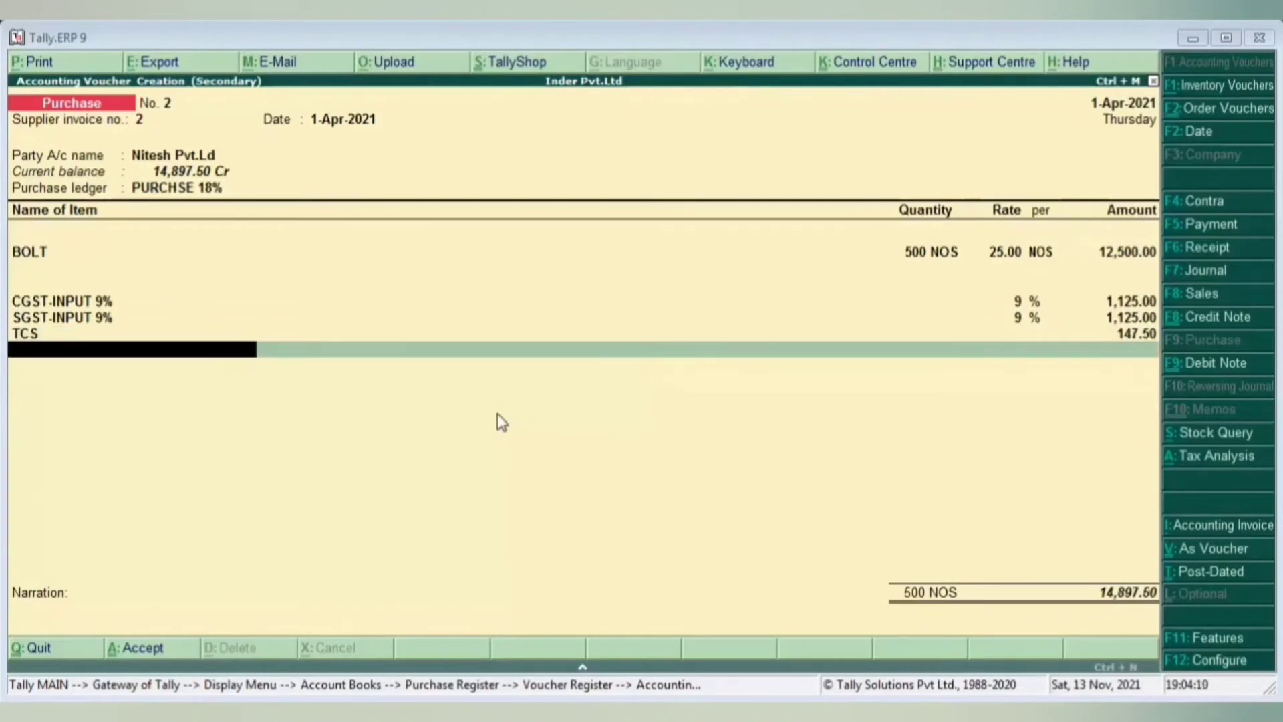
- Save the voucher, open the Sales Register's April list, and add a new voucher
key(ctrl+a)
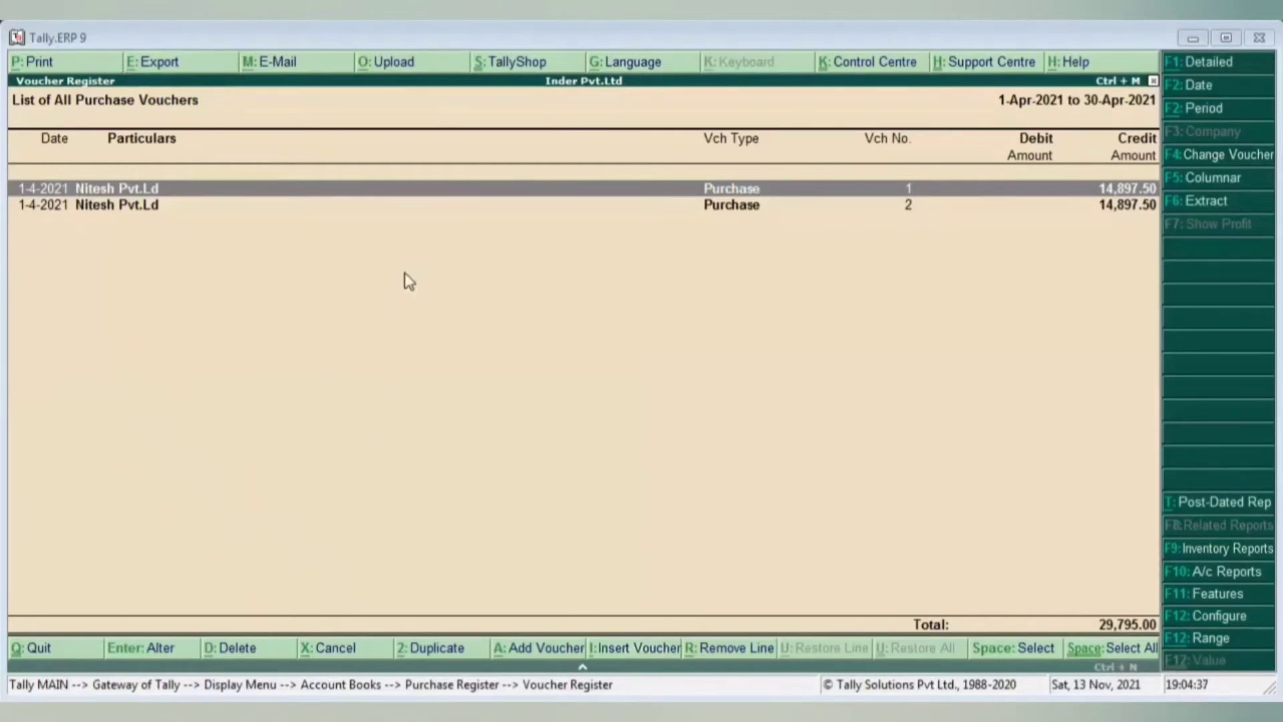
key(Escape)
key(Escape)
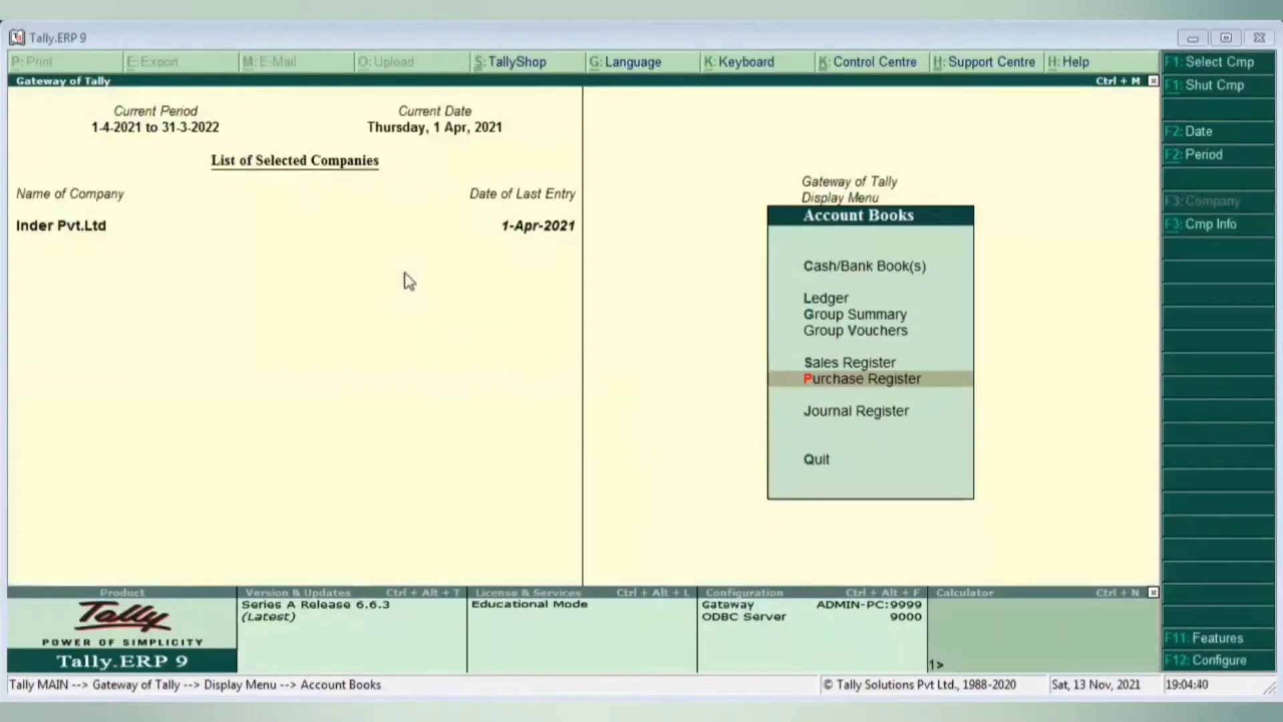
key(Up)
key(Down)
key(Up)
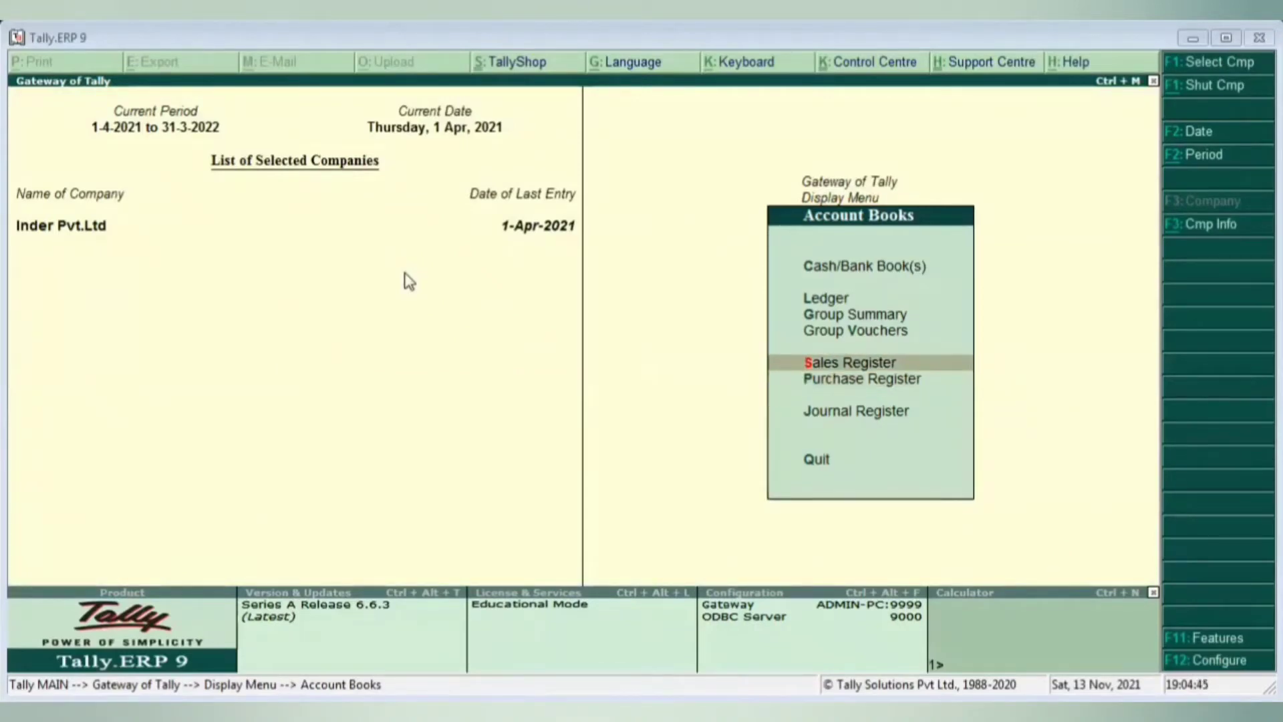
key(Return)
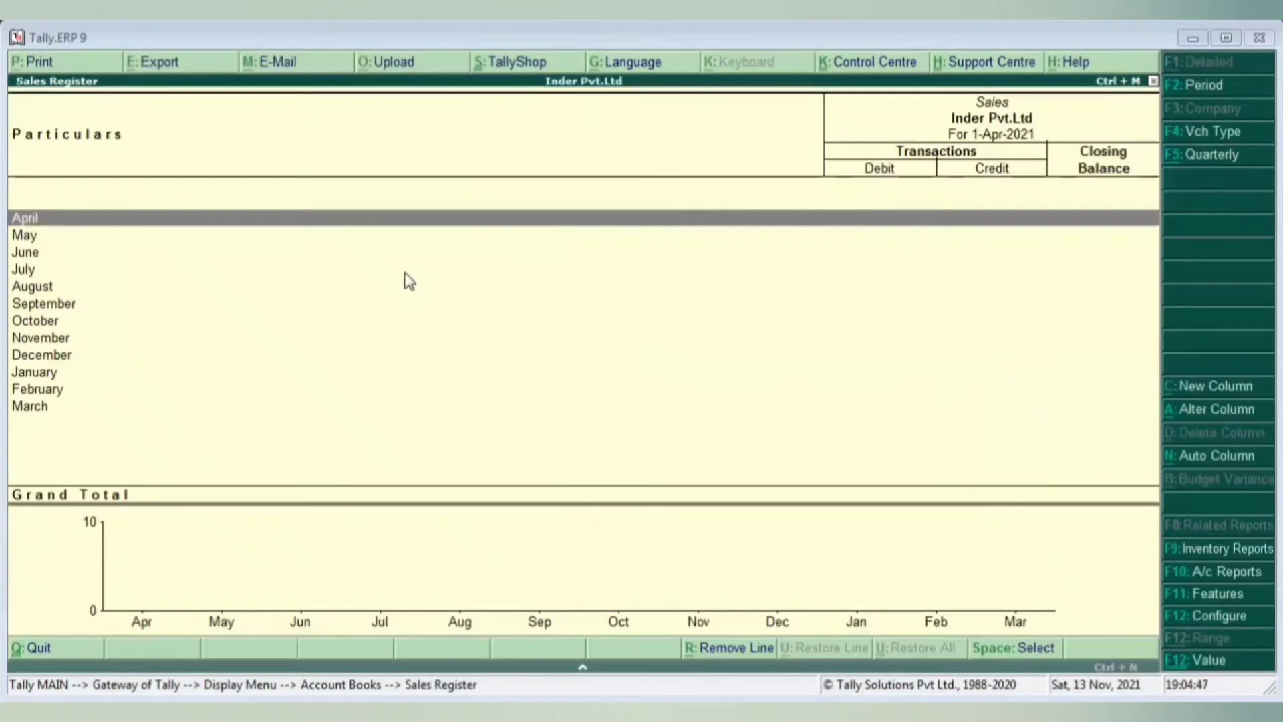
key(Return)
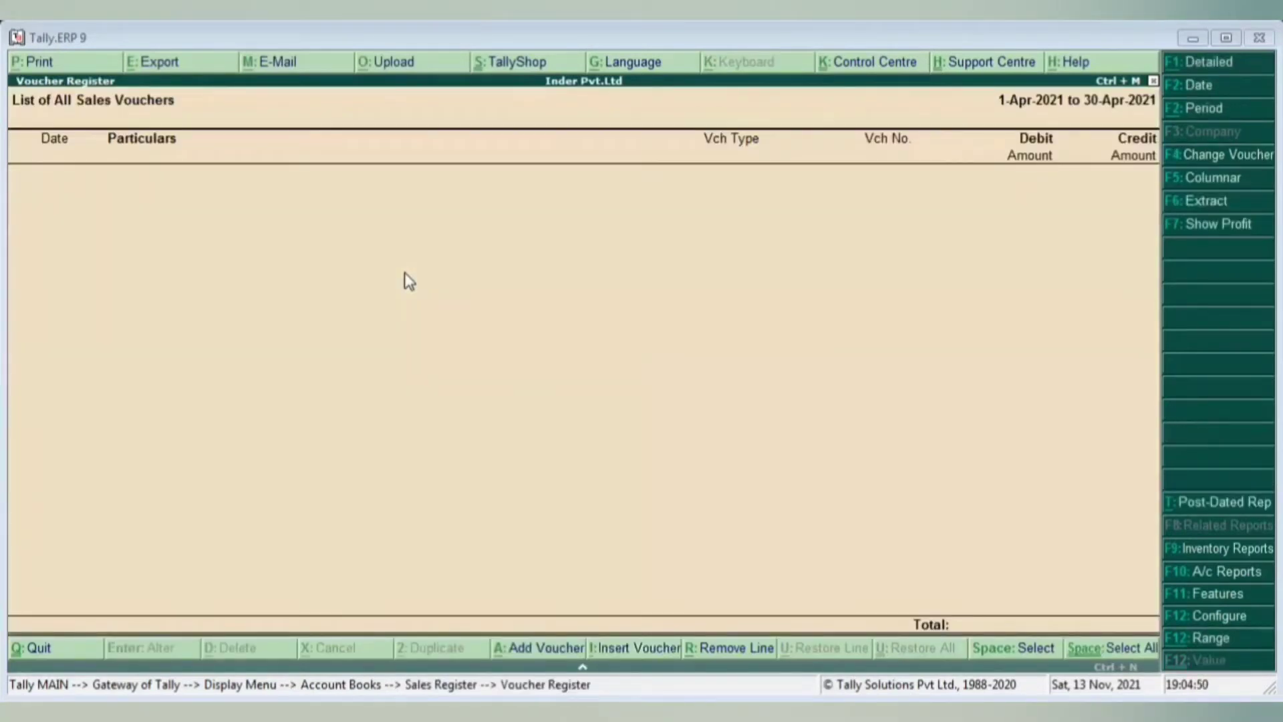
key(alt+a)
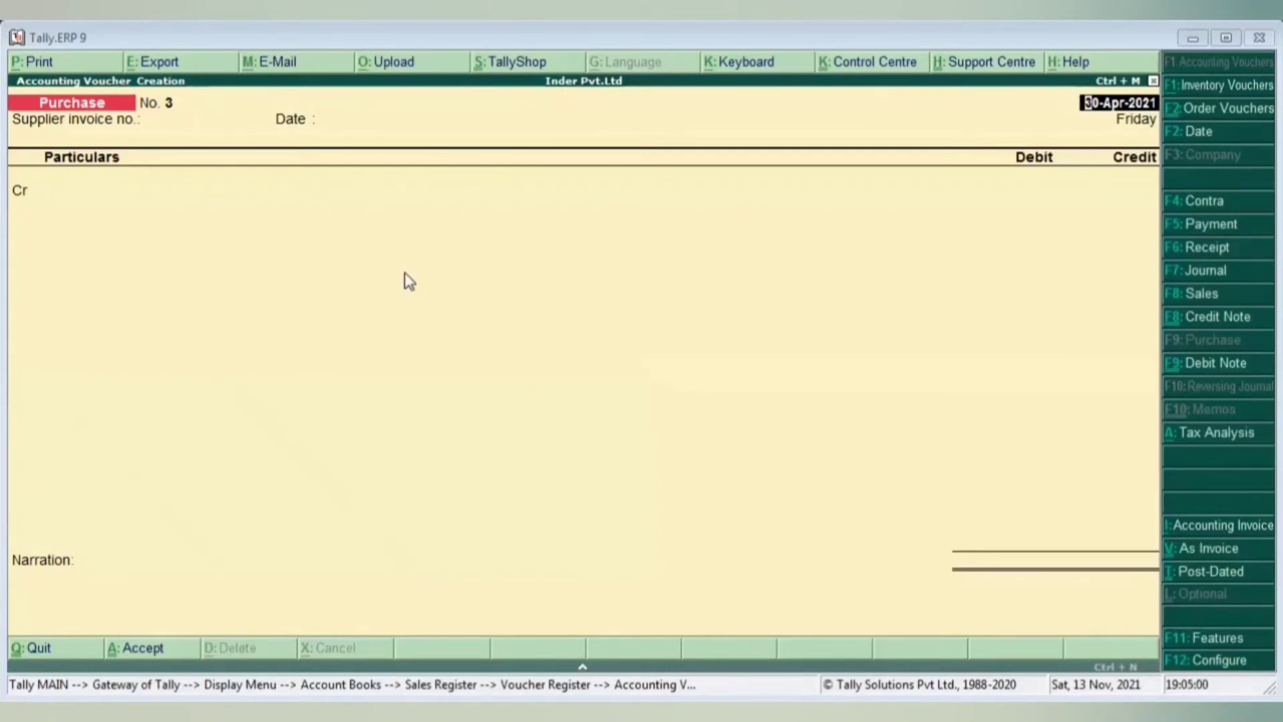
- Switch the voucher to item invoice mode and change its type to Sales
key(ctrl+v)
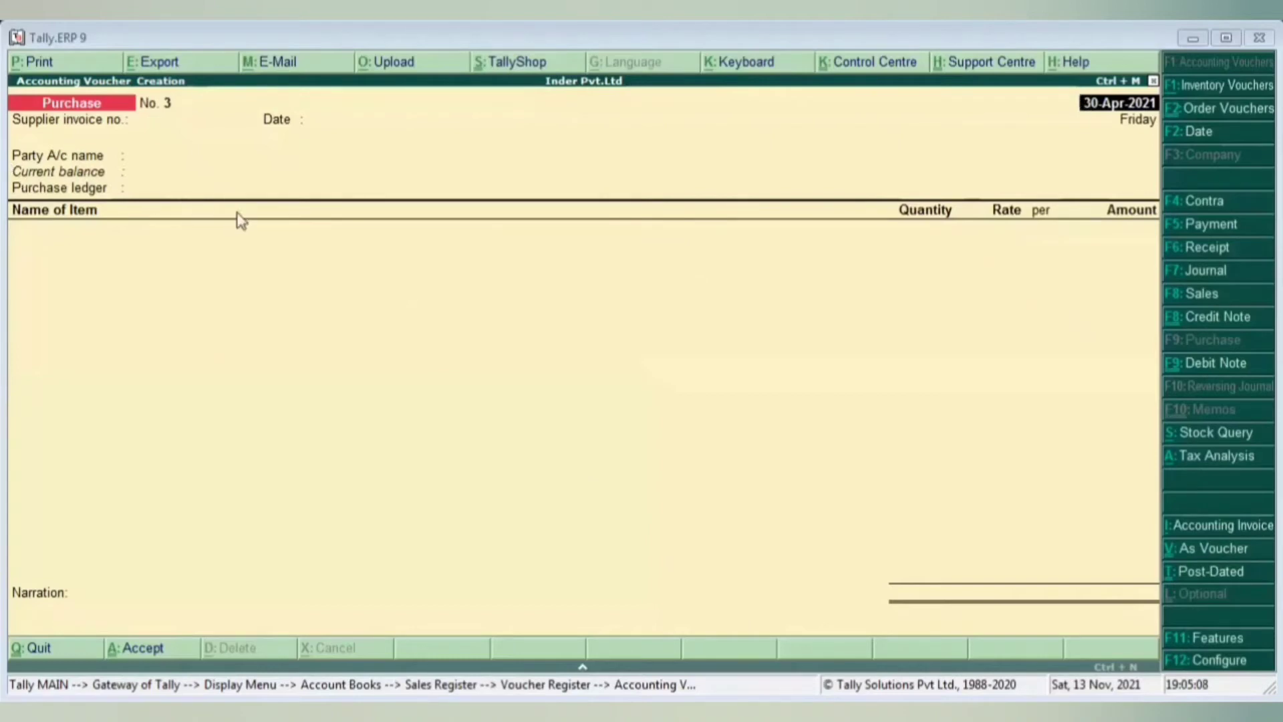
key(F8)
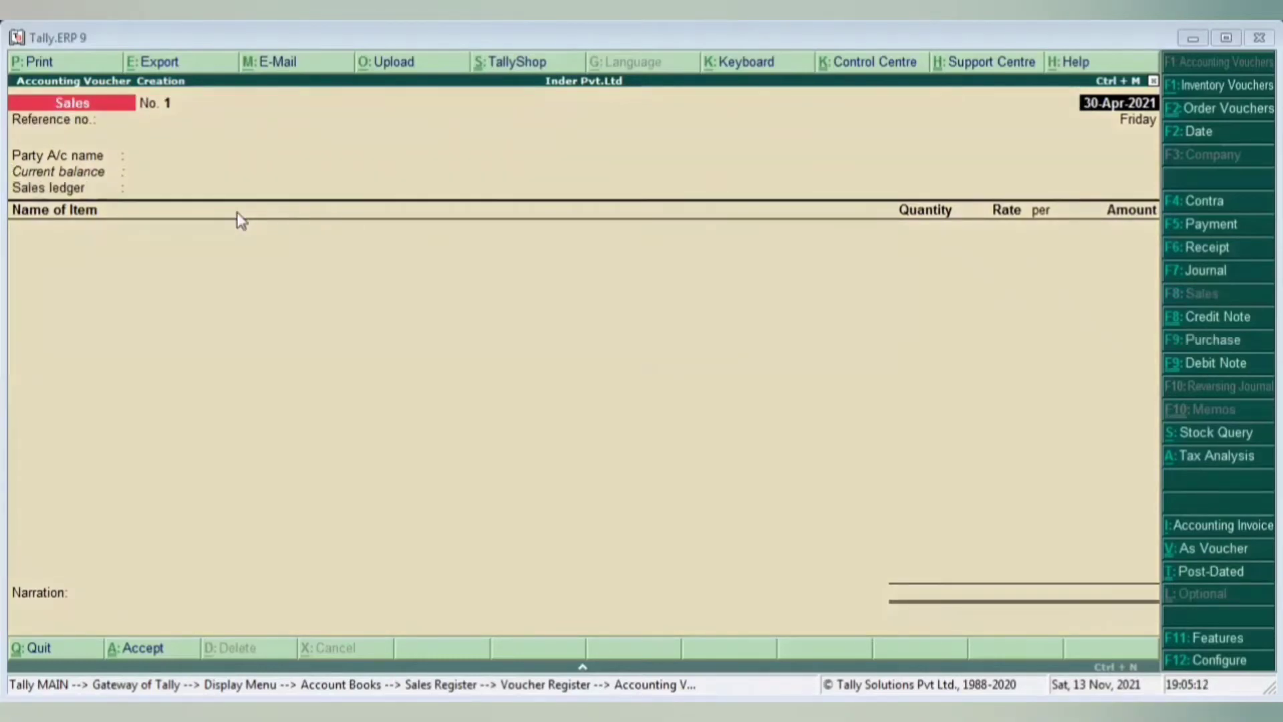
text(1.1)
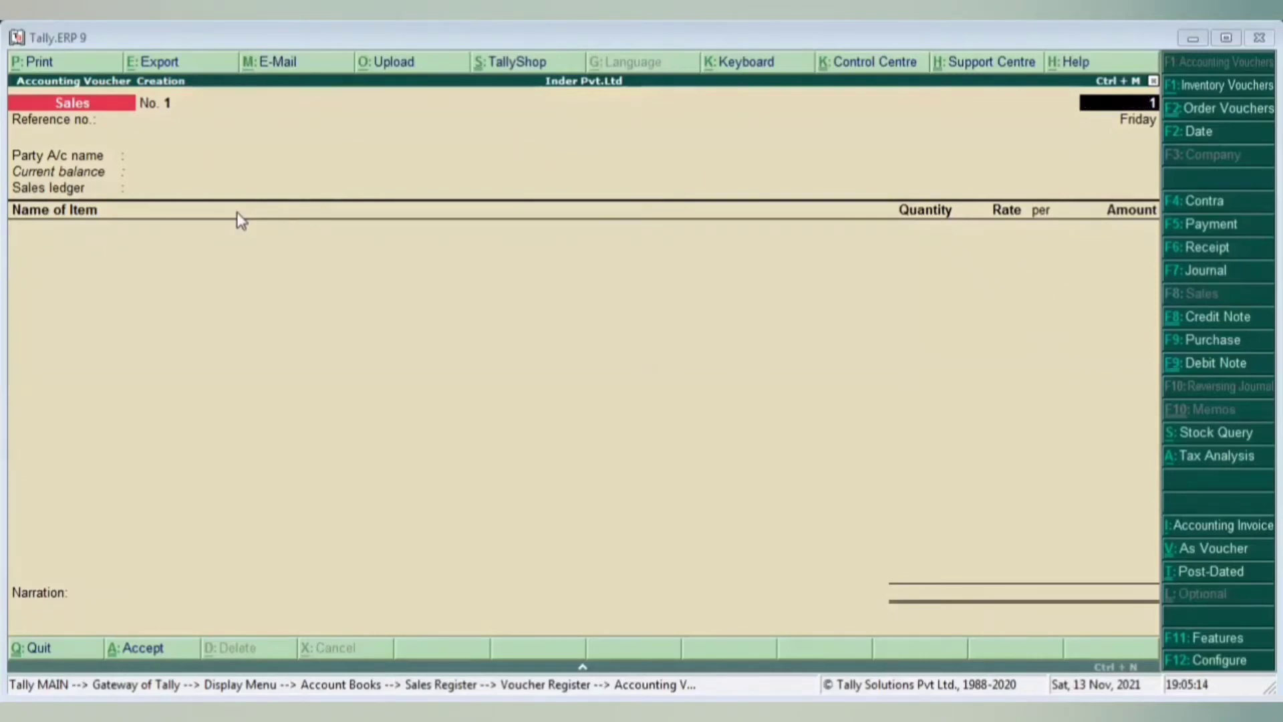
key(Return)
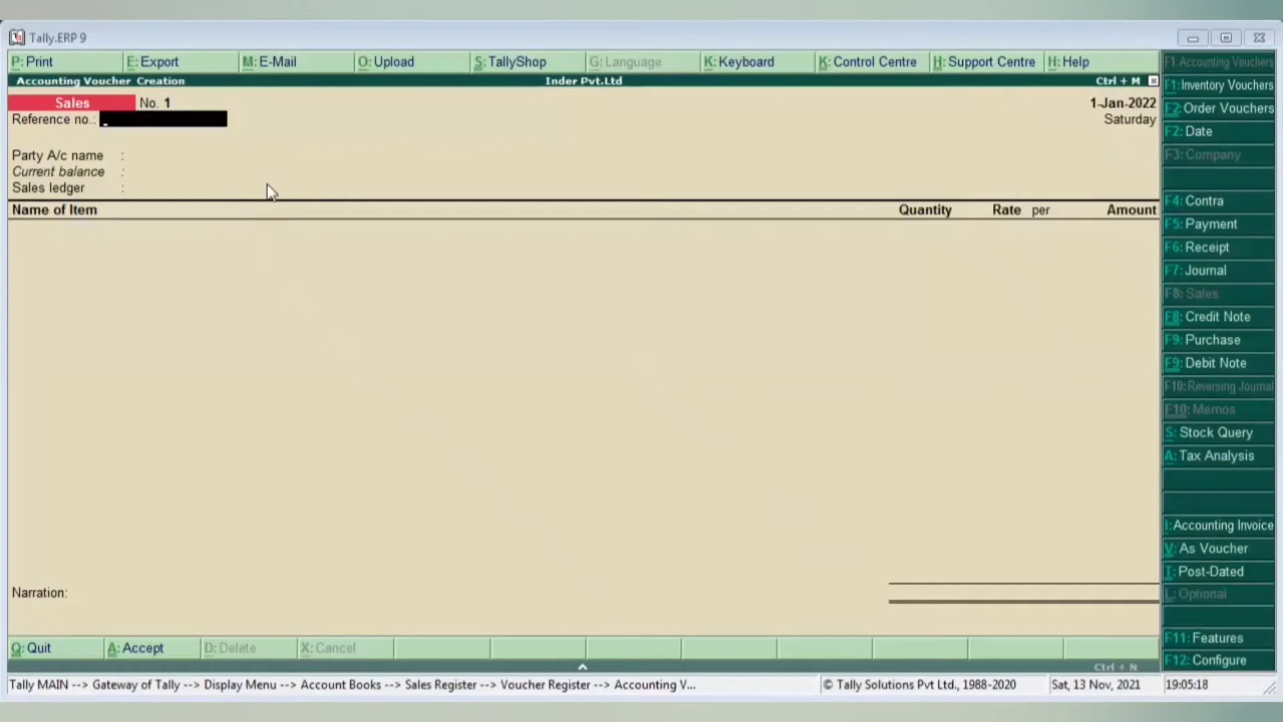
key(Return)
key(BackSpace)
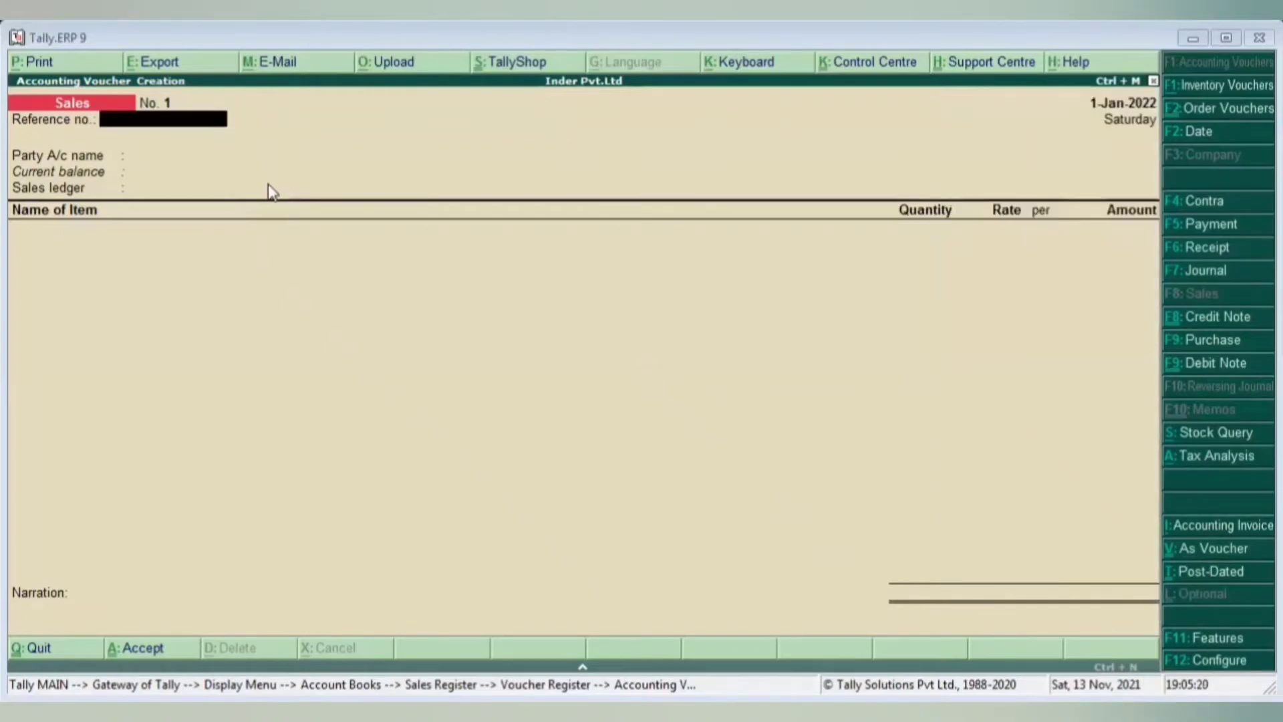
- Date the voucher 1-4-2021 and enter reference number 21-22/SALESA/01
key(F2)
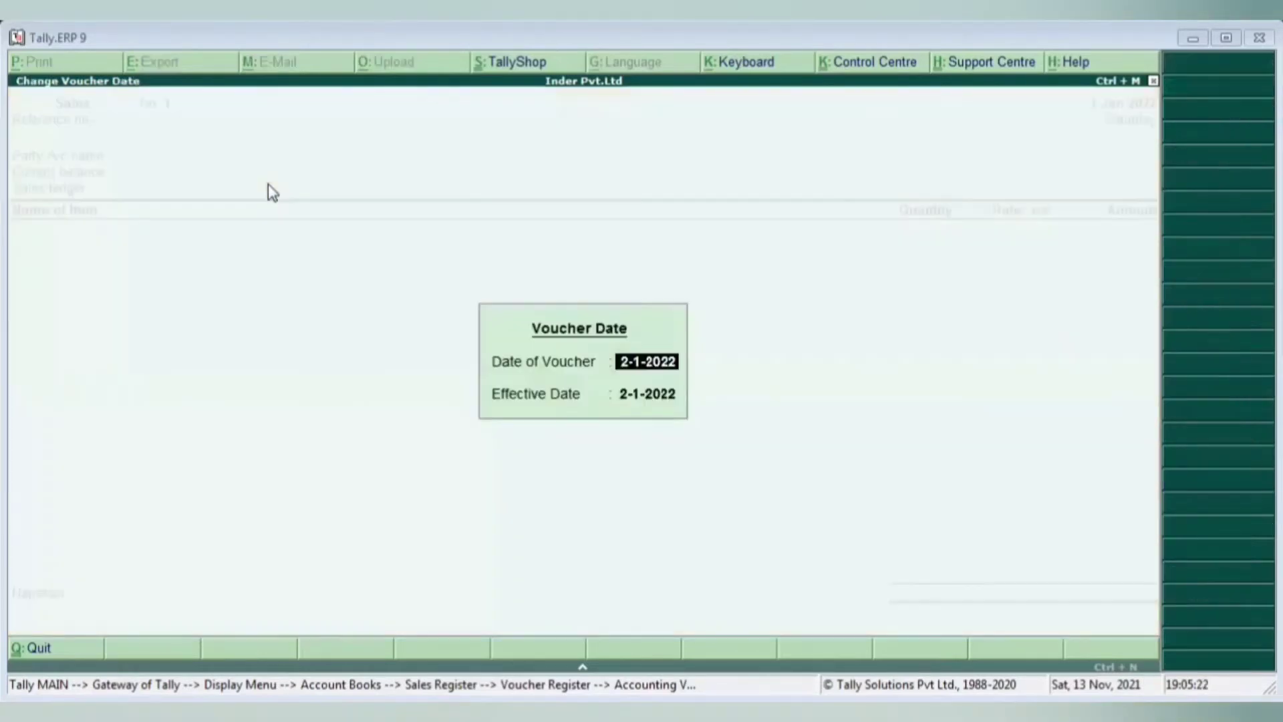
text(1.4)
key(Return)
key(Return)
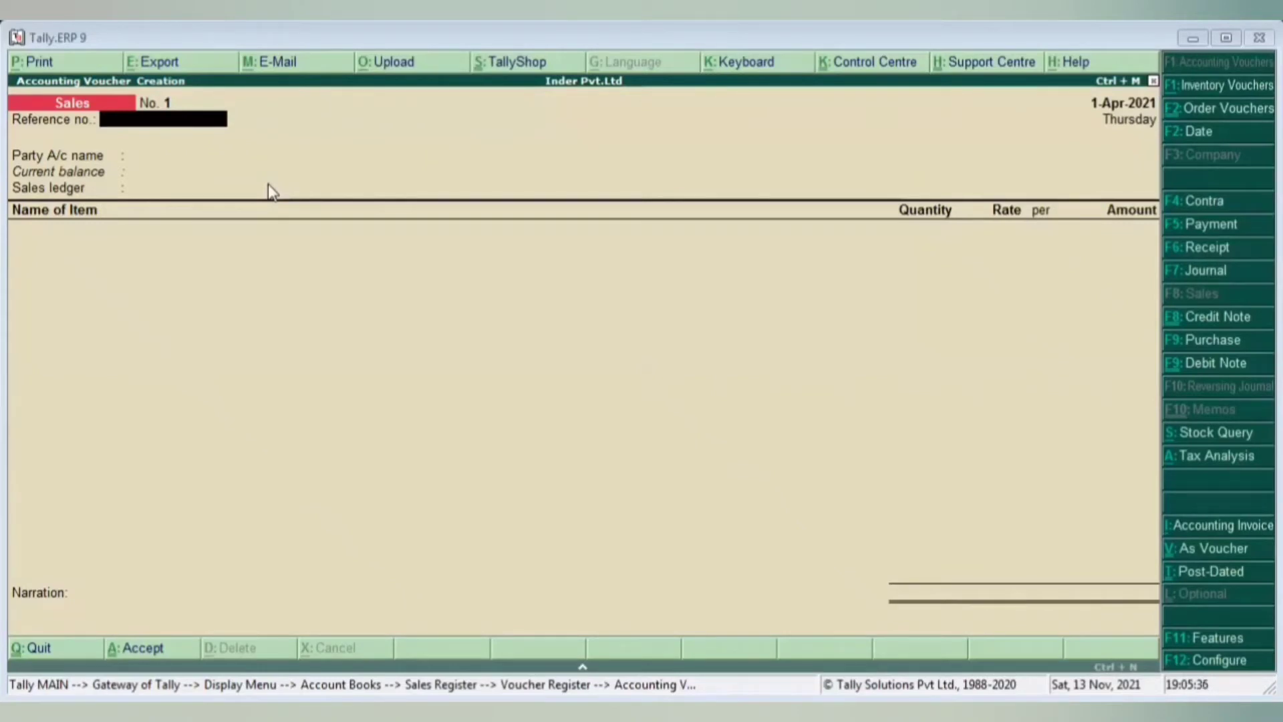
text(21-22/SALESA)
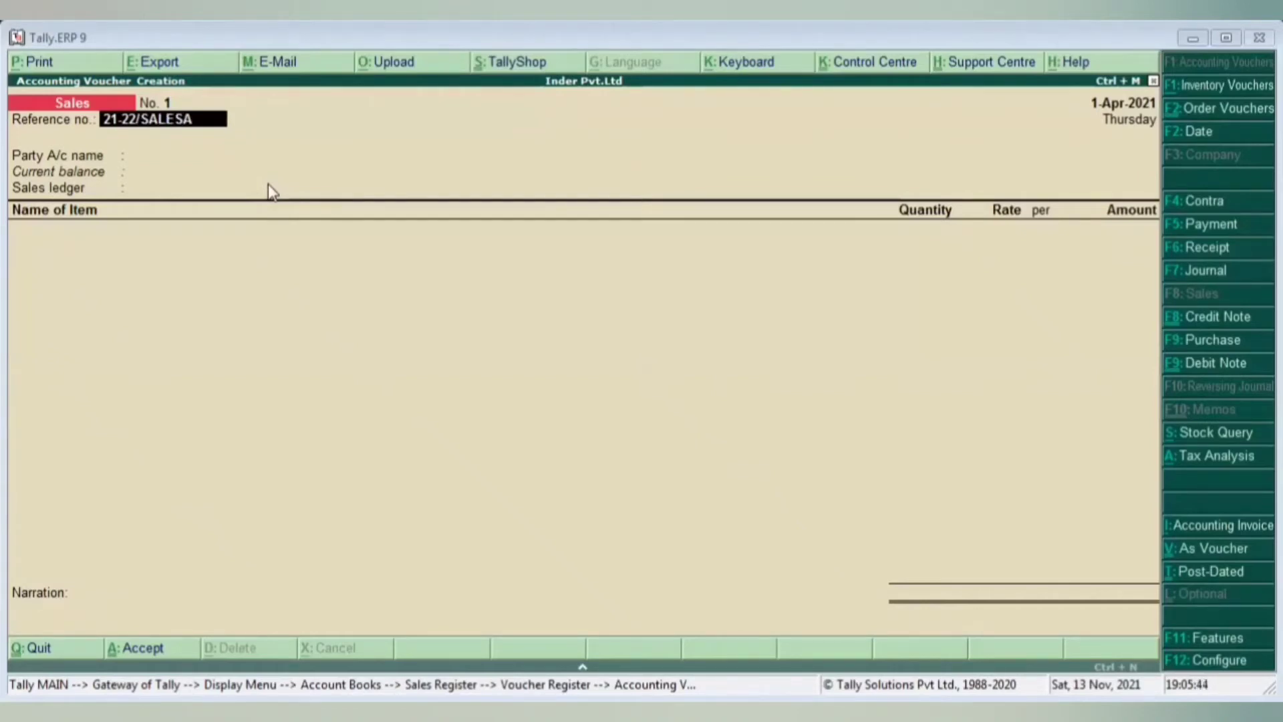
text(/01)
- From the Party A/c name ledger list, start creating a new party ledger
key(Return)
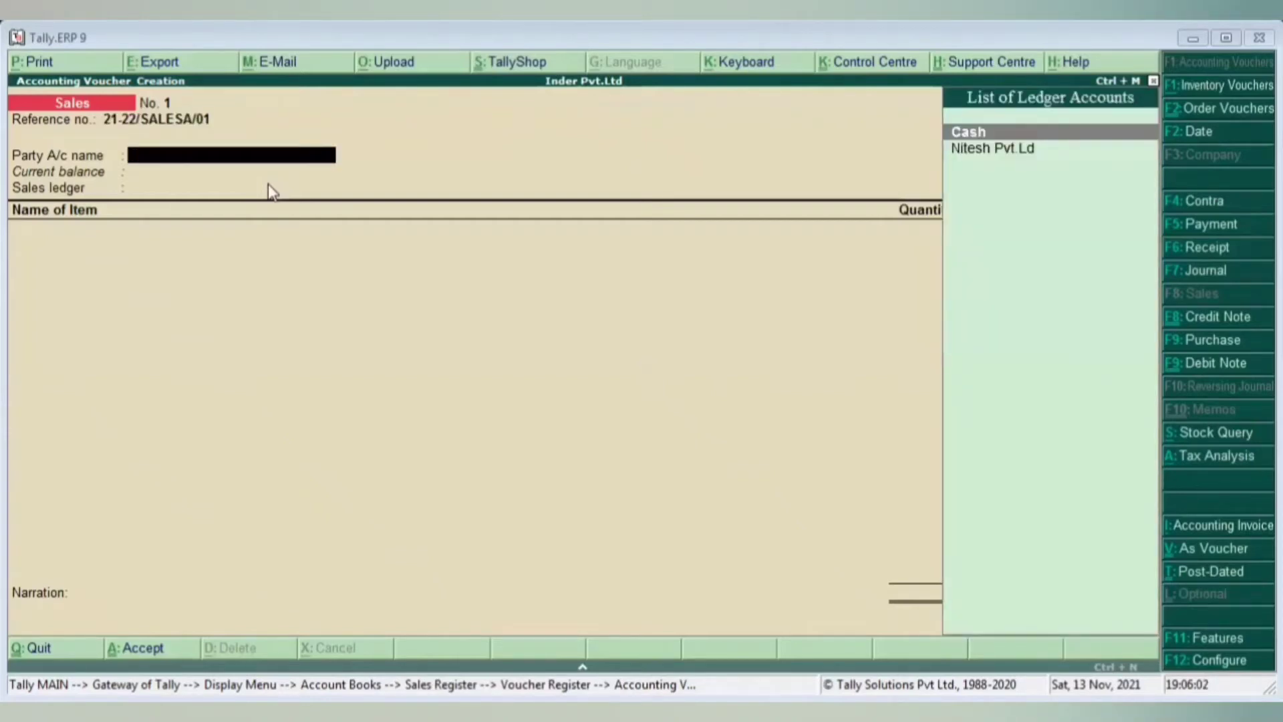
key(Down)
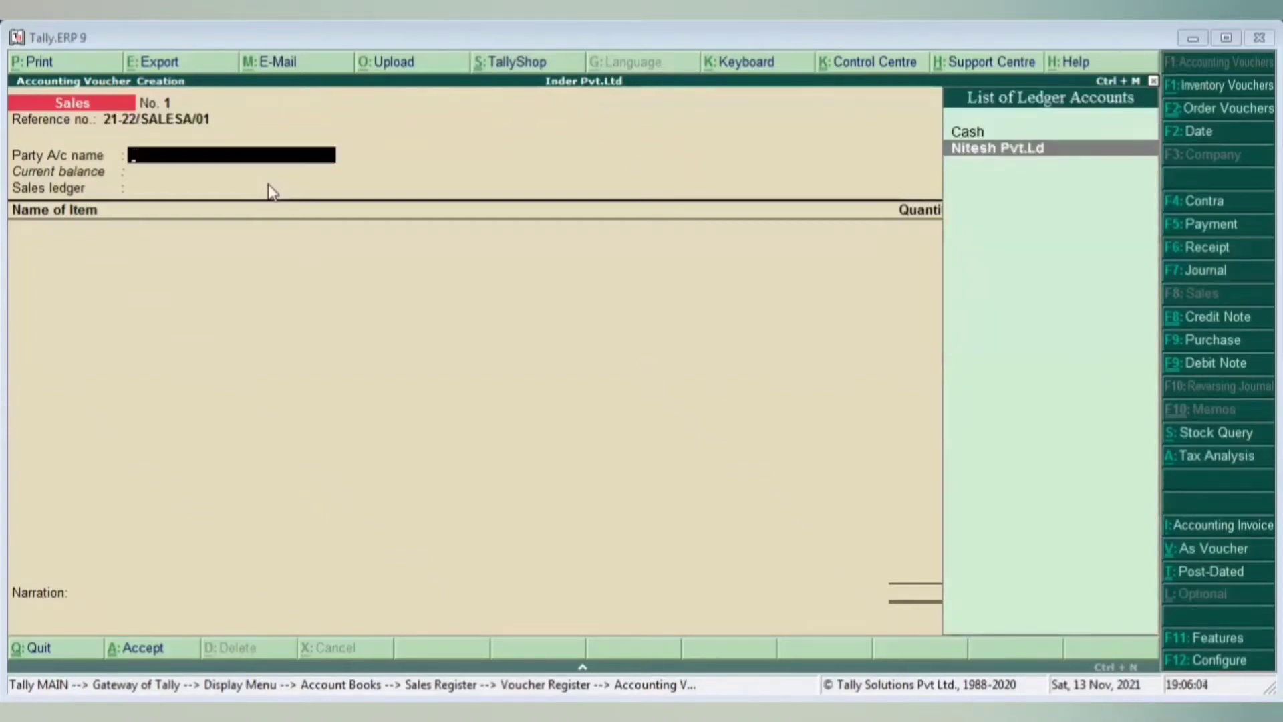
key(Up)
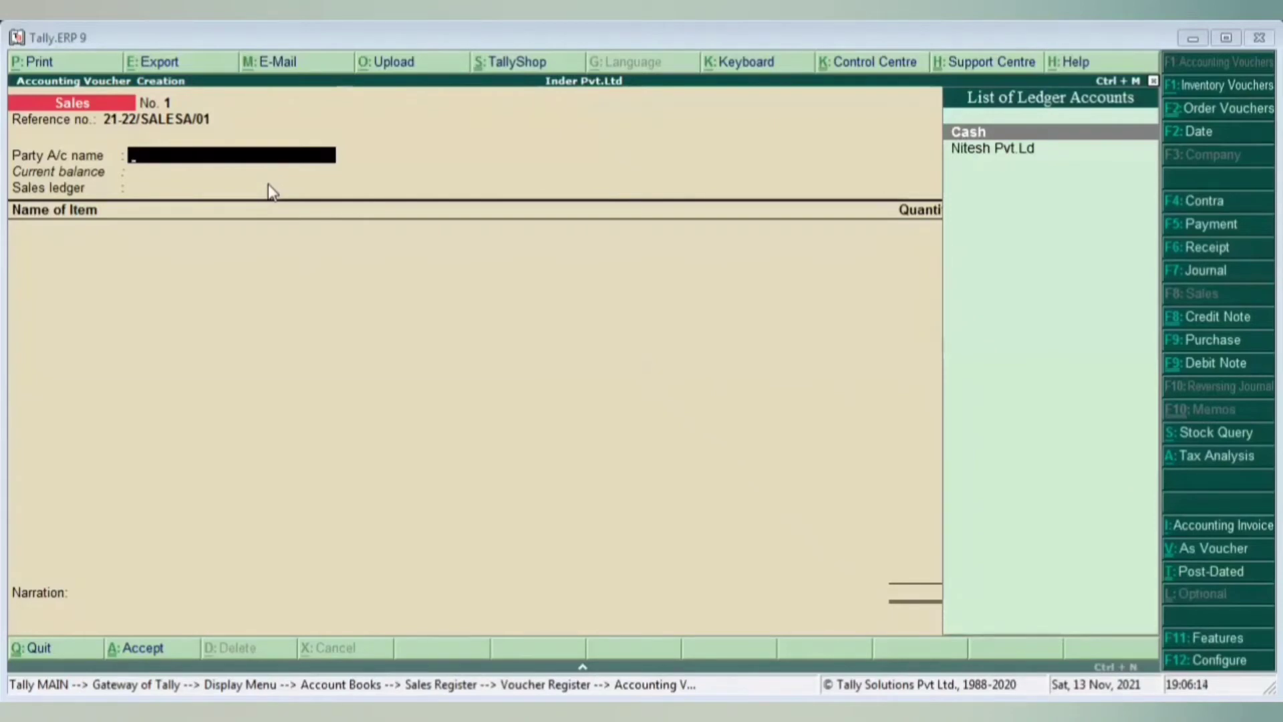
key(alt+c)
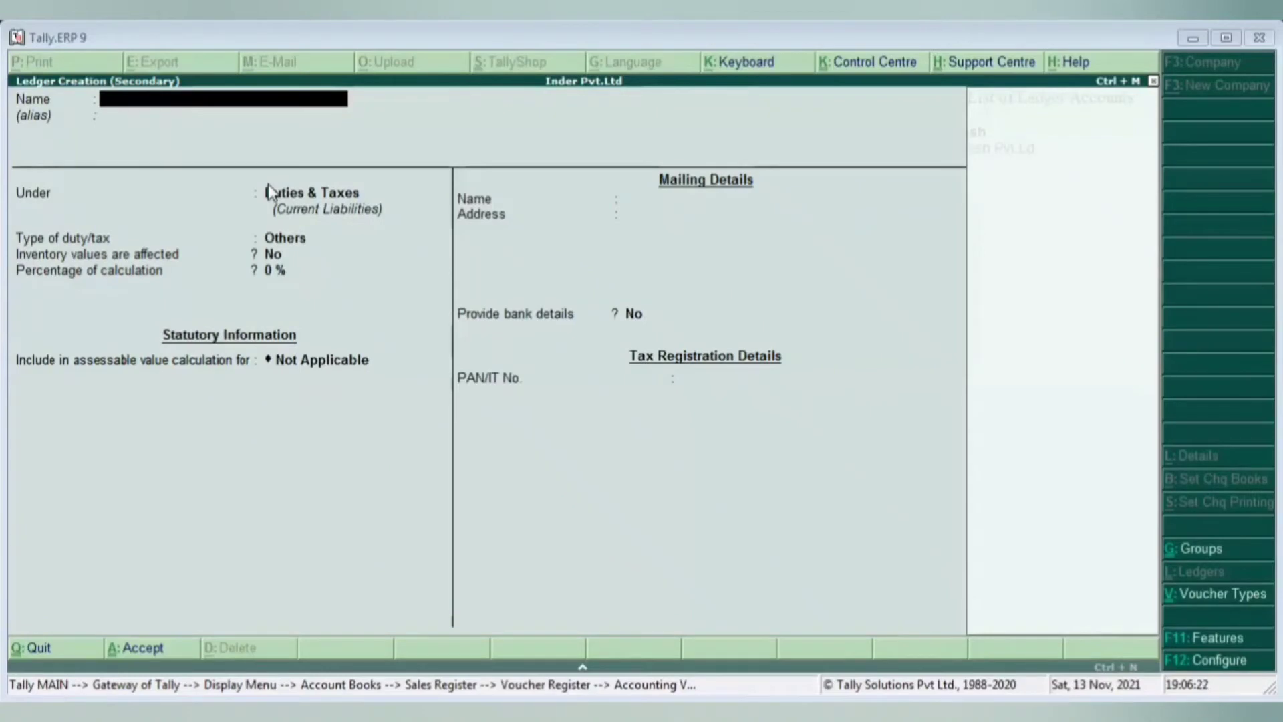
- Name the ledger DHRUV INDIAN LTD and place it under Sundry Debtors
text(DHRUV IND LTD)
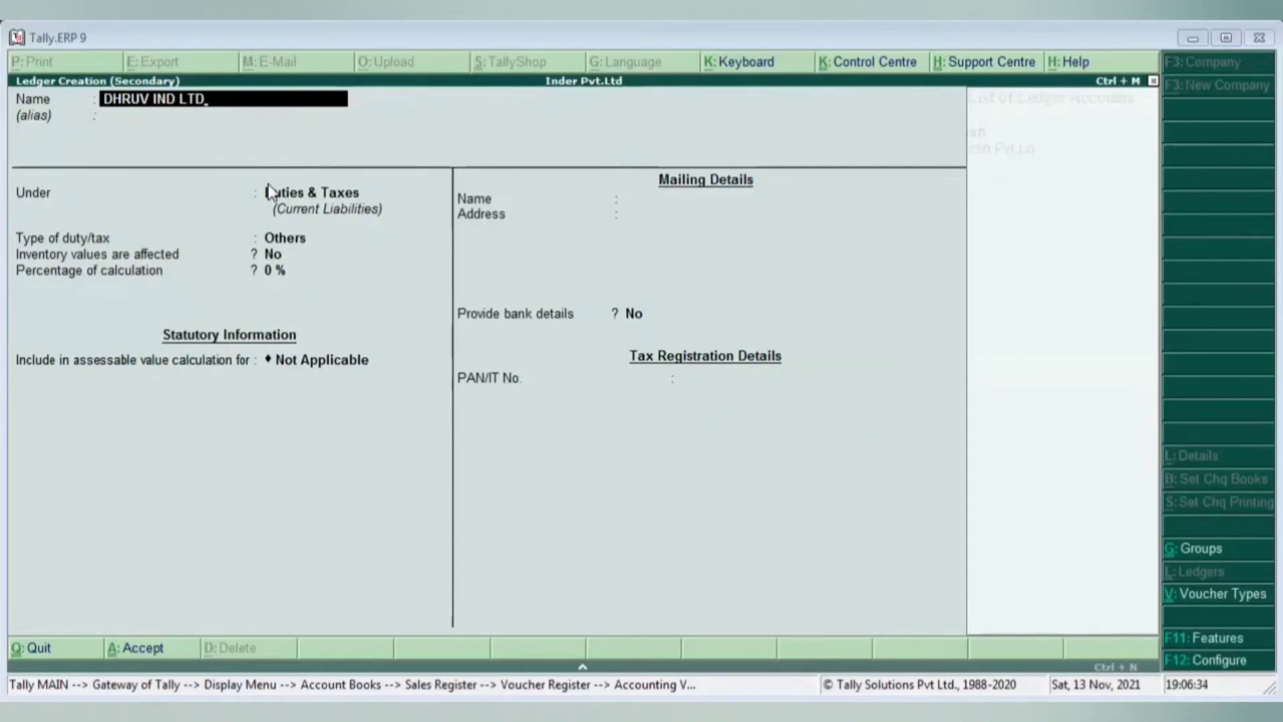
key(BackSpace)
key(BackSpace)
key(BackSpace)
key(BackSpace)
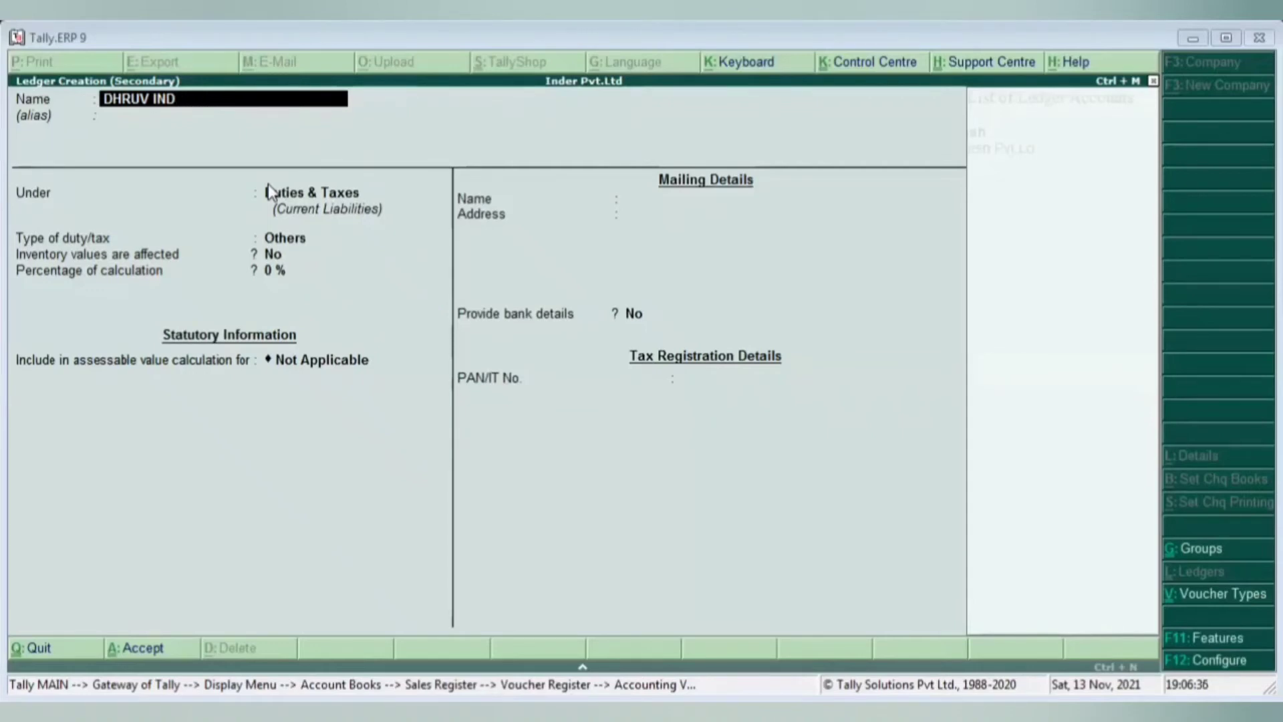
text(IAN LTD)
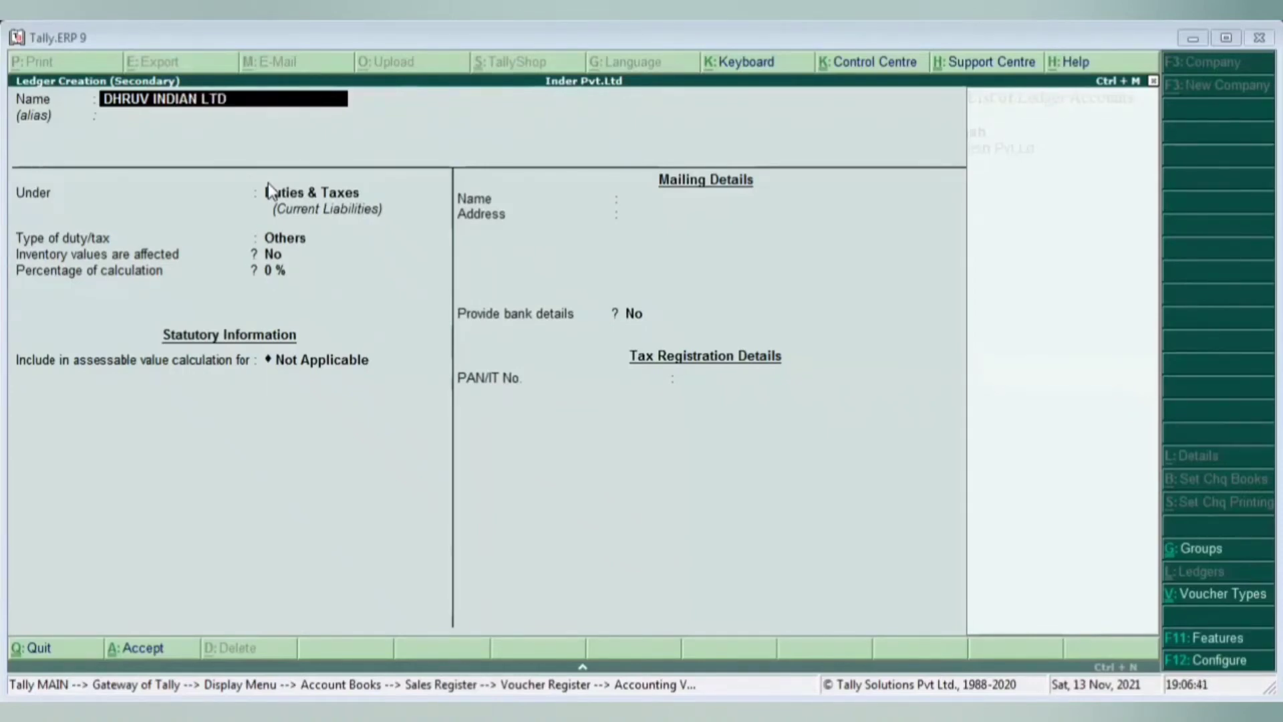
key(Return)
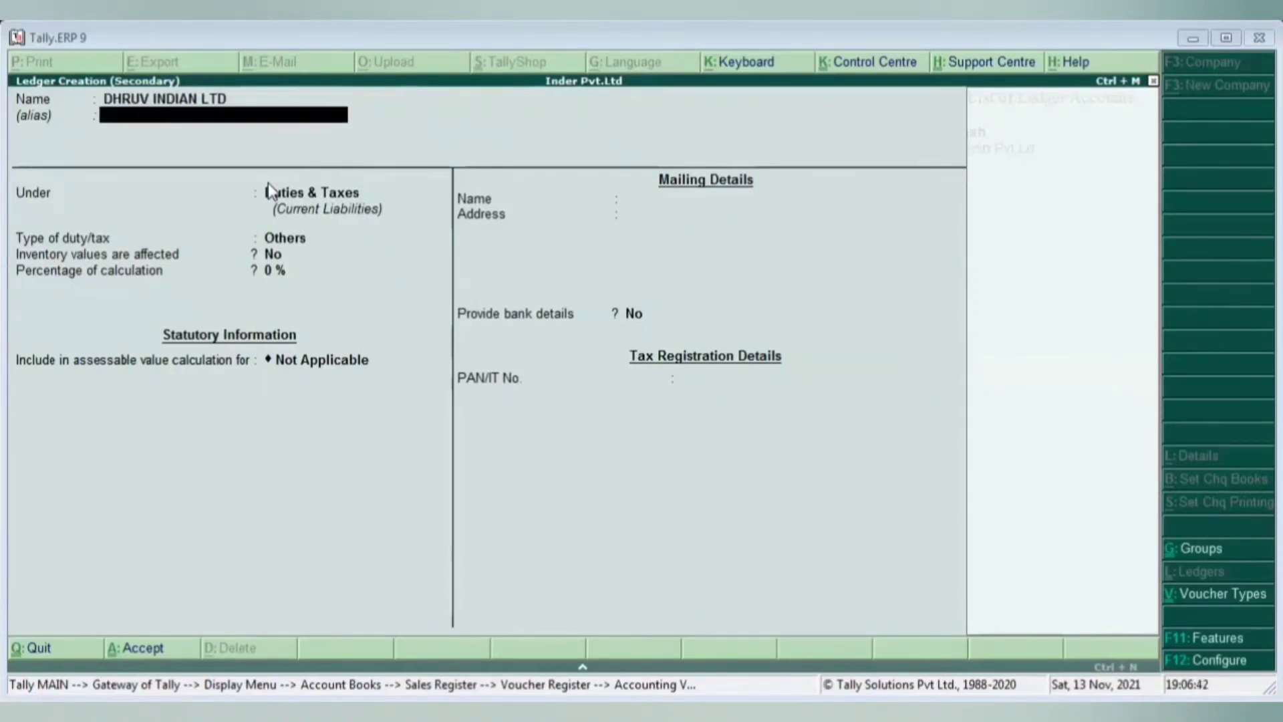
key(Return)
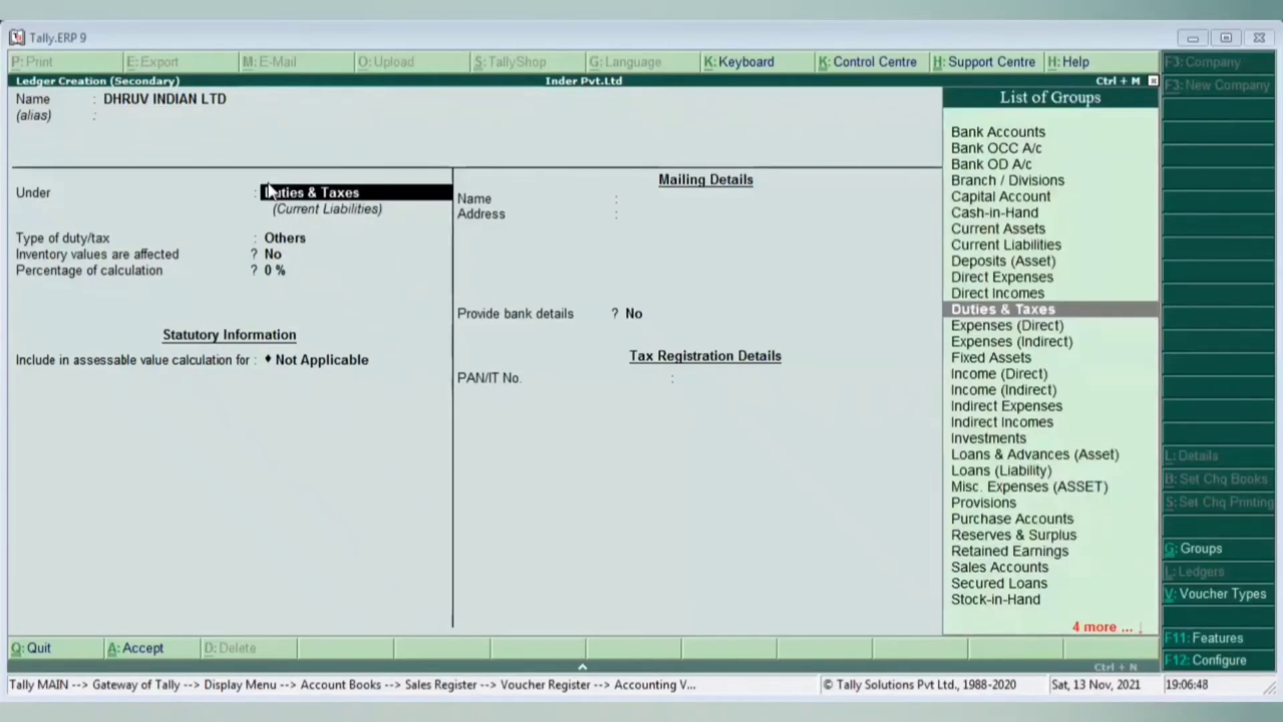
text(DR)
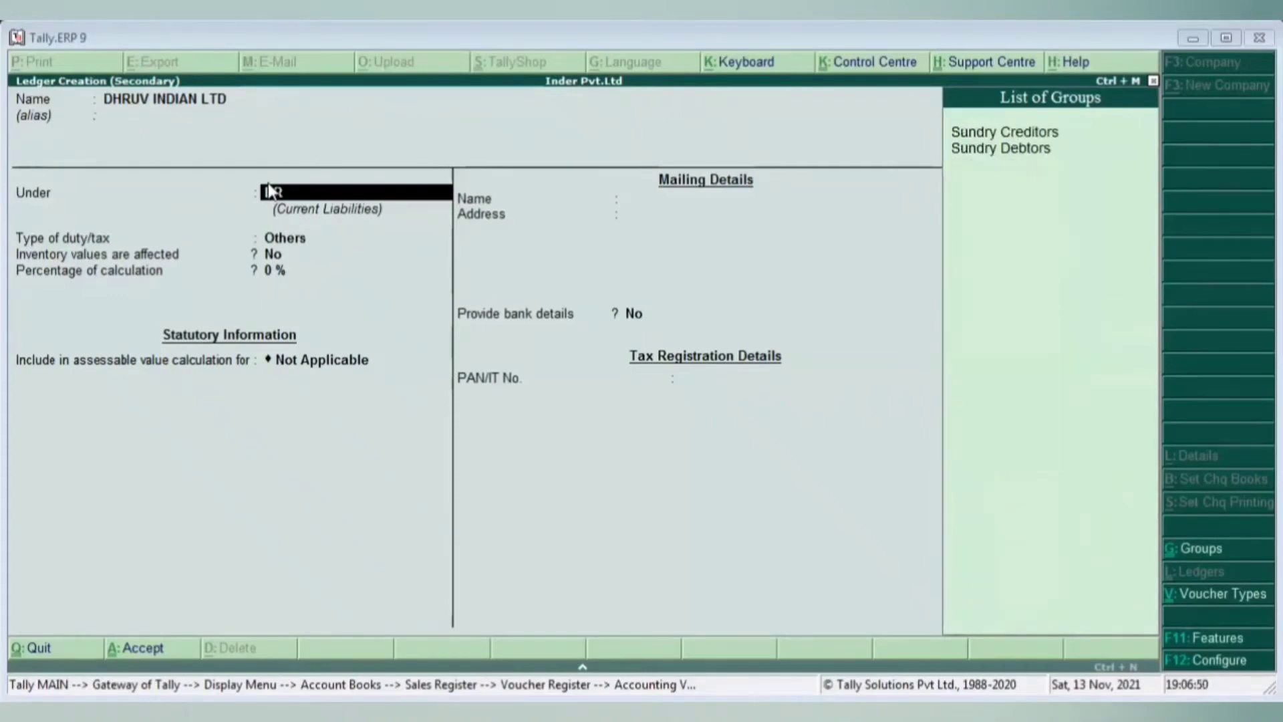
key(Down)
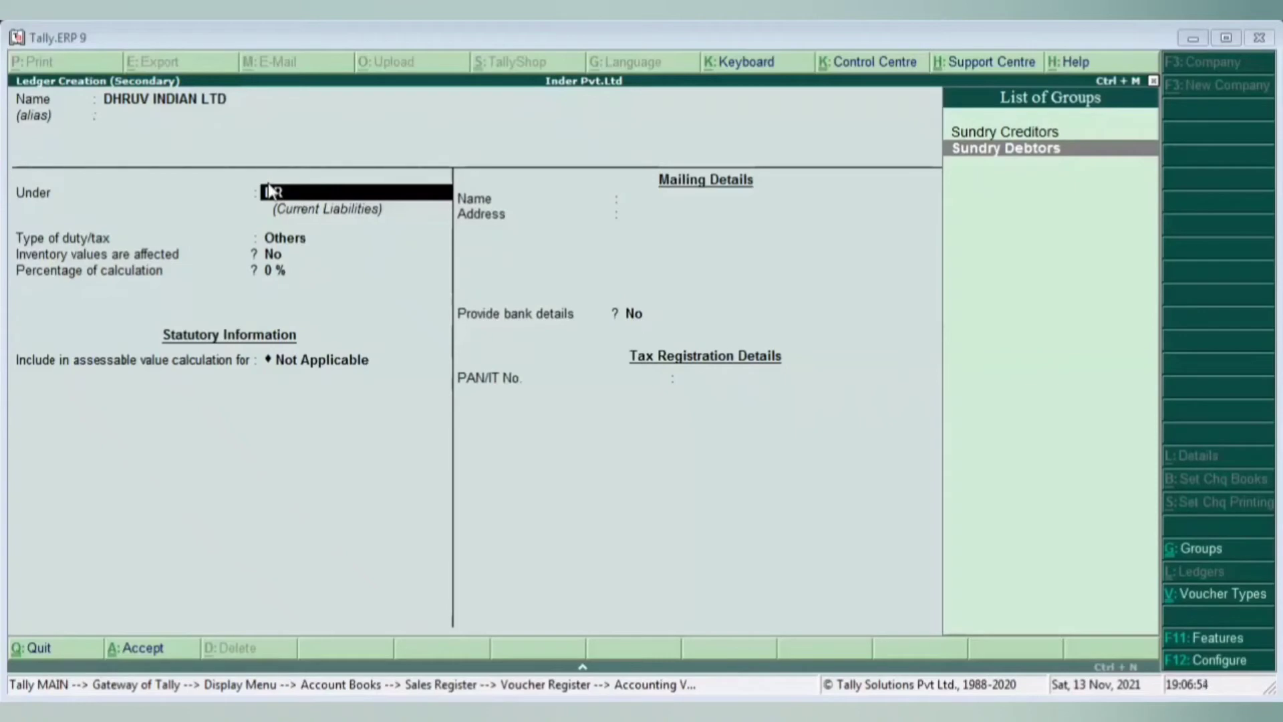
key(Return)
- Enter address FARIDABAD, keep India and Haryana, and set pincode 1210001
key(Return)
key(Return)
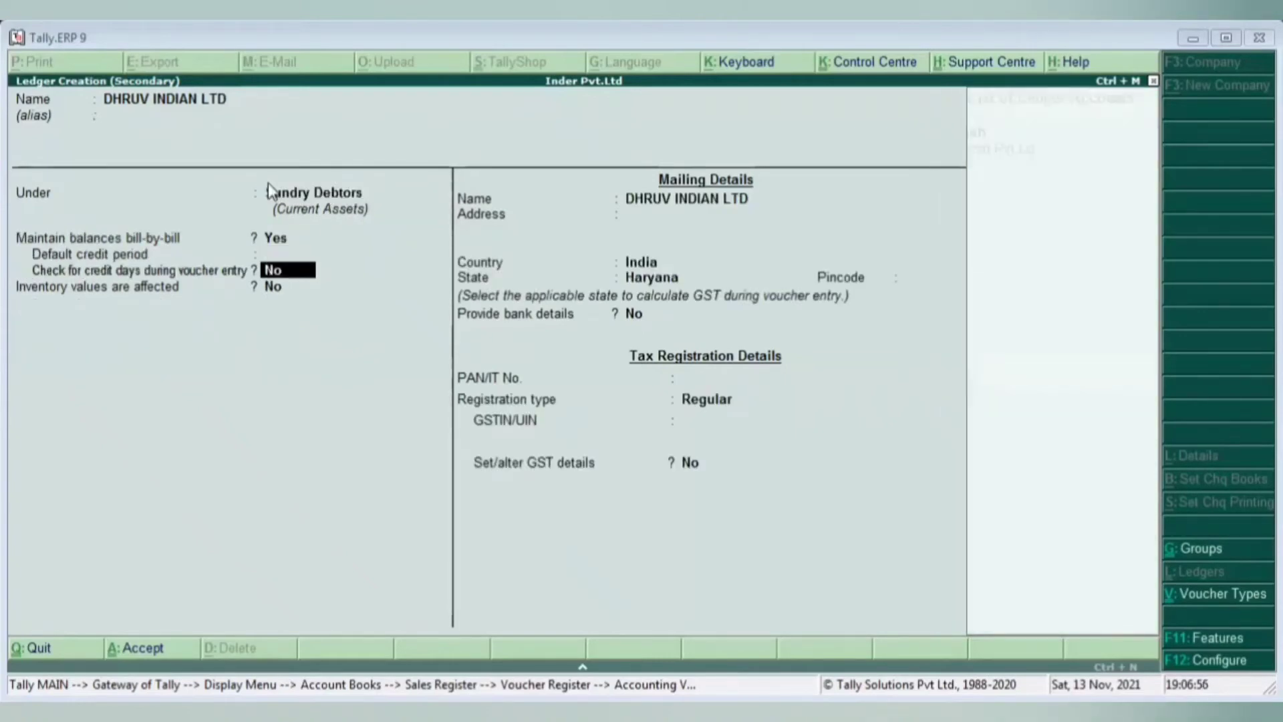
key(Return)
key(Return)
key(Return)
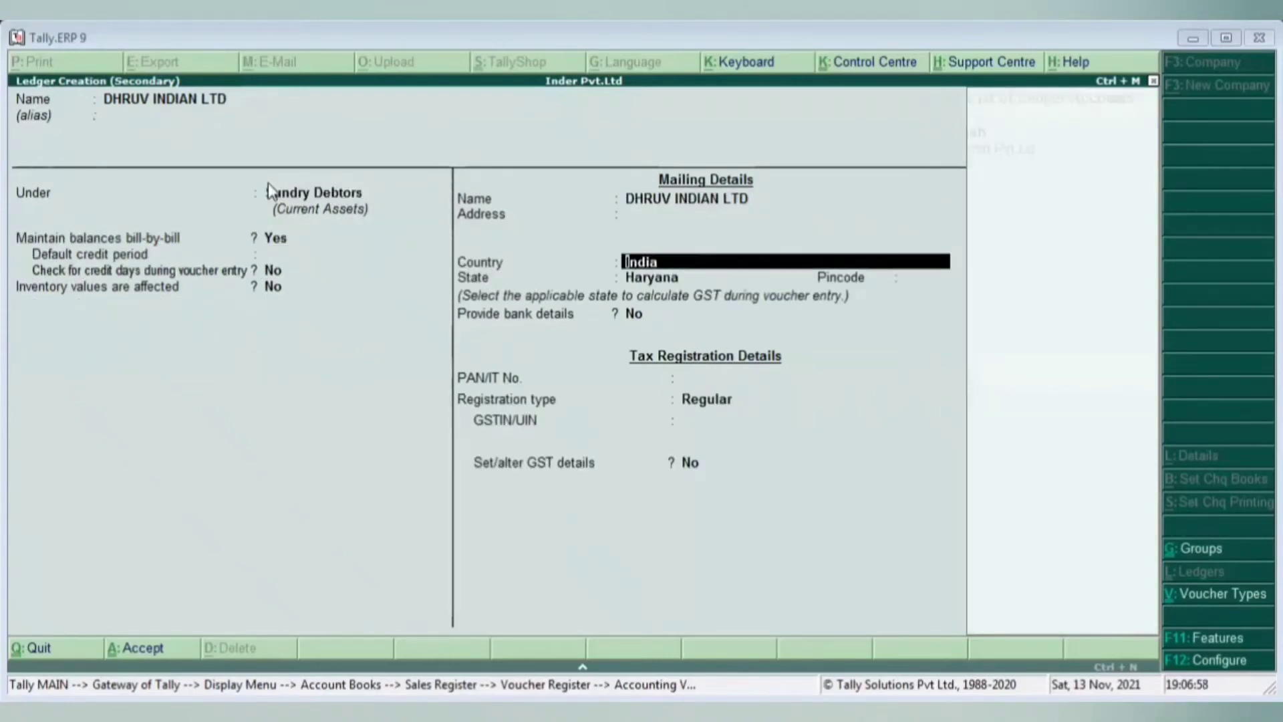
key(Return)
key(BackSpace)
key(BackSpace)
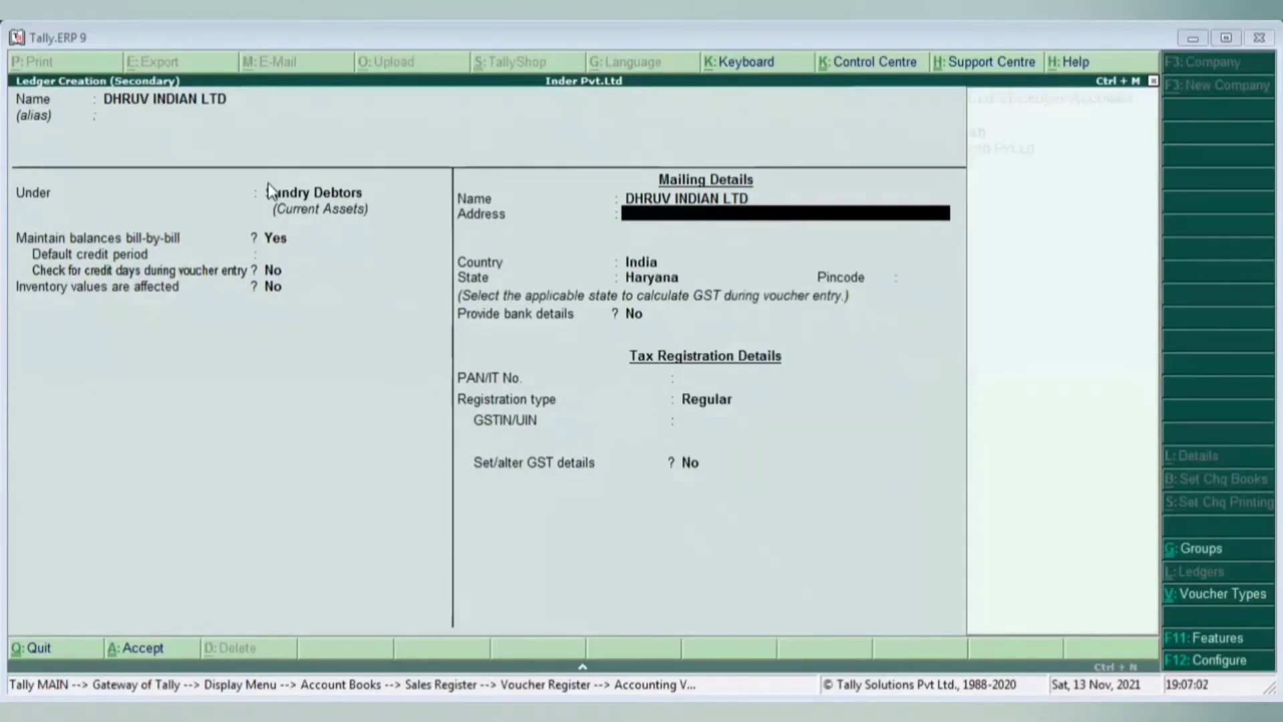
text(FARIDAVAD)
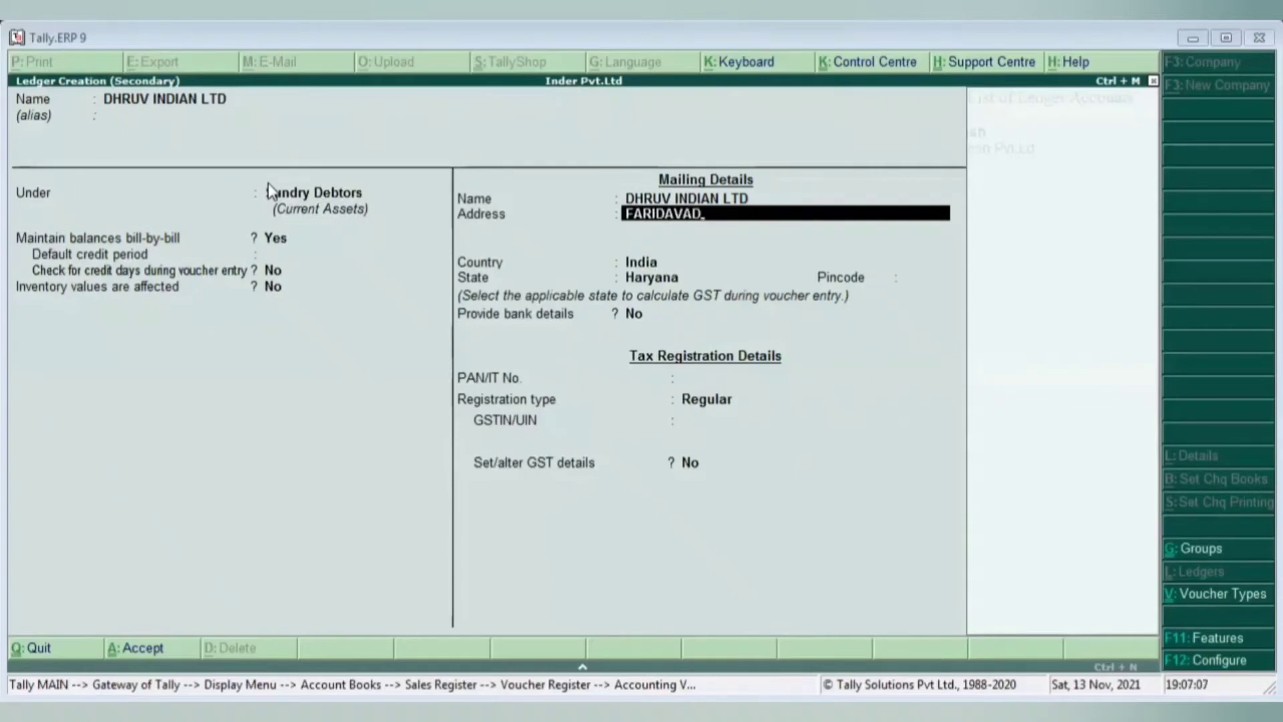
key(BackSpace)
key(BackSpace)
key(BackSpace)
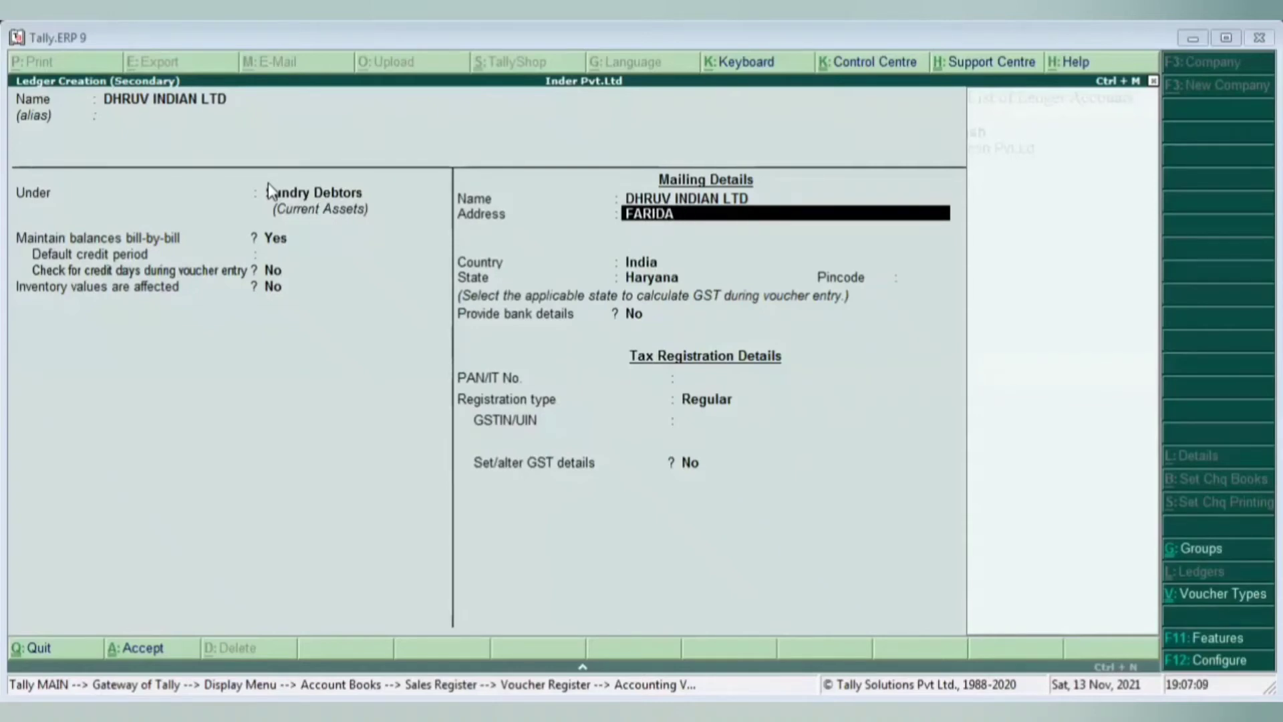
text(BAD)
key(Return)
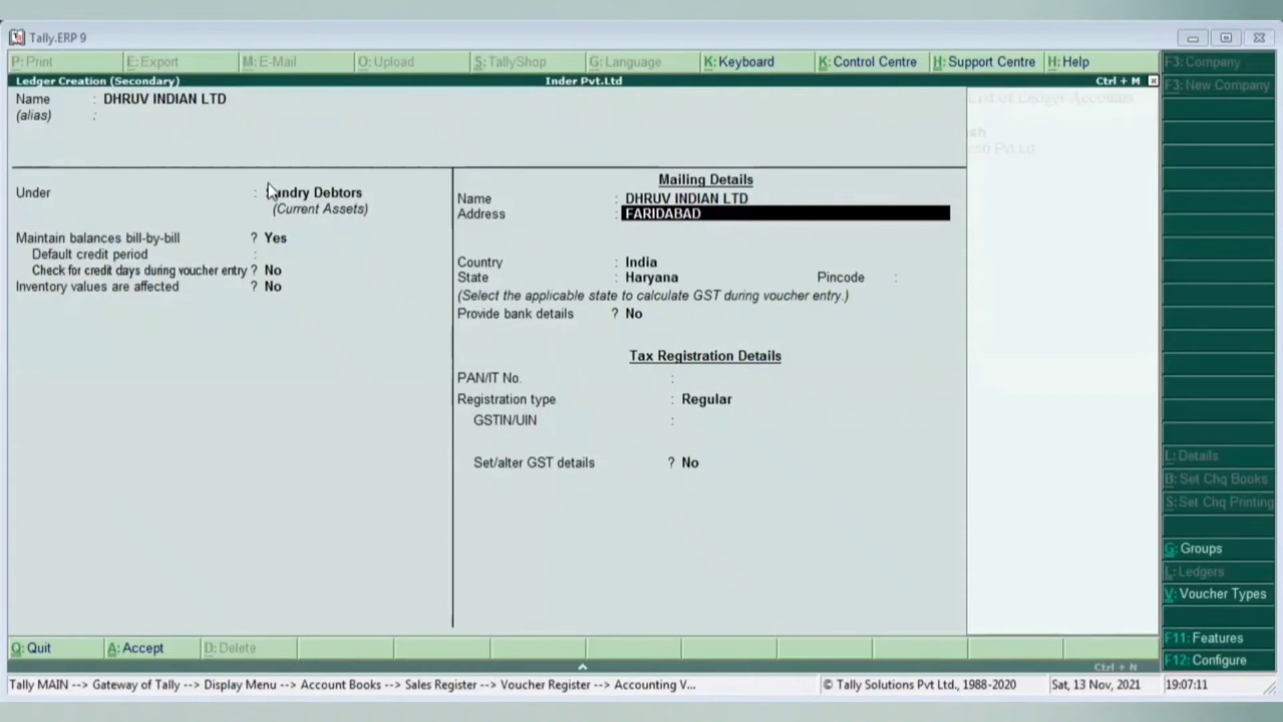
key(Return)
key(Return)
key(Return)
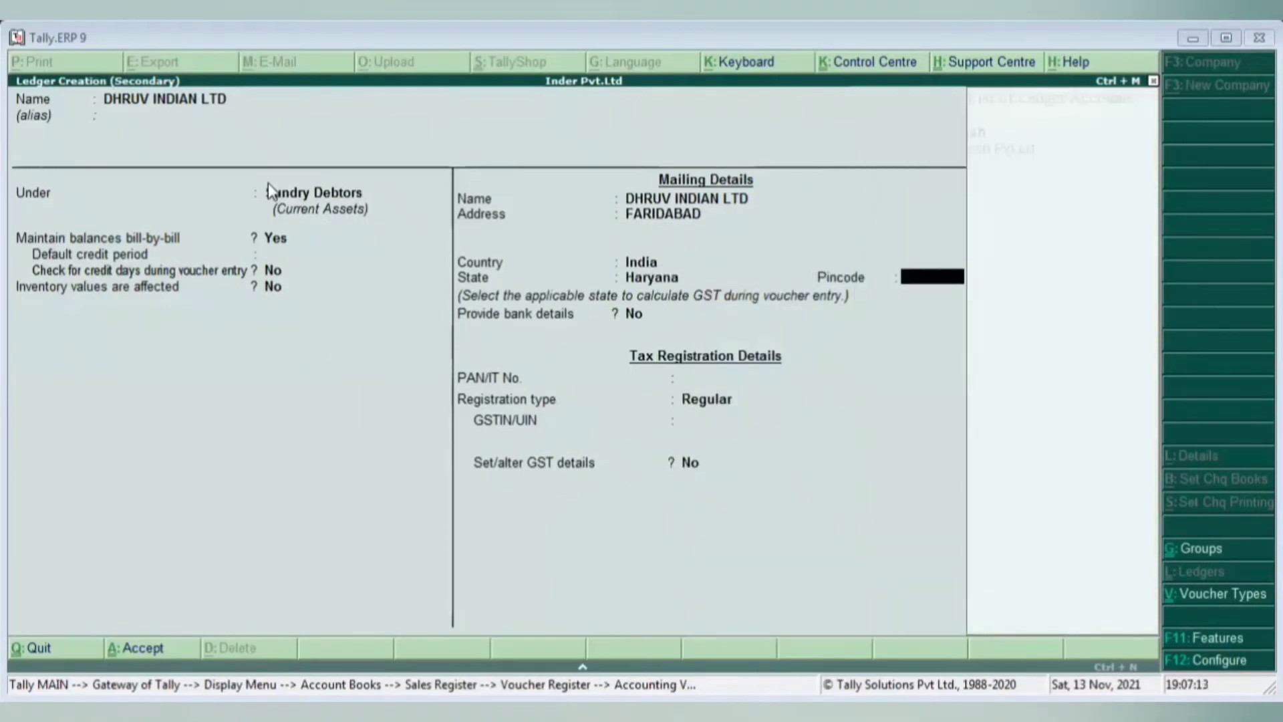
text(1210001)
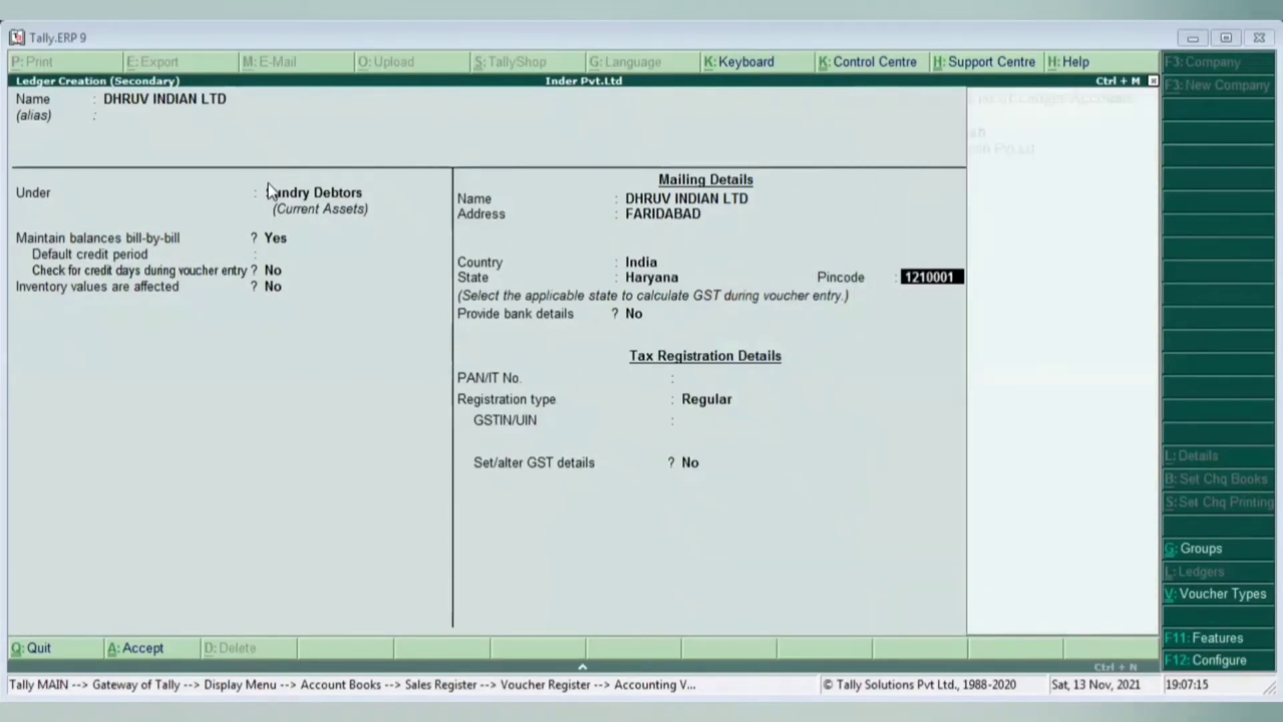
key(Return)
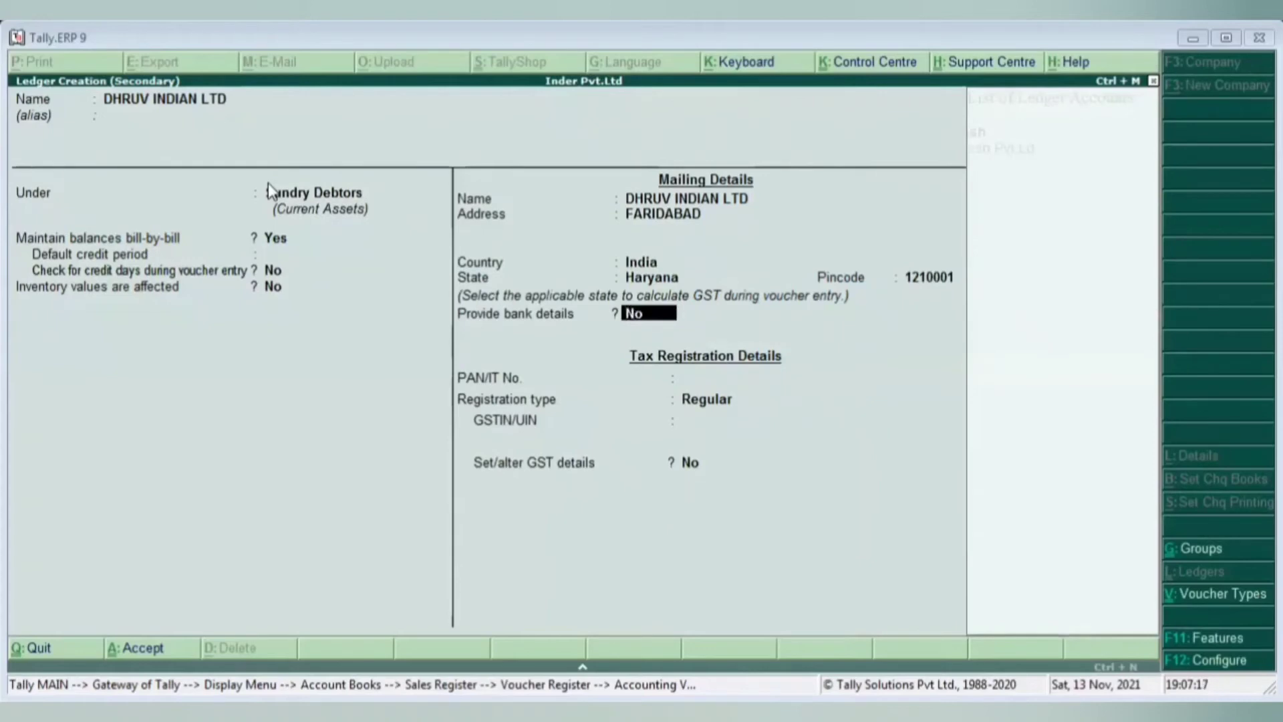
key(Return)
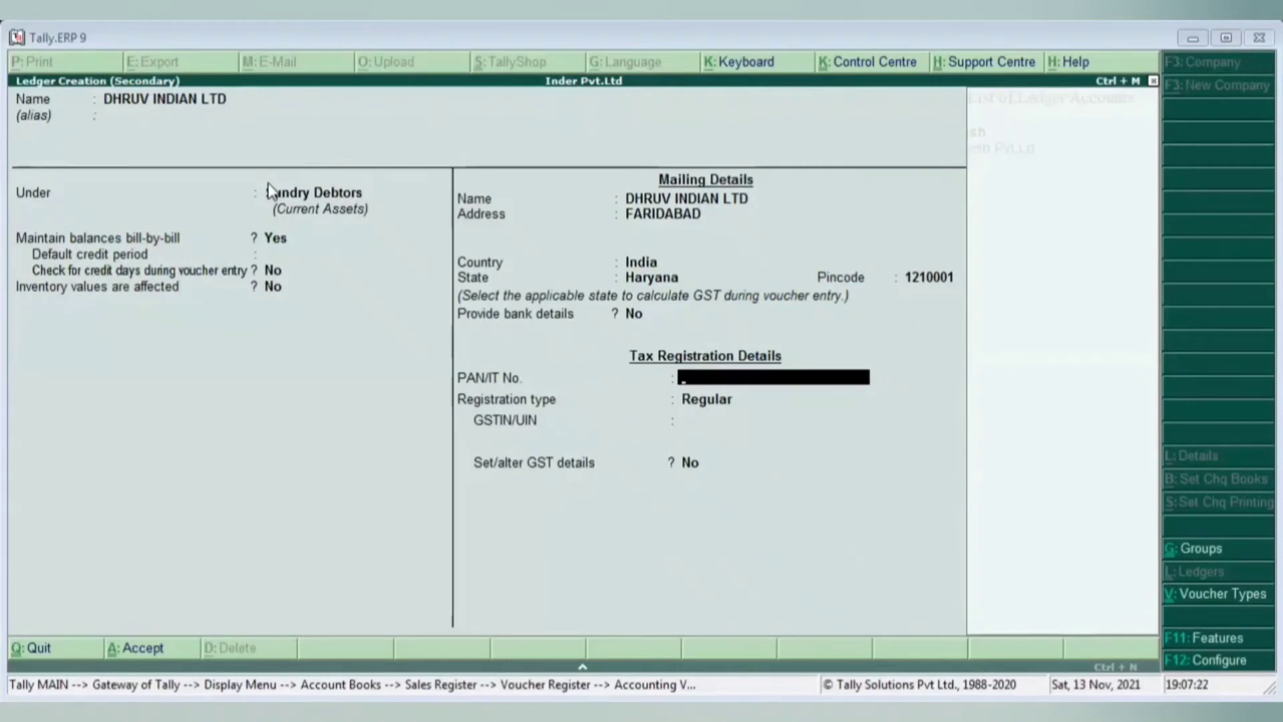
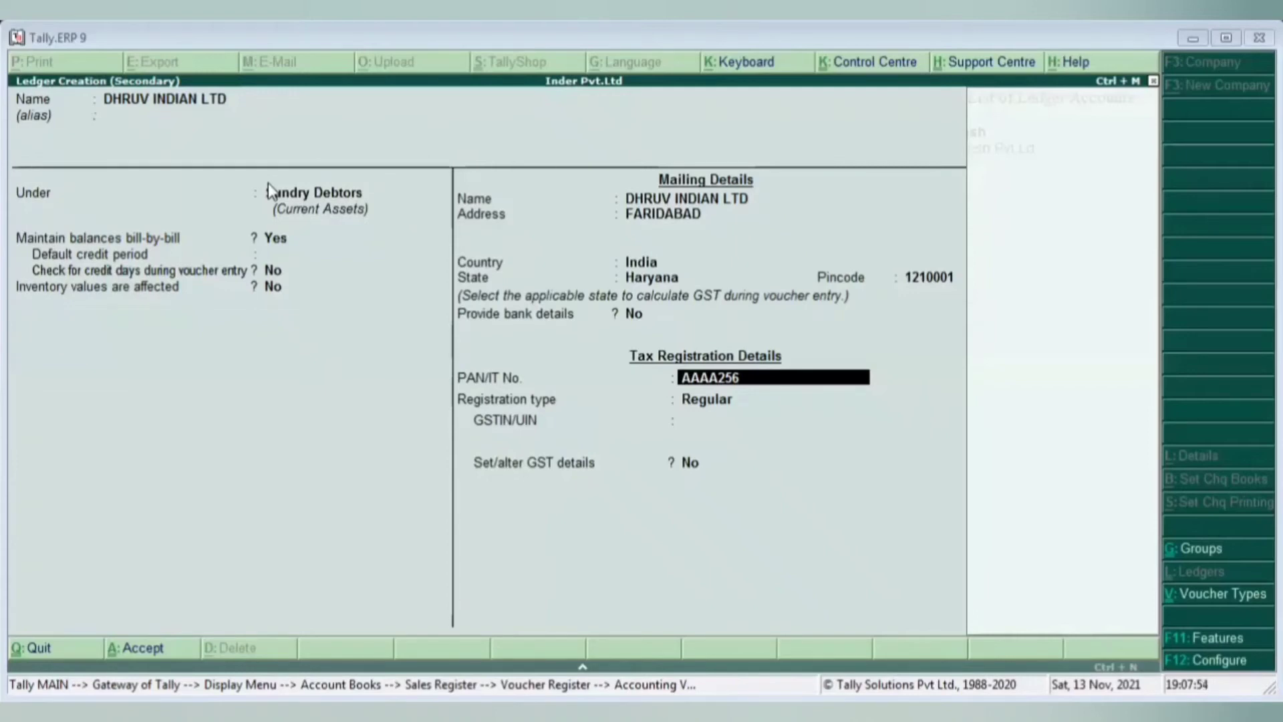
- Enter the party's PAN in the PAN/IT No. field, erasing the mistyped characters
key(BackSpace)
key(BackSpace)
key(BackSpace)
key(BackSpace)
key(BackSpace)
key(BackSpace)
key(BackSpace)
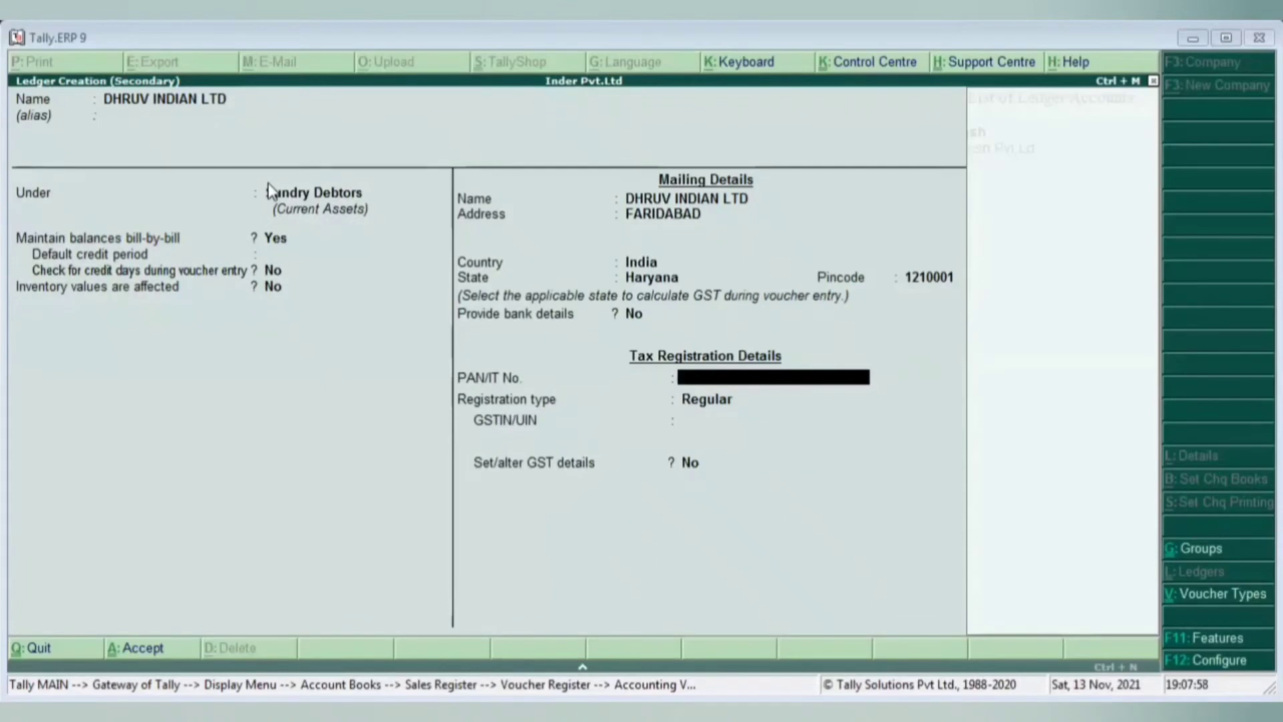
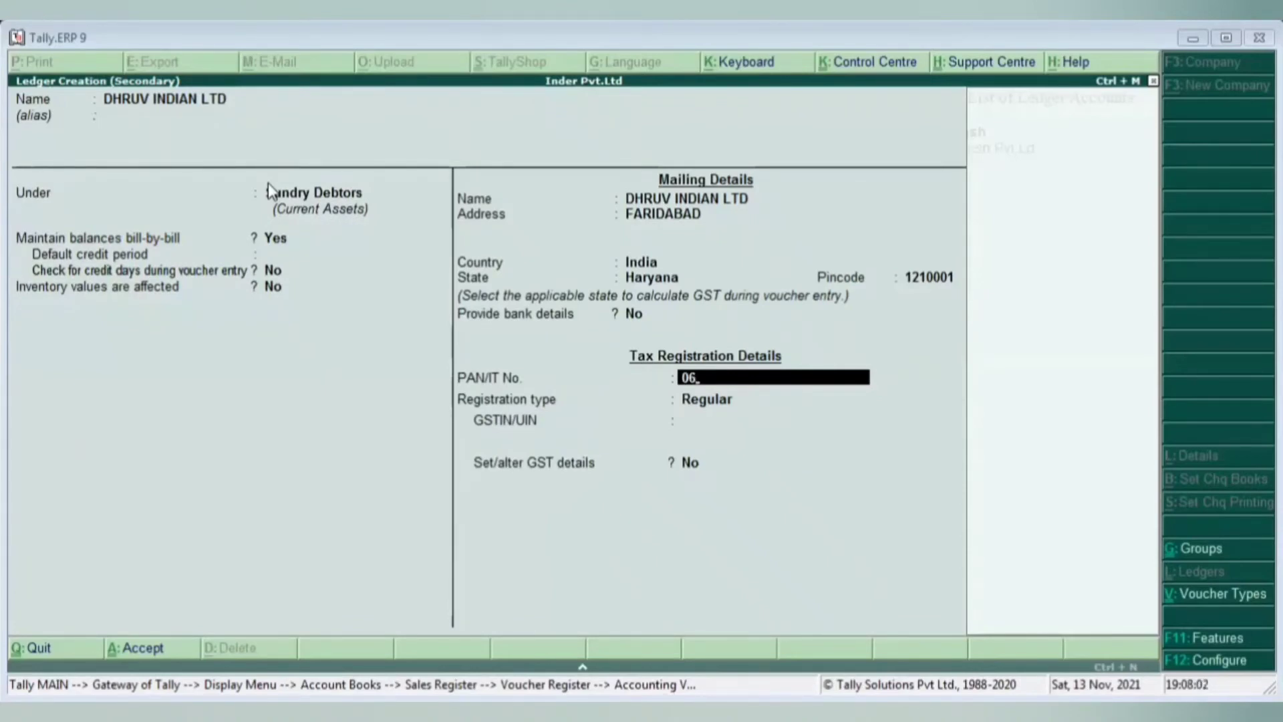
key(BackSpace)
key(BackSpace)
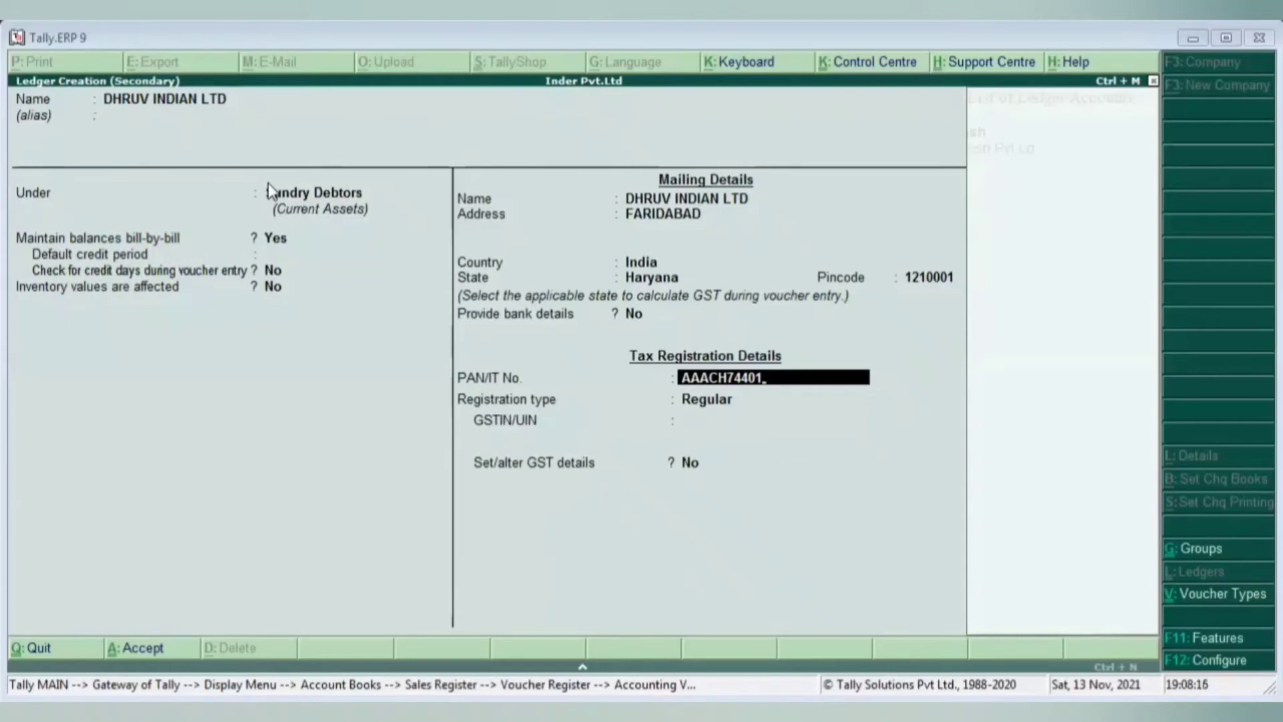
- Finish the PAN, keep Regular registration type, then enter and confirm the party's GSTIN/UIN
text(0R)
key(Return)
key(Return)
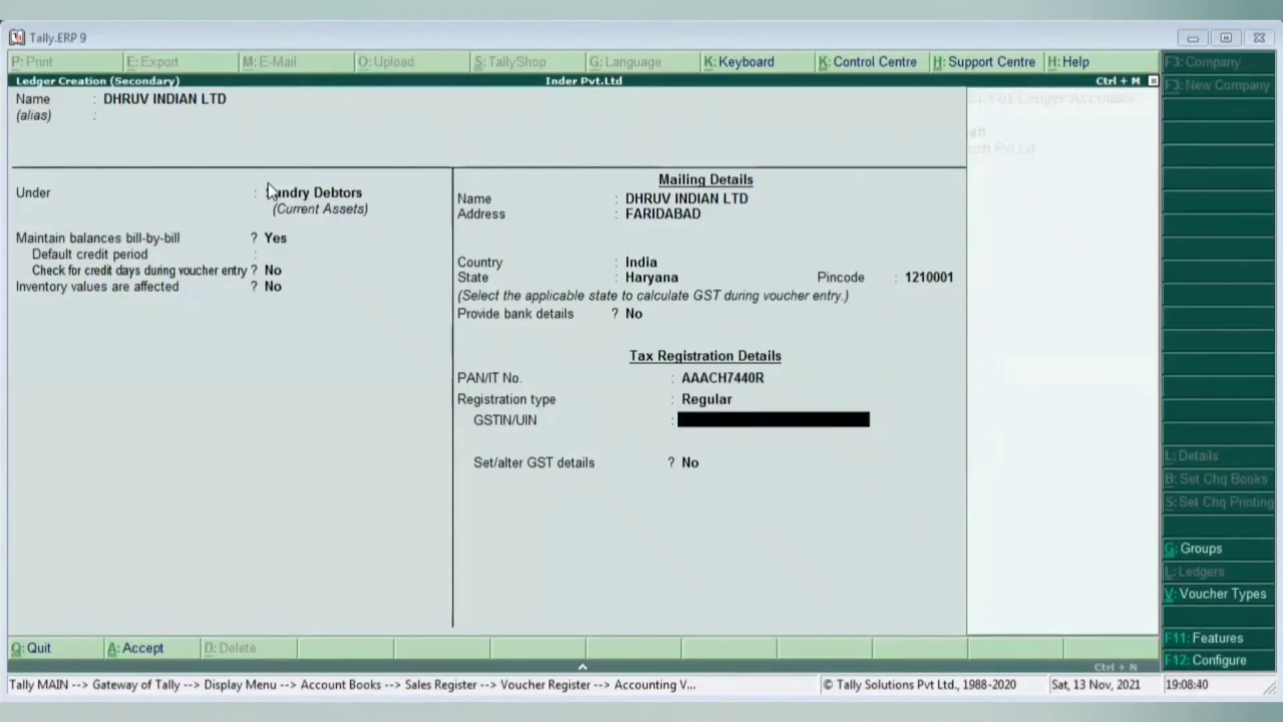
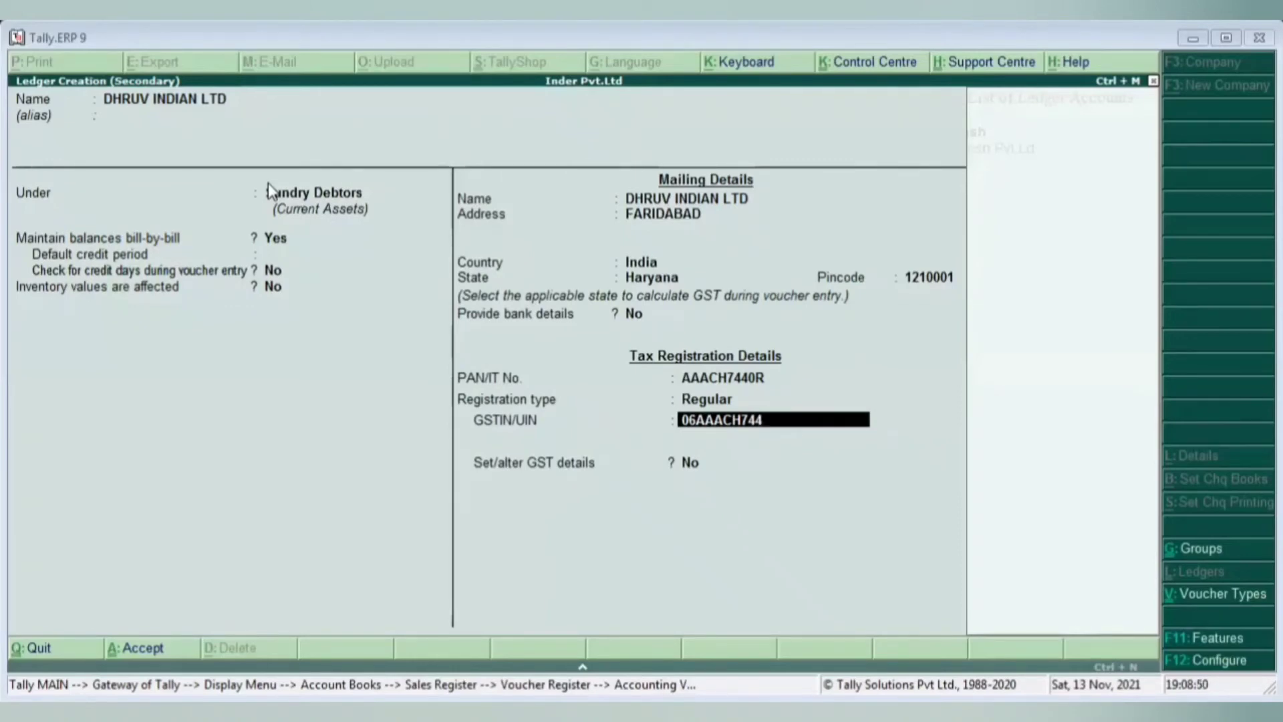
key(Return)
key(Return)
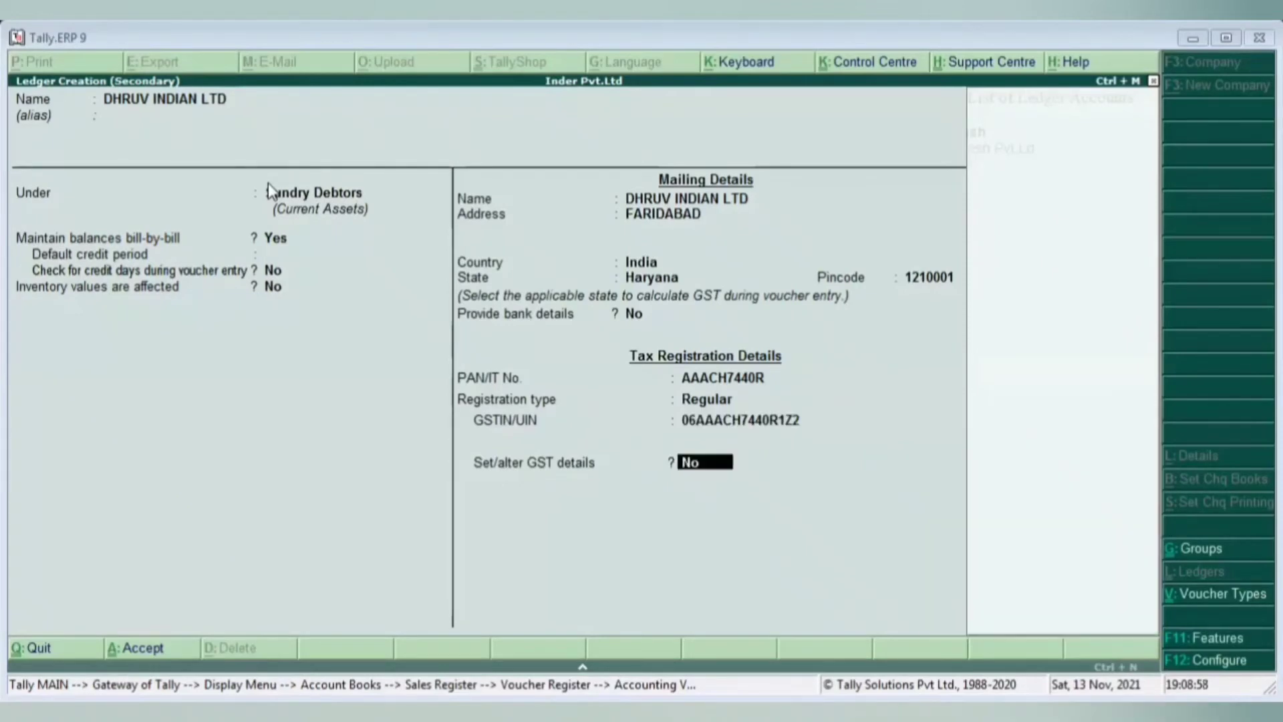
- Set GST details to Yes, save the DHRUV INDIAN LTD ledger and fill the voucher's Party Details
text(Y)
key(Return)
key(Return)
key(Return)
key(Return)
key(Return)
key(Return)
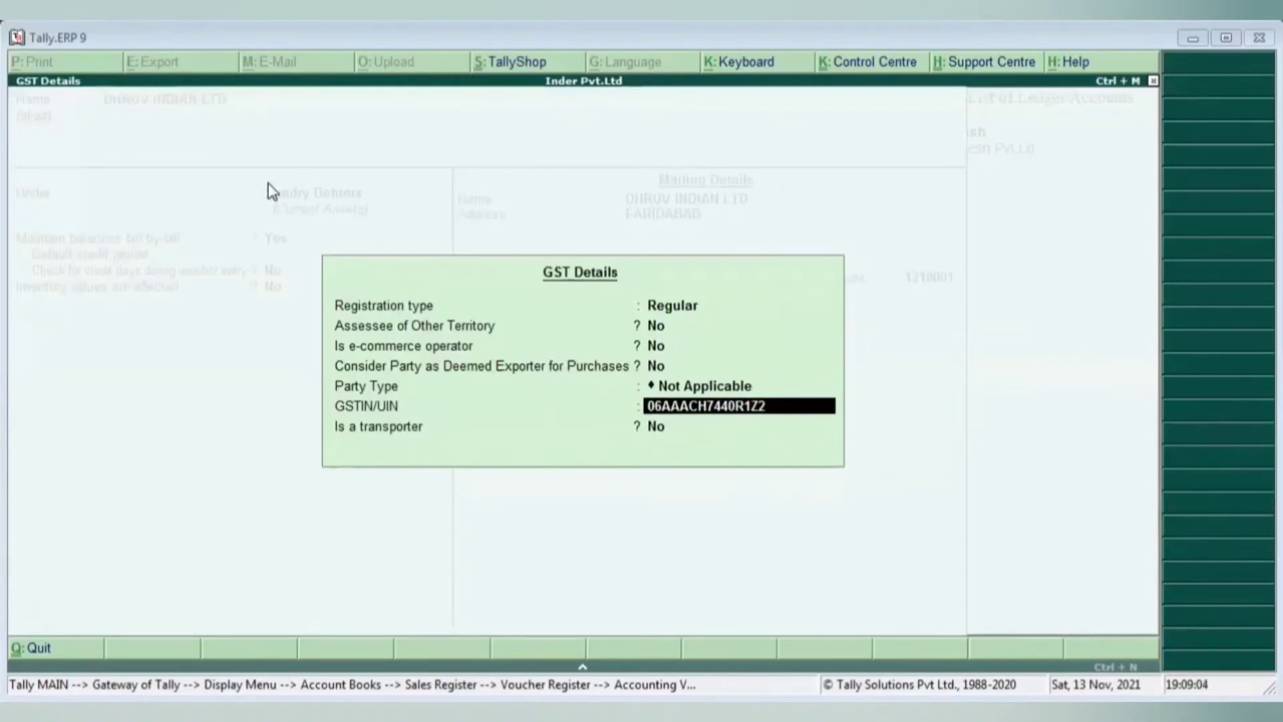
key(Return)
key(Return)
key(Return)
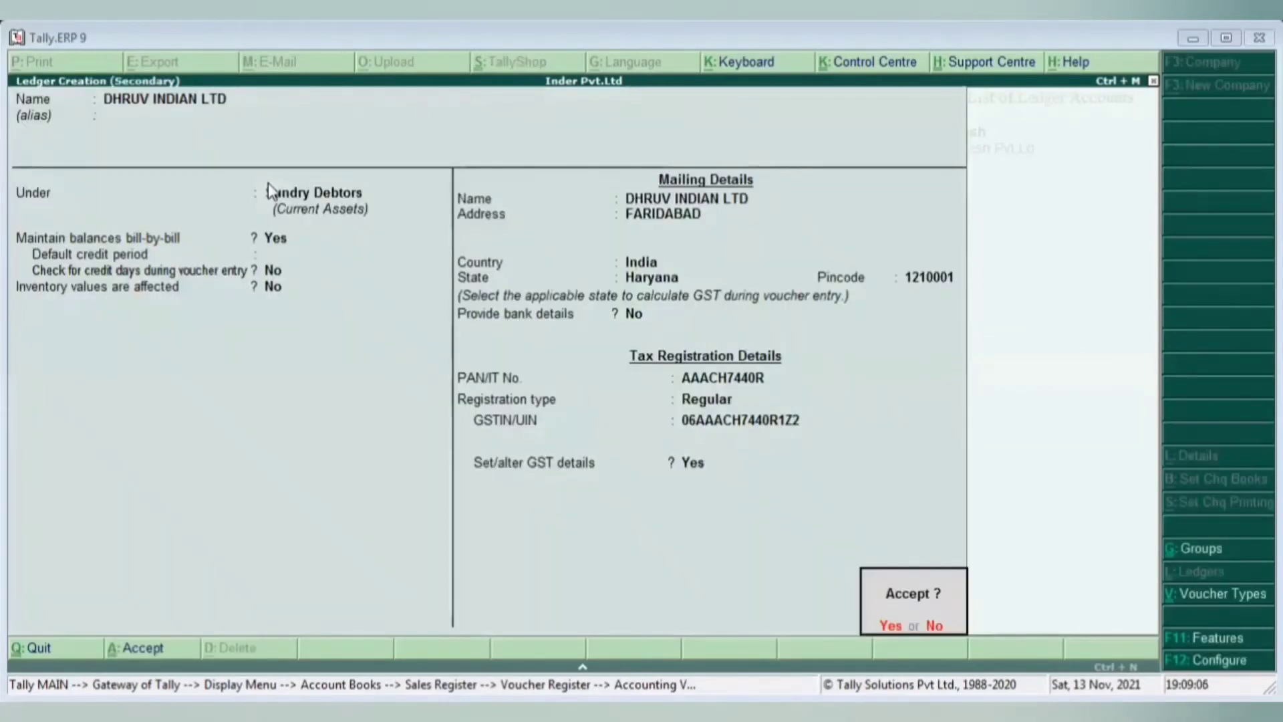
key(Return)
key(Return)
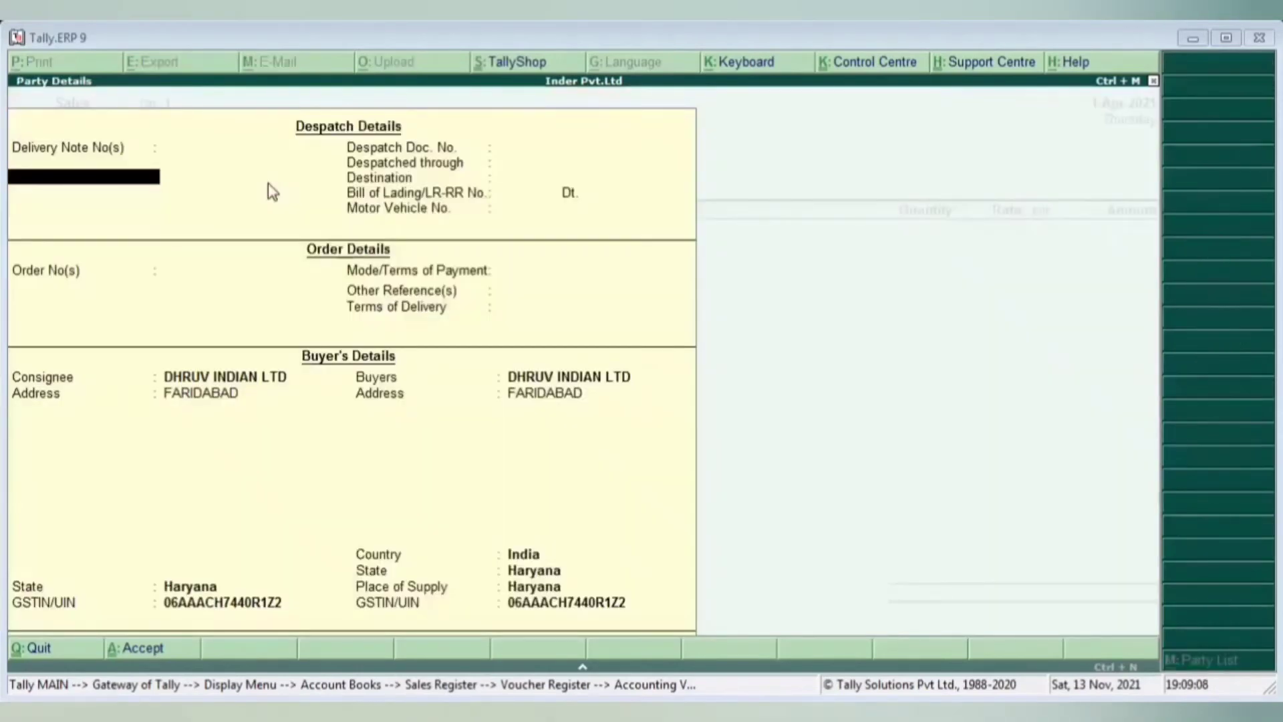
key(Return)
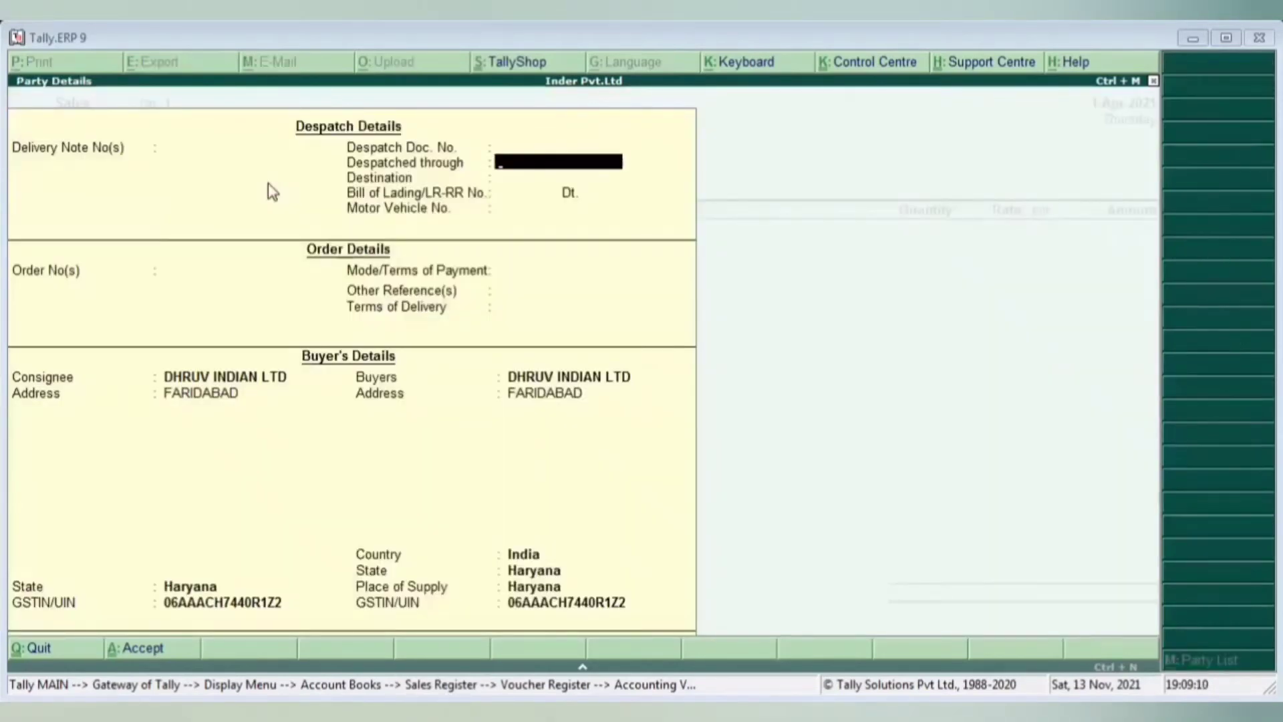
key(BackSpace)
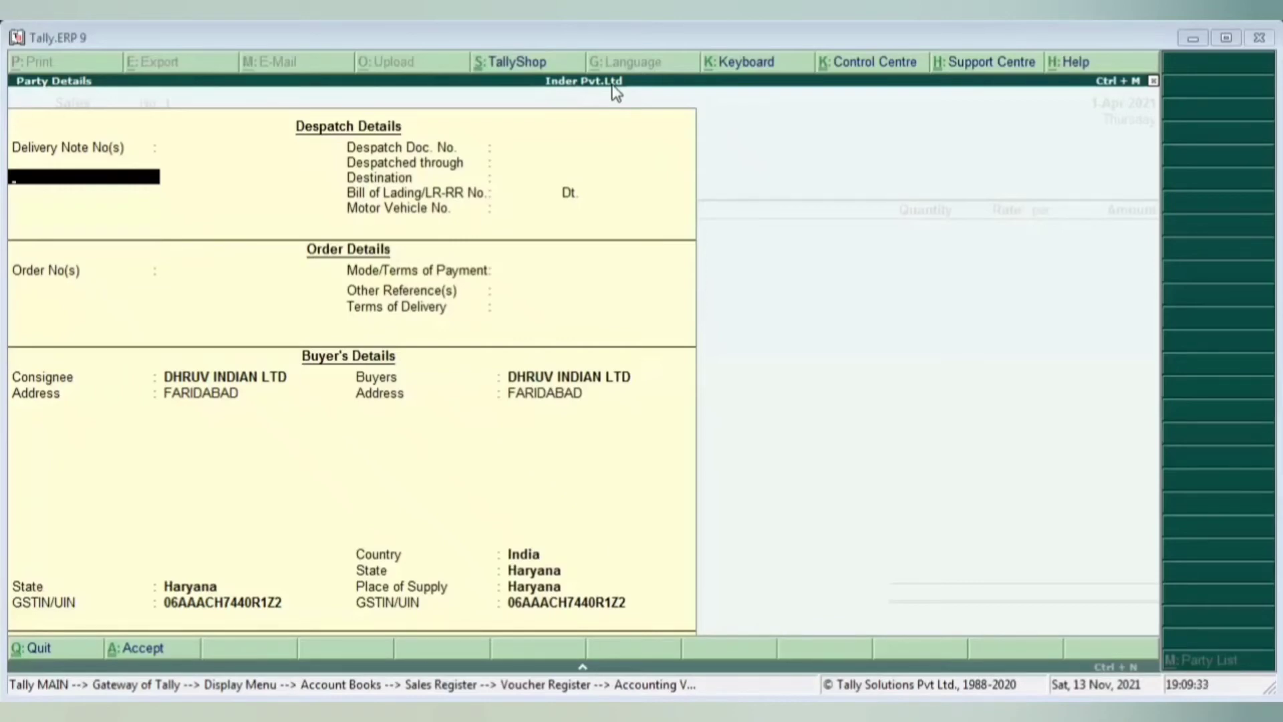
- Skip Delivery Note and Despatch Doc. No., then enter CAR as Despatched through
key(Return)
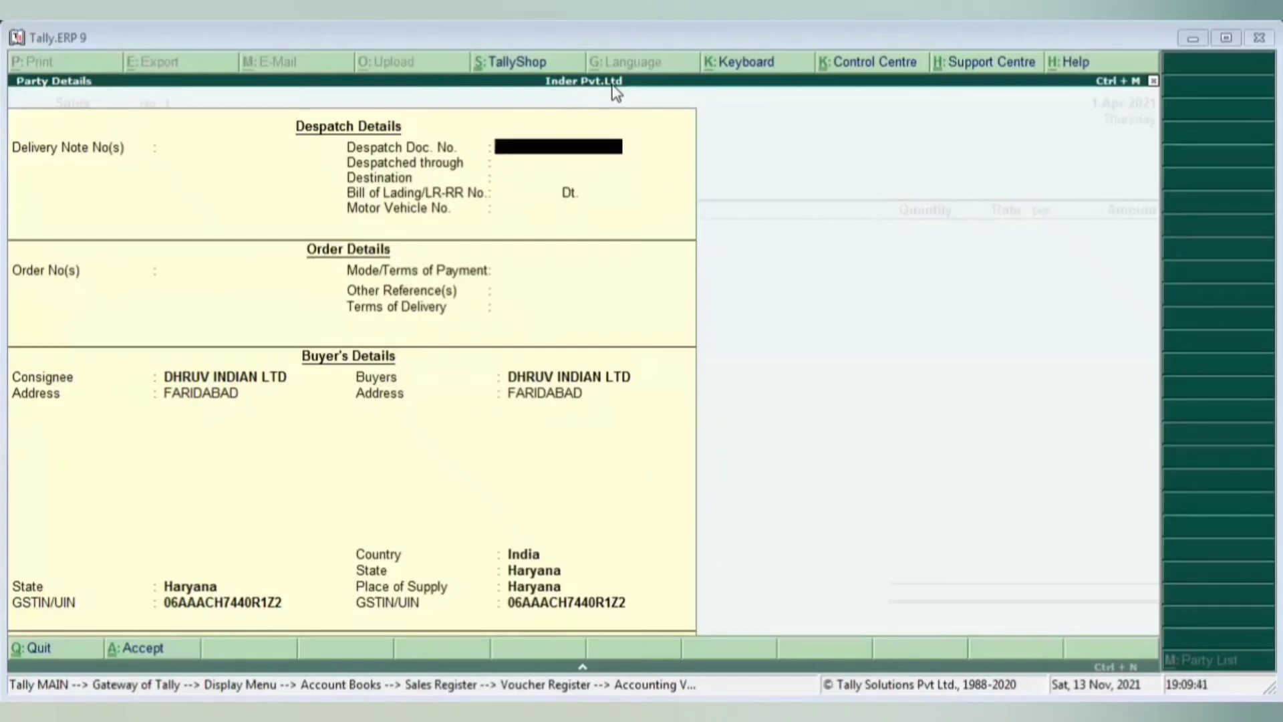
key(Return)
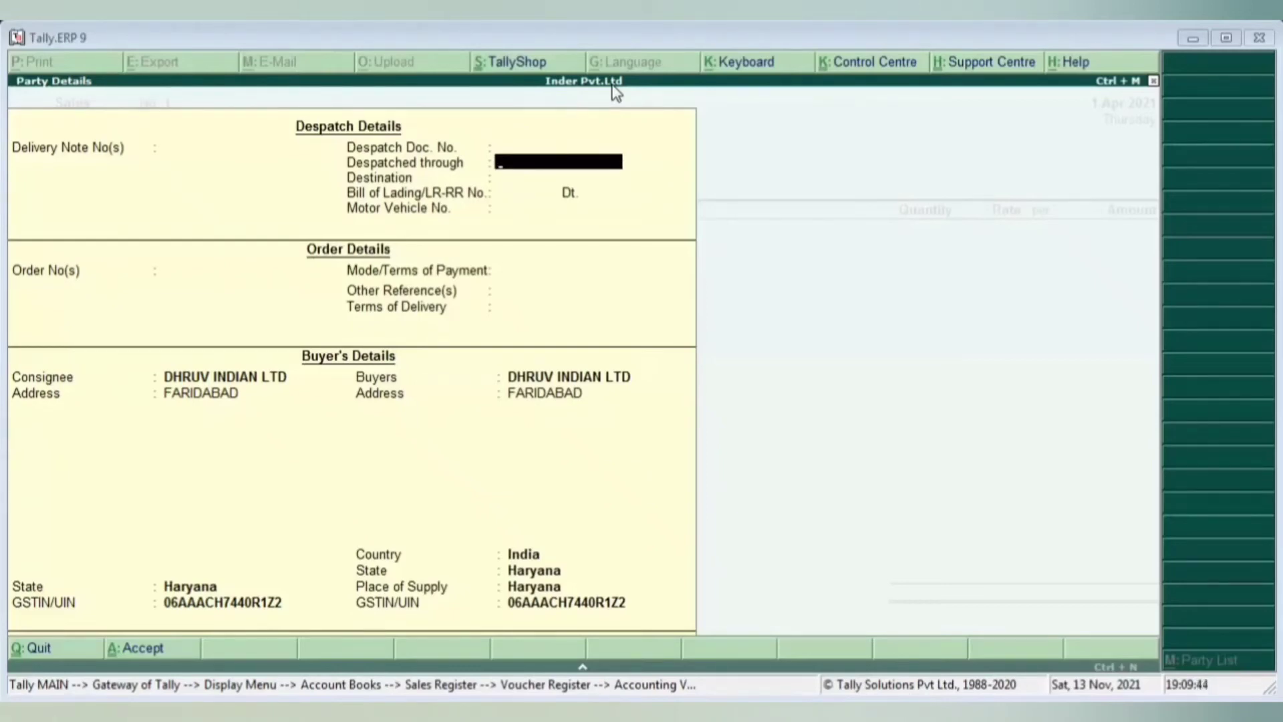
text(CA)
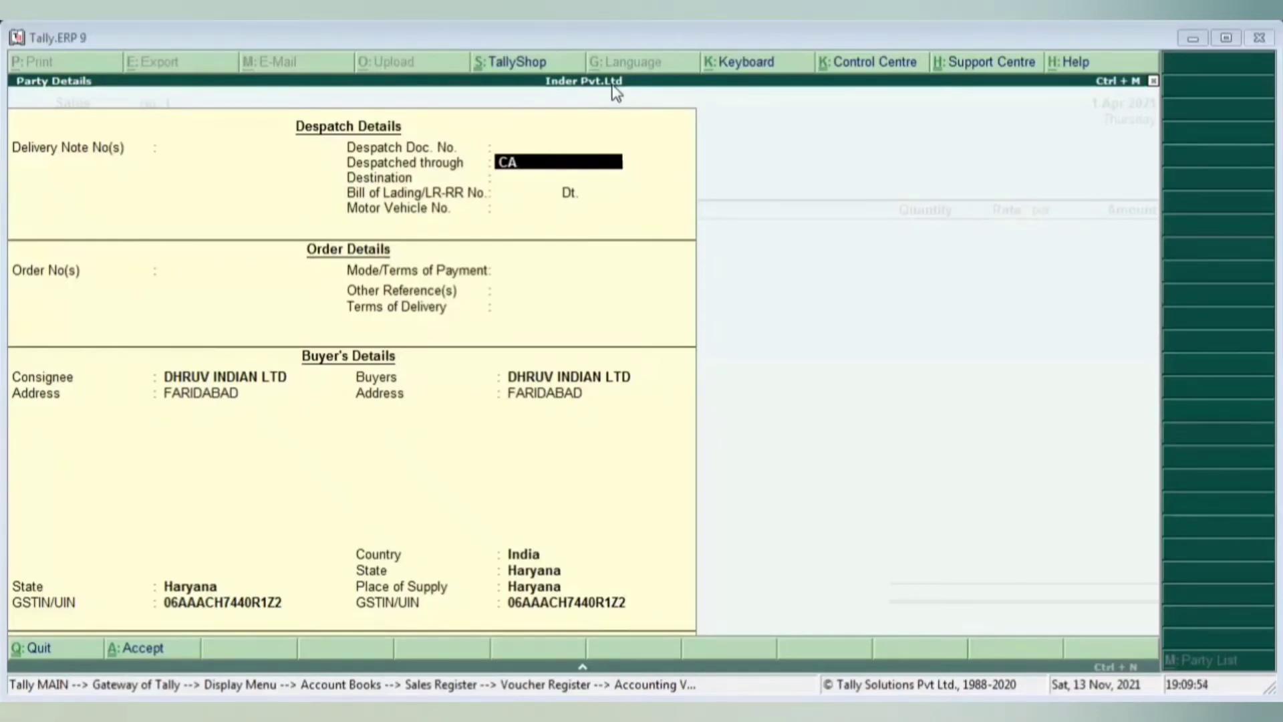
key(BackSpace)
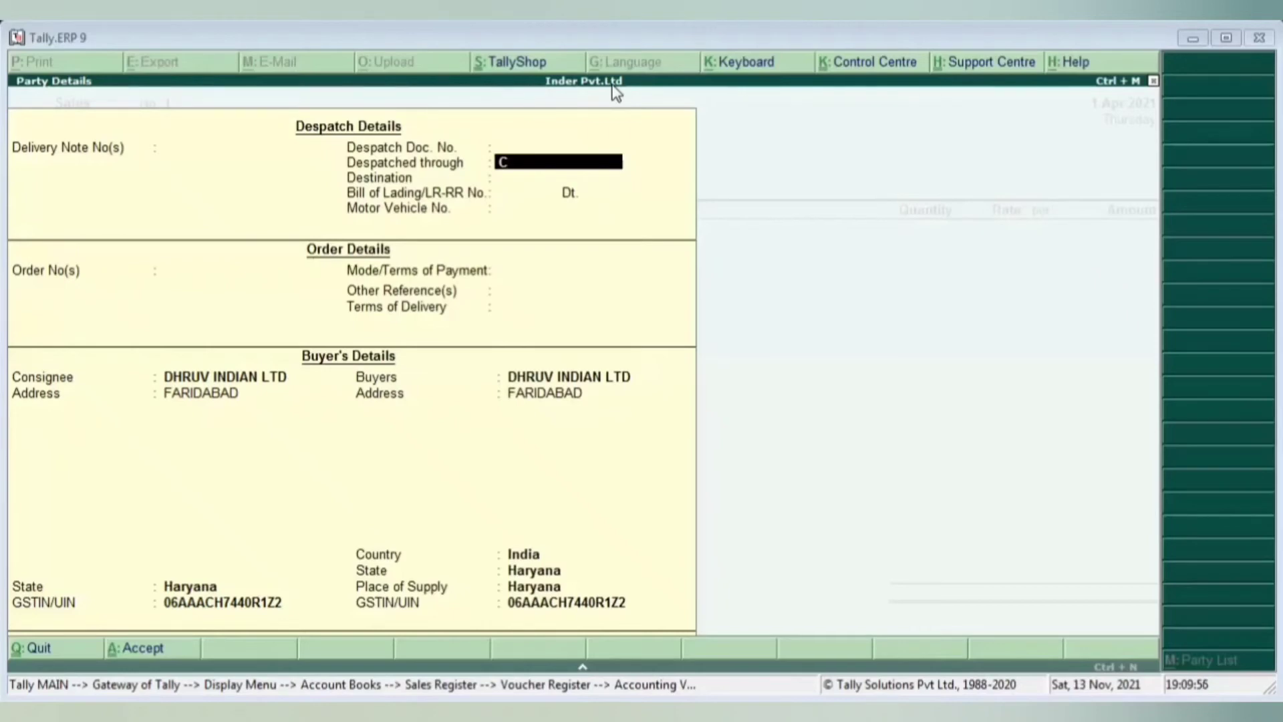
key(BackSpace)
text(BY R)
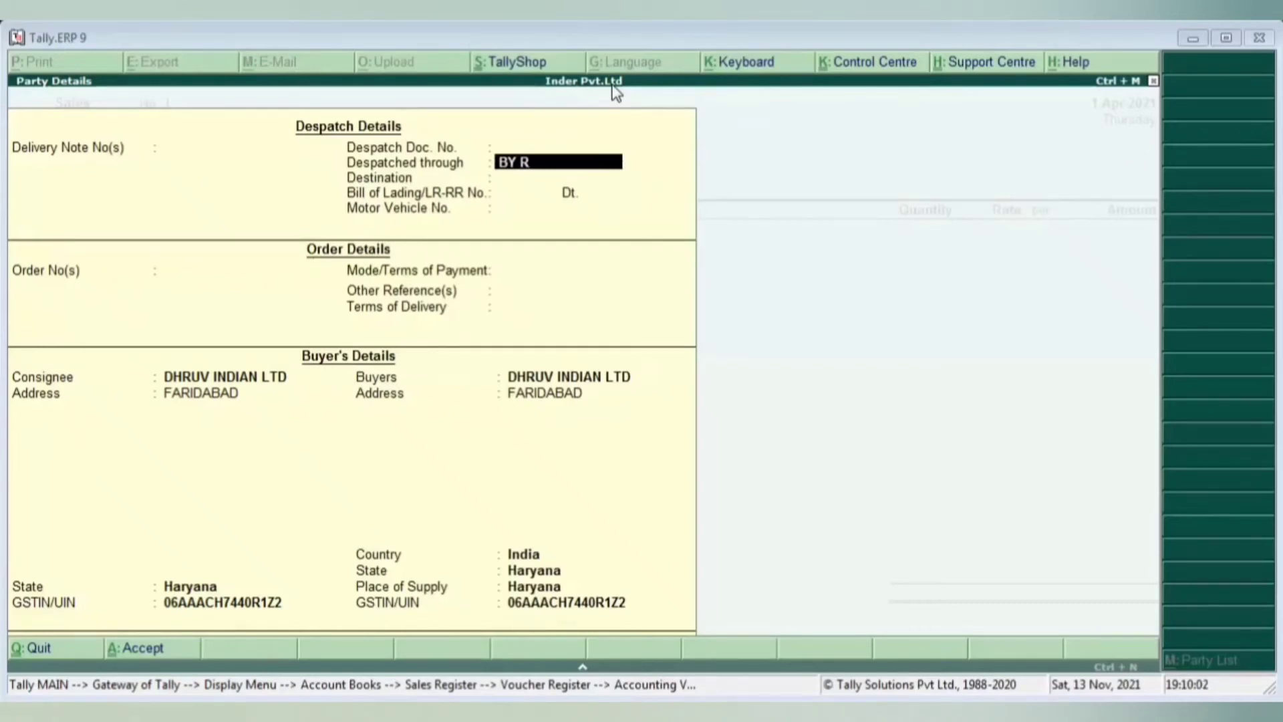
key(BackSpace)
key(BackSpace)
key(BackSpace)
key(BackSpace)
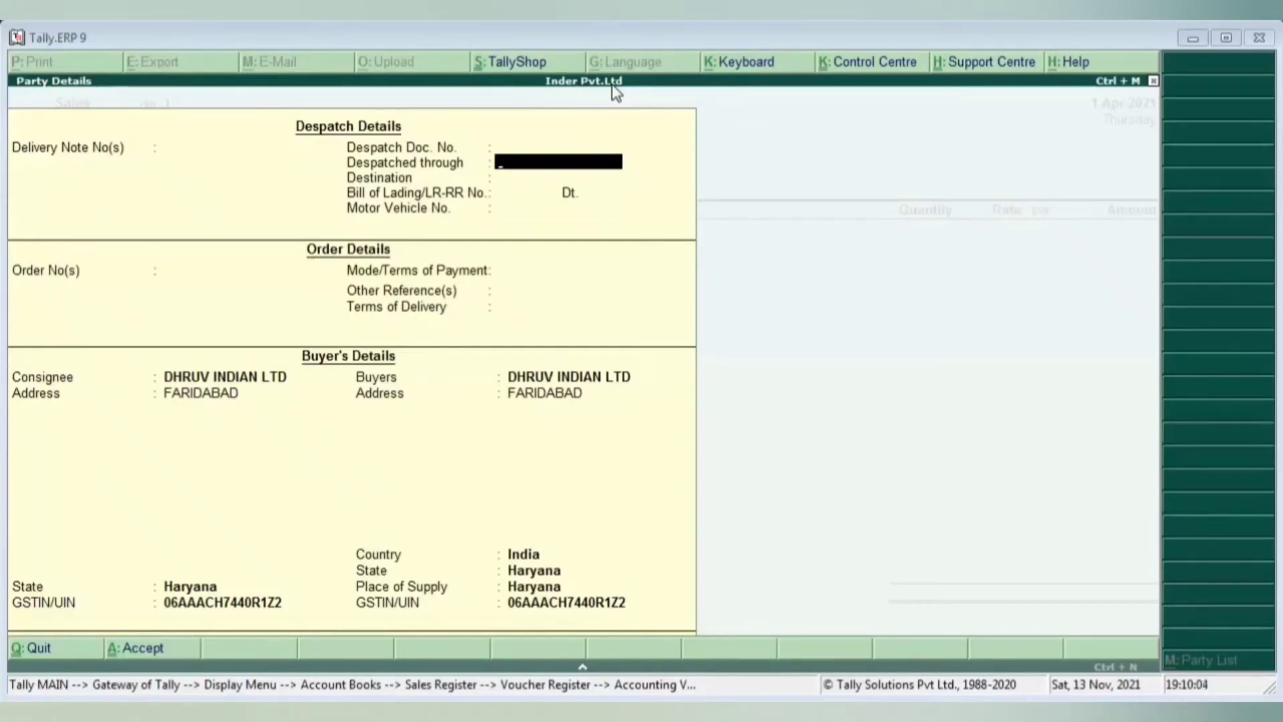
text(CAR)
key(BackSpace)
key(BackSpace)
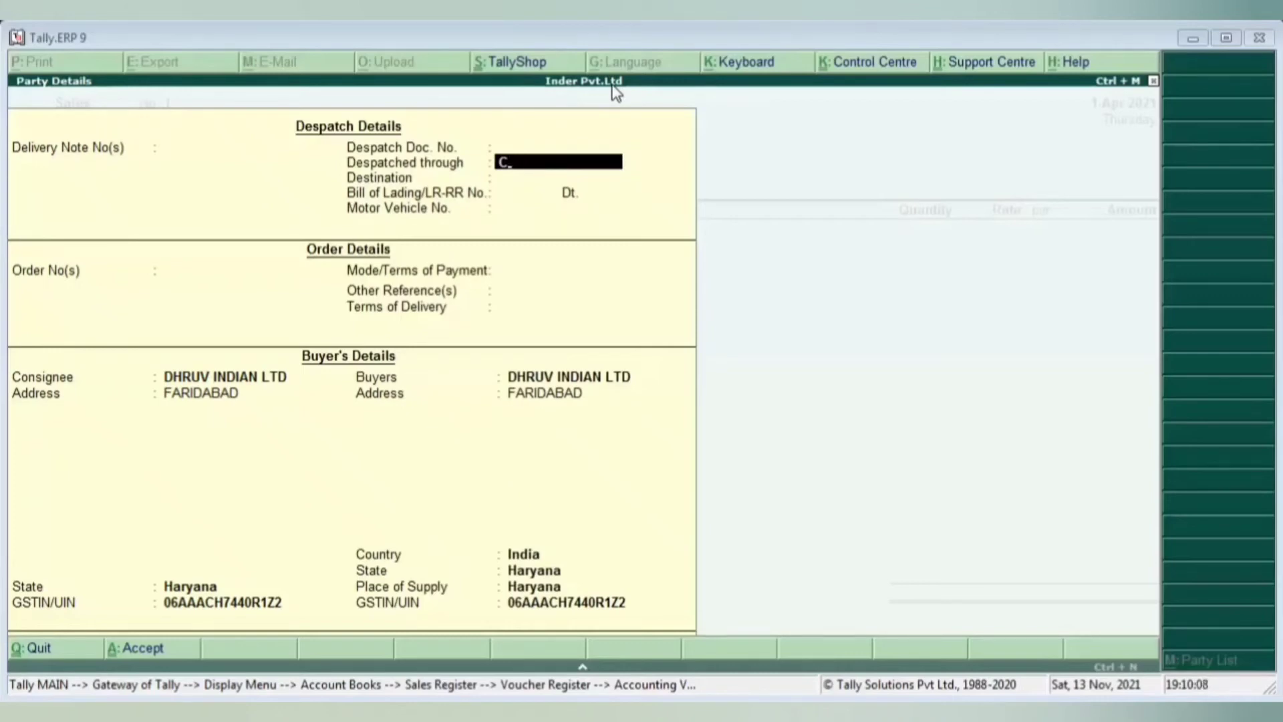
text(AR)
key(Return)
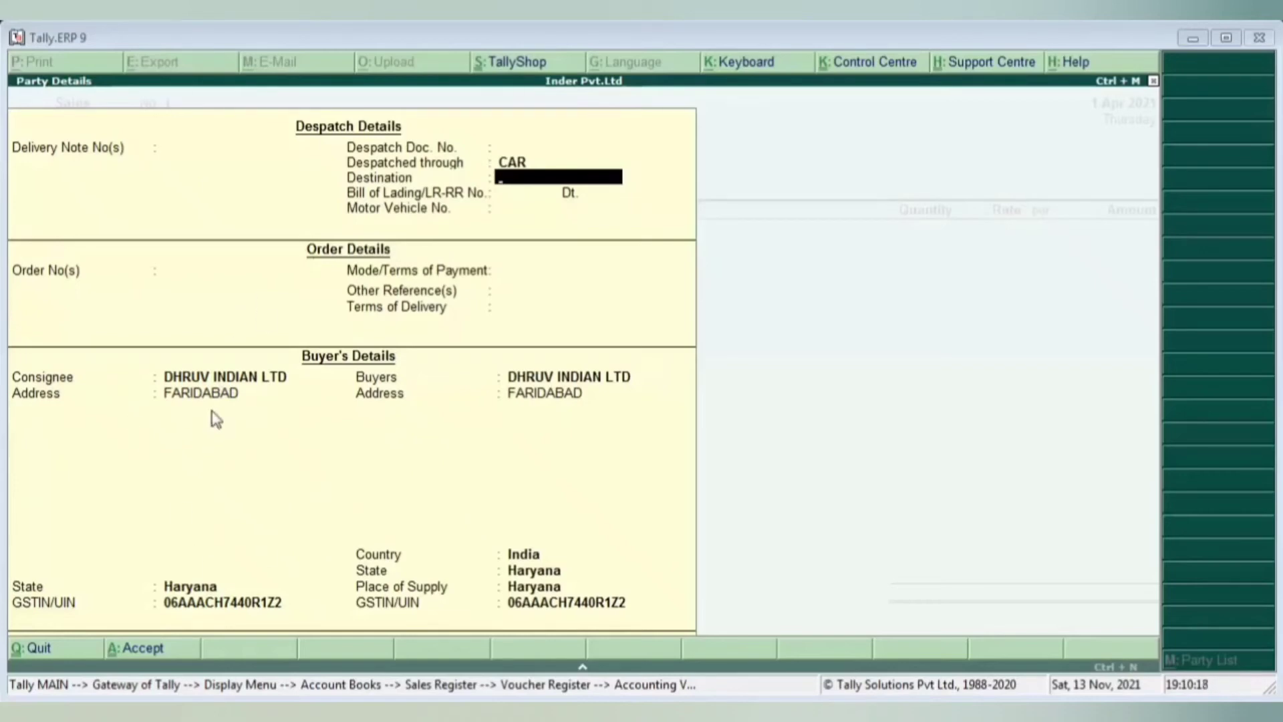
- Enter FARIDABAD as the destination
text(FARIDABV)
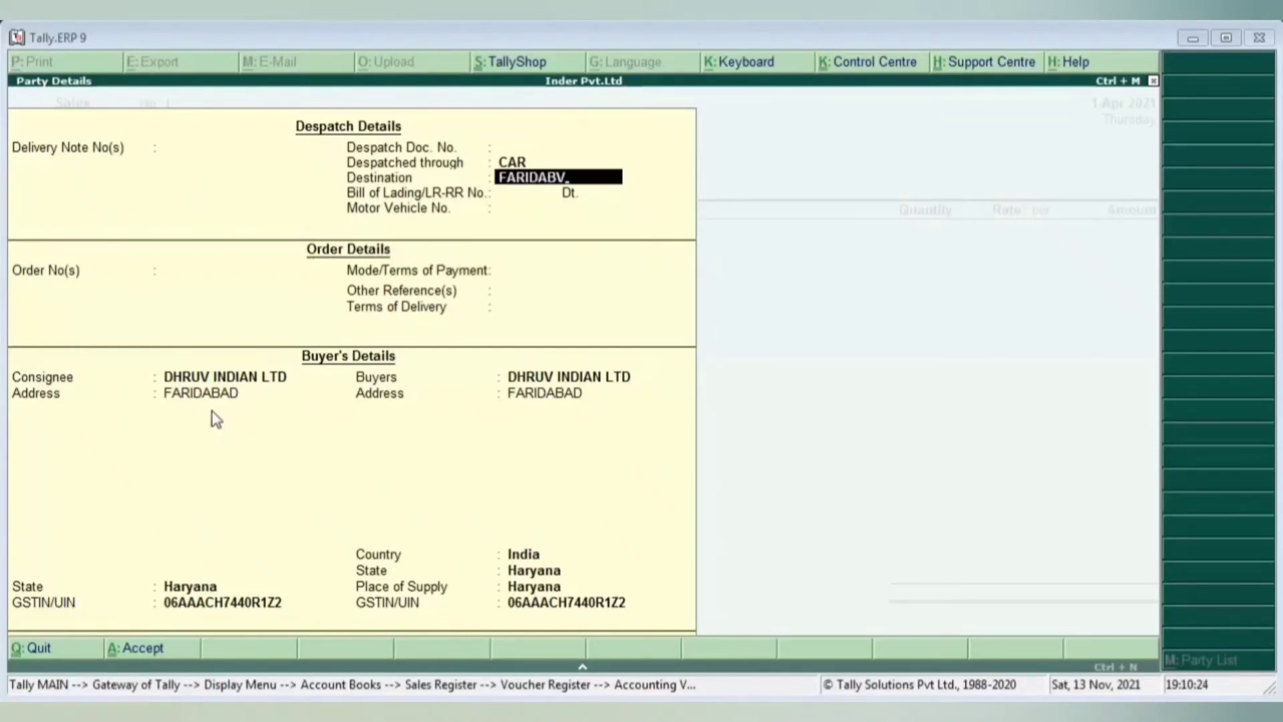
key(BackSpace)
key(BackSpace)
key(BackSpace)
text(ABAD)
key(Return)
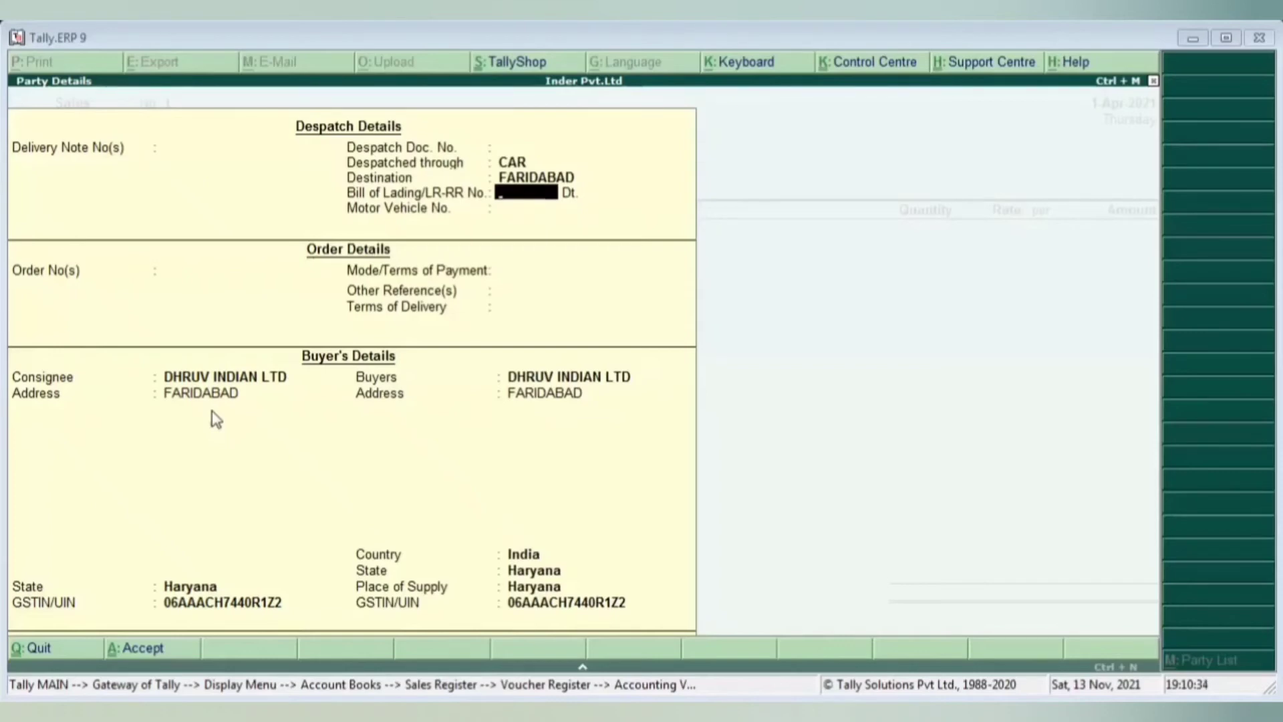
- Record Bill of Lading/LR-RR No. 111 dated 1-Apr-2021
key(Return)
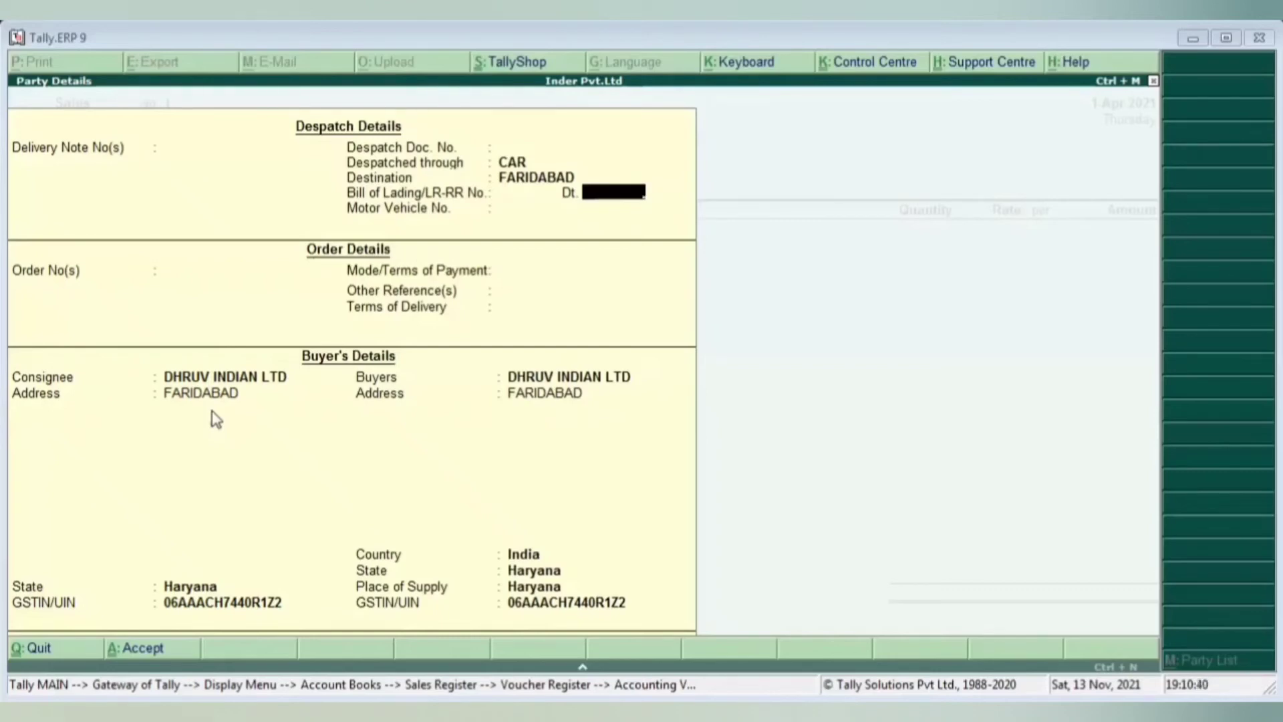
key(BackSpace)
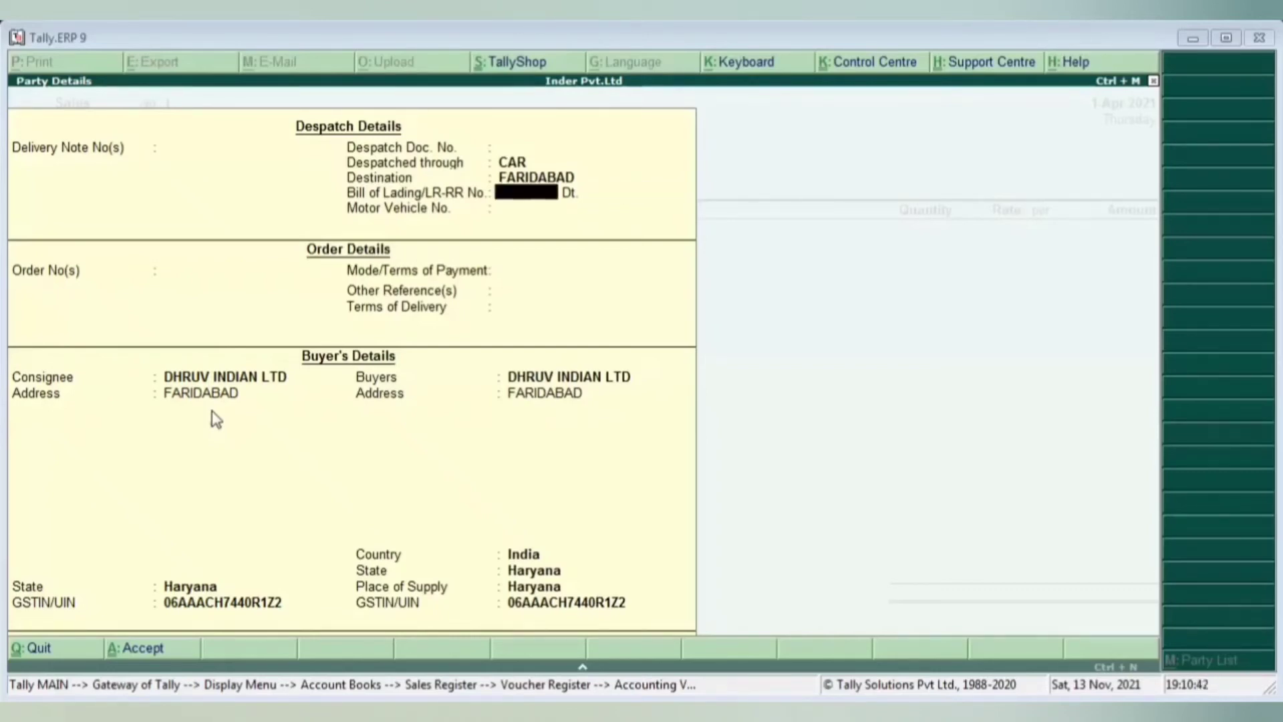
text(111)
key(Return)
text(1.4.)
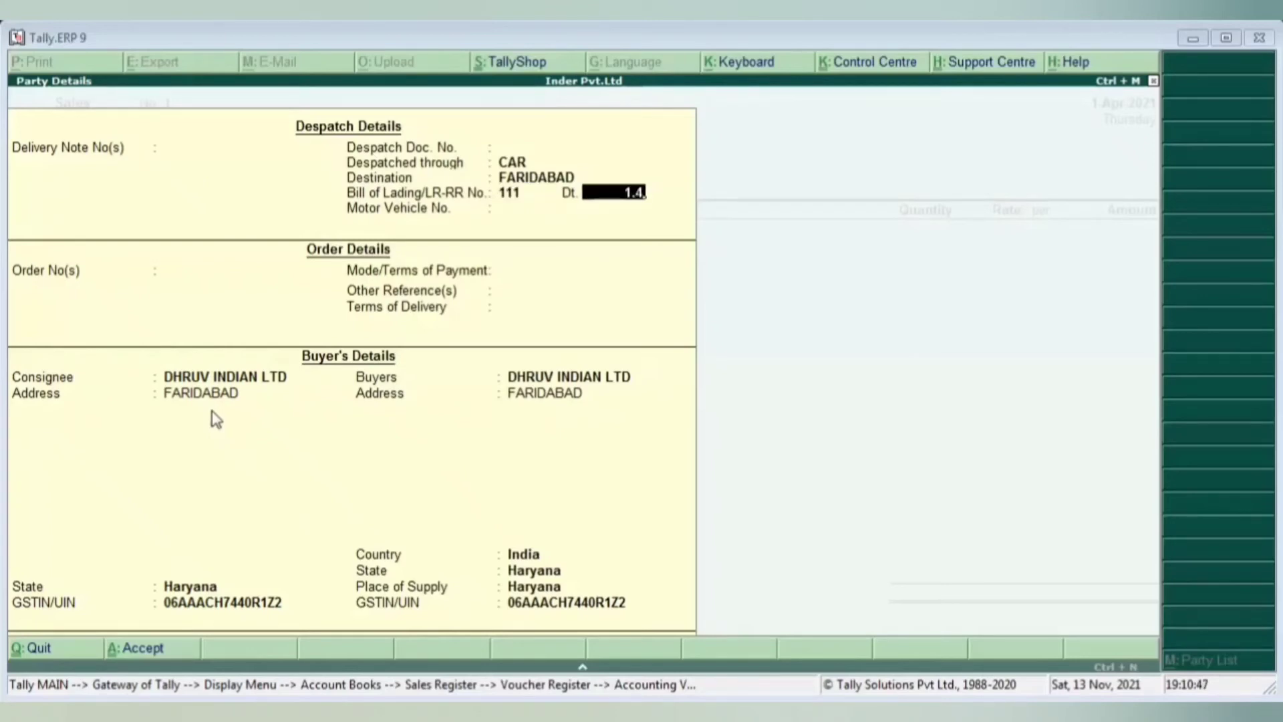
key(Return)
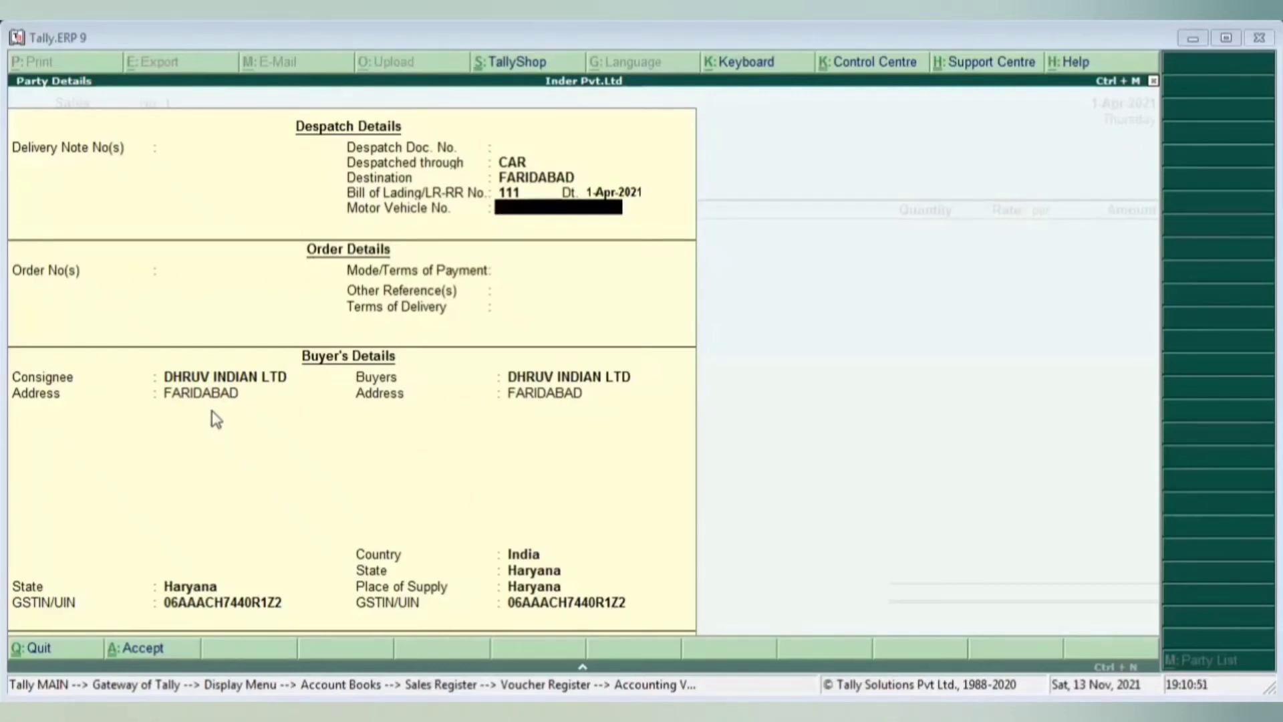
text(HR0555)
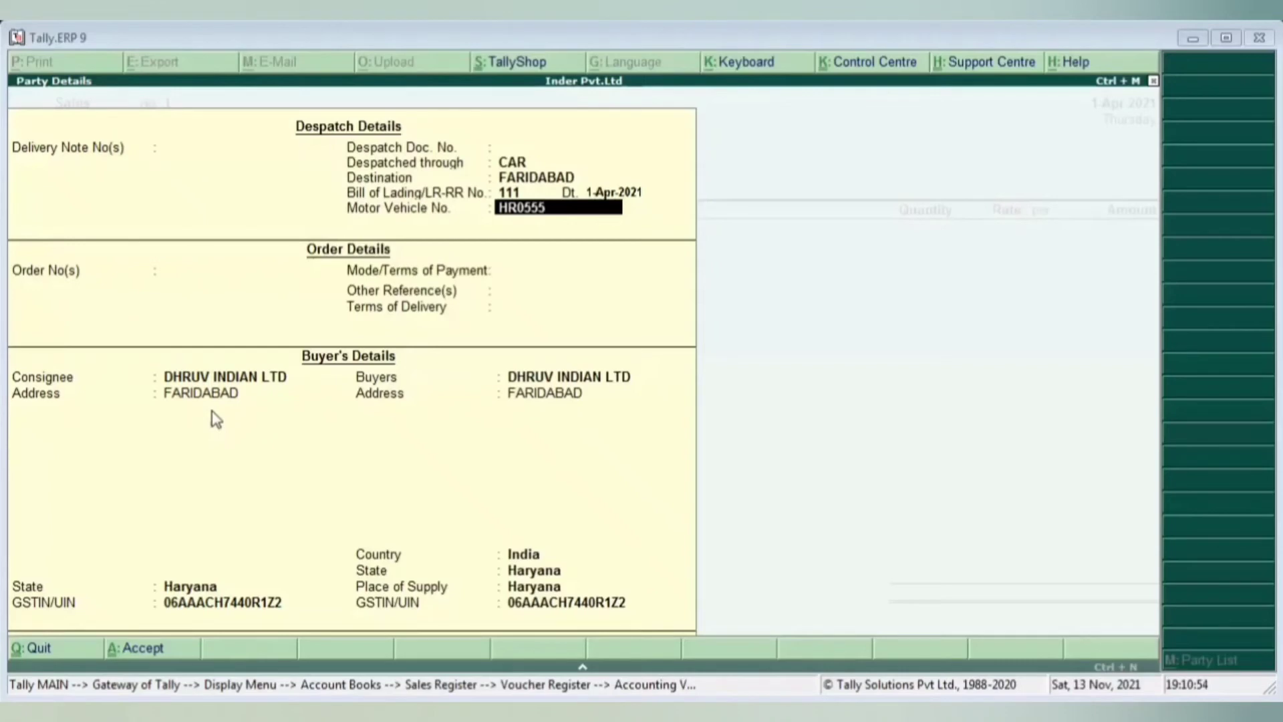
key(BackSpace)
key(BackSpace)
key(BackSpace)
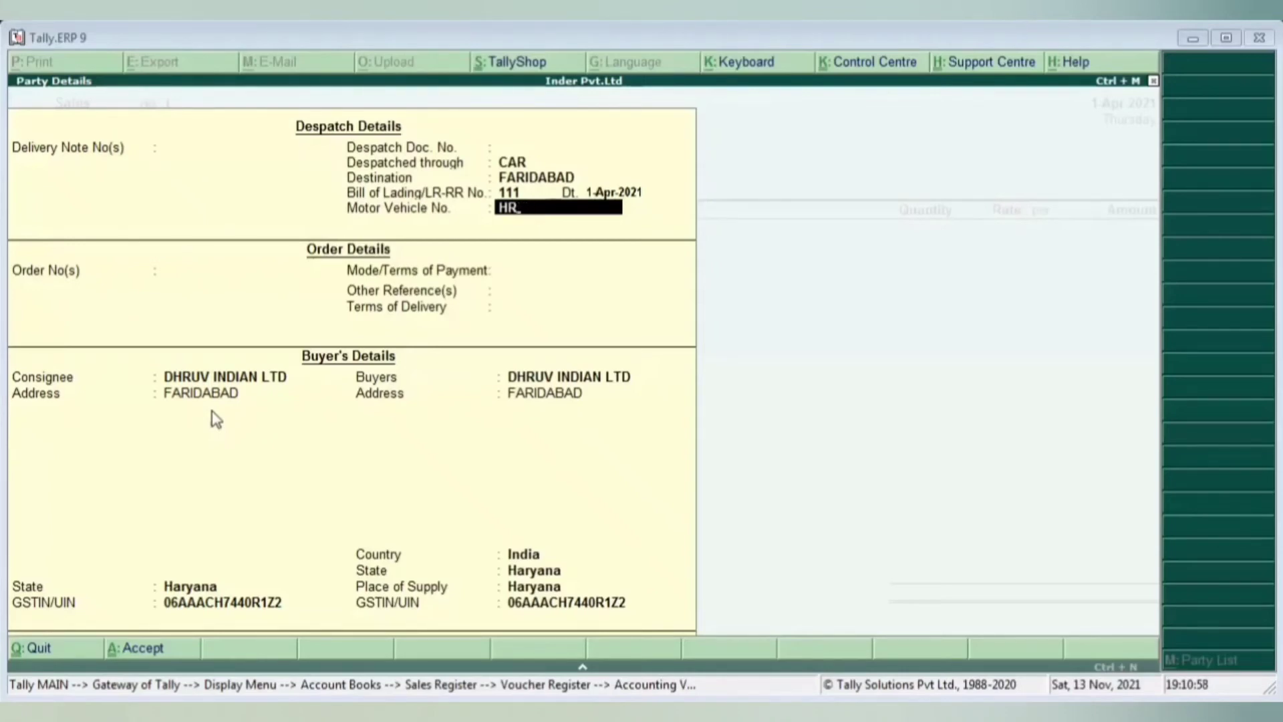
text(45 J 5520)
key(Return)
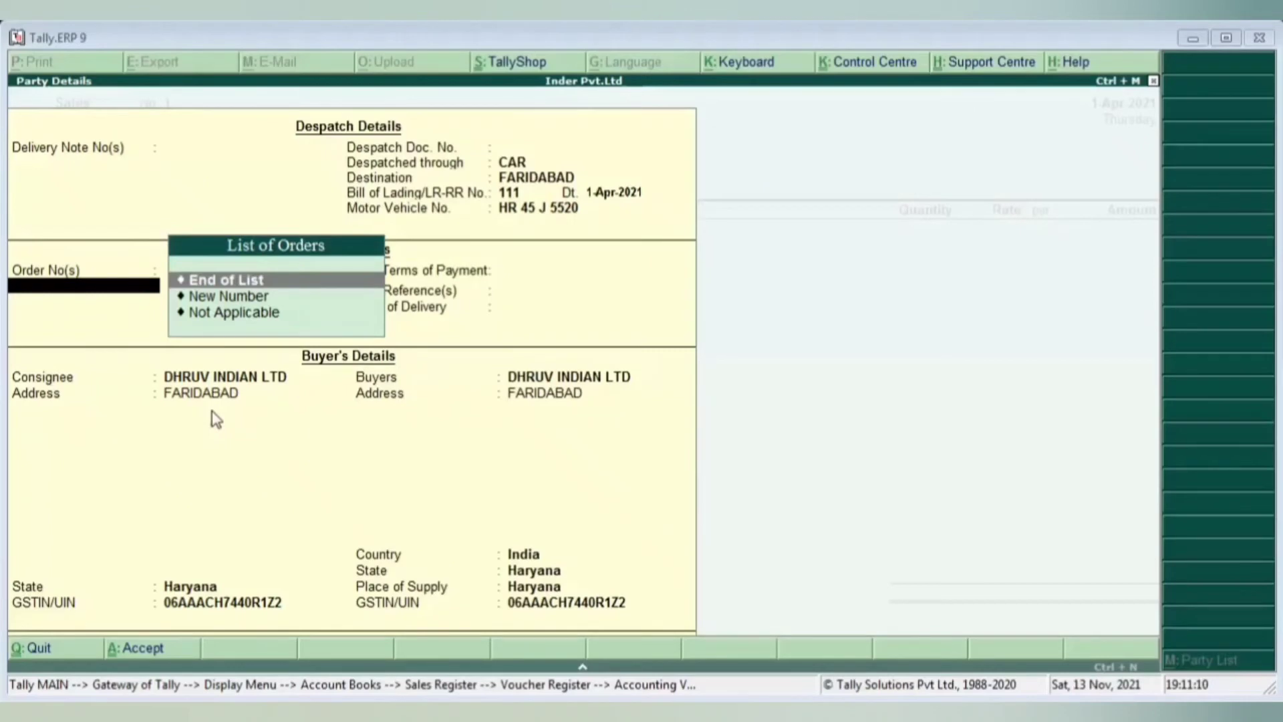
key(Down)
key(Return)
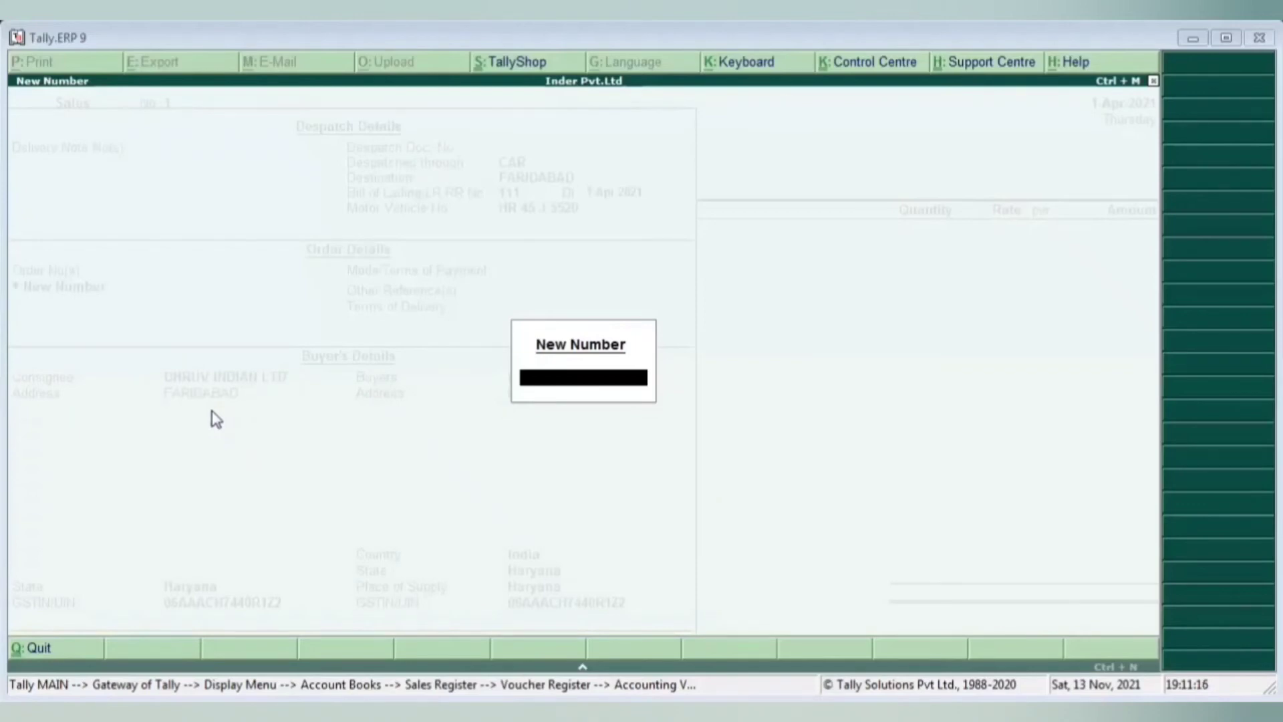
- Enter order number Telephonic and accept the order date 1-Apr-2021
text(Telephonos)
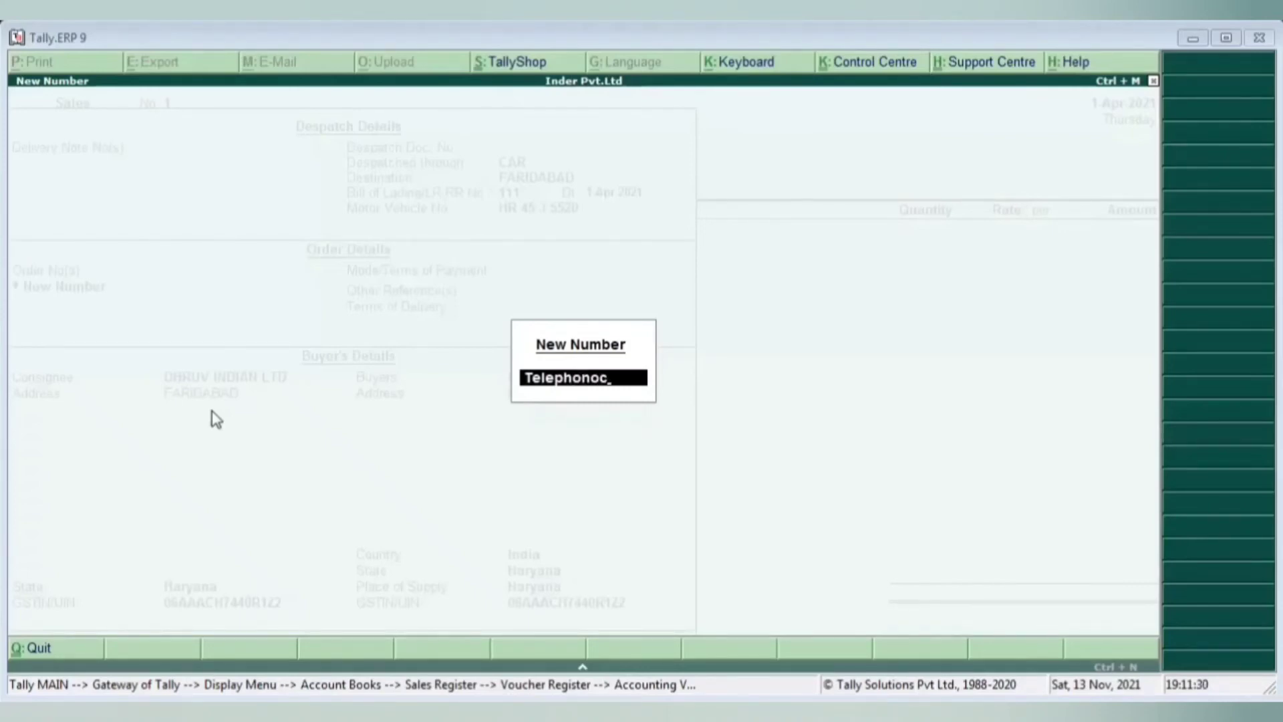
key(BackSpace)
key(BackSpace)
text(e)
key(BackSpace)
text(ic)
key(Return)
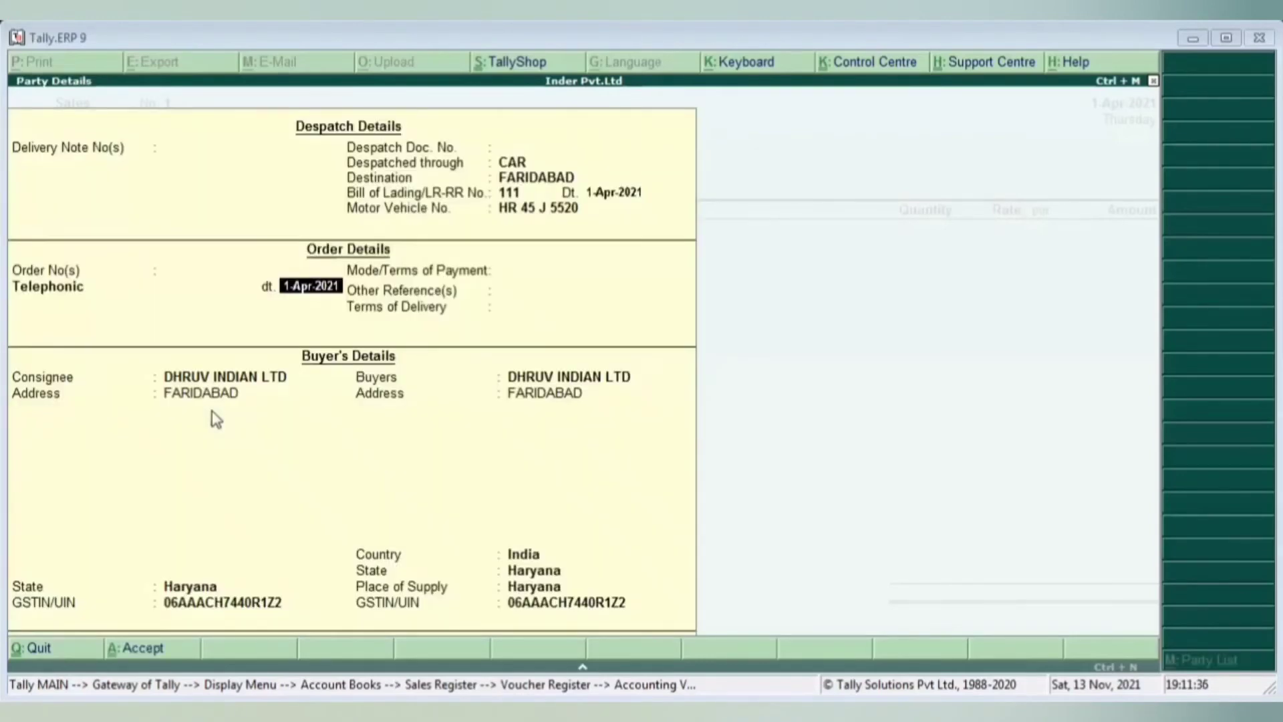
key(Return)
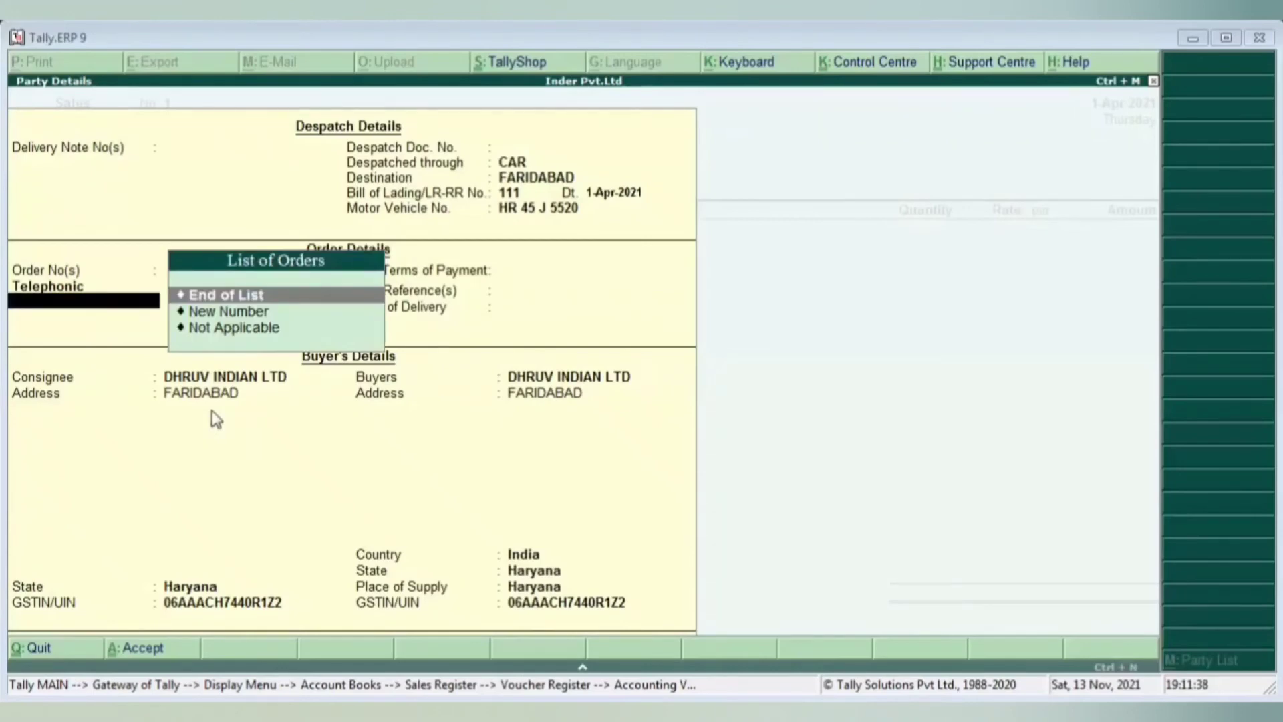
- Set Mode/Terms of Payment to Within 3 Days
key(Return)
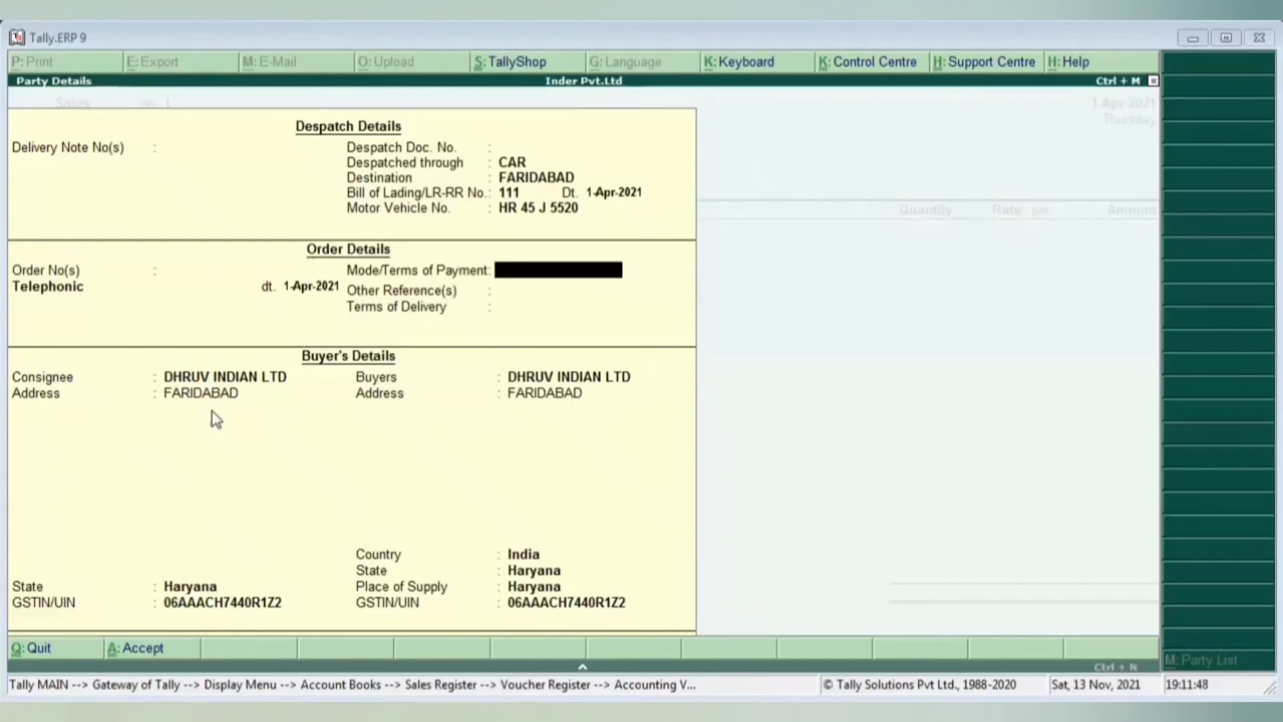
text(Within 3 Days)
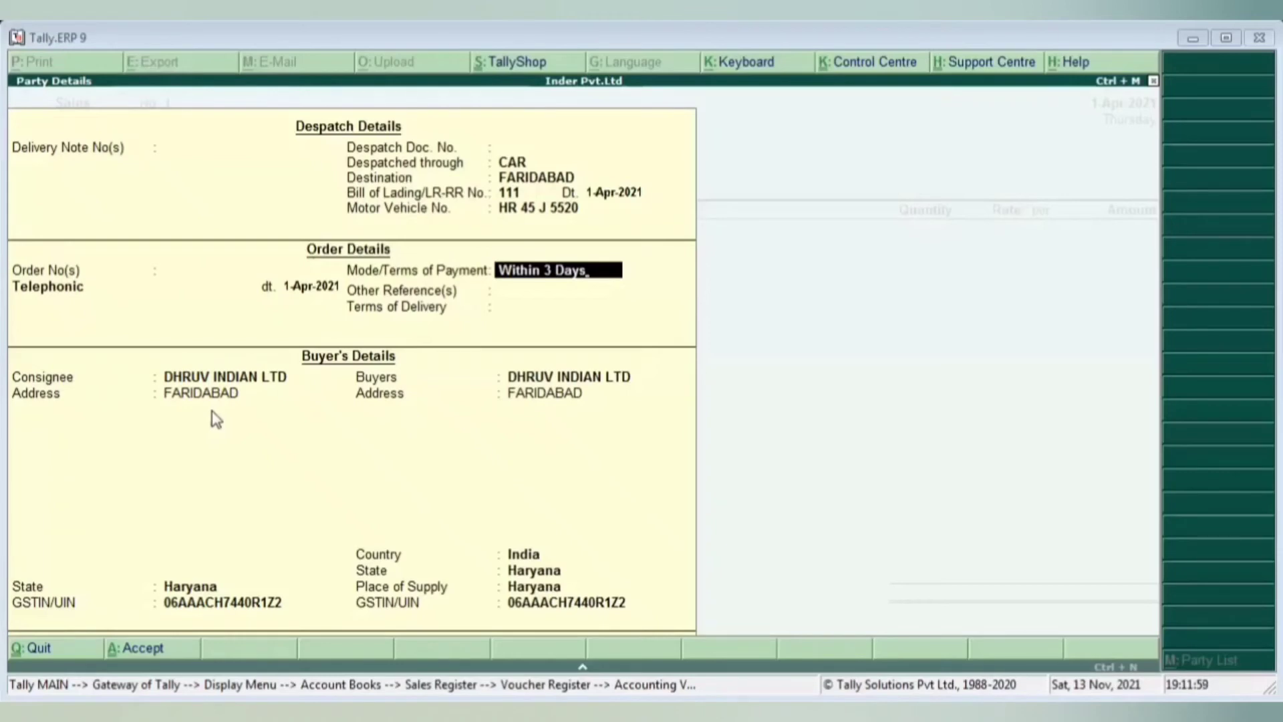
key(Return)
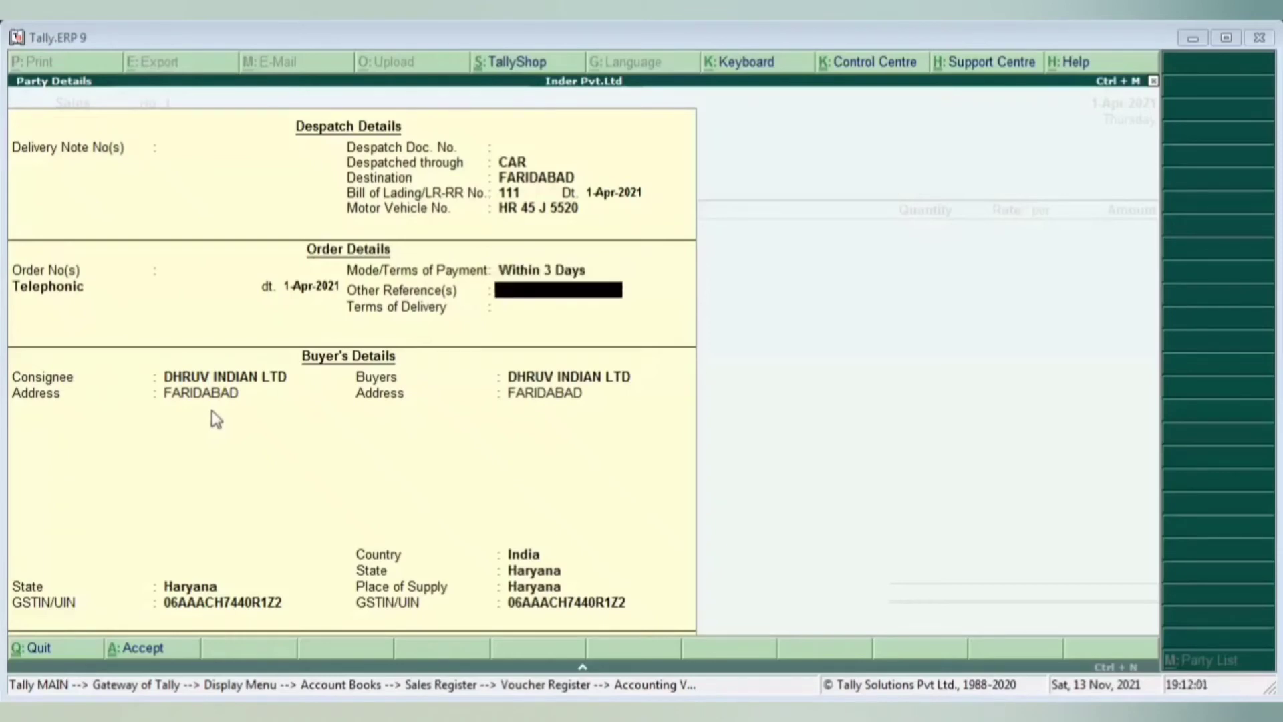
key(BackSpace)
- Enter 'Due Date for Payment-4.4.2021' as the other reference
key(Return)
text(D)
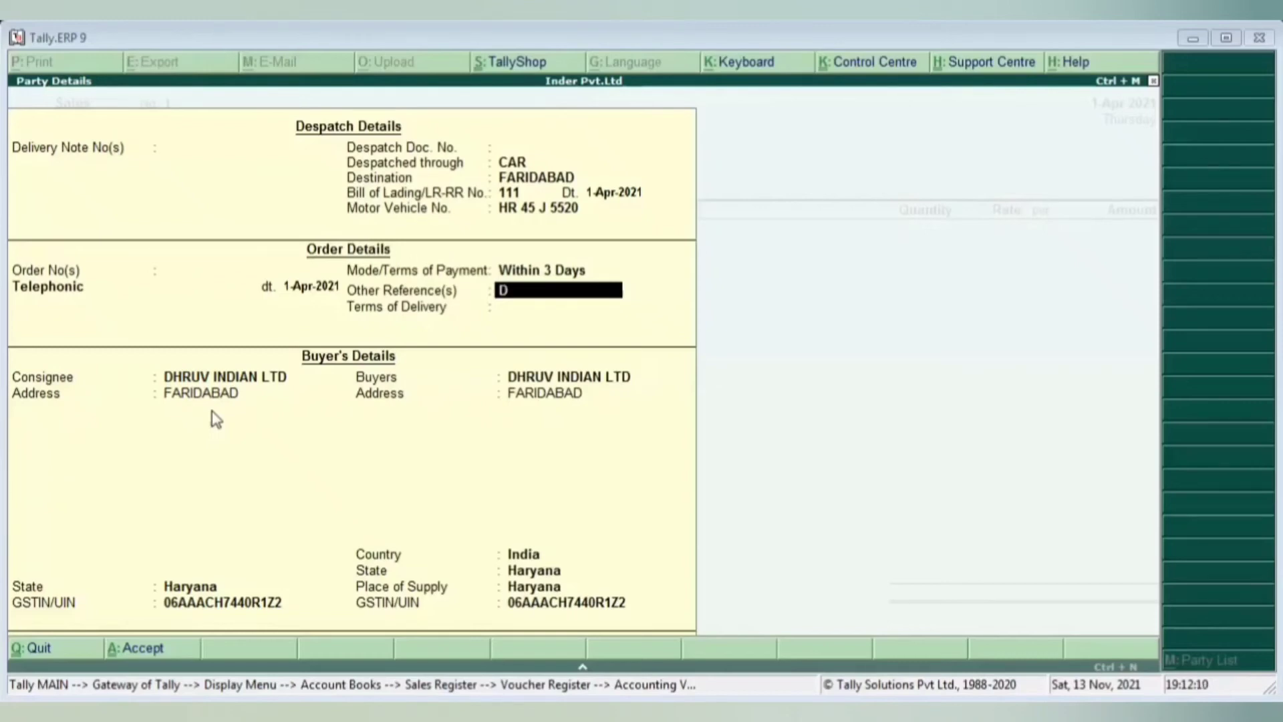
text(ue Date)
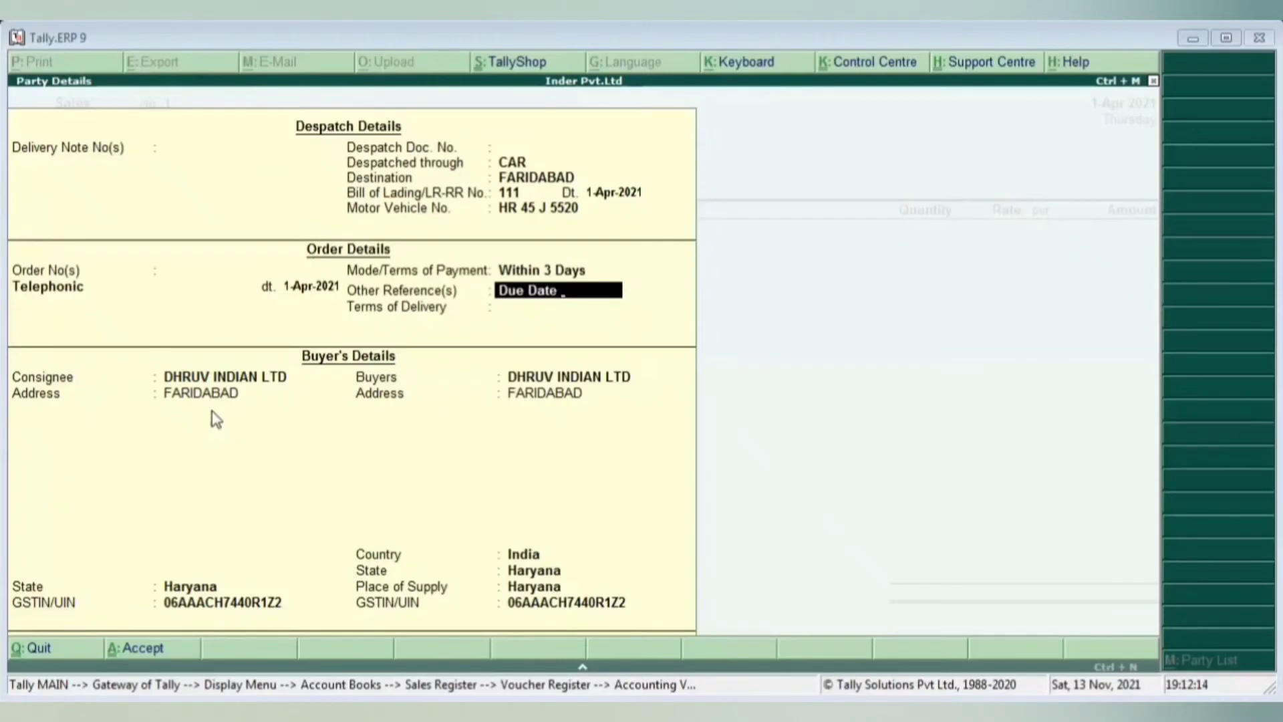
text( for)
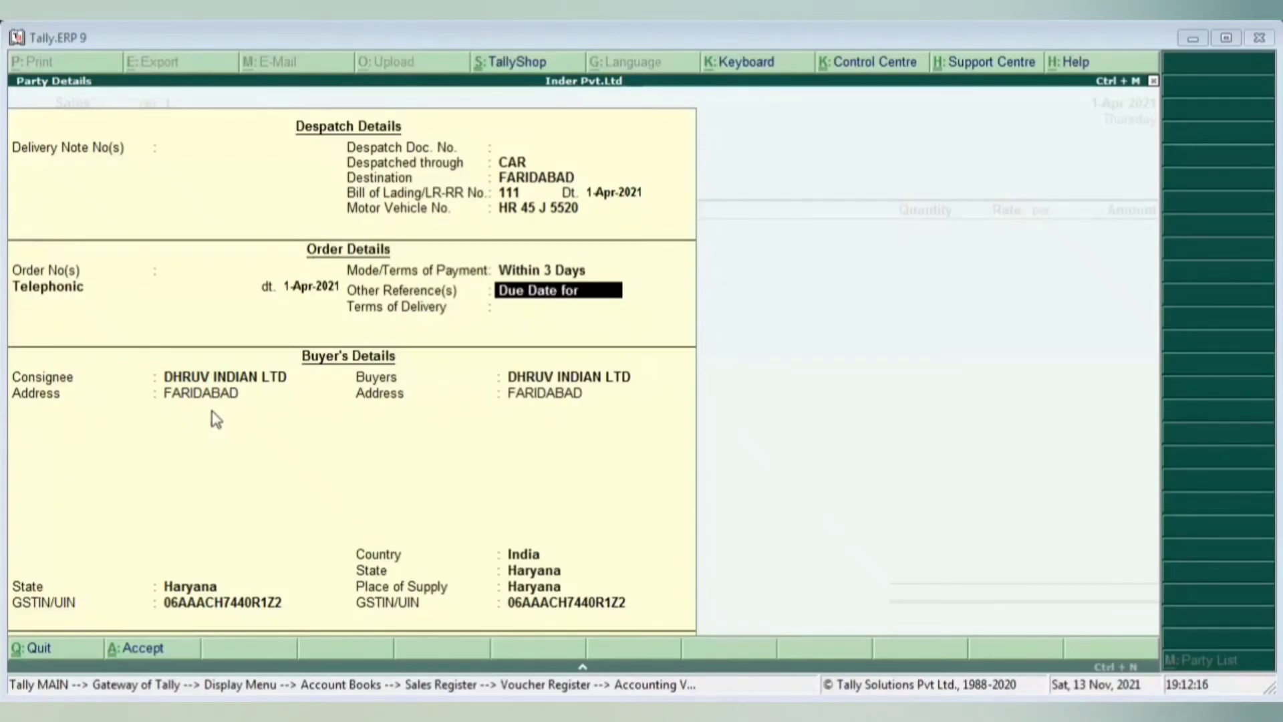
text( Payment)
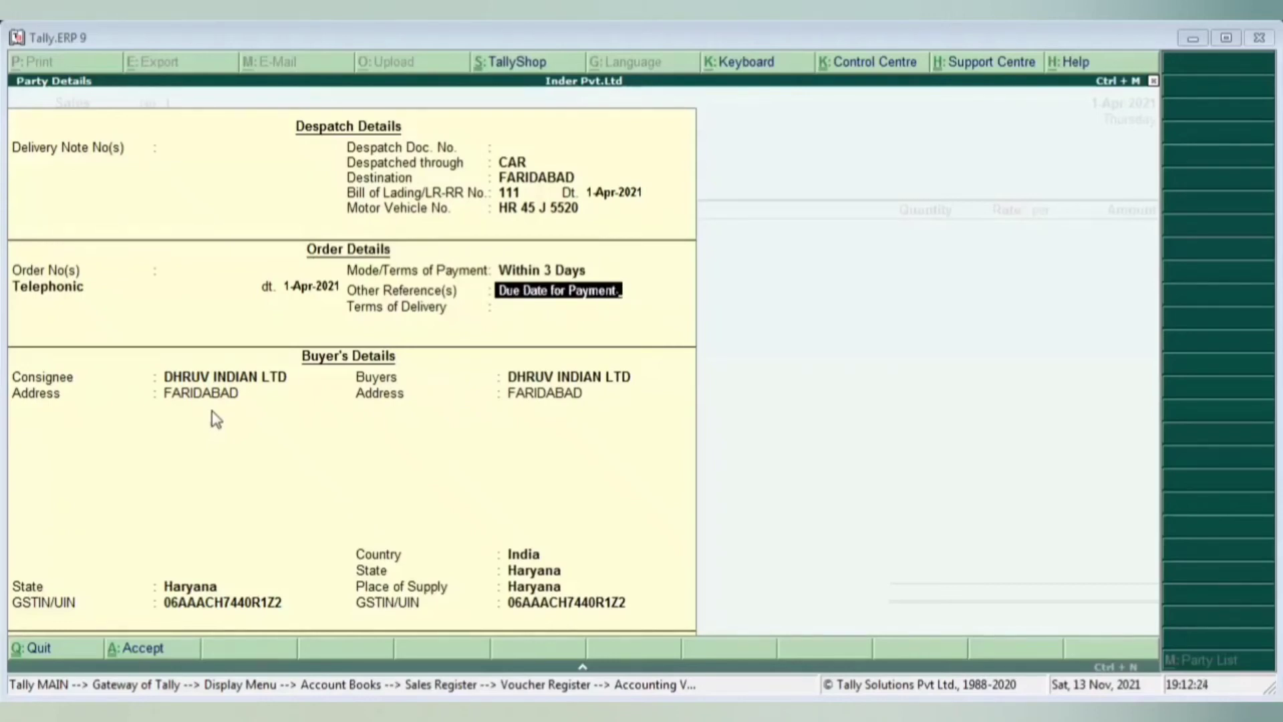
text(4.)
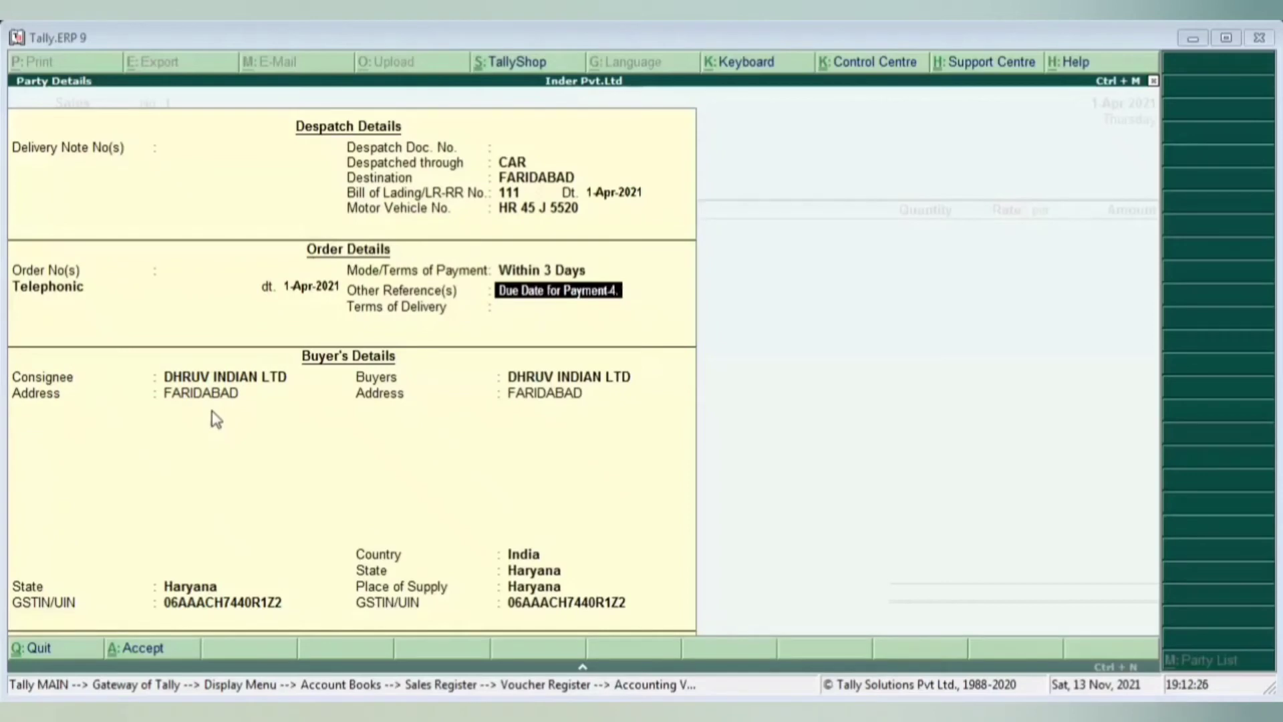
text(4.2021)
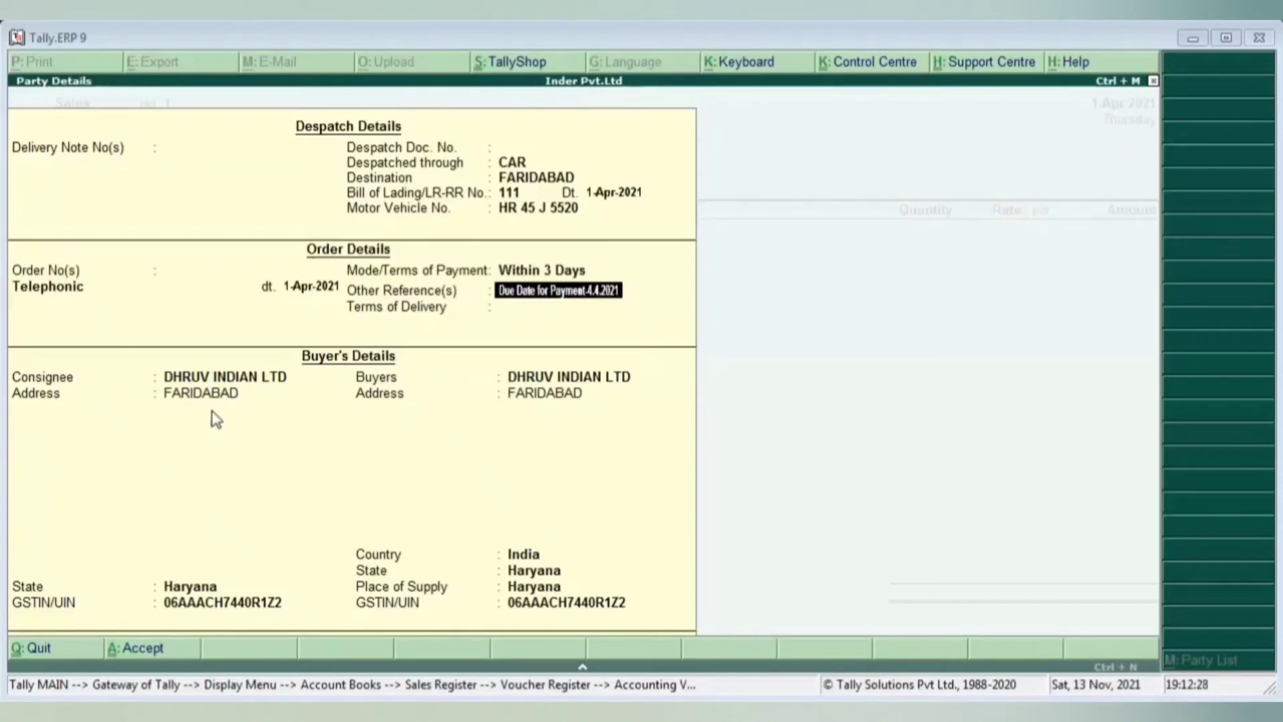
key(Return)
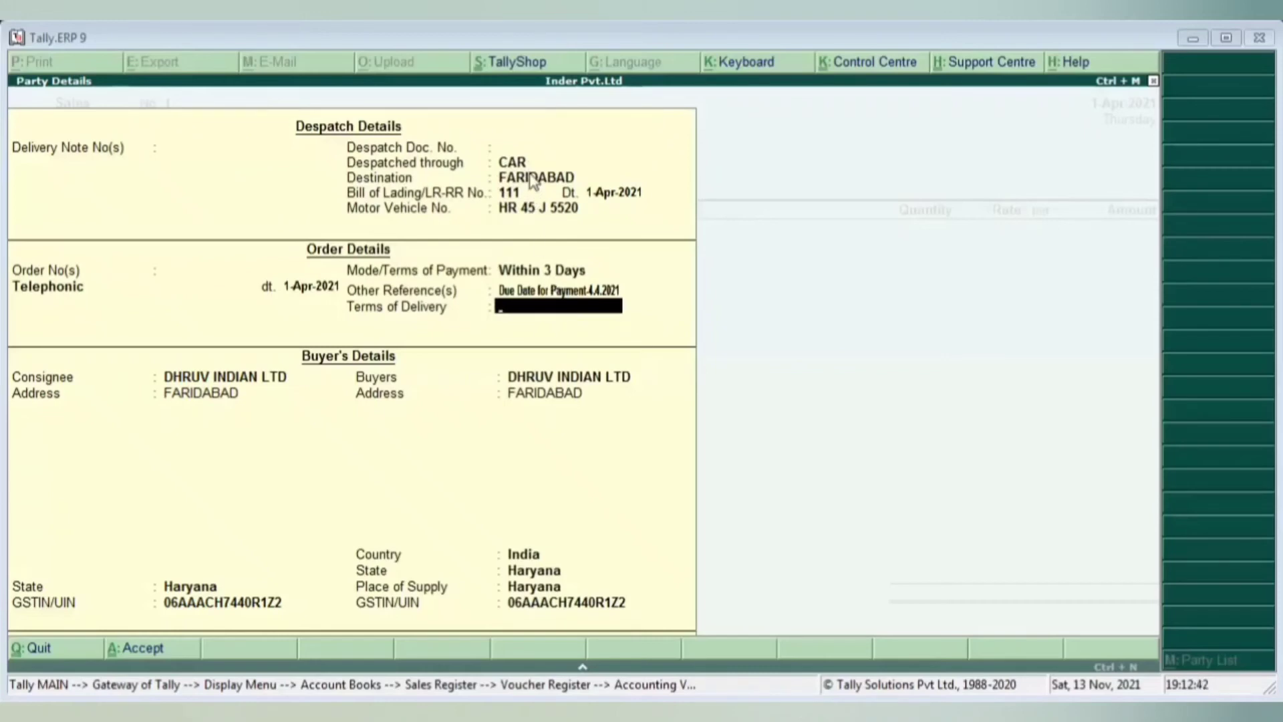
- Set Terms of Delivery to 'Freight to Be Paid by Consignee' and accept the Party Details
key(Return)
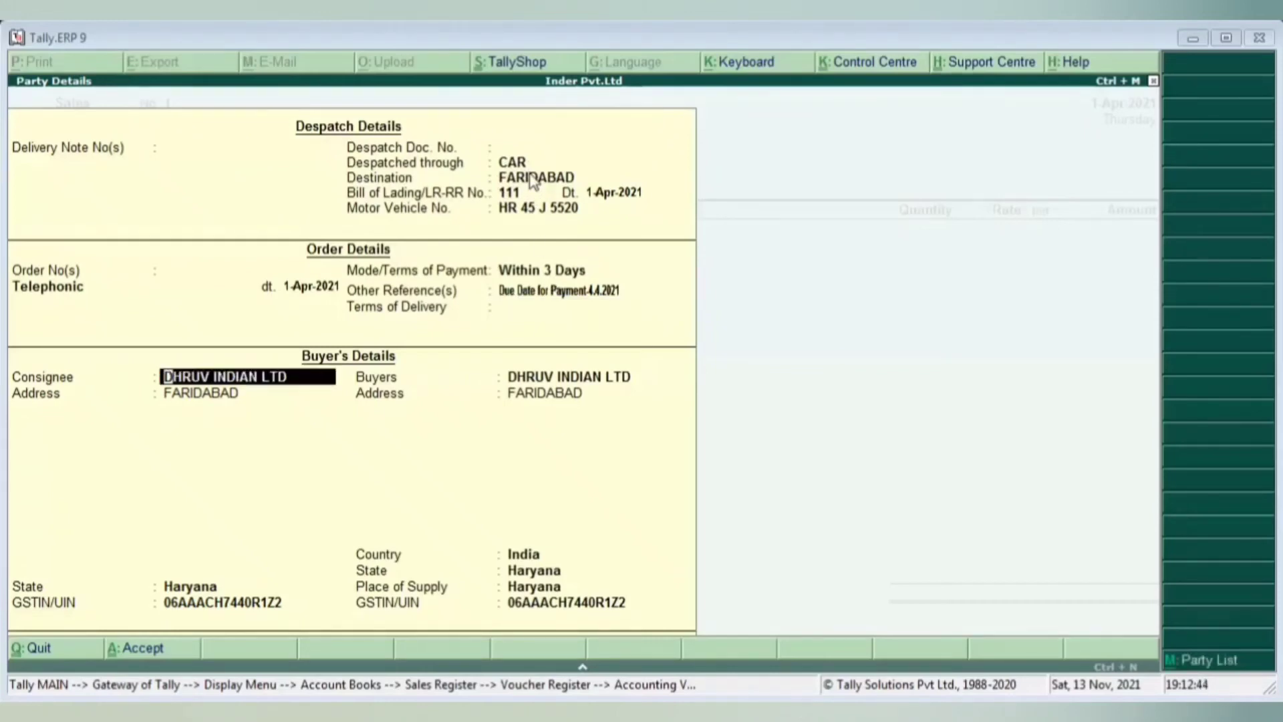
key(BackSpace)
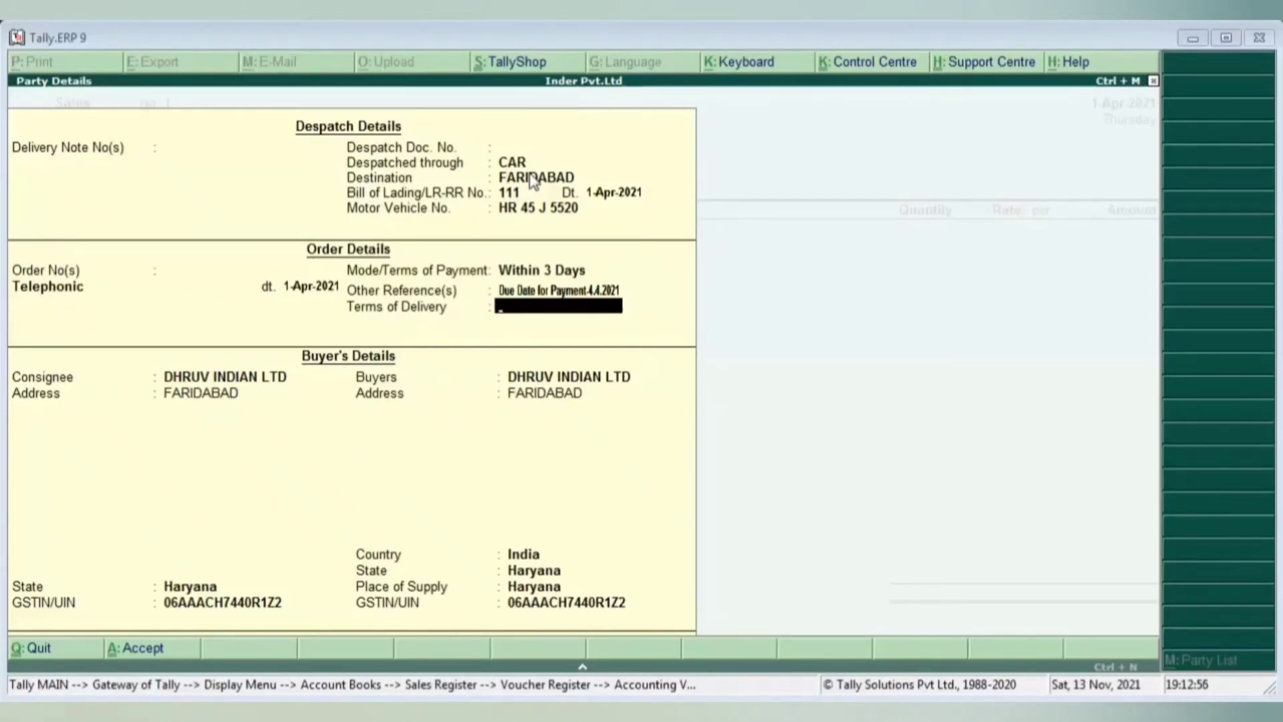
text(Freight)
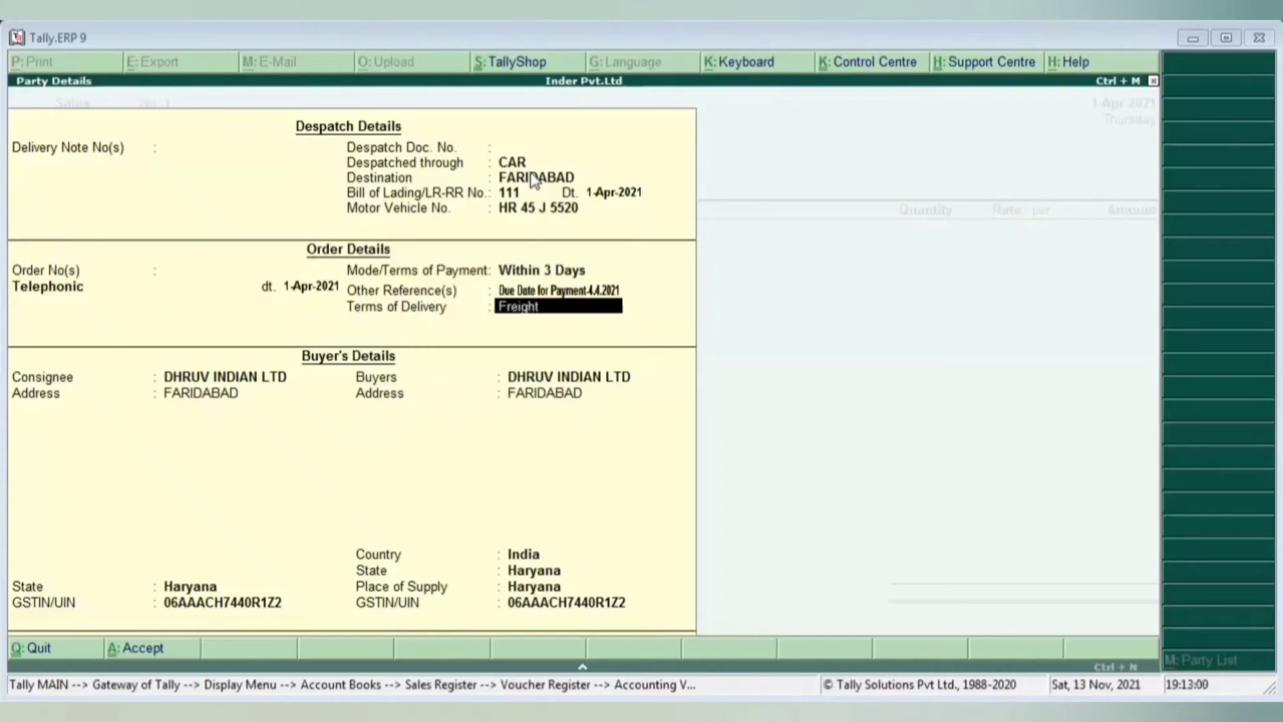
text( t)
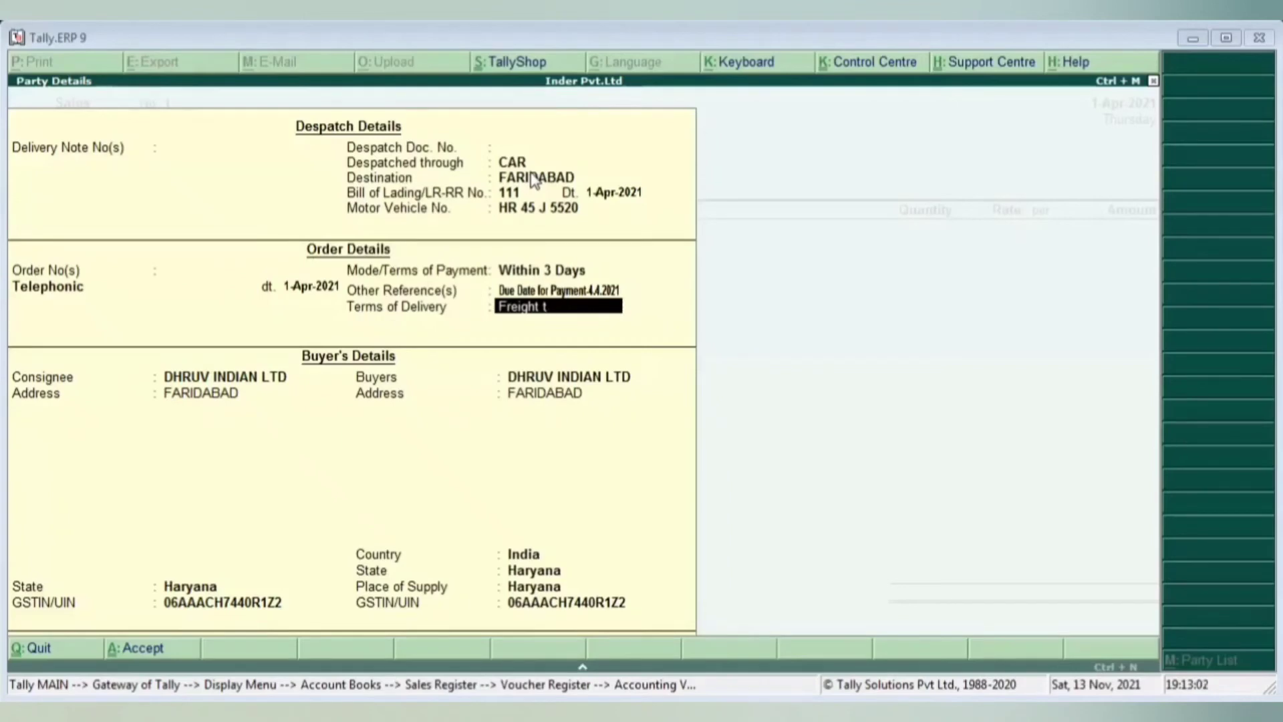
text(o Be Paid by)
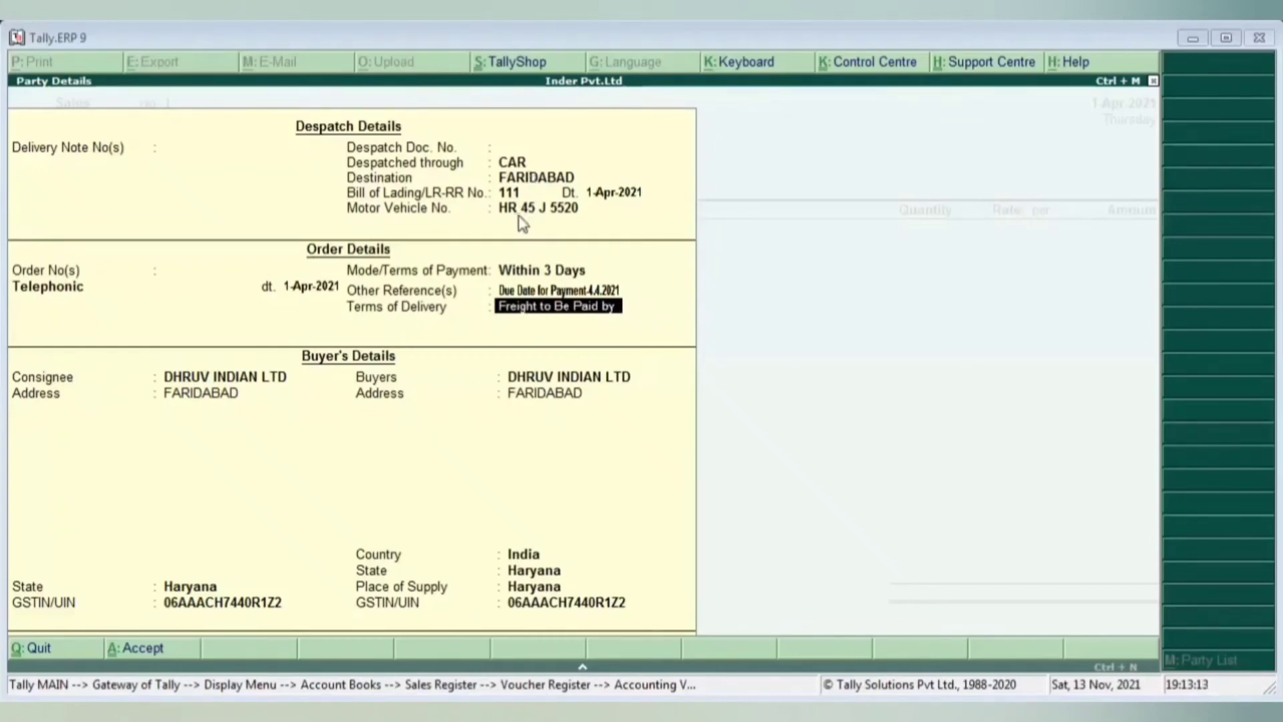
text( c)
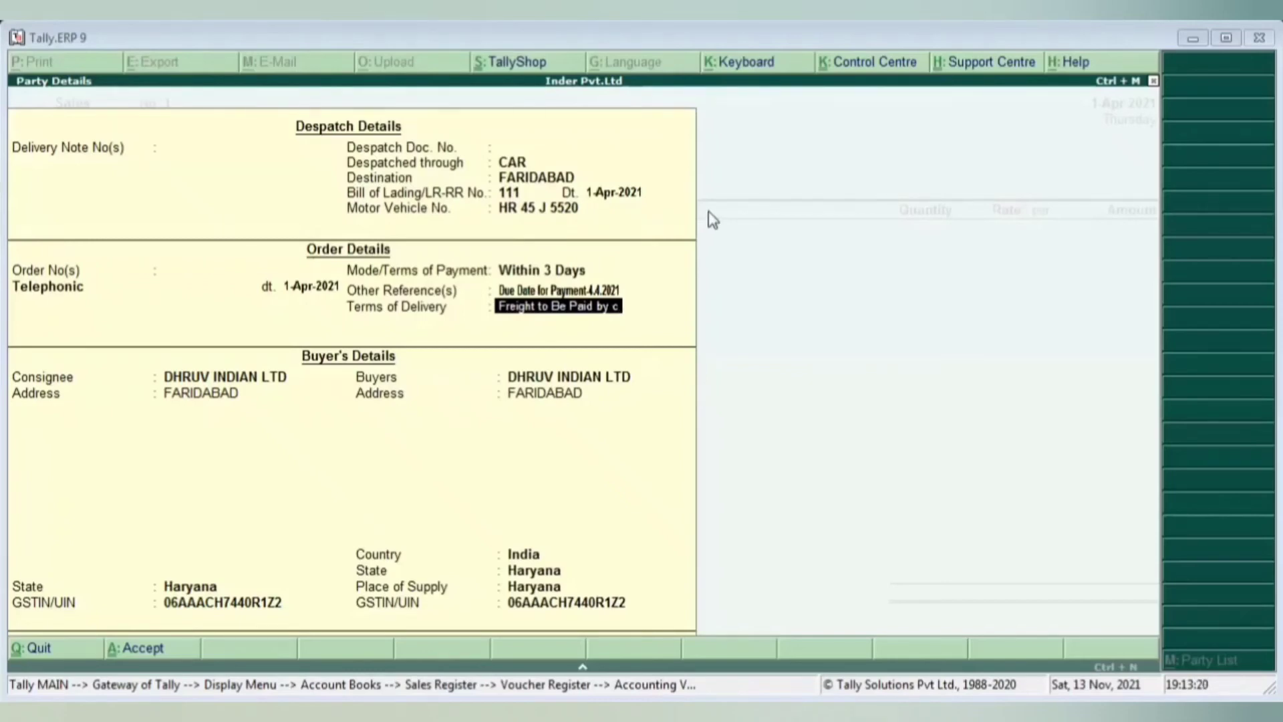
text(on)
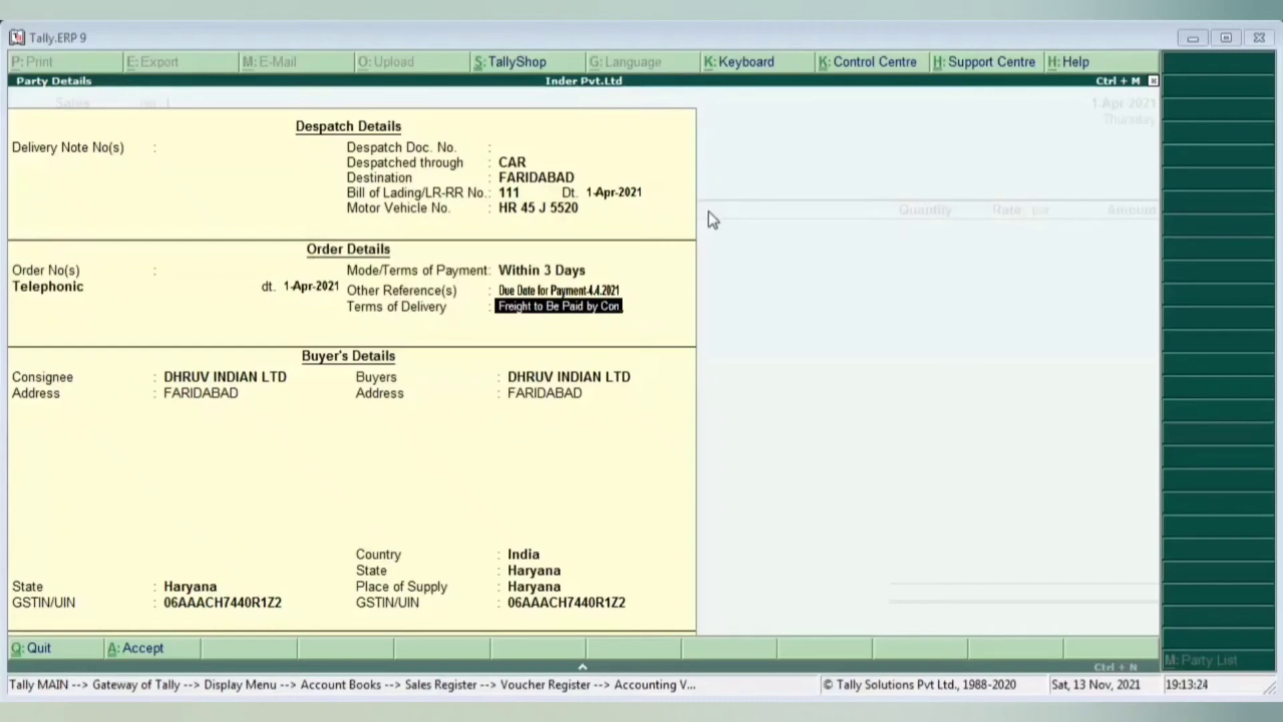
text(si)
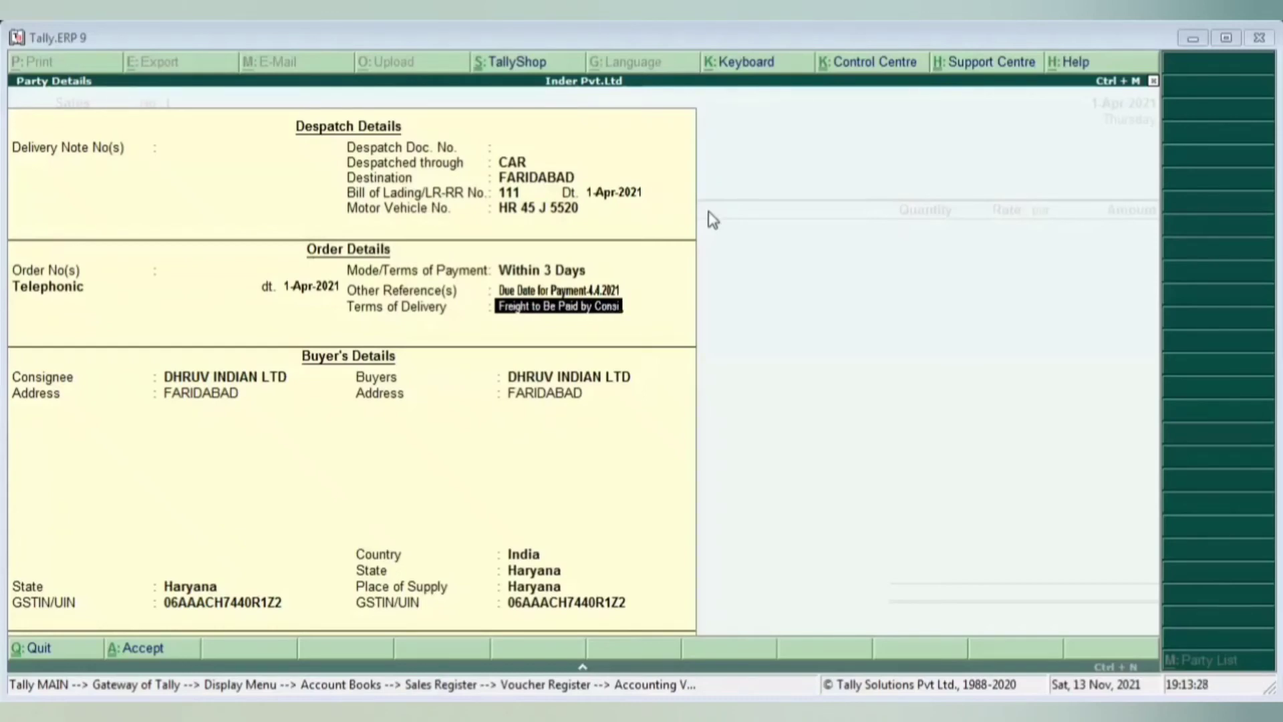
text(gnee)
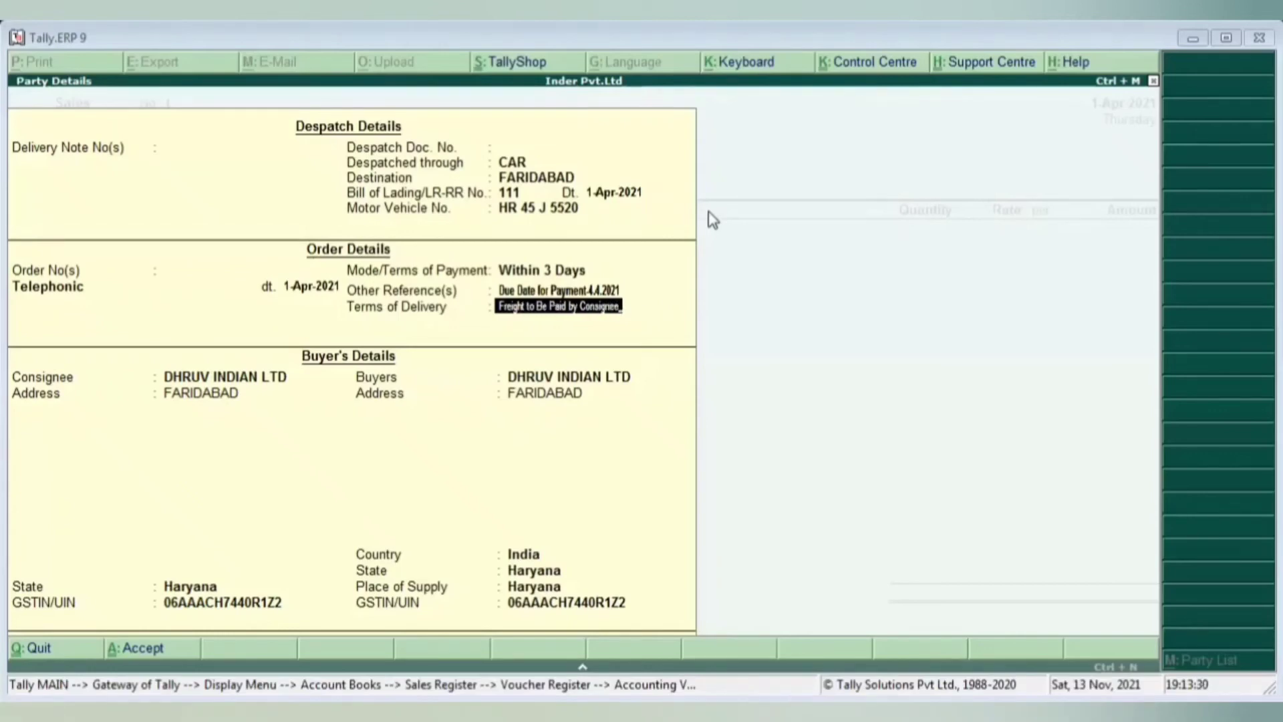
key(Return)
key(Return)
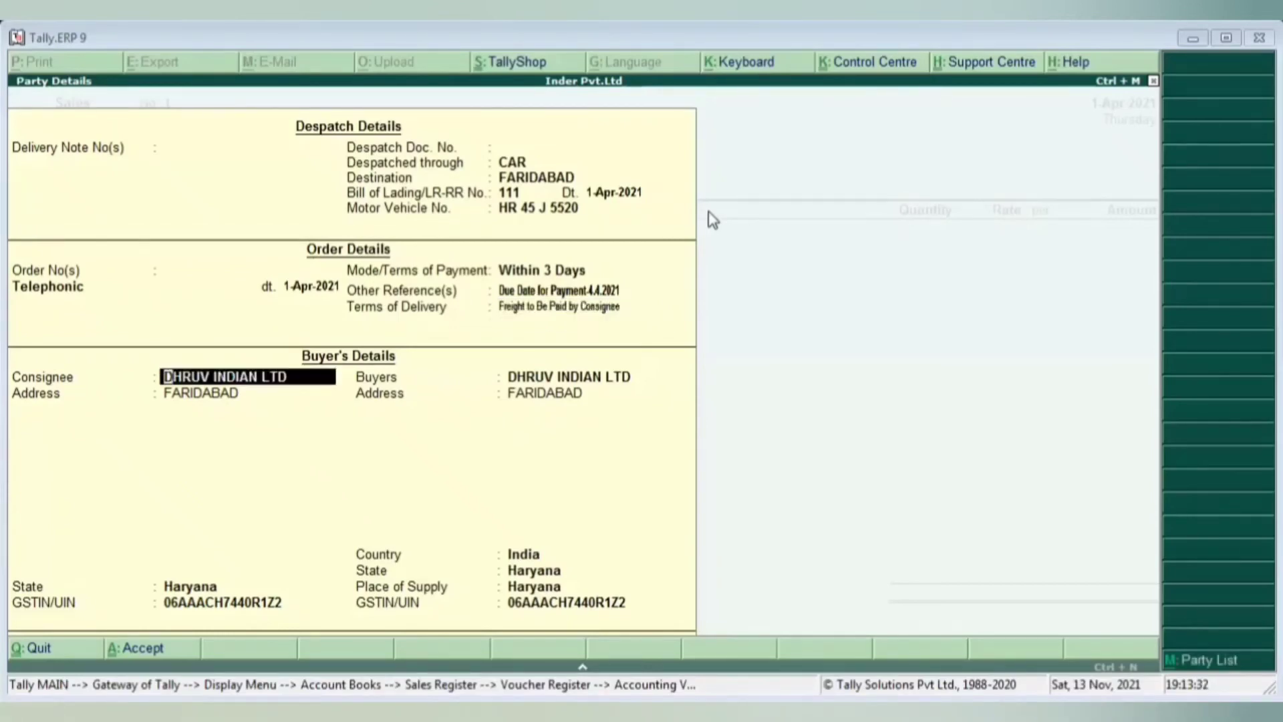
key(Return)
key(Return)
key(Return)
key(Return)
key(Return)
key(Return)
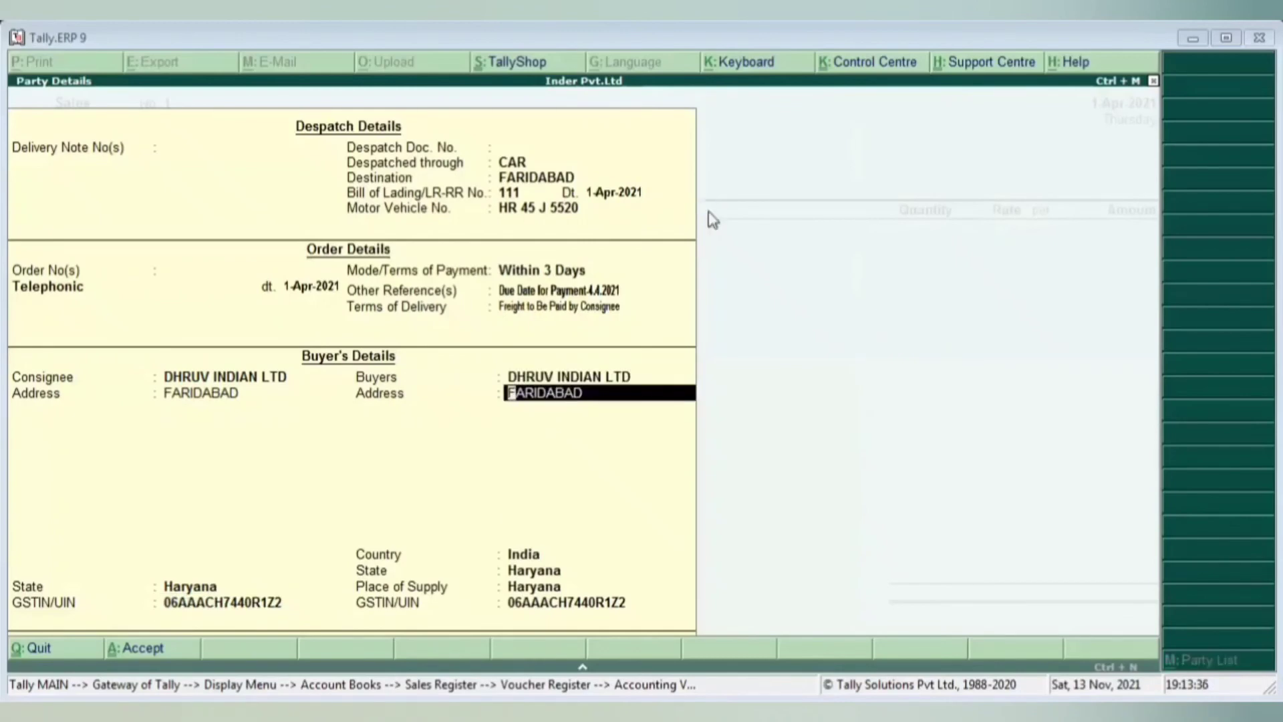
key(ctrl+a)
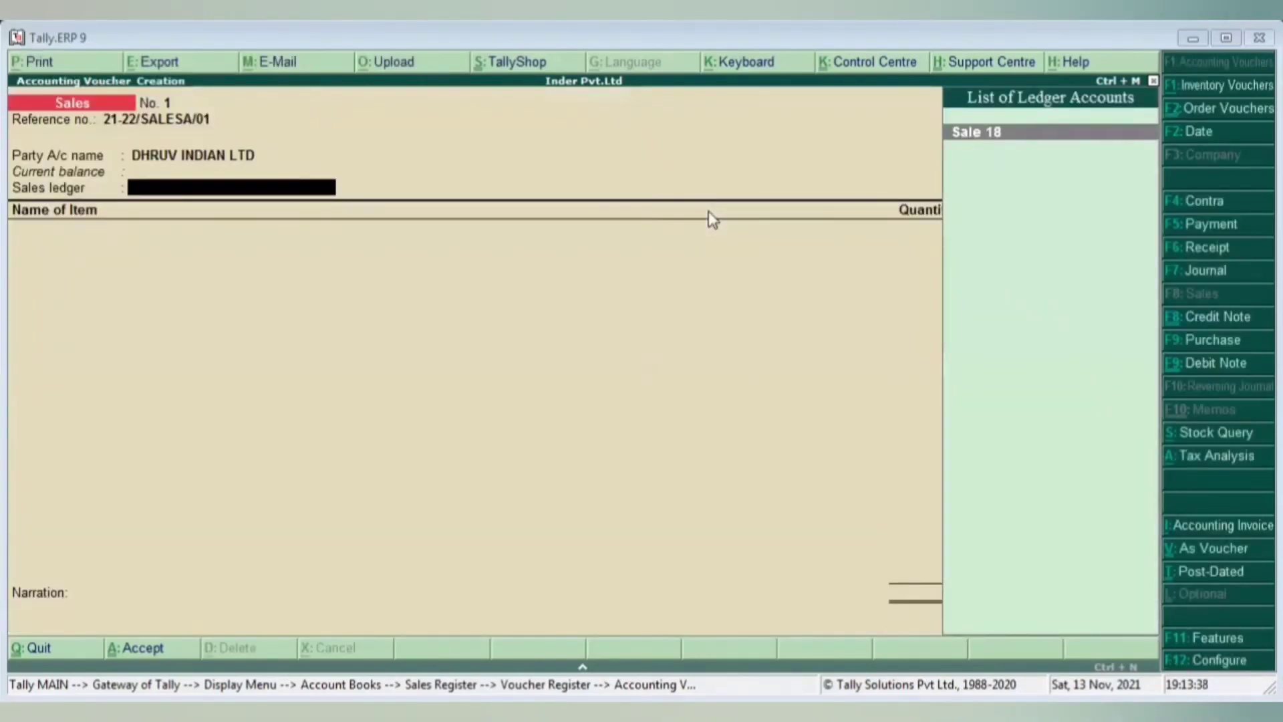
- Choose Sale 18 as the voucher's sales ledger and open it for alteration
key(Return)
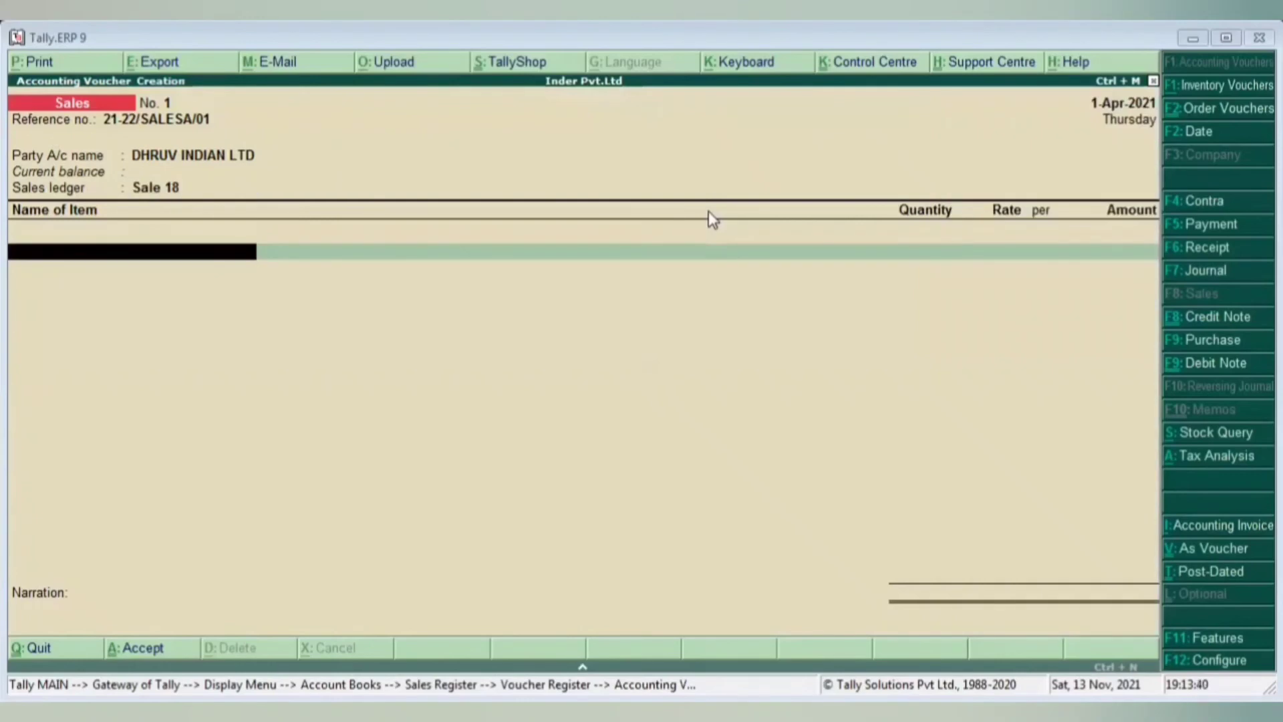
key(BackSpace)
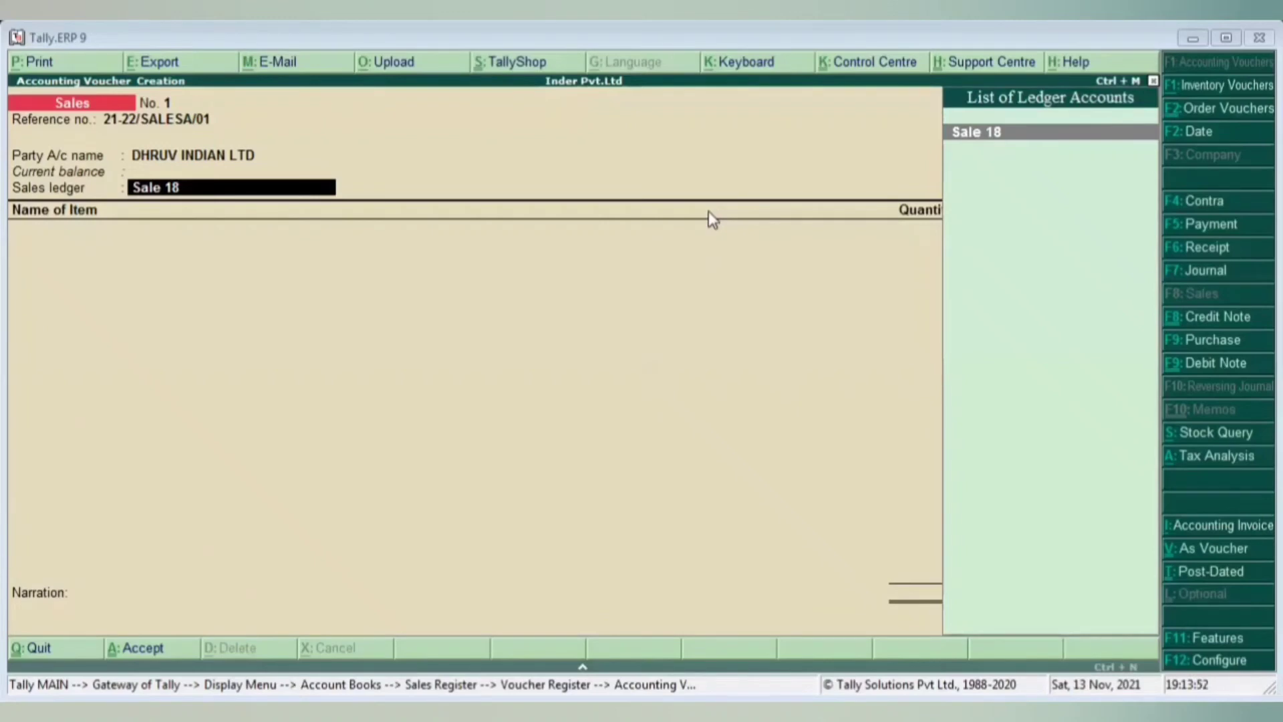
key(ctrl+Return)
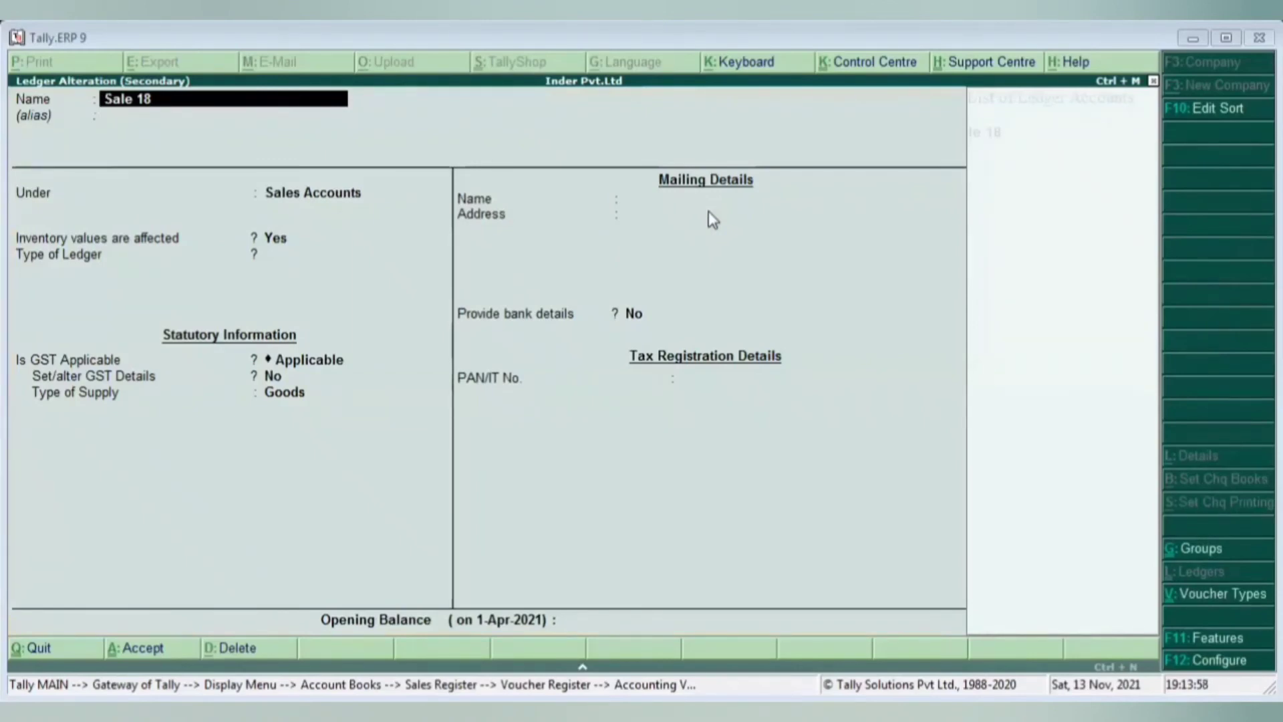
- Rename the ledger to Sale 18%, keeping the ledger type Not Applicable
text(%)
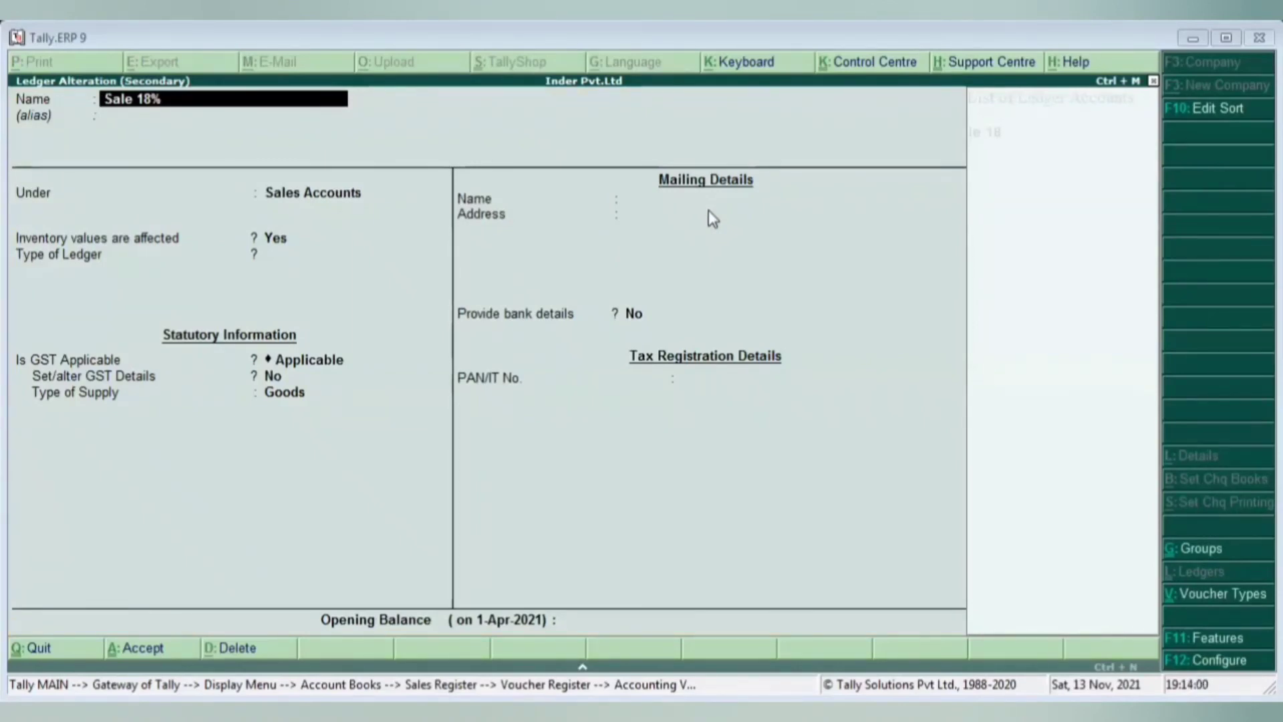
key(Return)
key(Return)
key(Return)
key(Return)
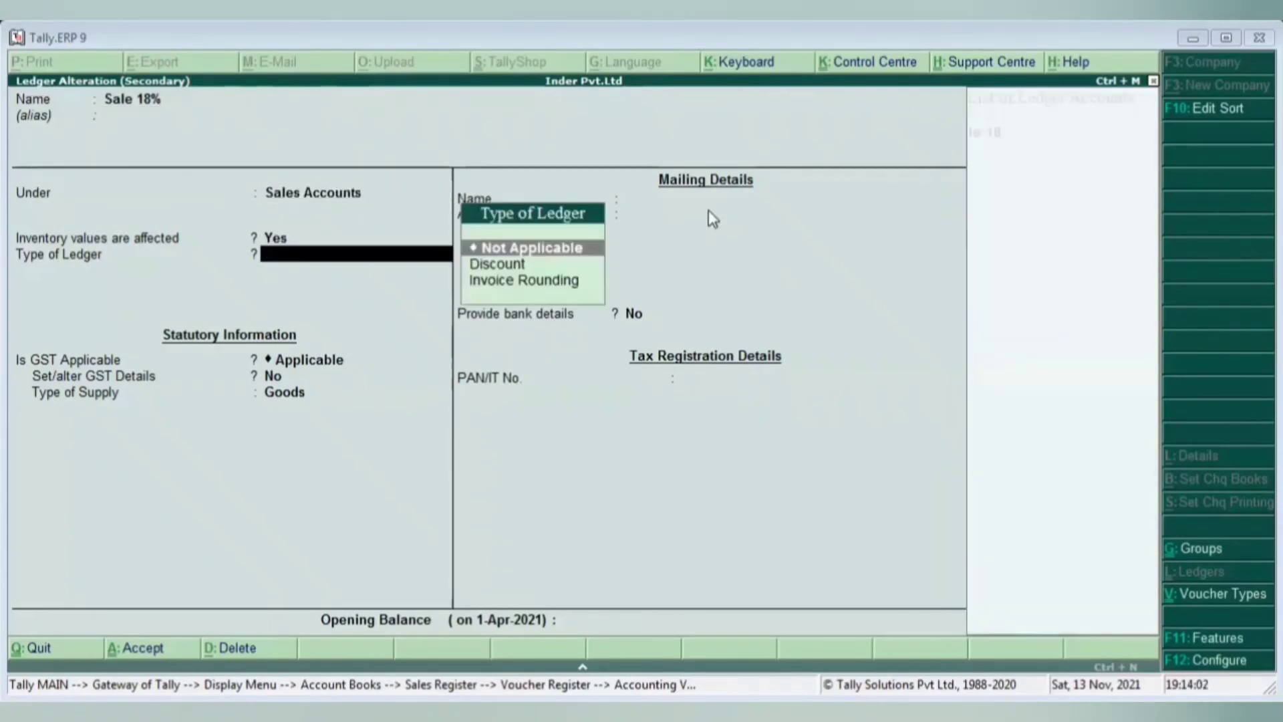
key(Return)
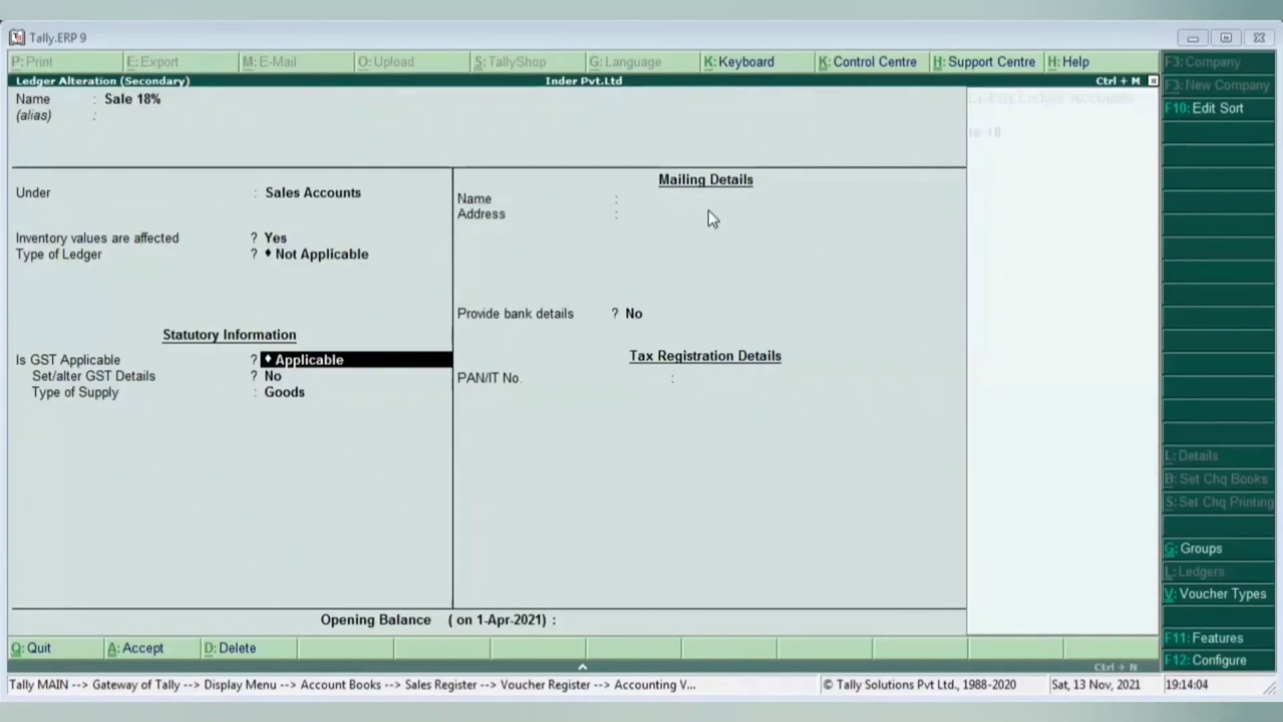
- Turn on GST details for the ledger and open the GST details screen
key(Return)
key(y)
key(Return)
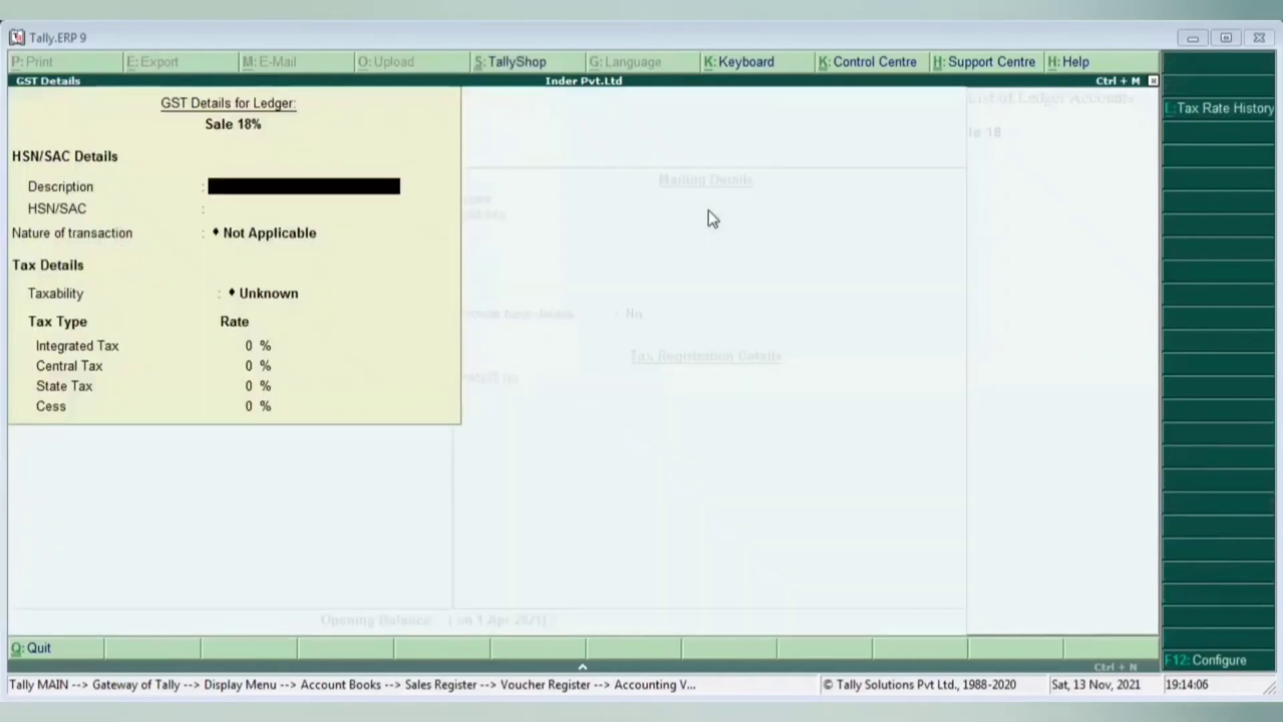
key(Return)
key(Return)
key(Return)
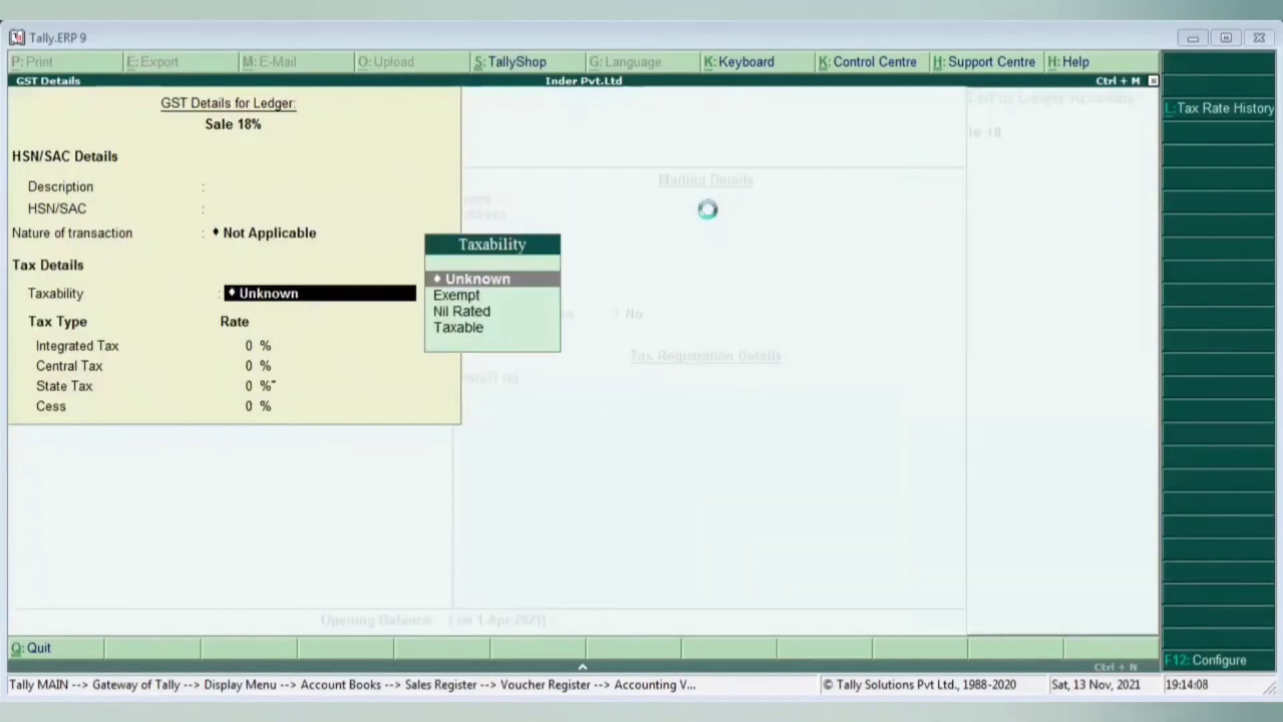
key(Return)
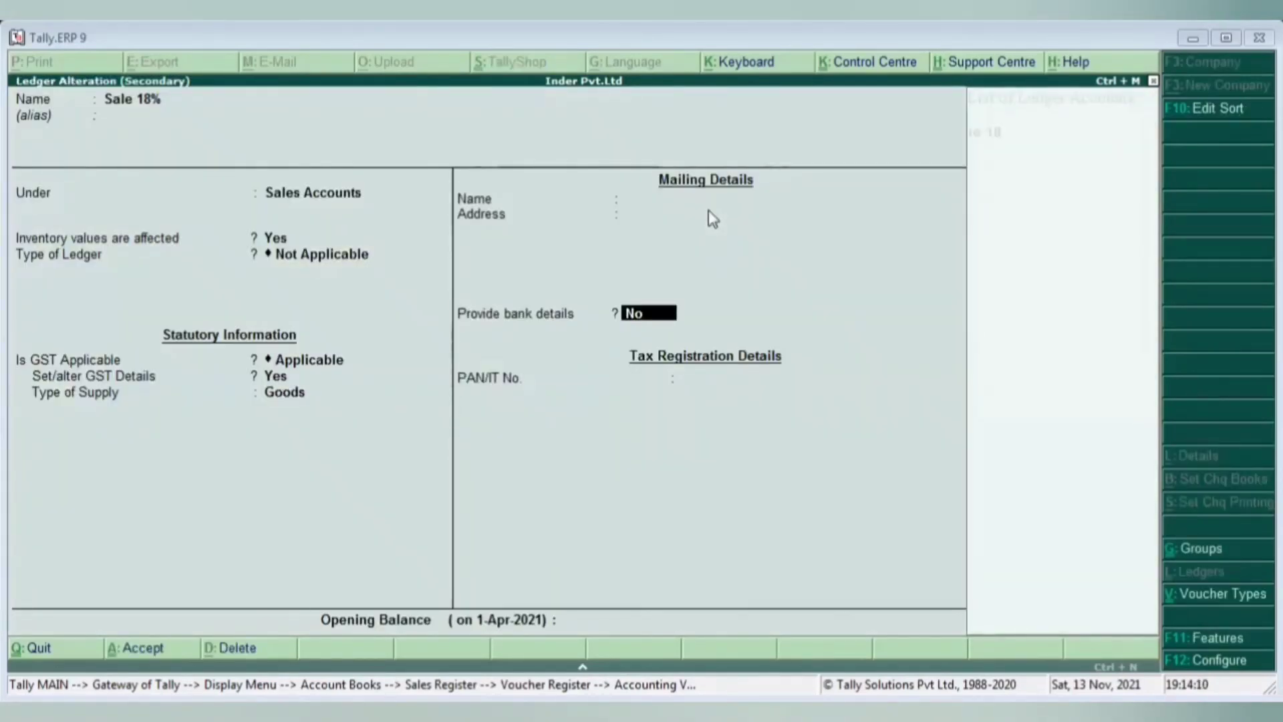
key(Return)
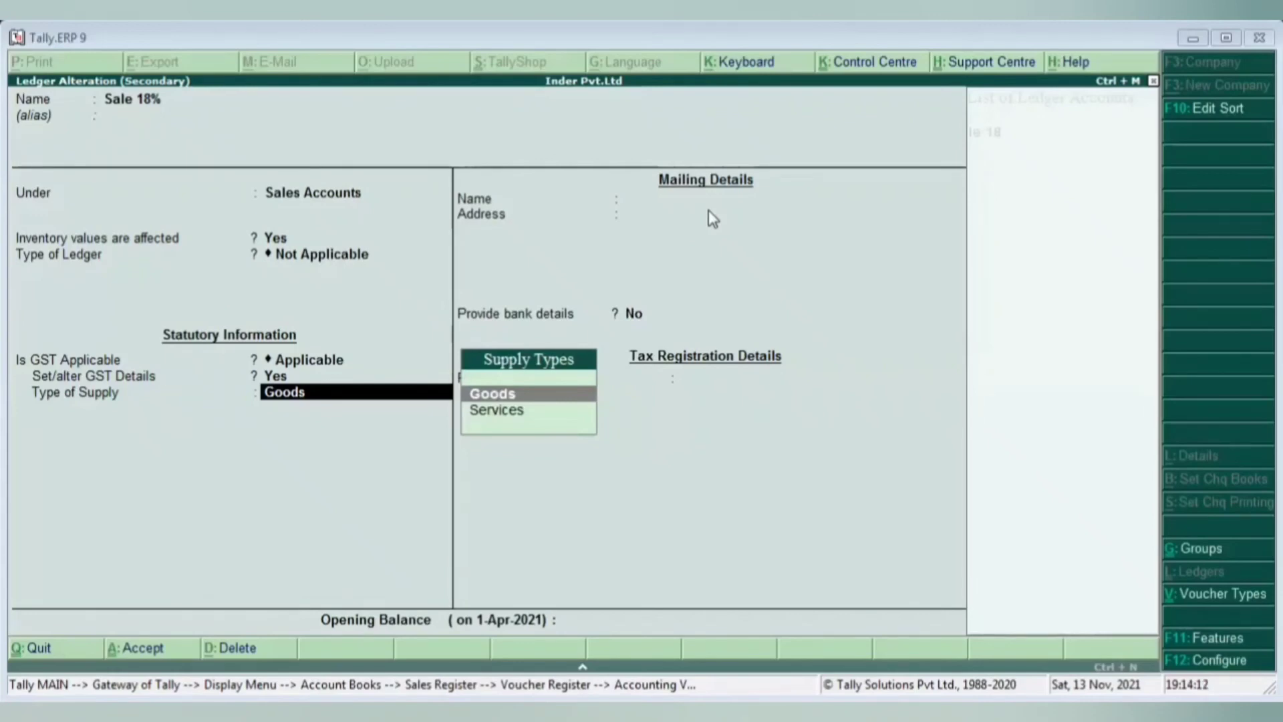
key(BackSpace)
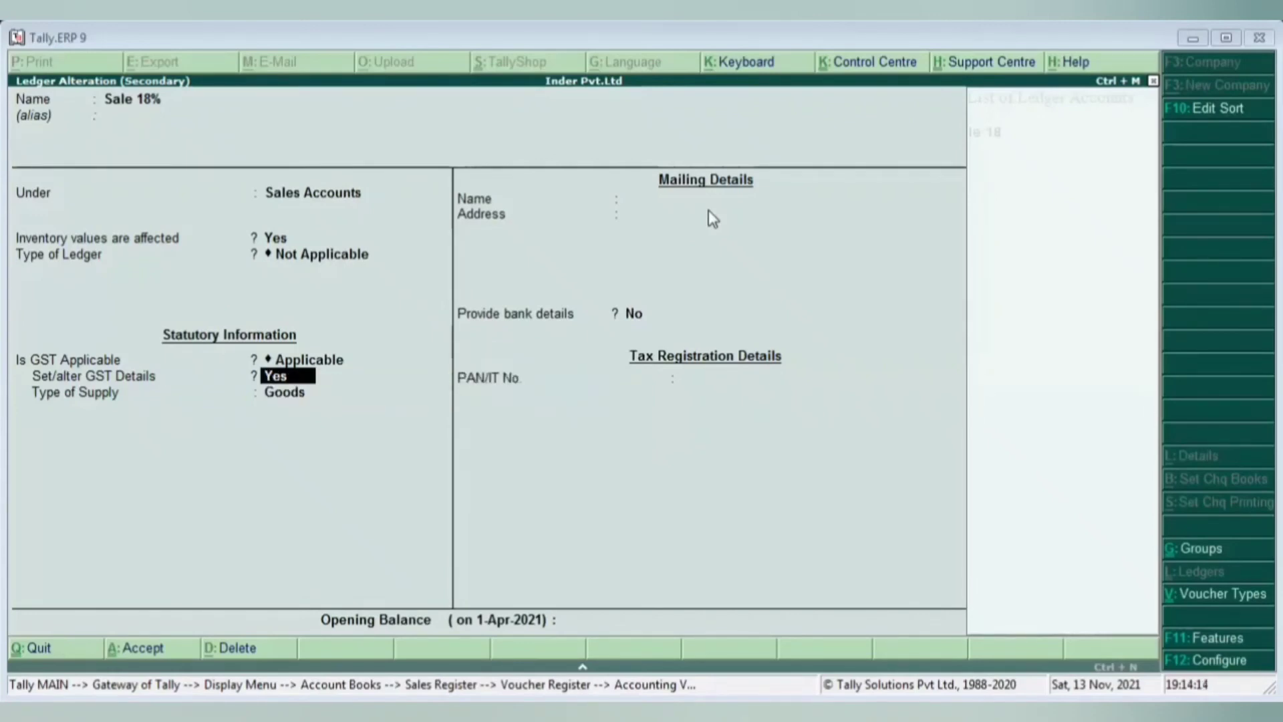
key(Return)
key(Return)
key(Return)
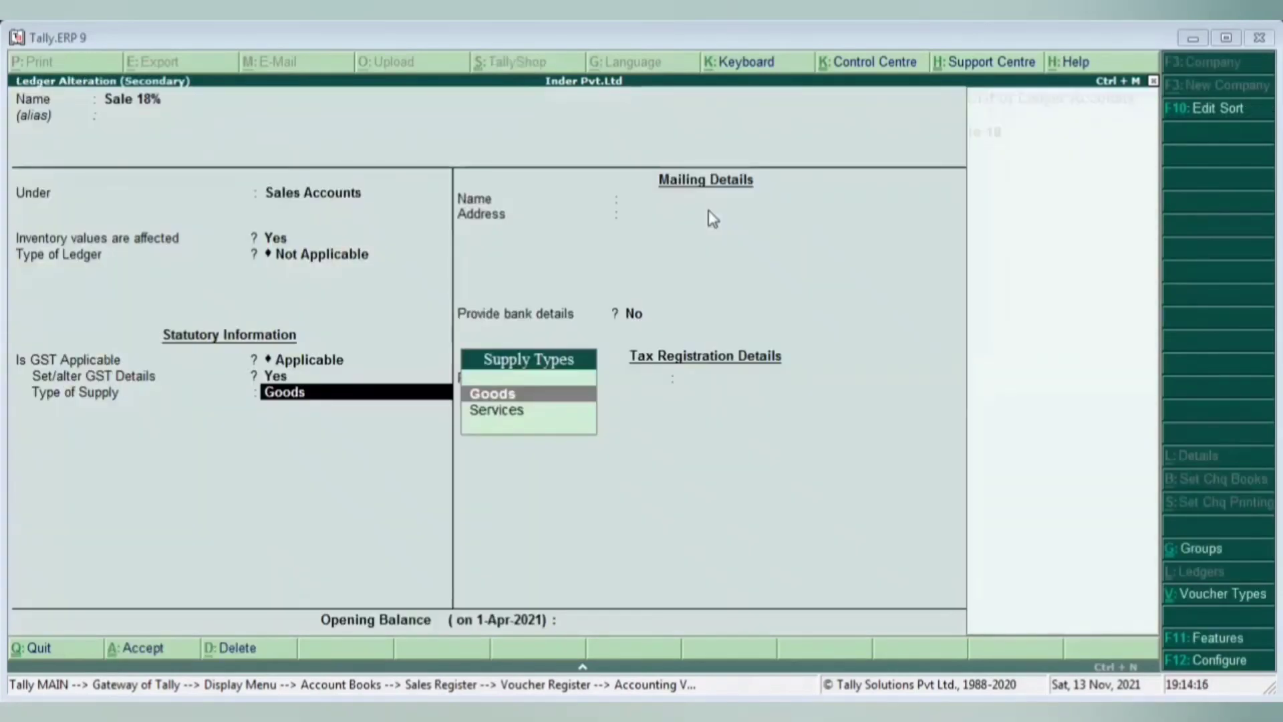
key(BackSpace)
key(Return)
key(Return)
key(Return)
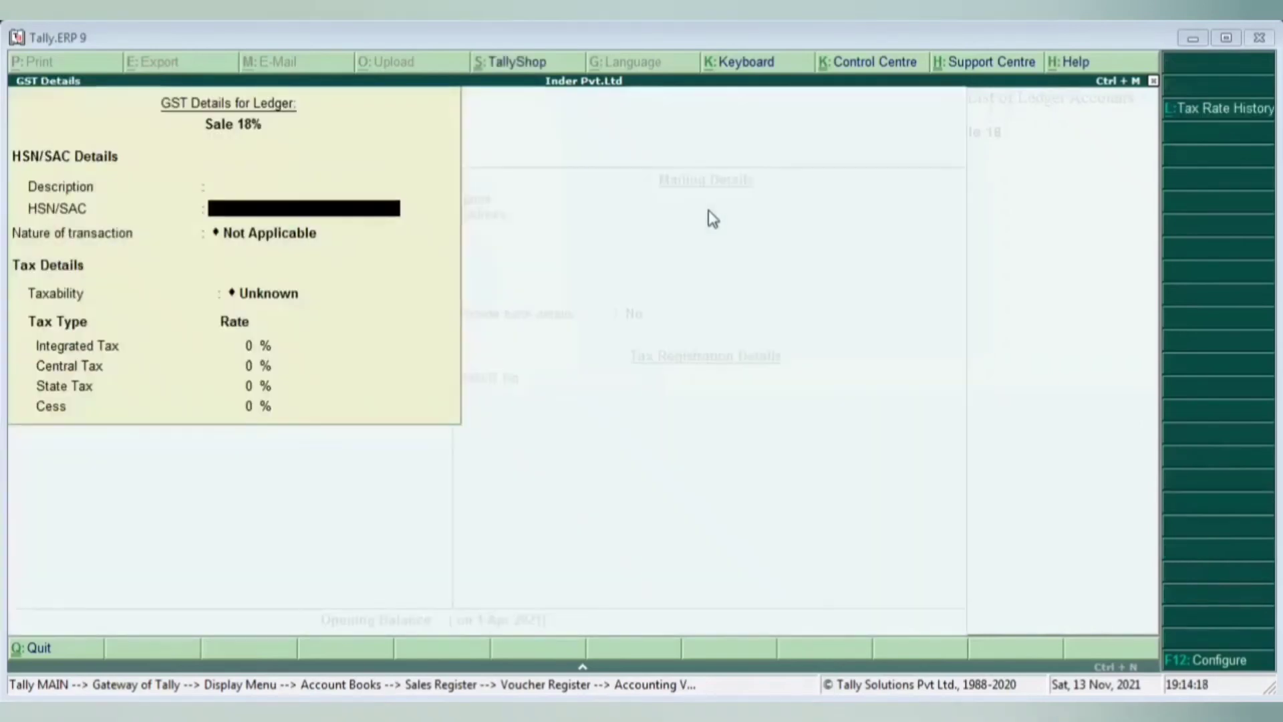
- Set taxability to Taxable at 18% with Goods as the type of supply
key(Return)
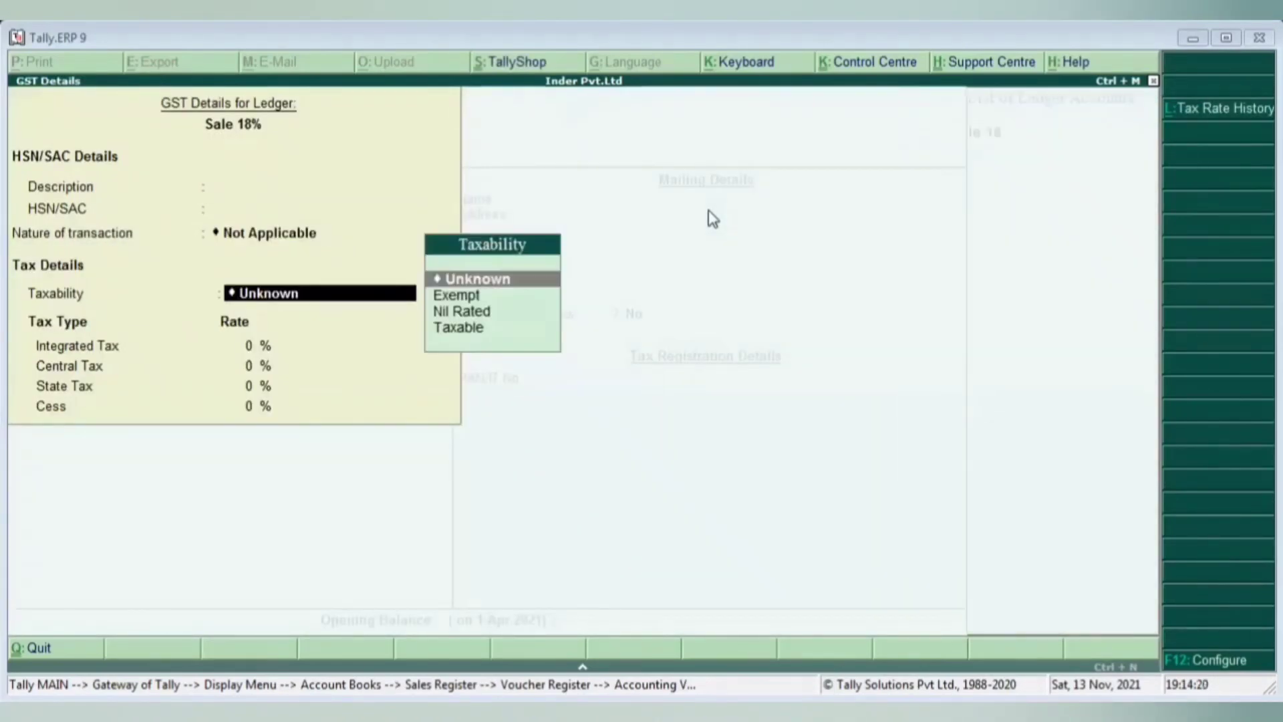
key(Down)
key(Down)
key(Down)
key(Return)
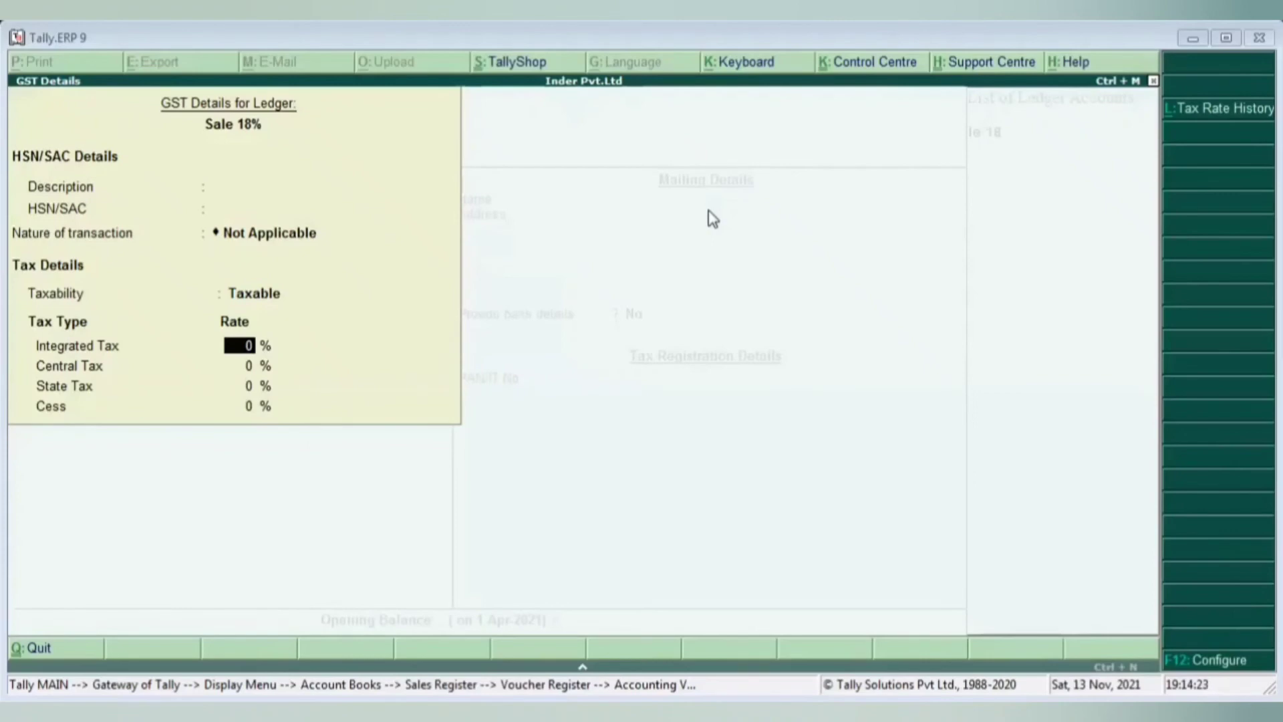
text(18)
key(Return)
key(Return)
key(Return)
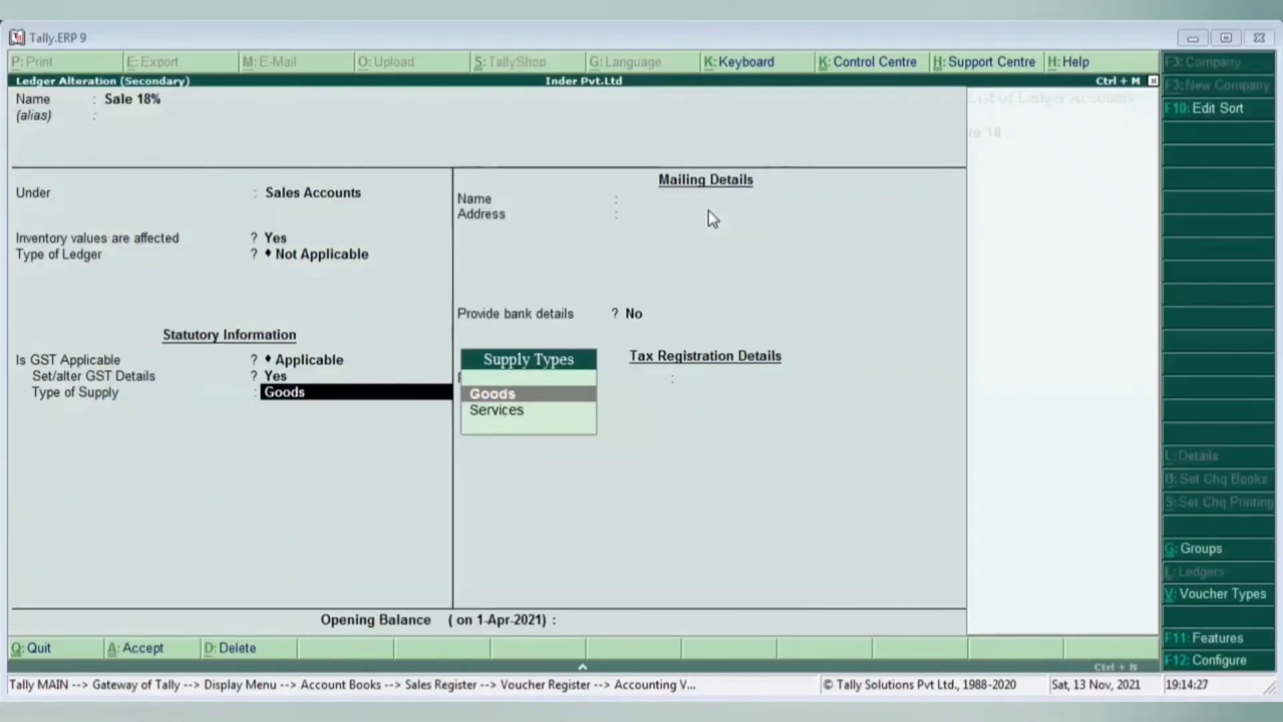
key(Return)
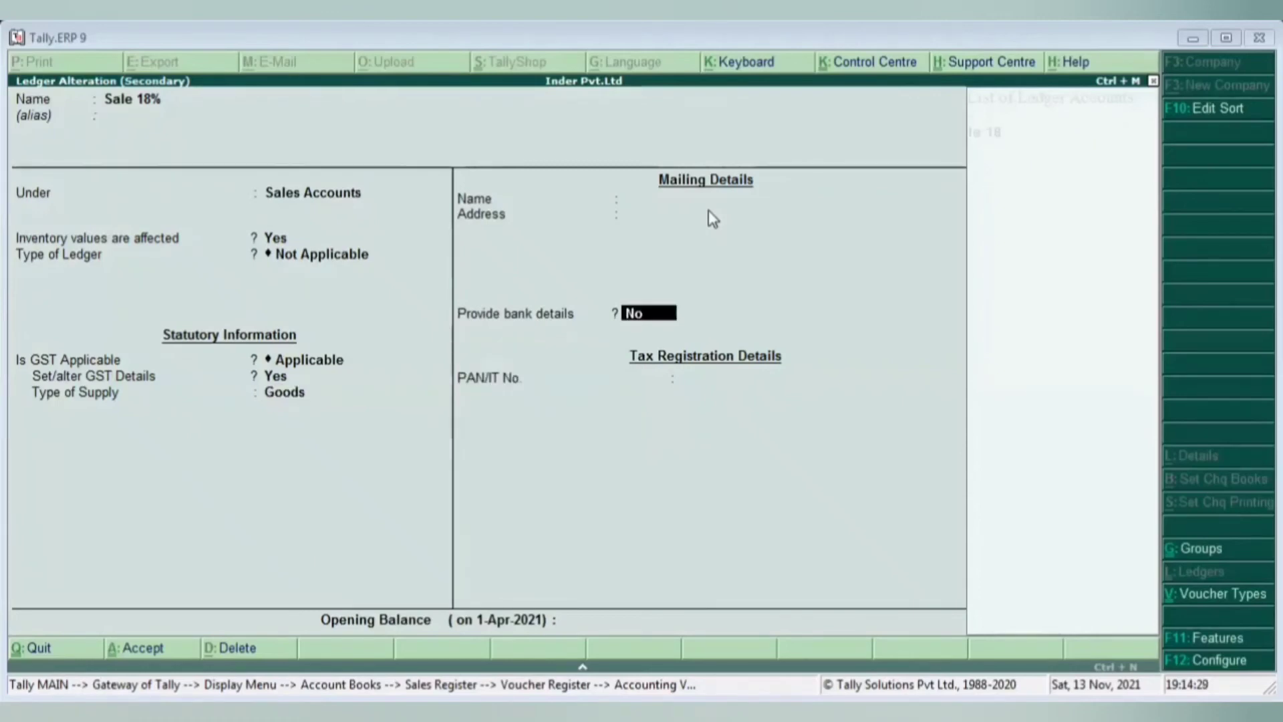
key(Return)
key(Return)
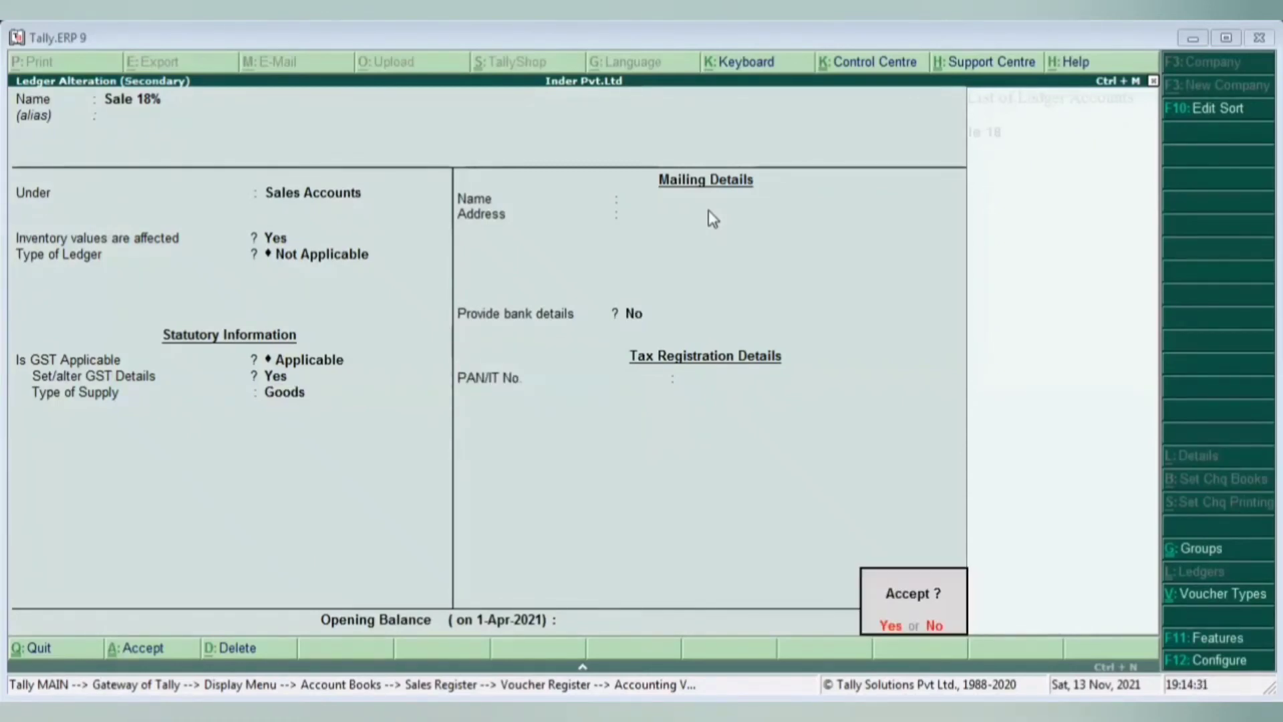
key(Return)
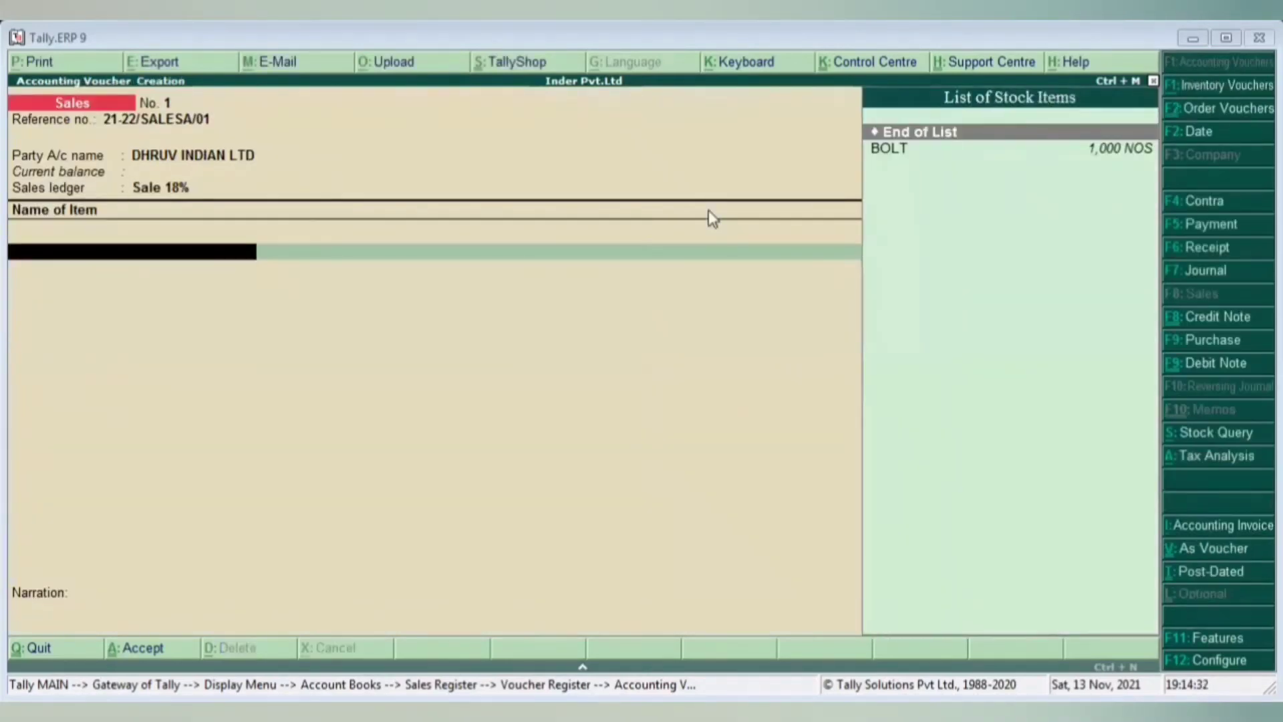
- Add BOLT with order Not Applicable, Main Location, 500 NOS at 30.00 for 15,000.00
key(Down)
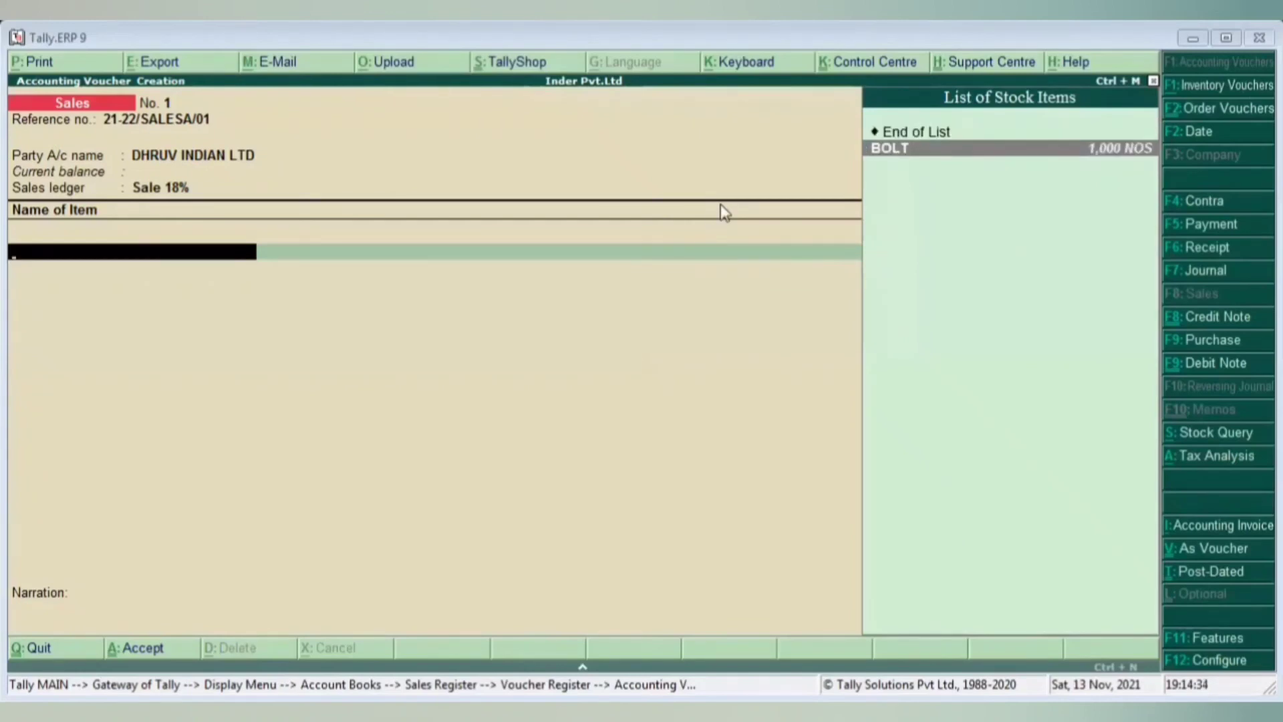
key(Return)
key(Down)
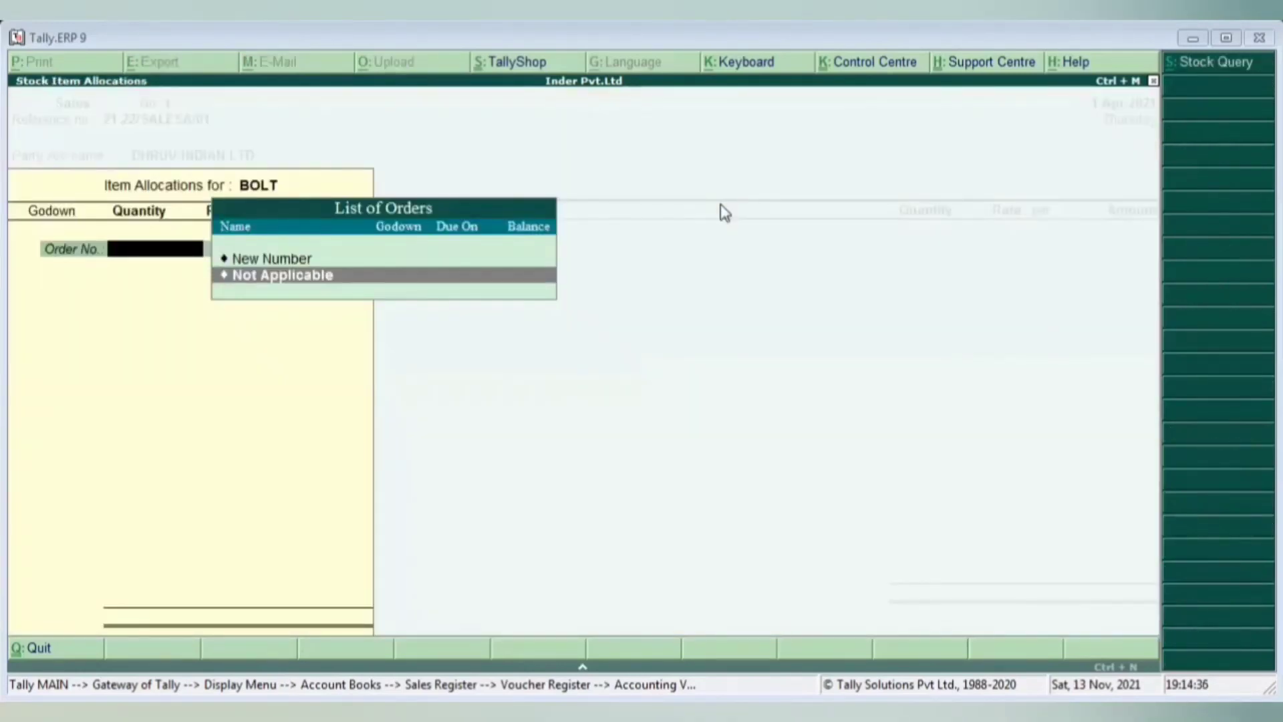
key(Up)
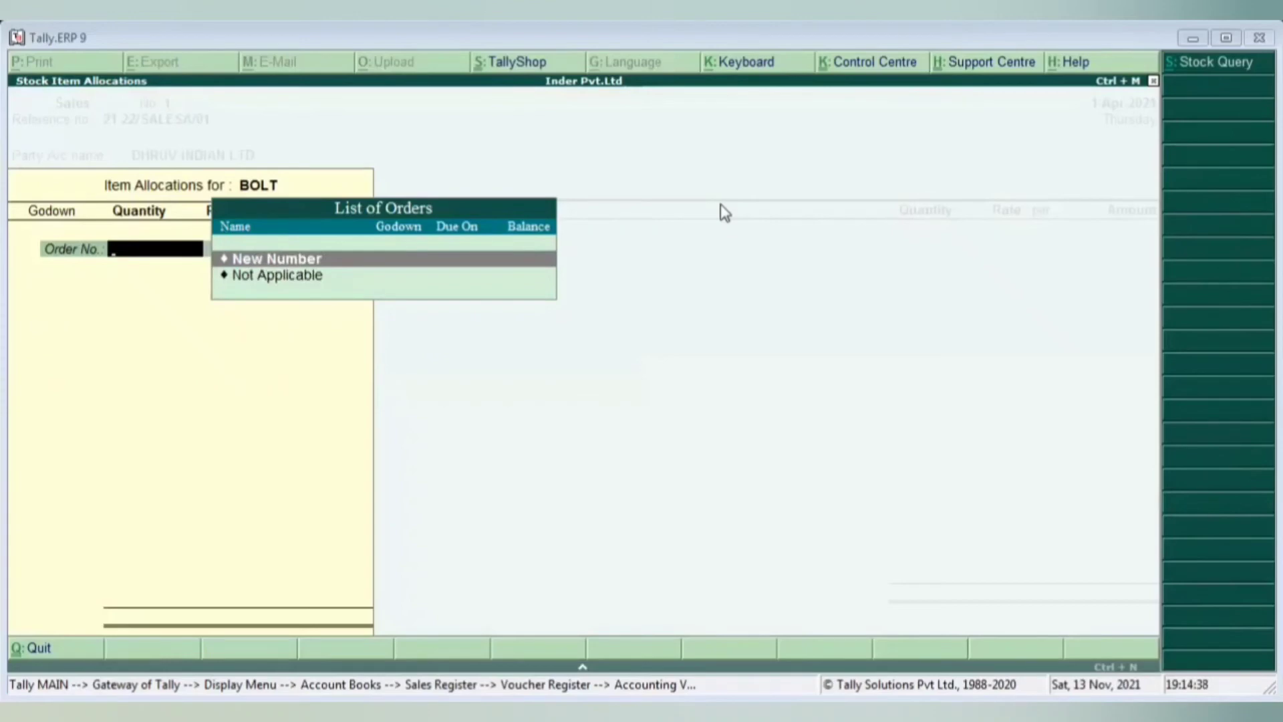
key(Down)
key(Return)
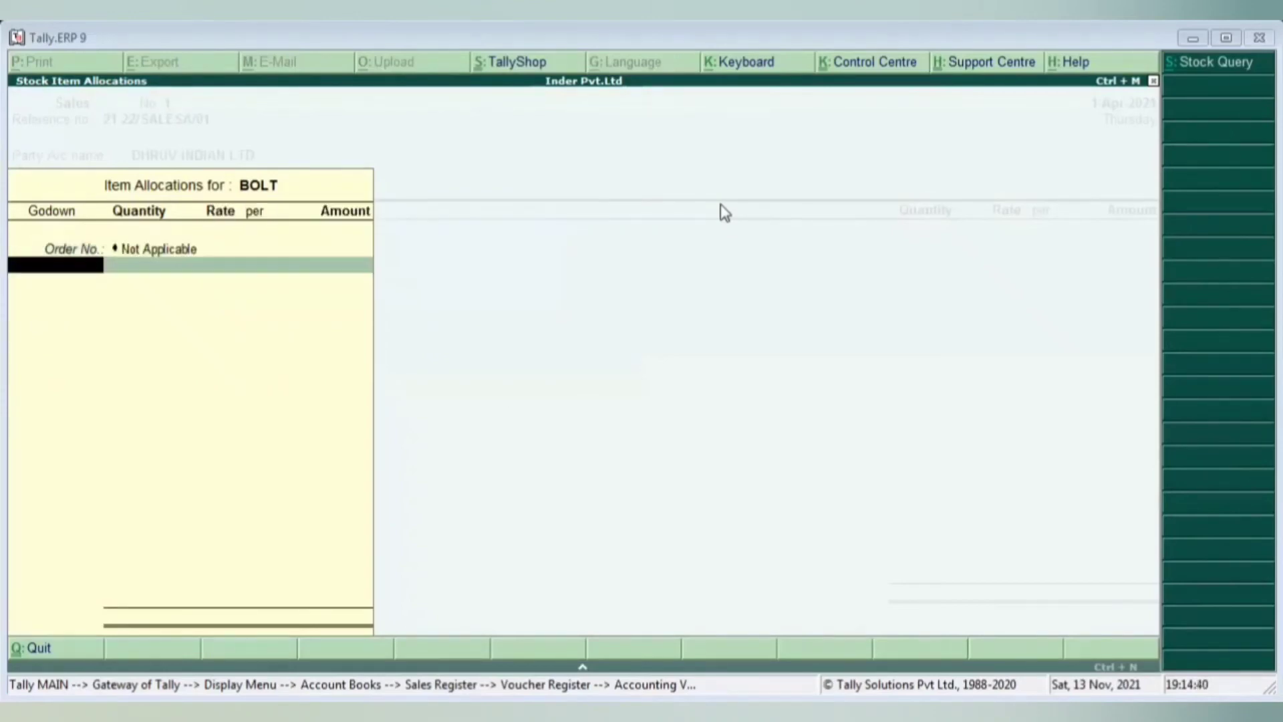
key(Return)
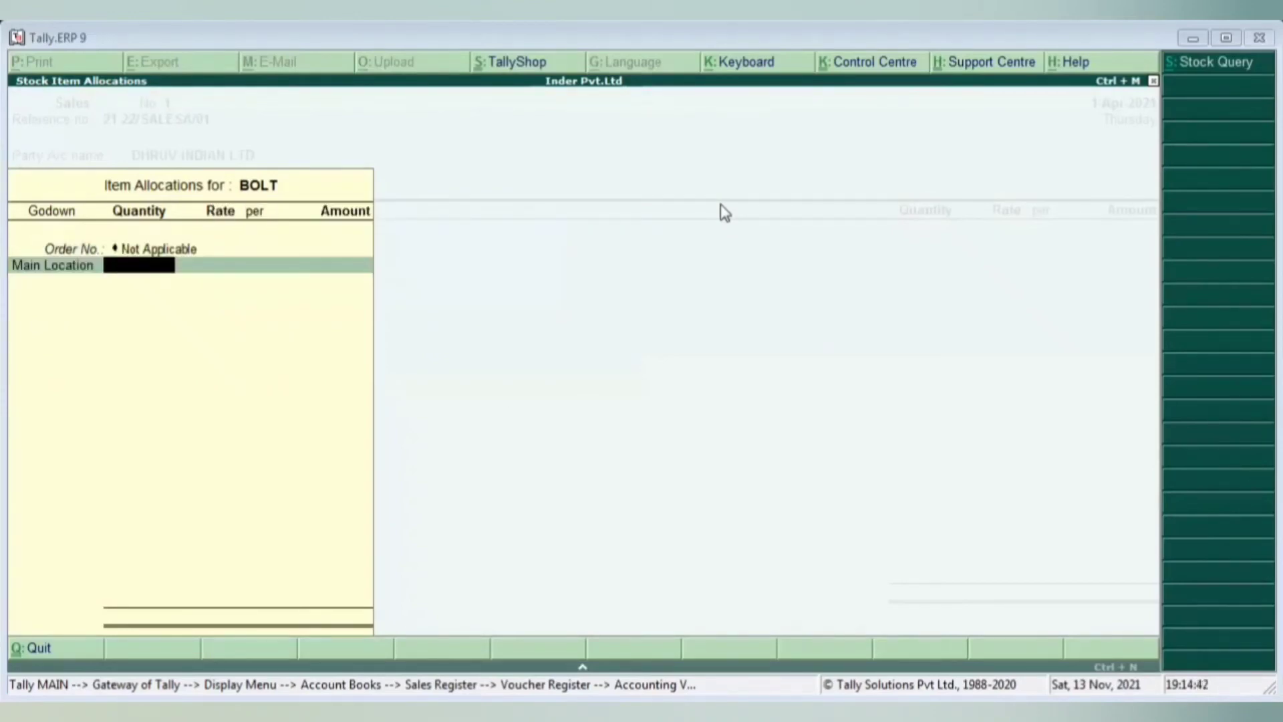
text(500)
key(Return)
text(30)
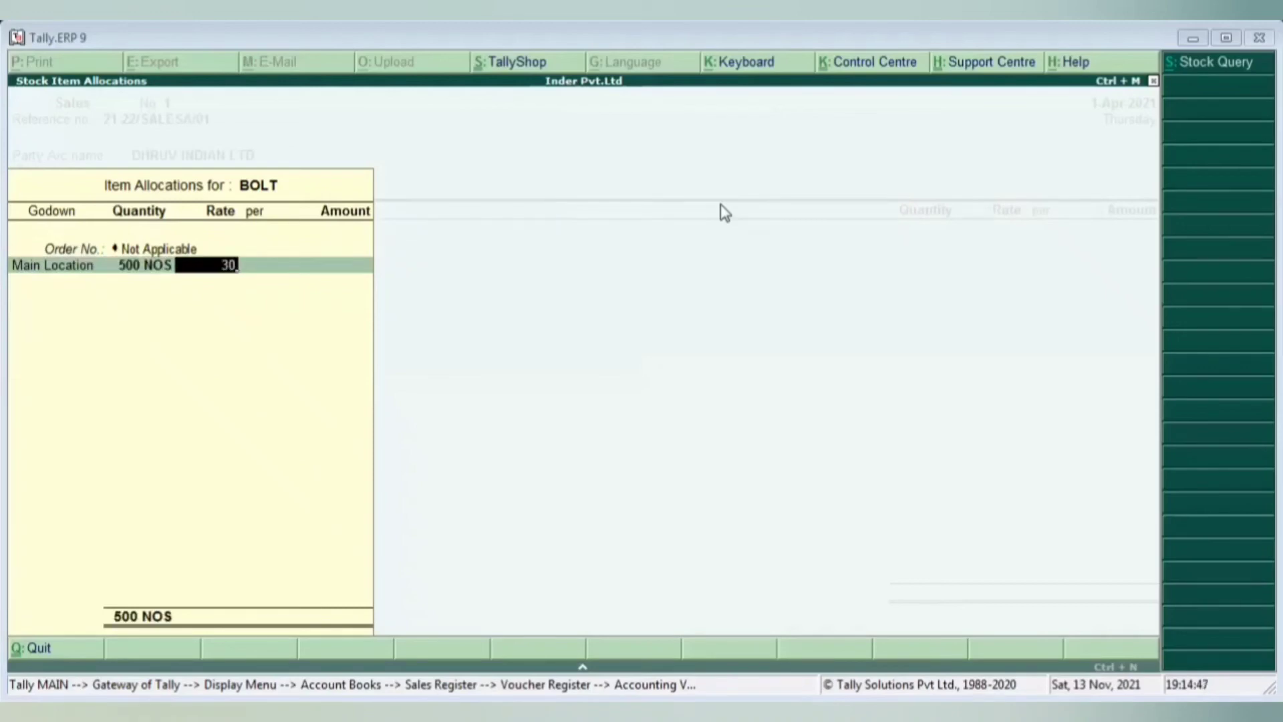
key(Return)
key(Return)
key(Return)
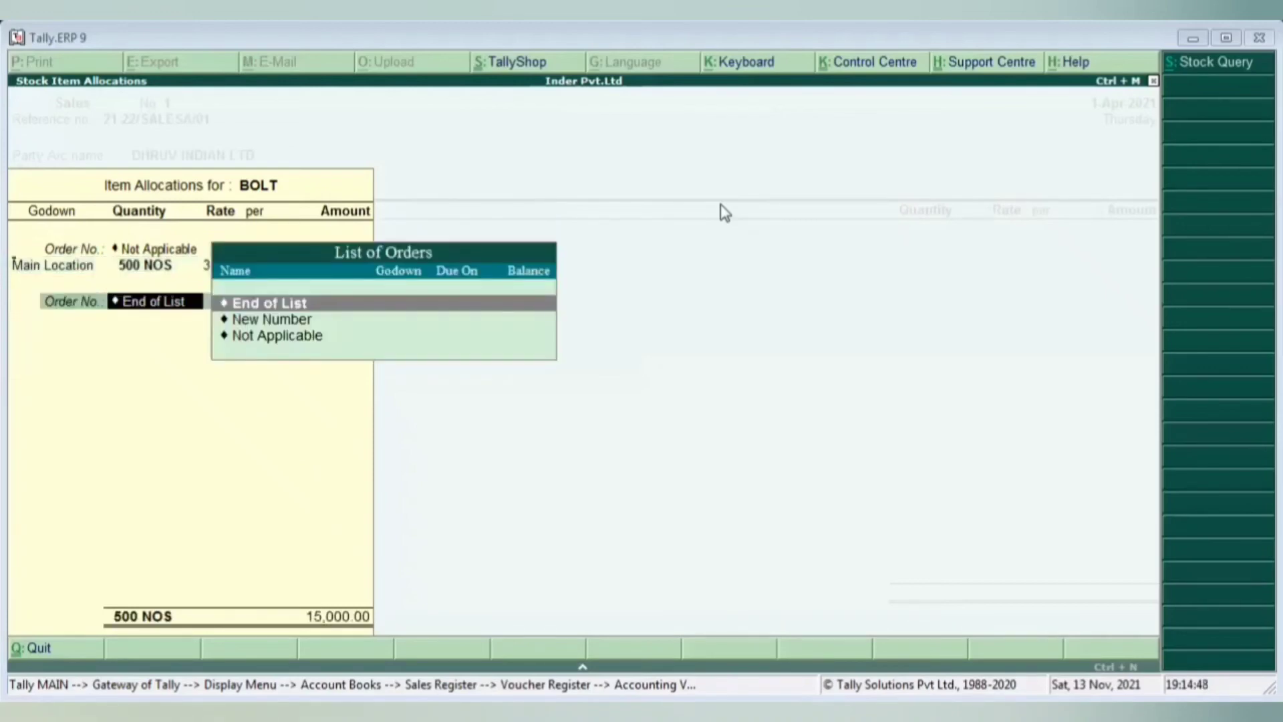
key(Return)
key(Return)
key(Return)
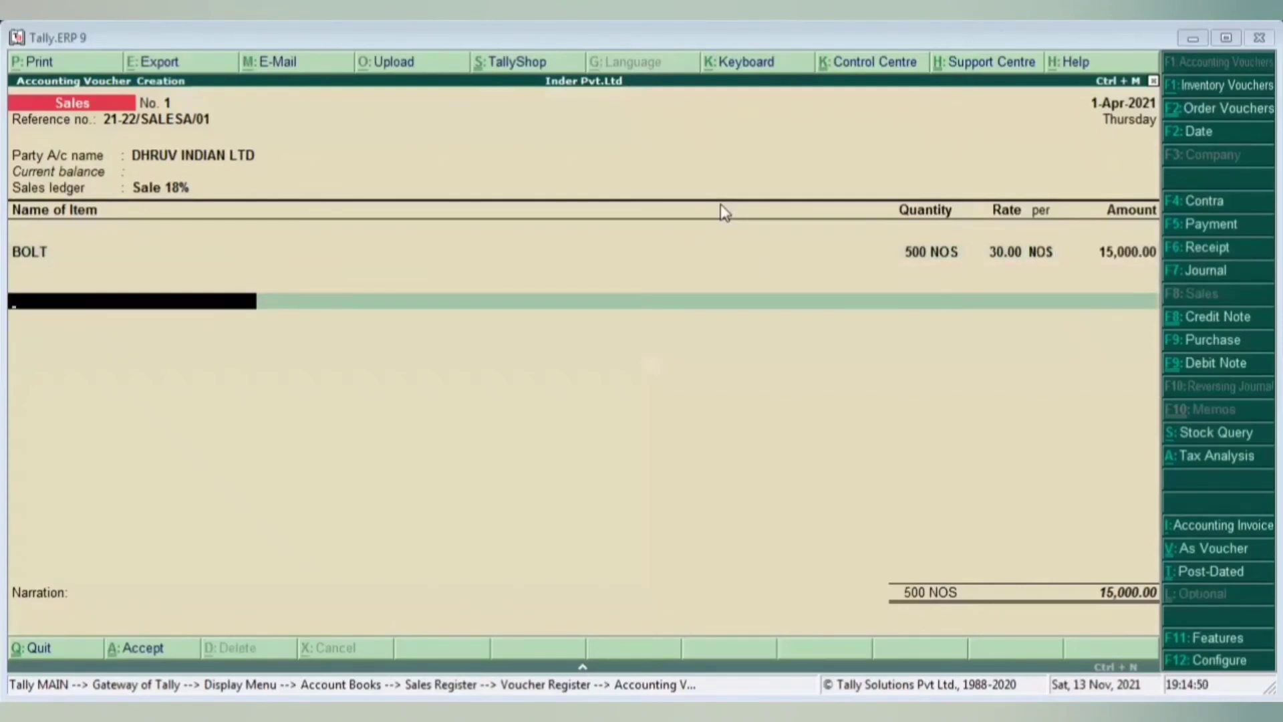
- Add CGST 9% and SGST 9% lines of 1,350.00 each, totalling 17,700.00
text(9)
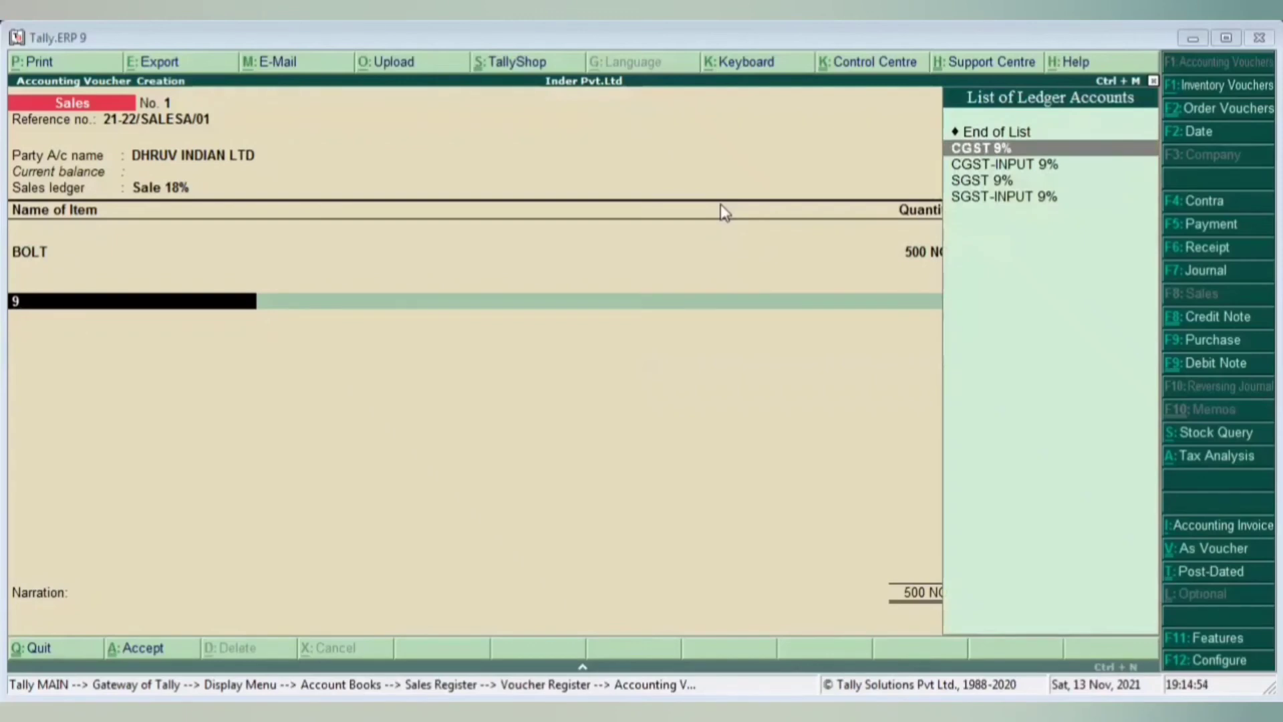
key(Return)
key(Return)
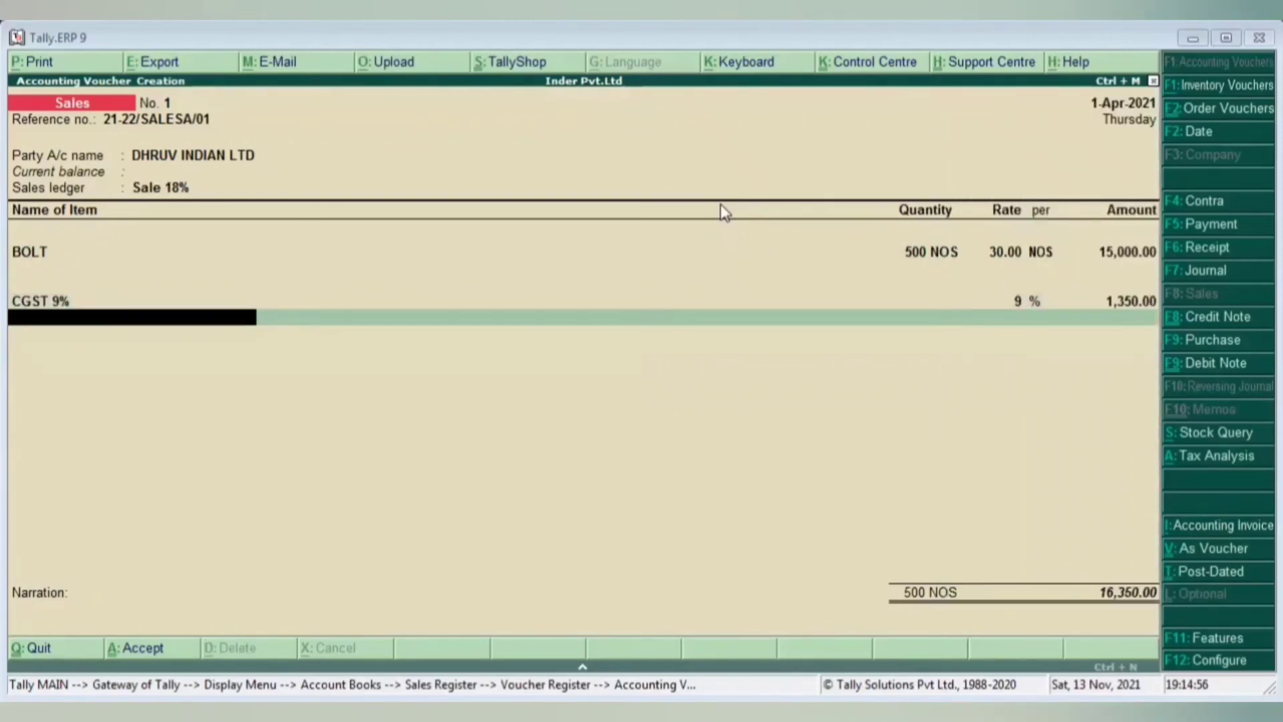
text(9)
key(Down)
key(Down)
key(Down)
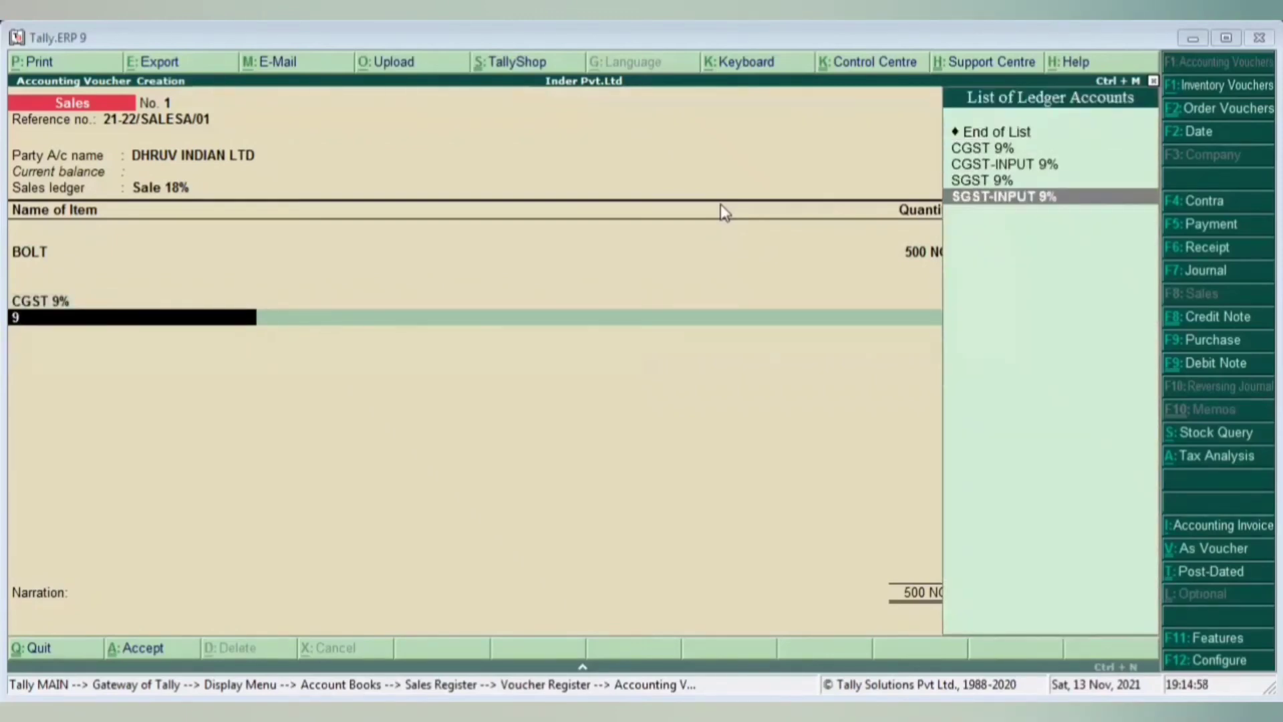
key(Up)
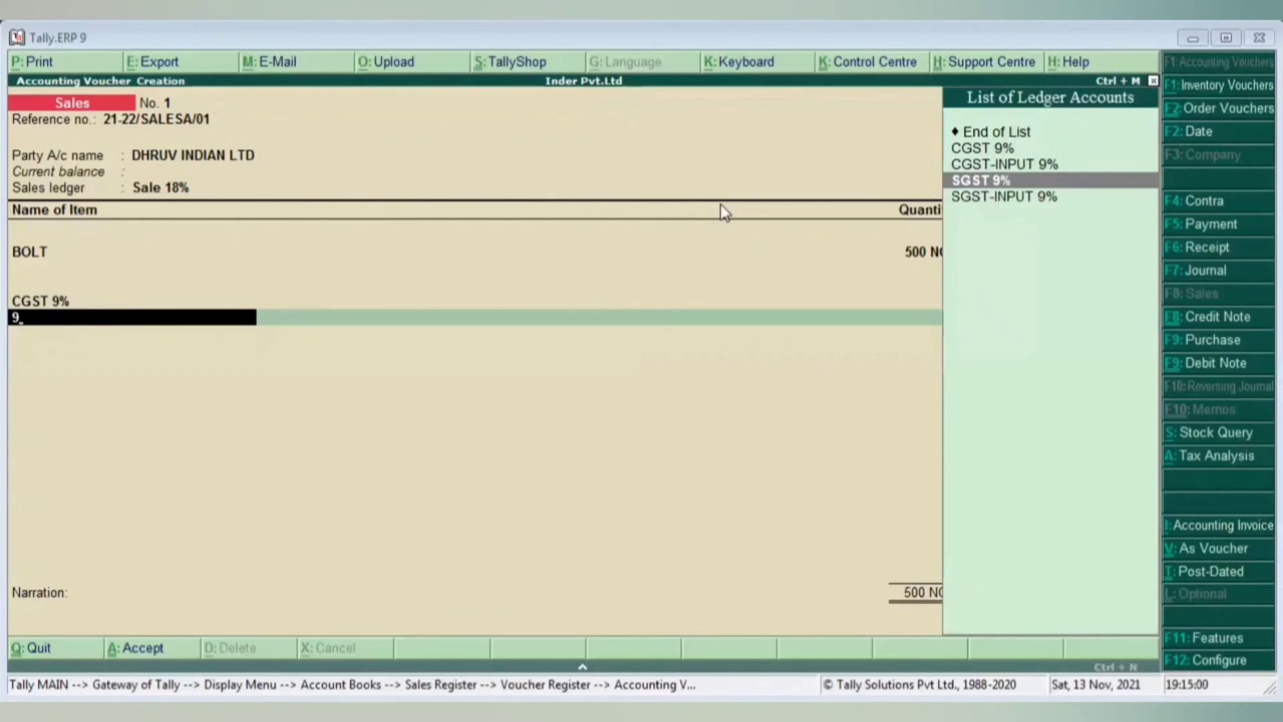
key(Return)
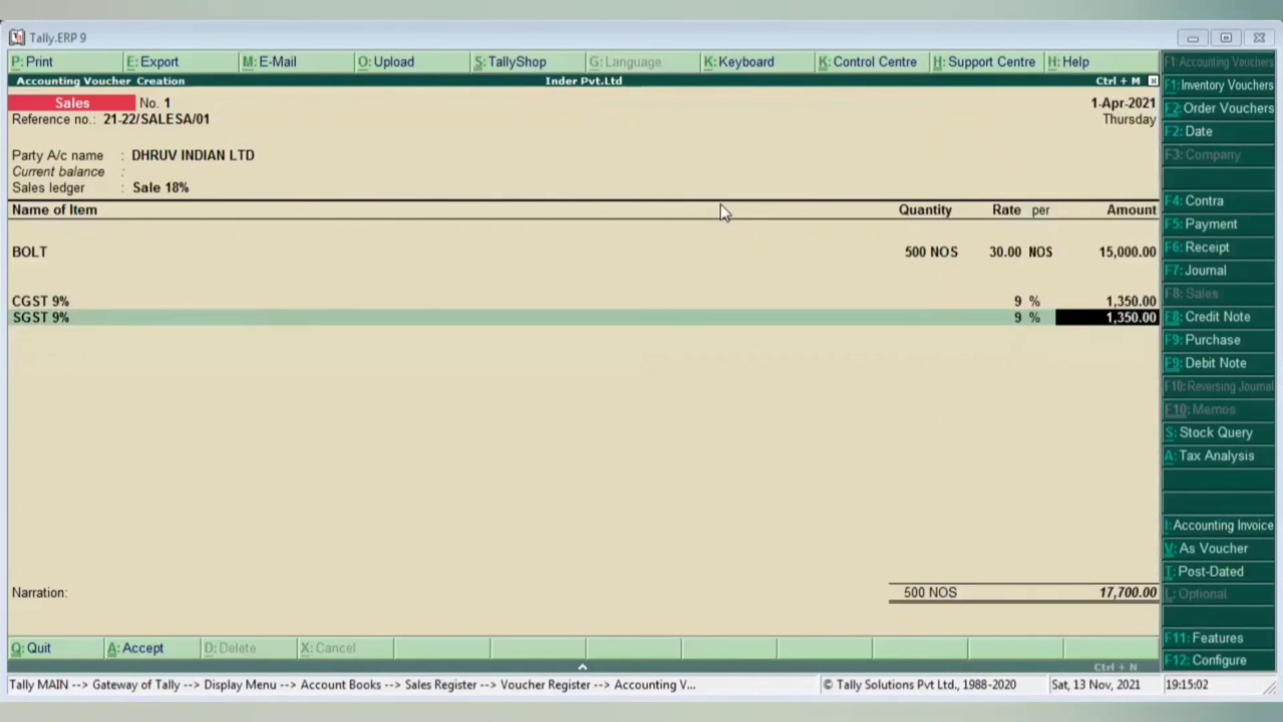
key(Return)
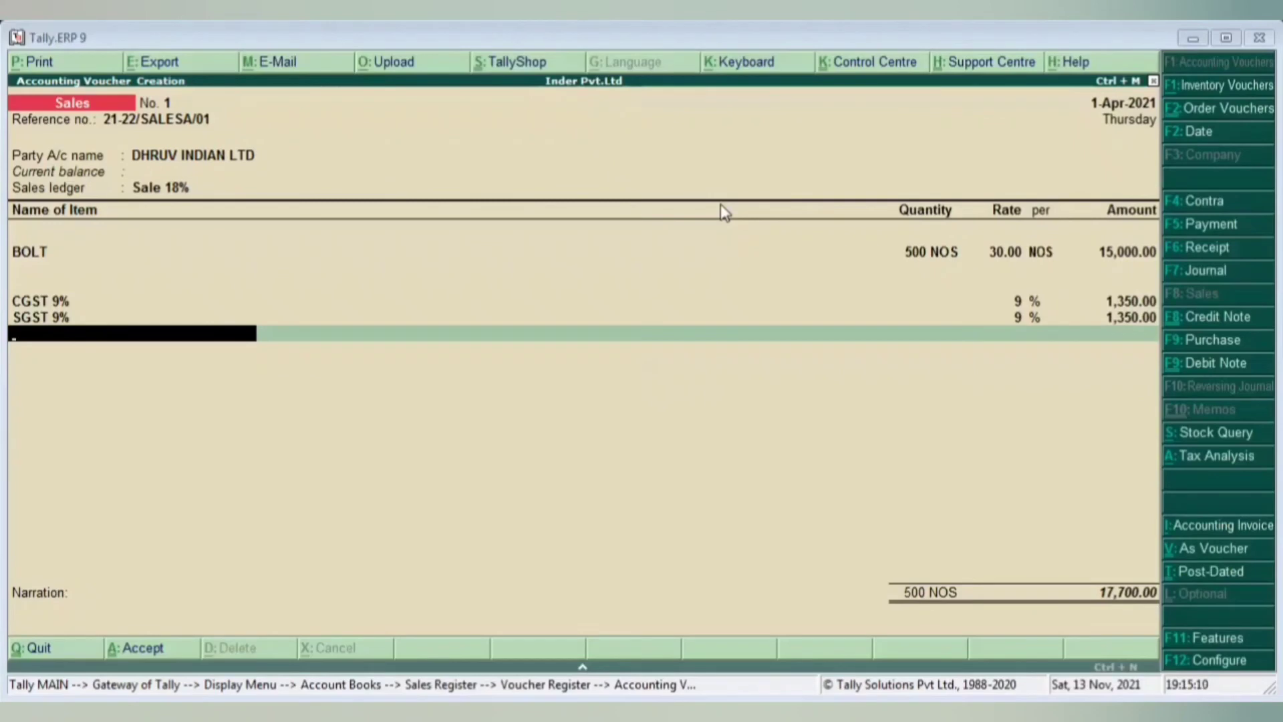
- Skip the empty item row and blank narration, then accept the 17,700.00 voucher
key(Return)
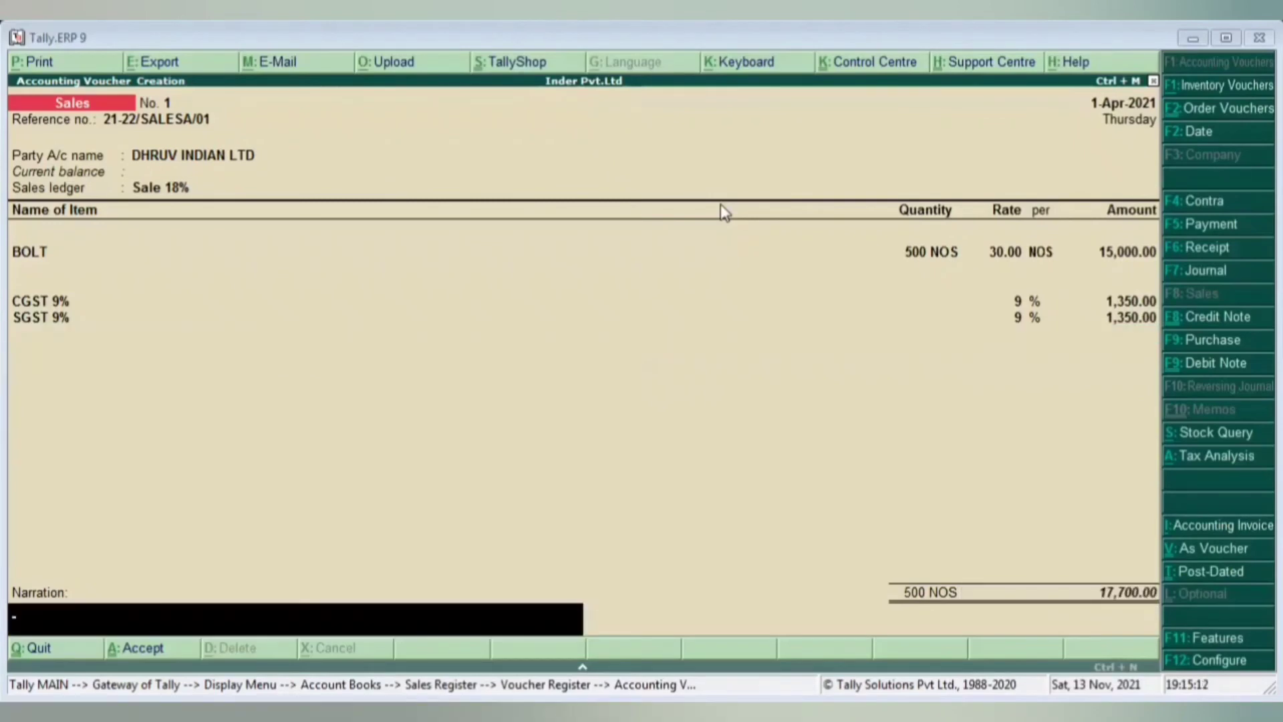
key(Return)
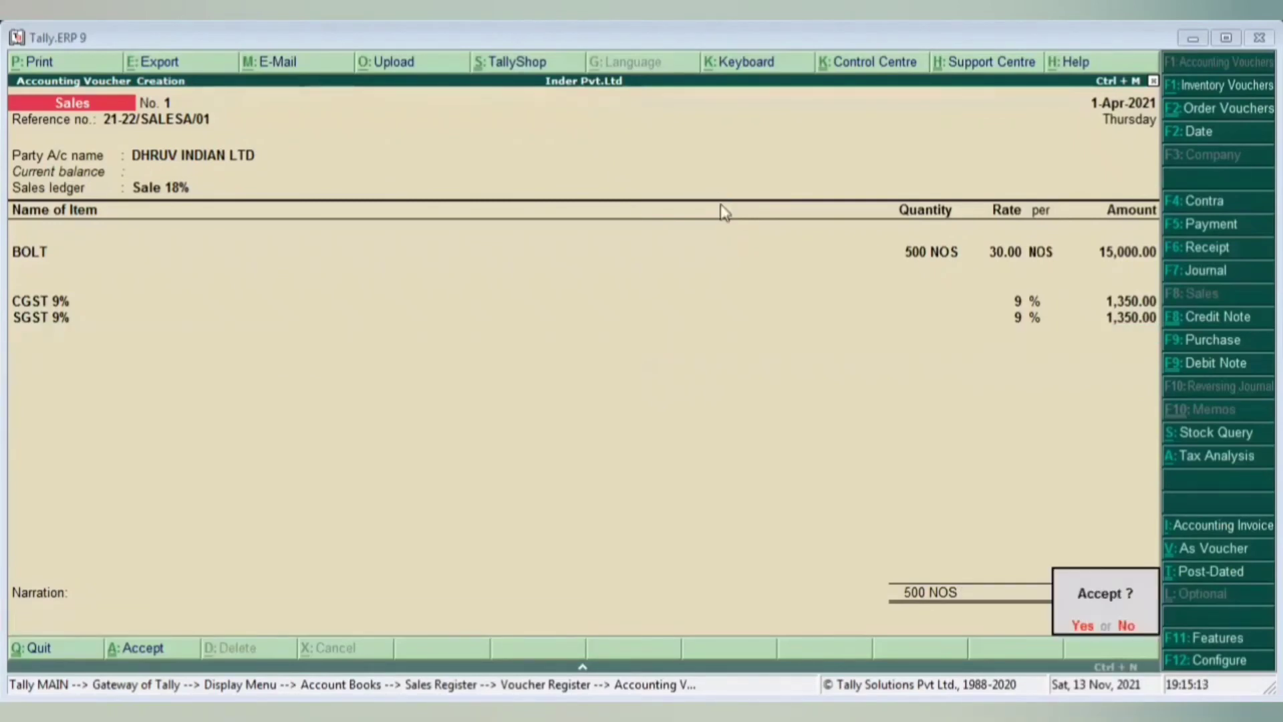
key(Return)
key(Return)
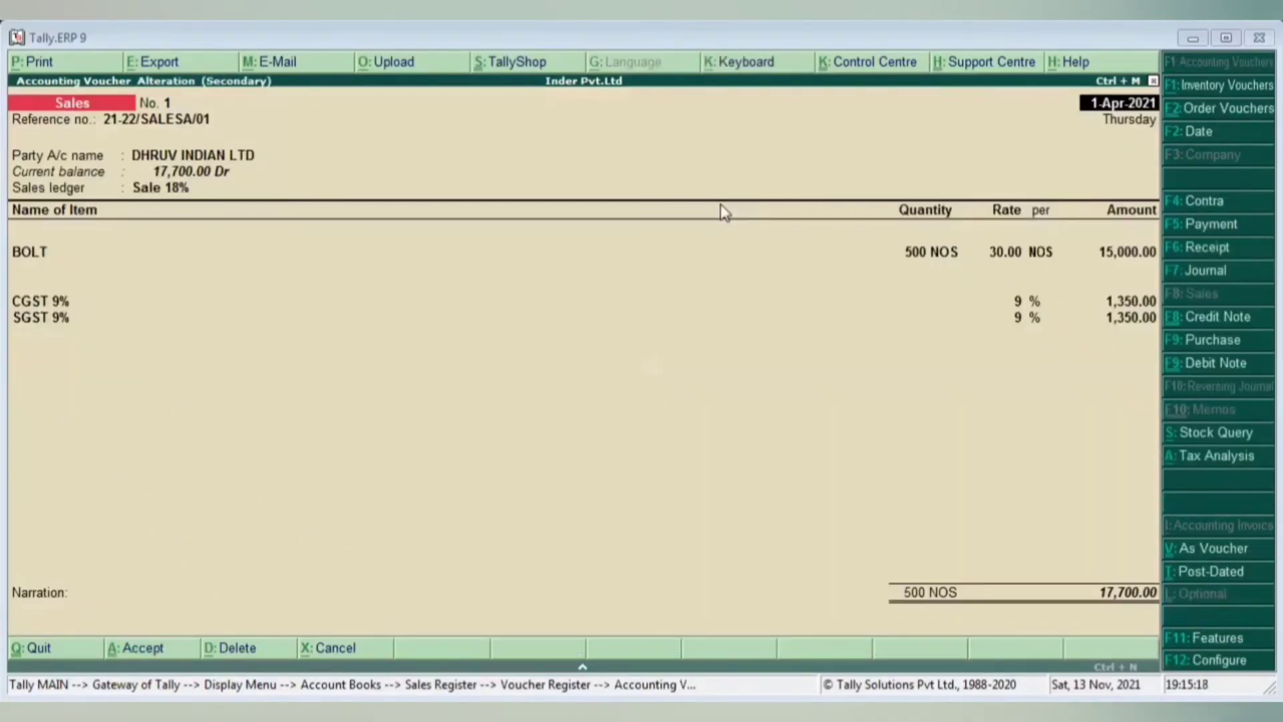
key(alt+p)
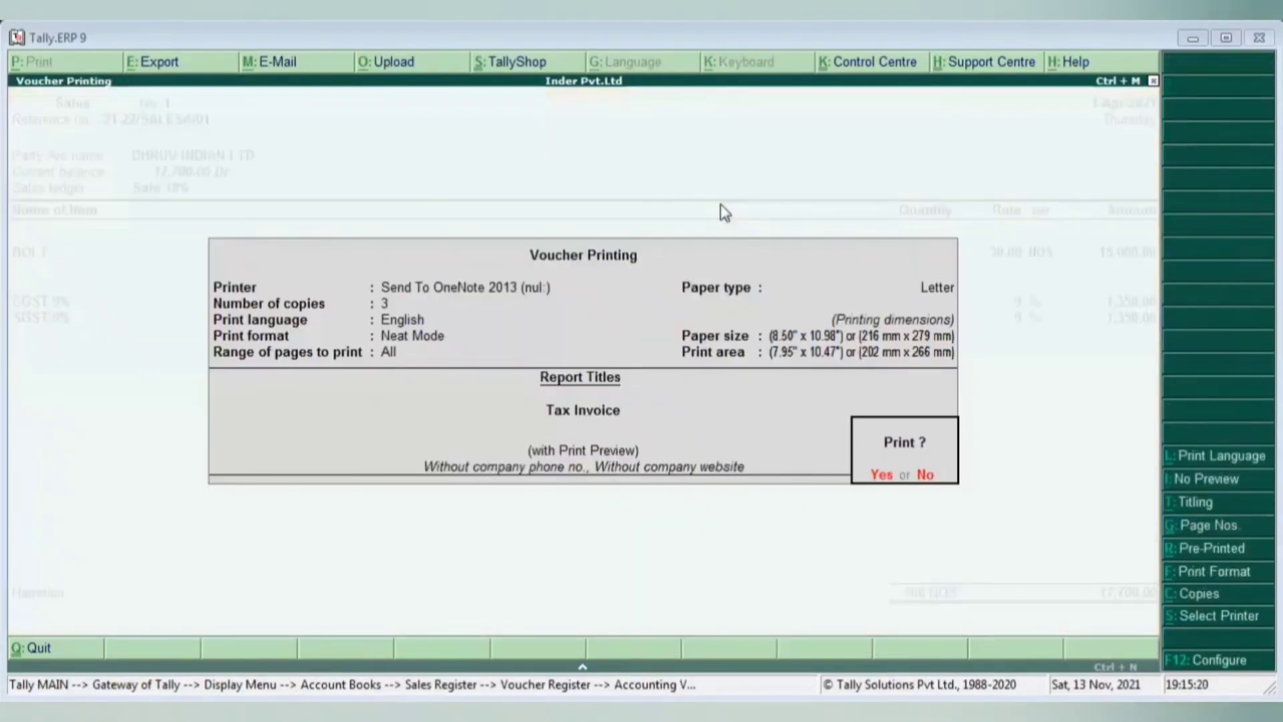
key(Return)
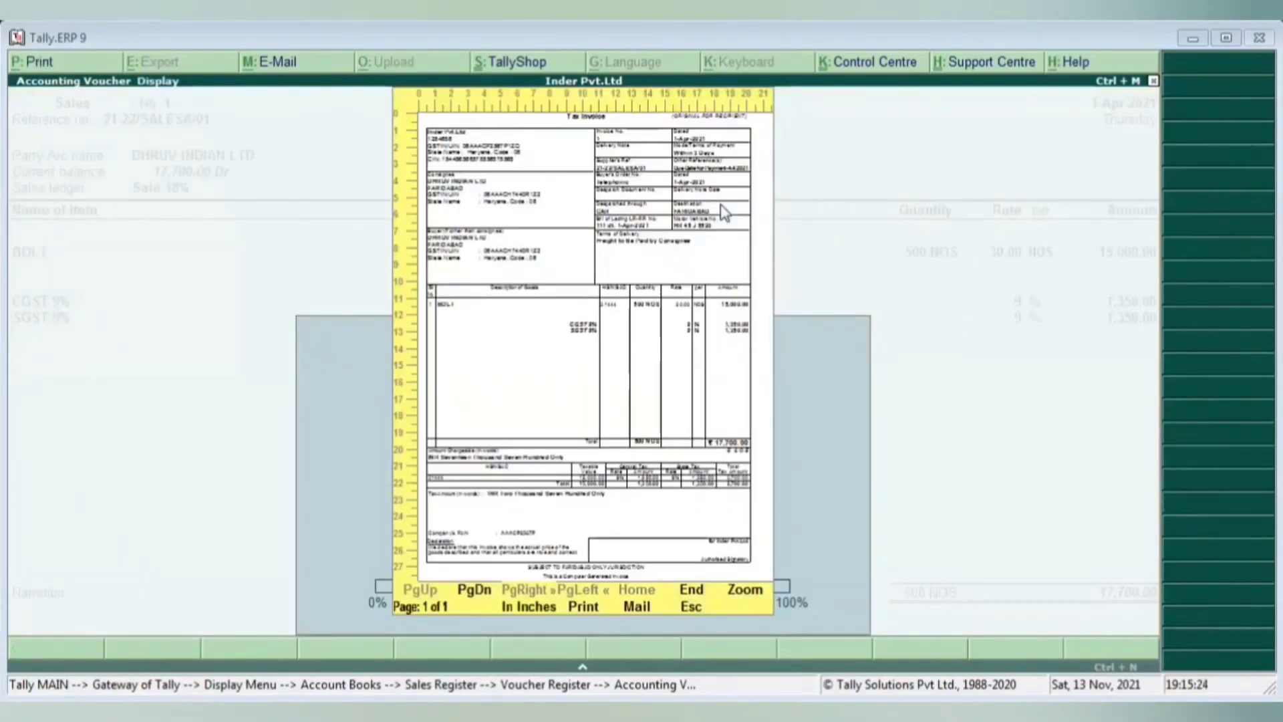
key(alt+z)
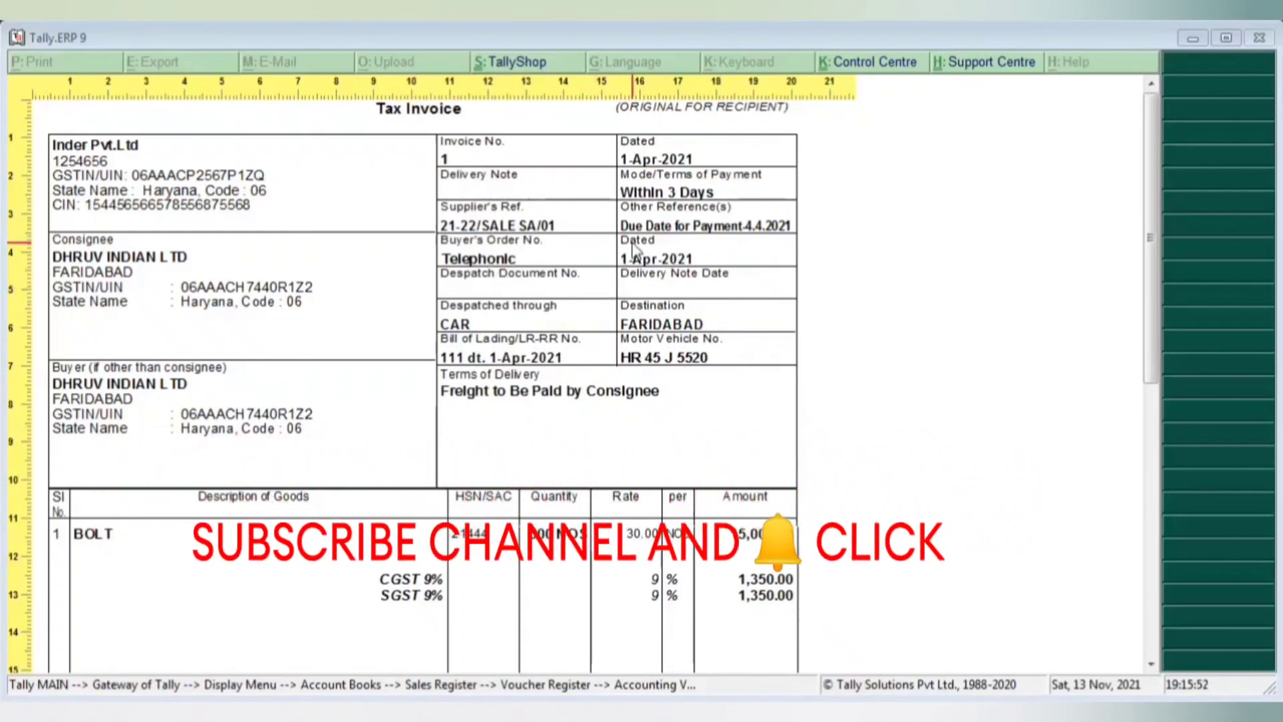
scroll(637, 251, down, 1)
scroll(637, 251, down, 5)
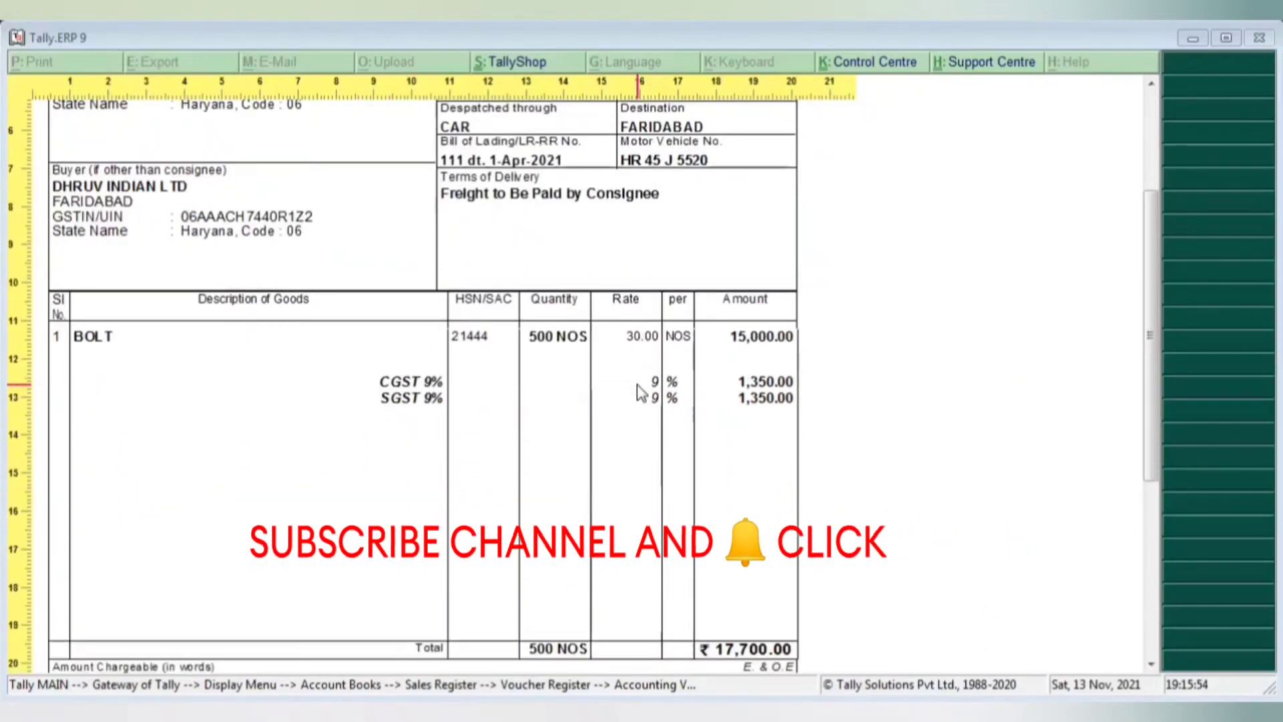
scroll(638, 391, up, 6)
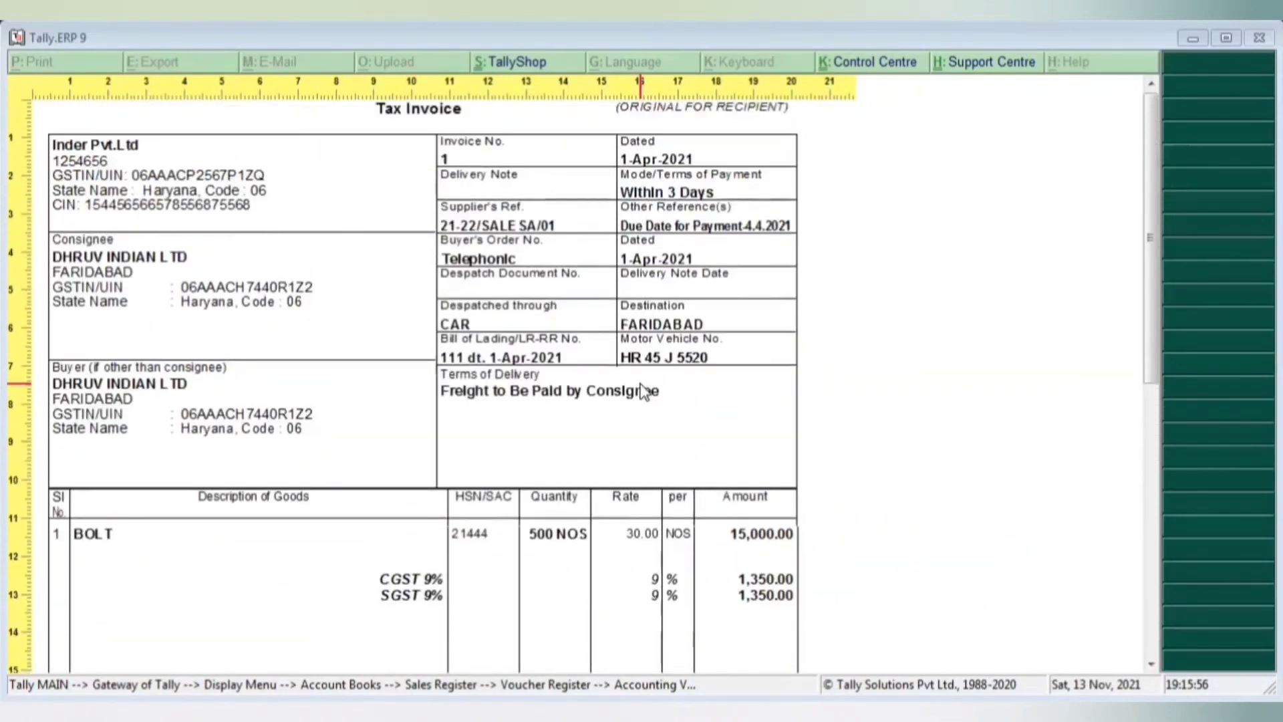
key(Escape)
key(Escape)
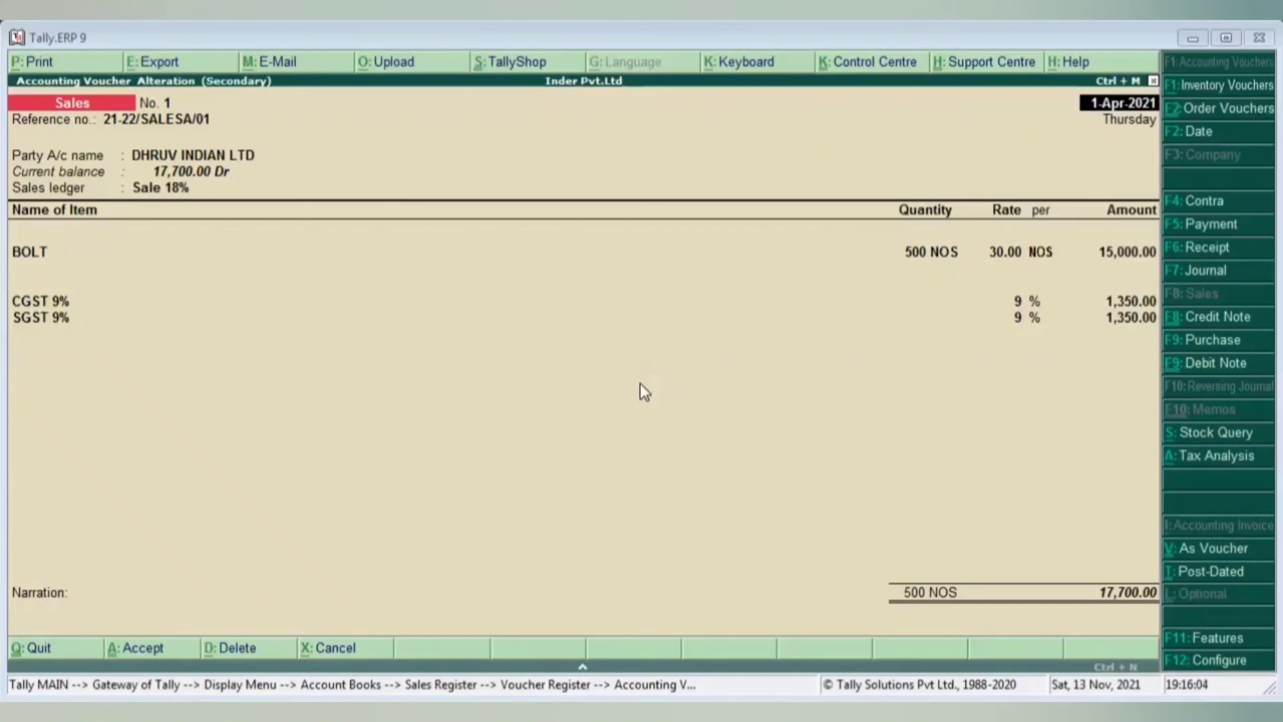
- Leave the saved voucher and reopen the DHRUV INDIAN LTD sales voucher for alteration
key(BackSpace)
key(Escape)
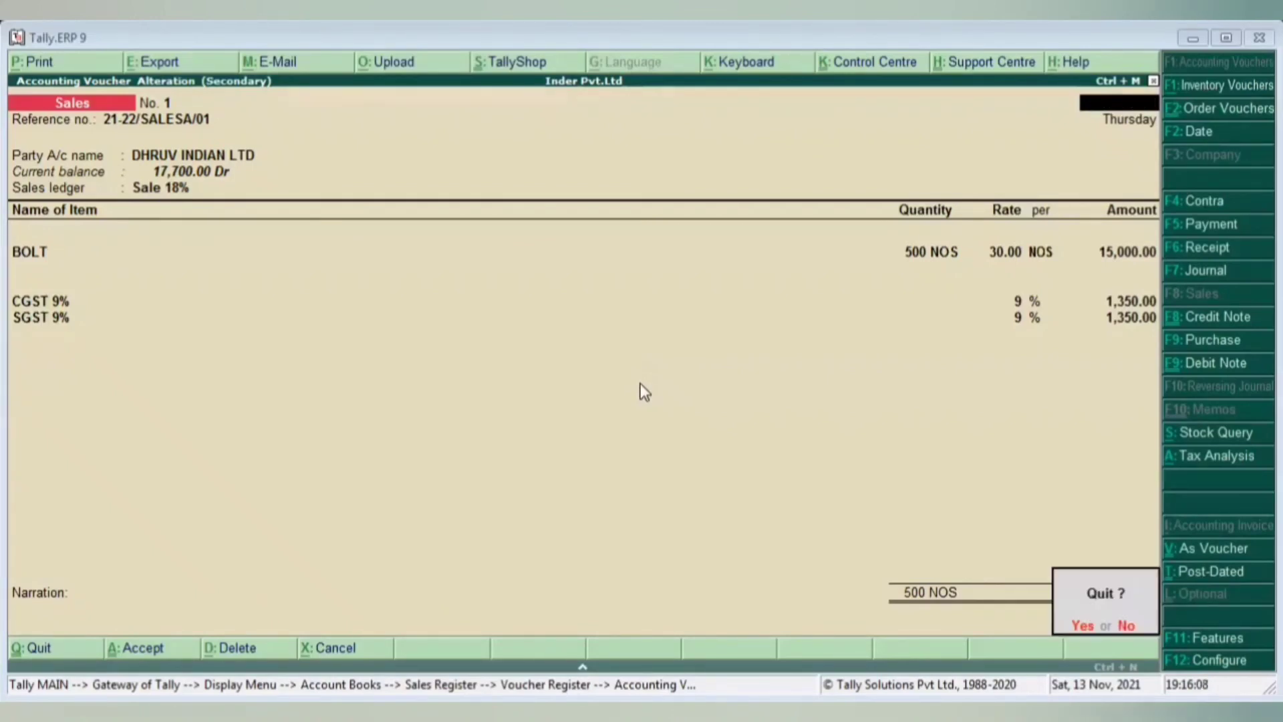
key(y)
key(Return)
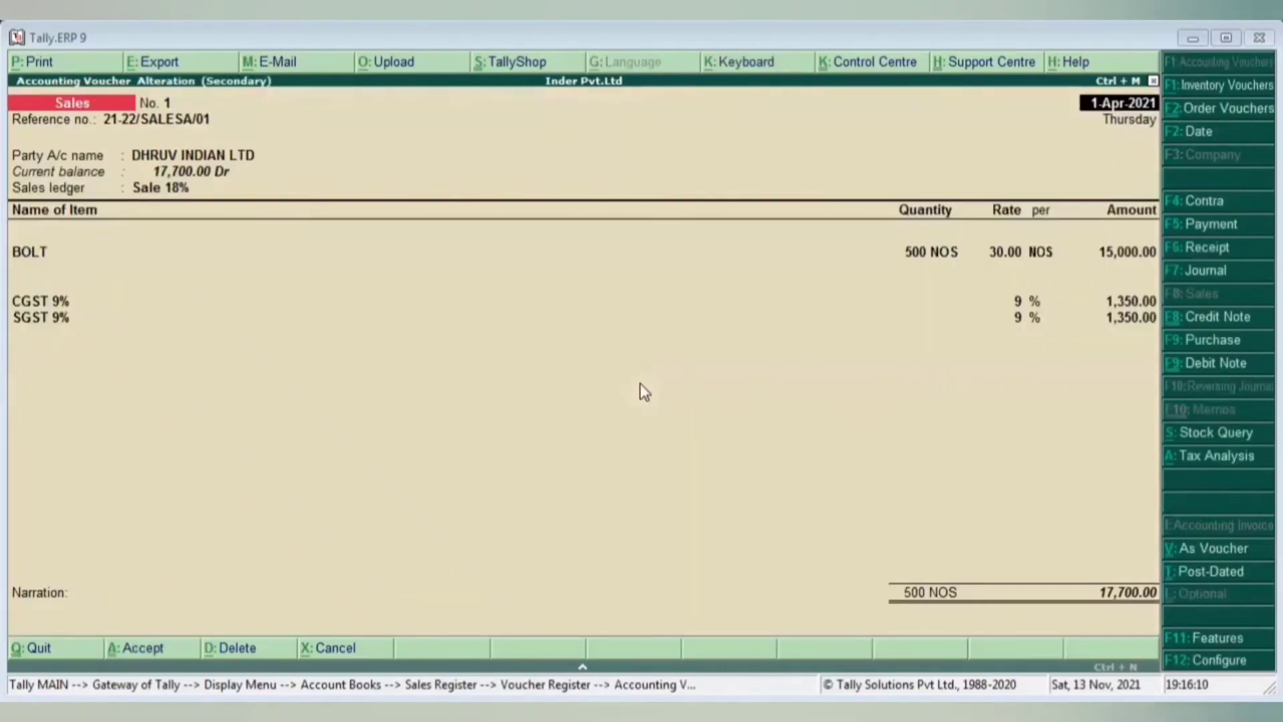
- Preview the DHRUV INDIAN LTD voucher as a Tax Invoice and send it to print
key(alt+p)
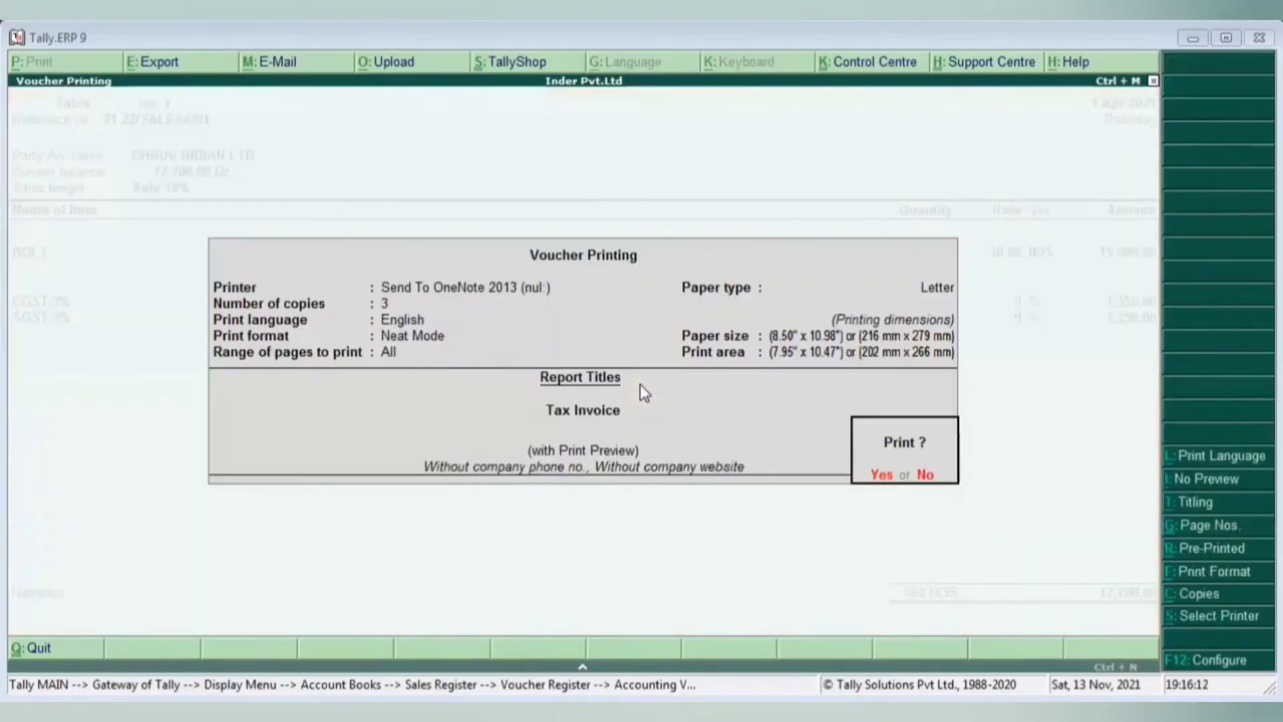
key(Return)
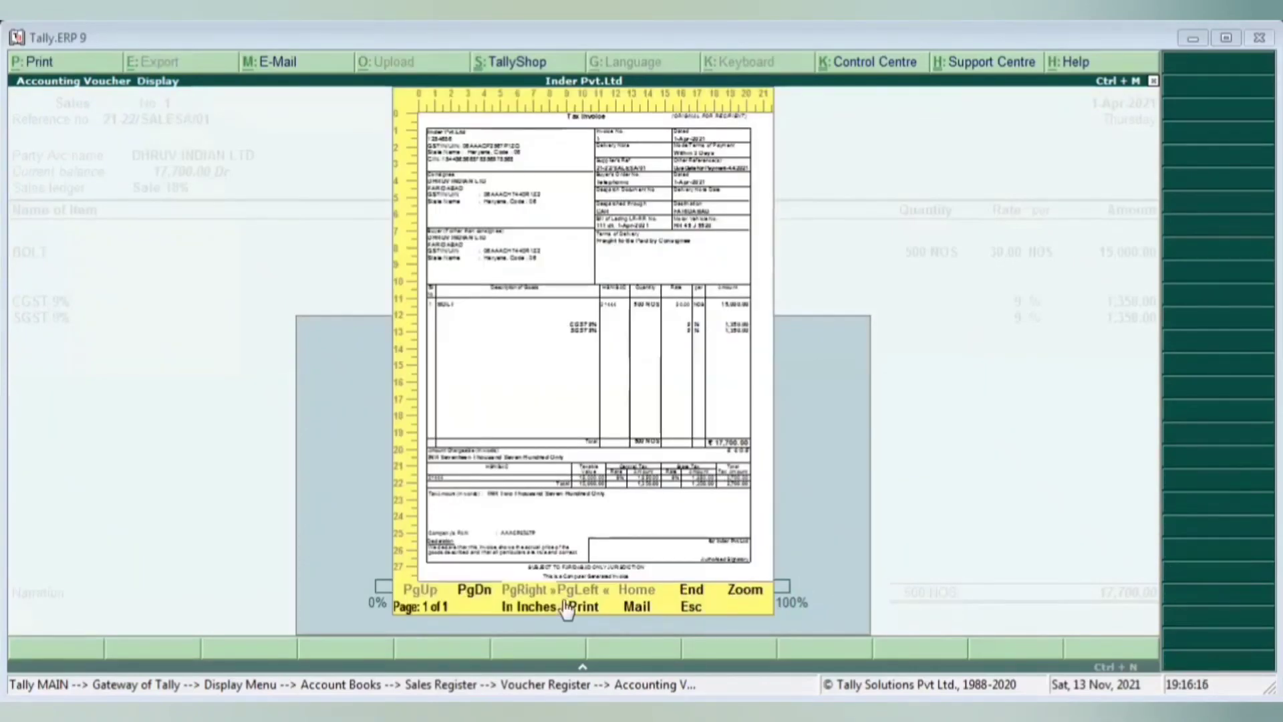
click(563, 599)
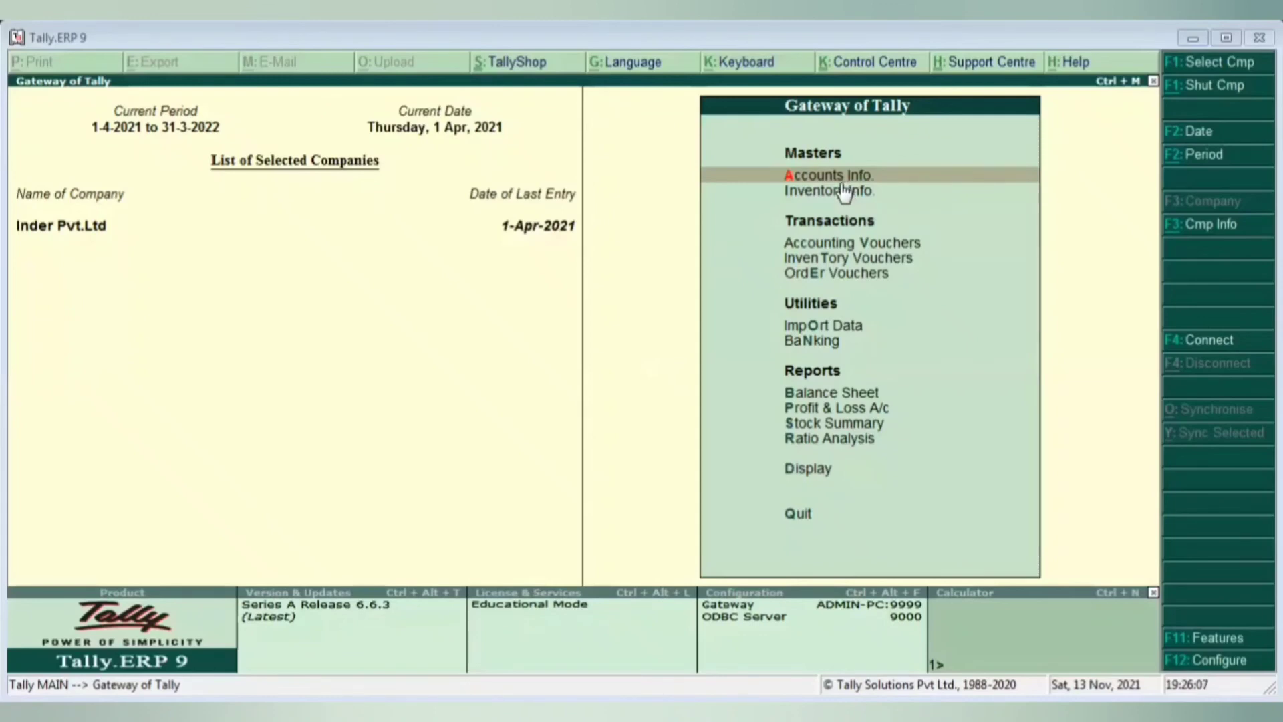
key(Down)
key(Down)
key(Down)
key(Down)
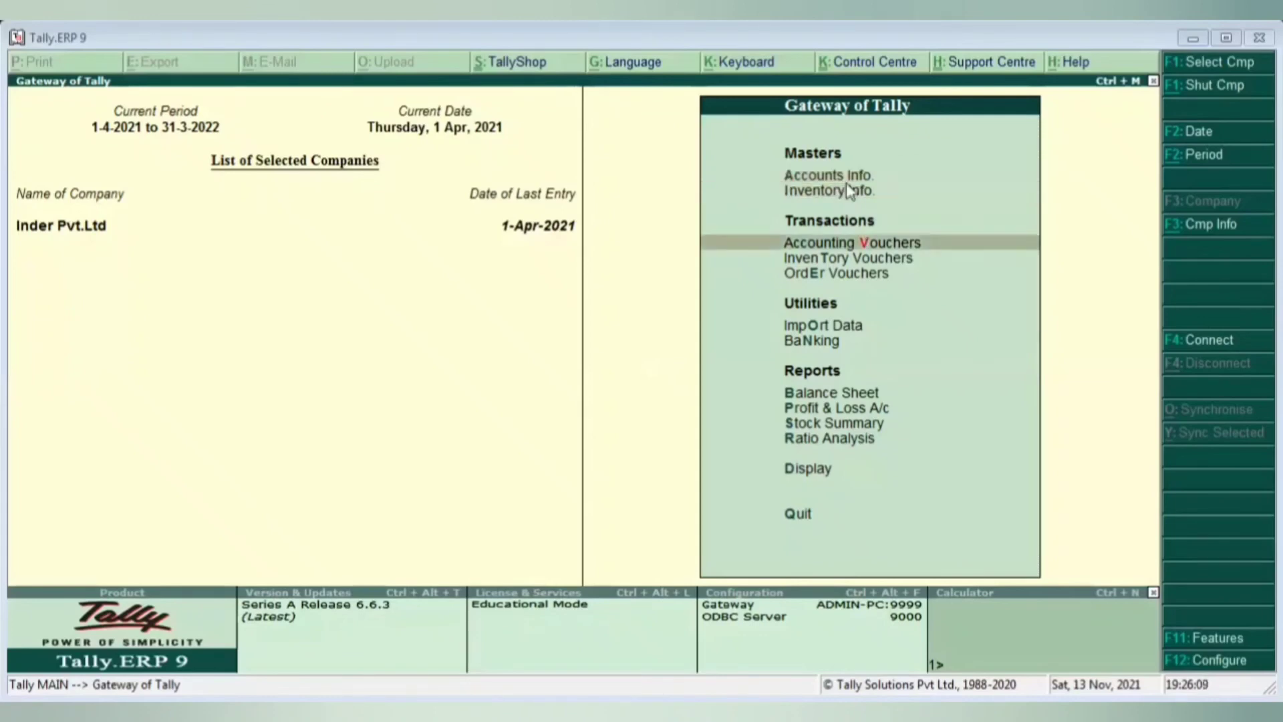
key(Down)
key(Down)
key(Down)
key(Down)
key(Down)
key(Up)
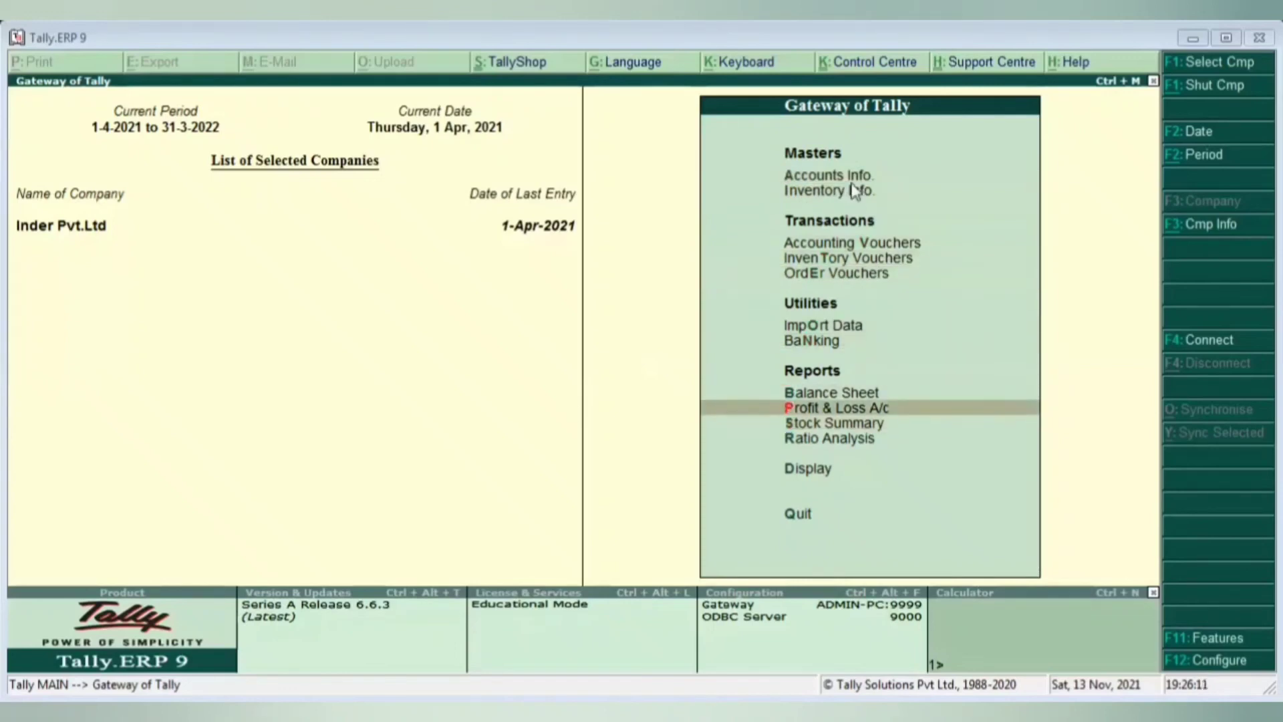
key(Down)
key(Up)
key(Down)
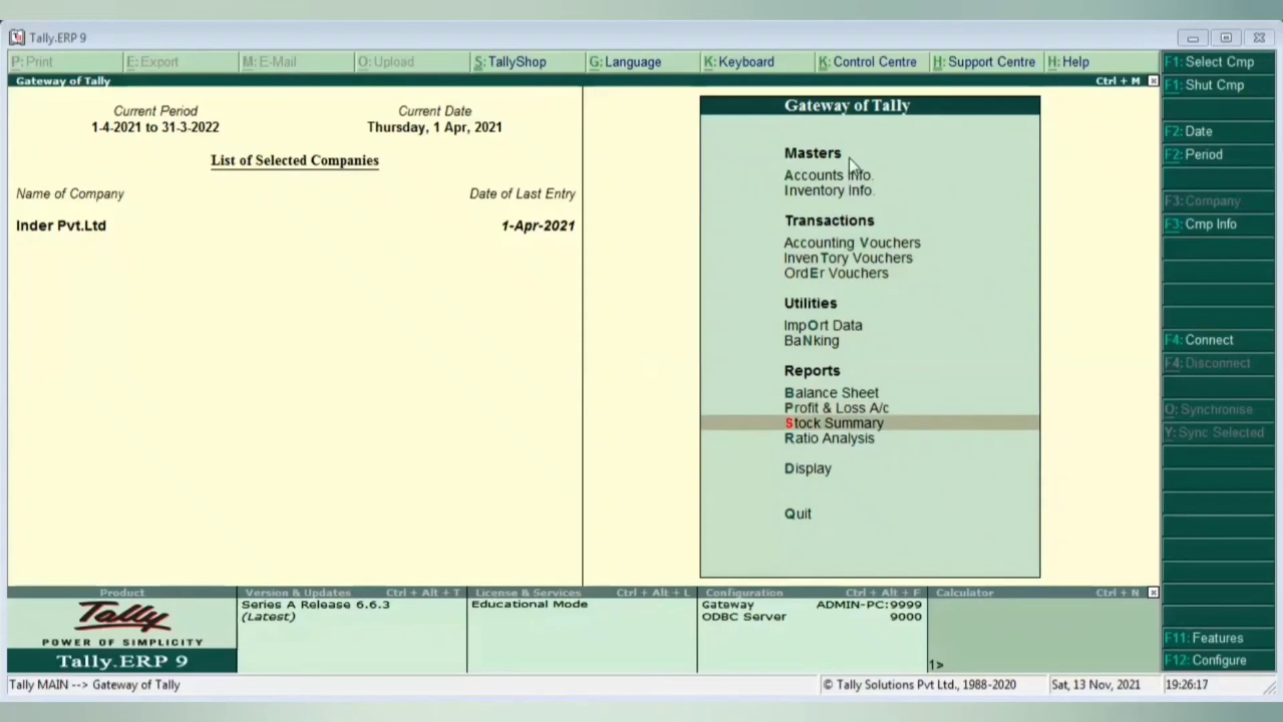
key(Return)
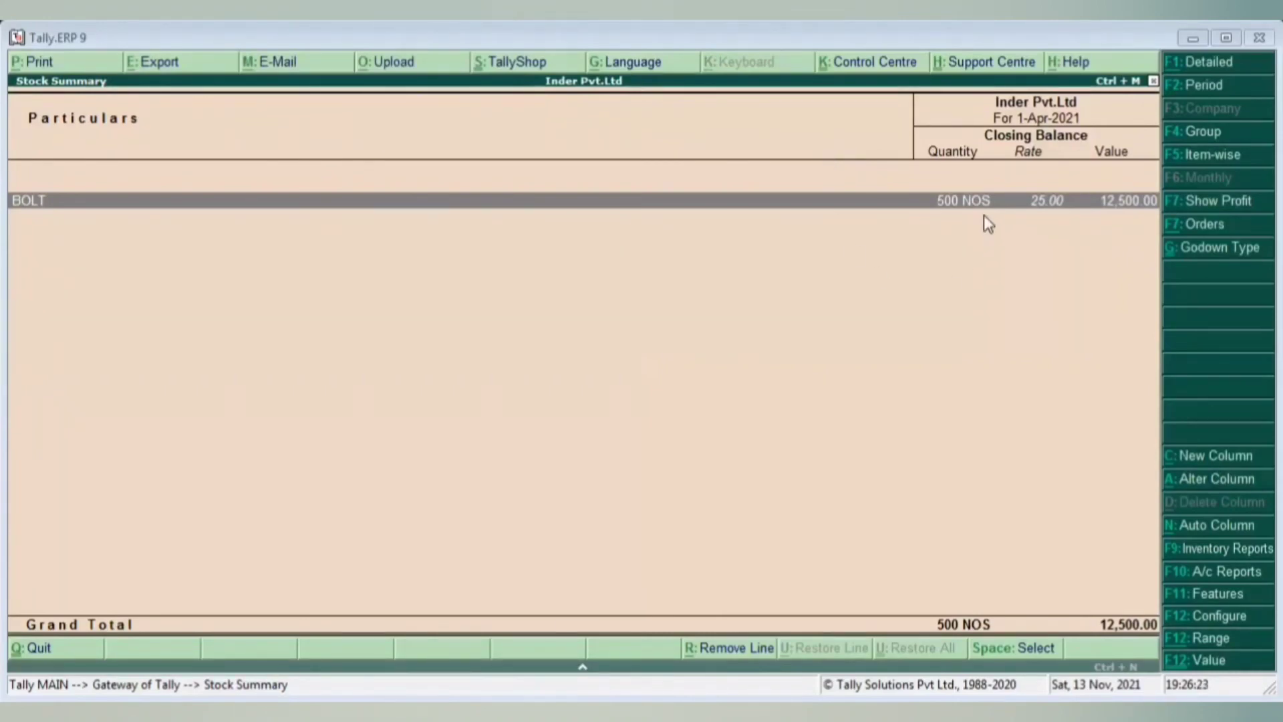
key(Return)
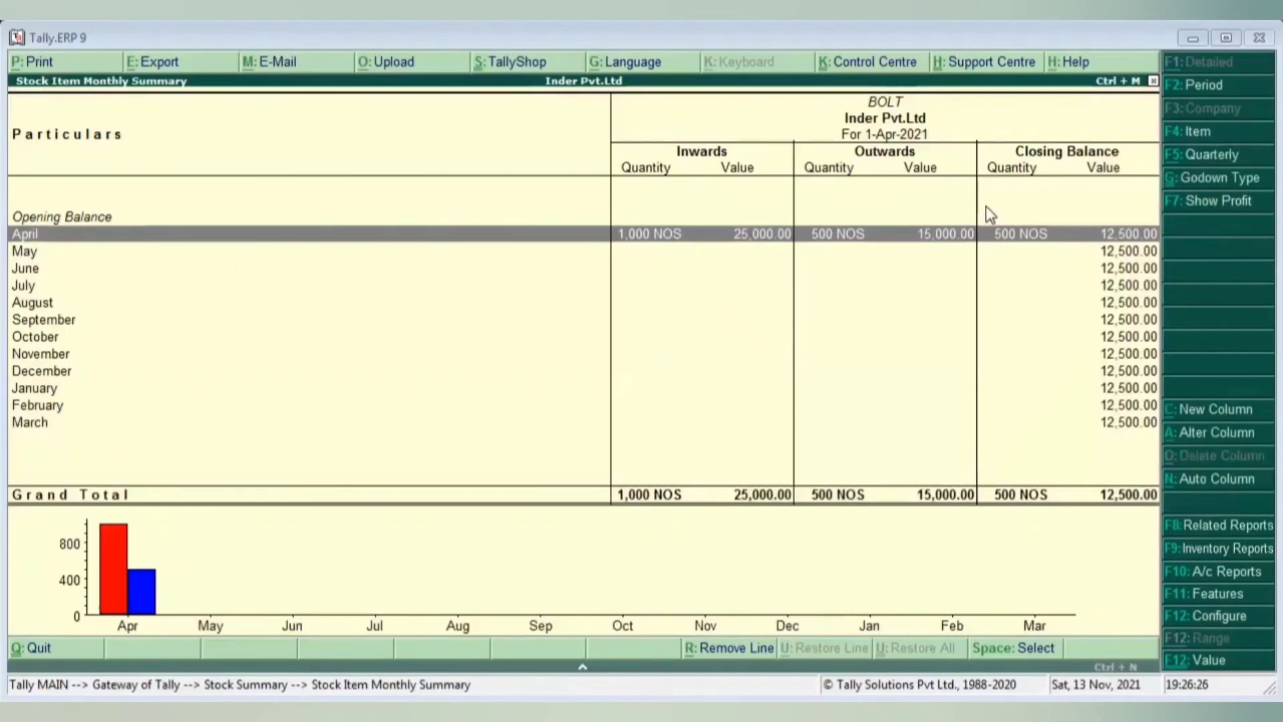
key(Return)
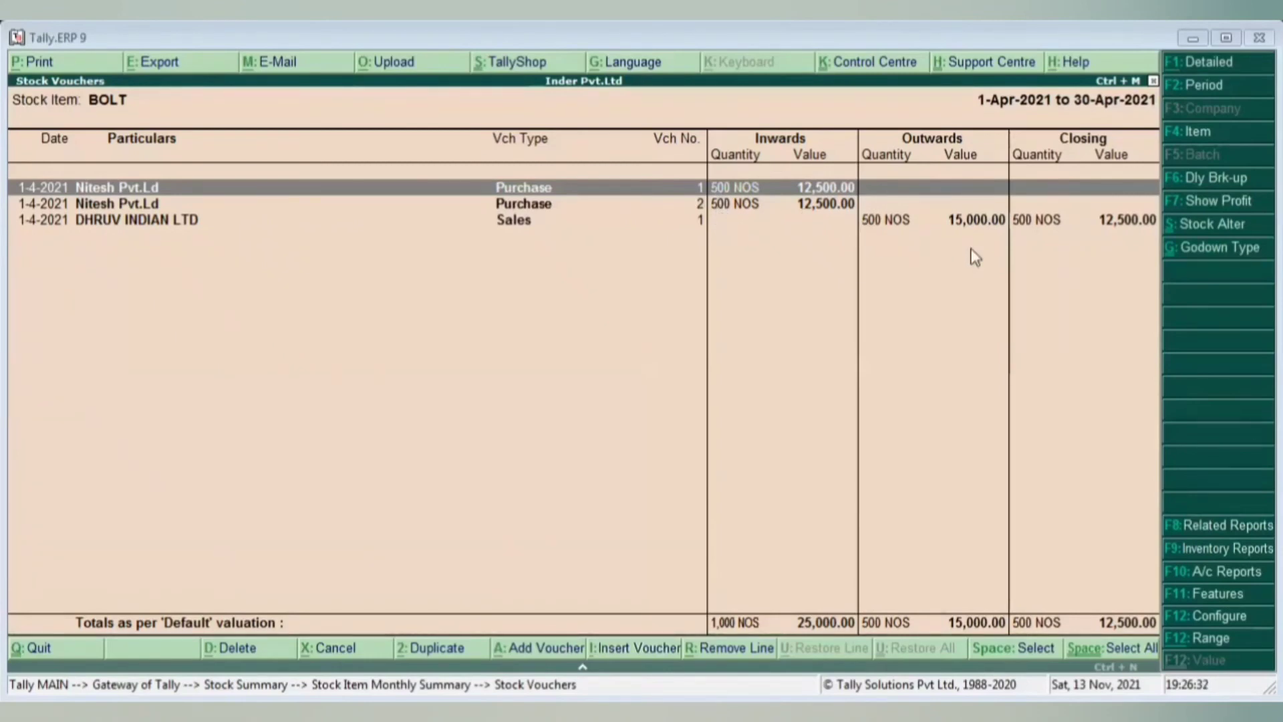
key(Escape)
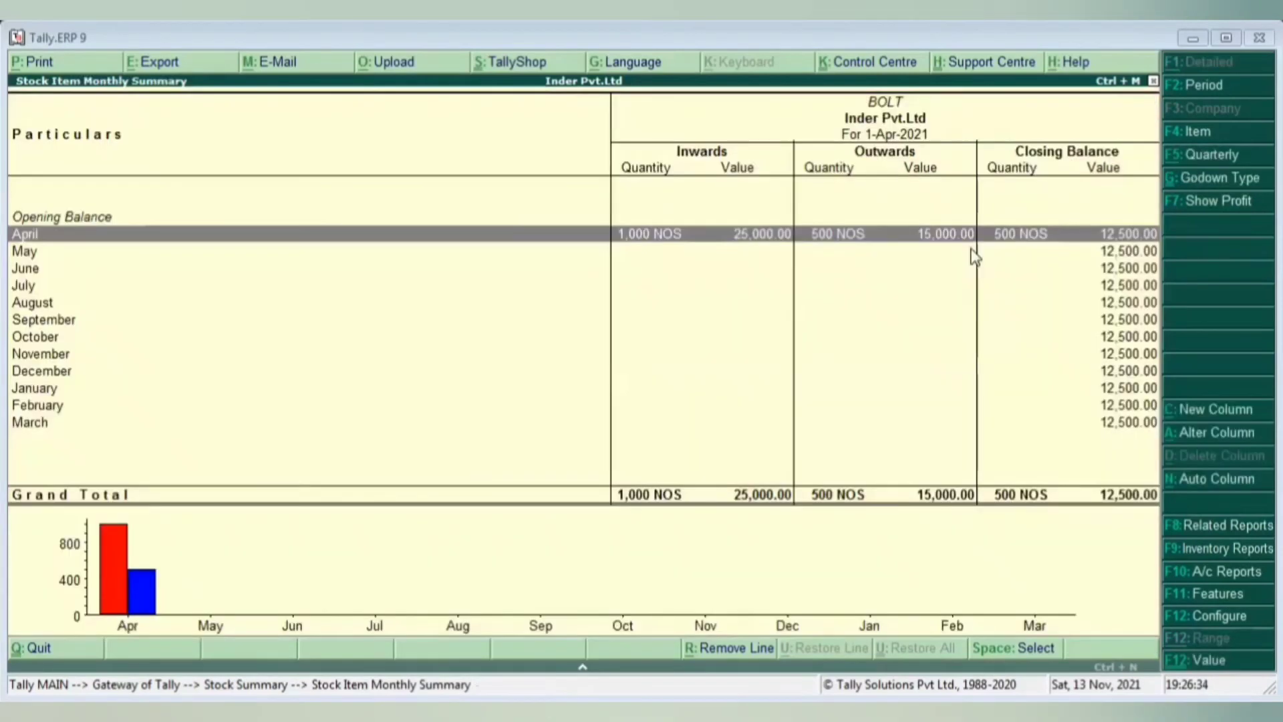
key(Escape)
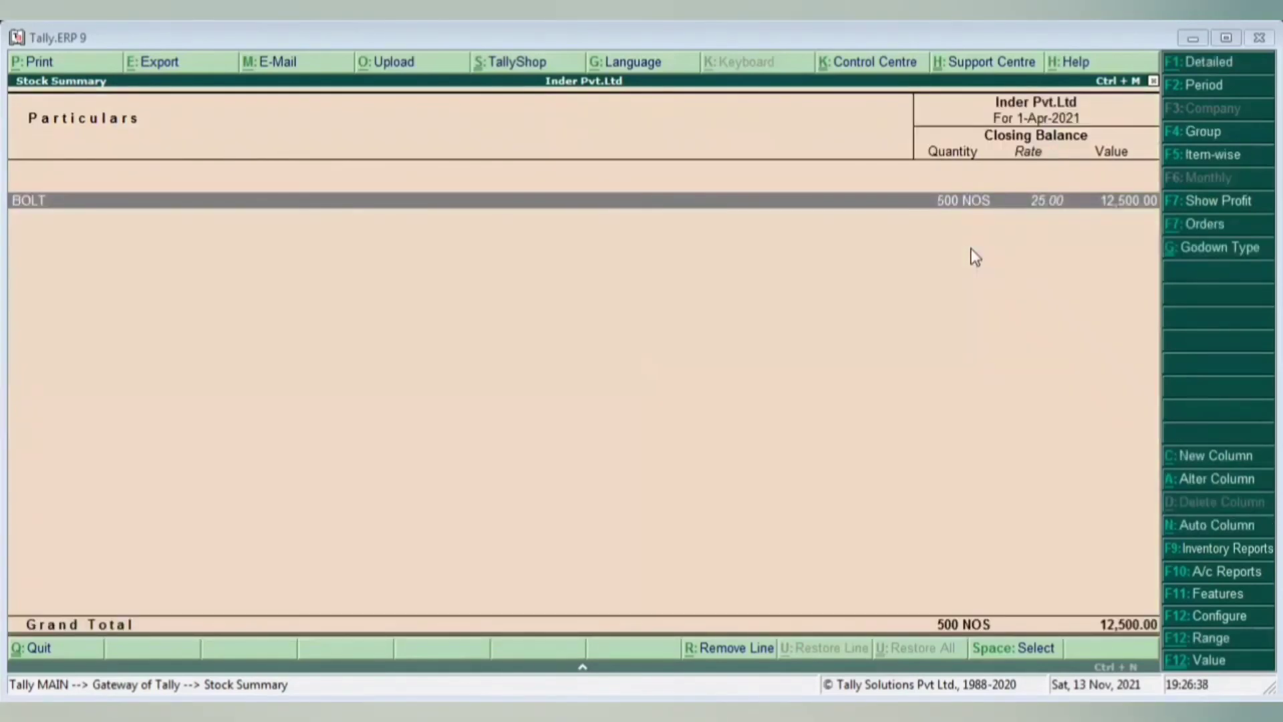
key(Escape)
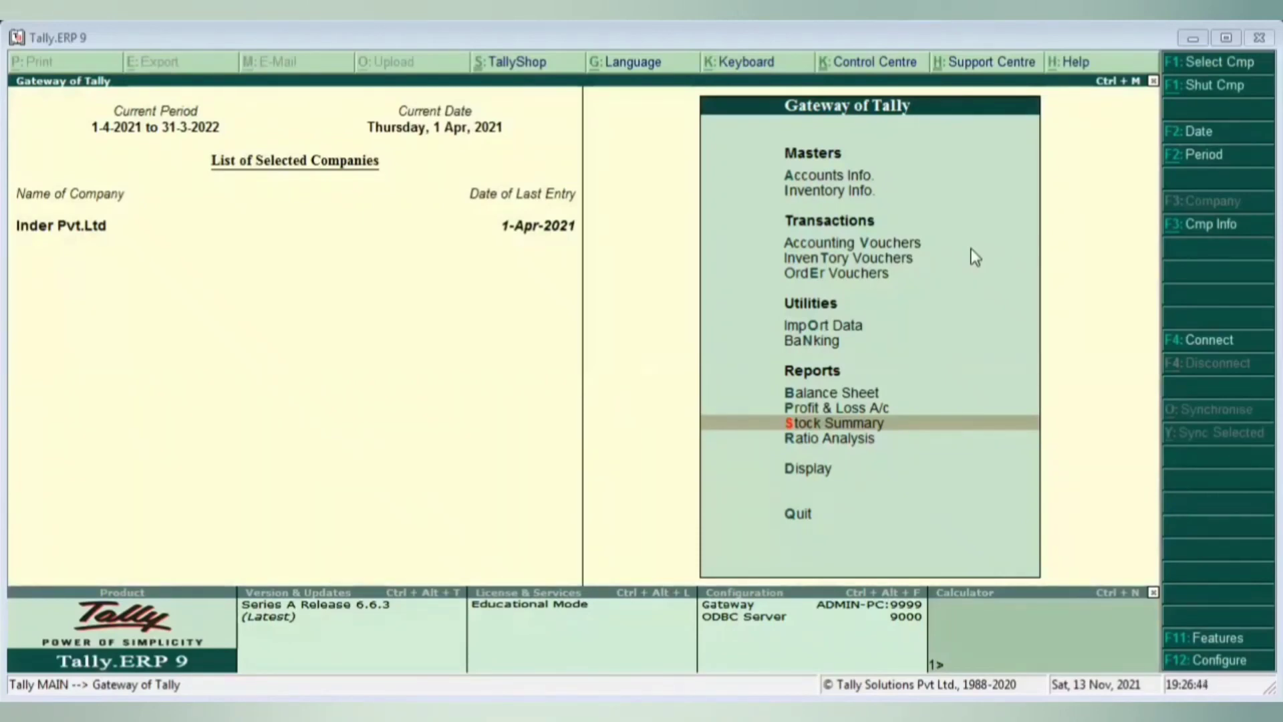
- Open the Balance Sheet, then drill through Profit & Loss A/c and Closing Stock to BOLT's monthly summary
key(b)
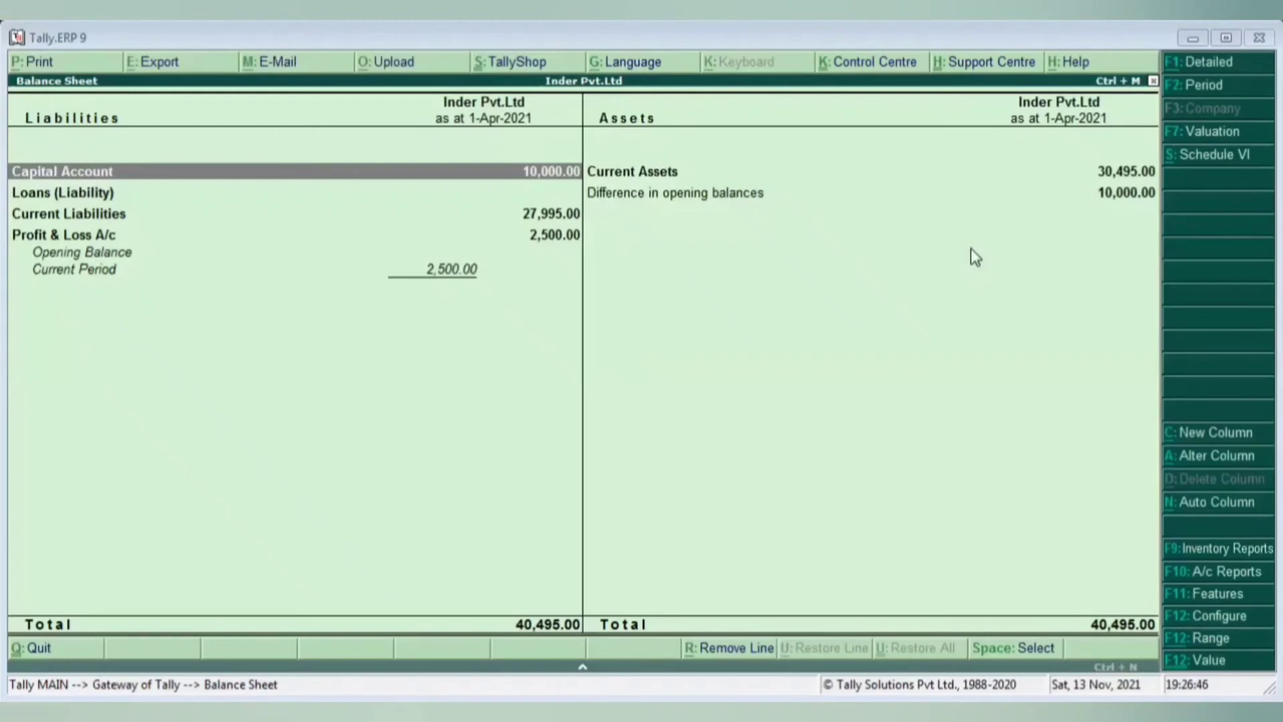
key(Down)
key(Down)
key(Down)
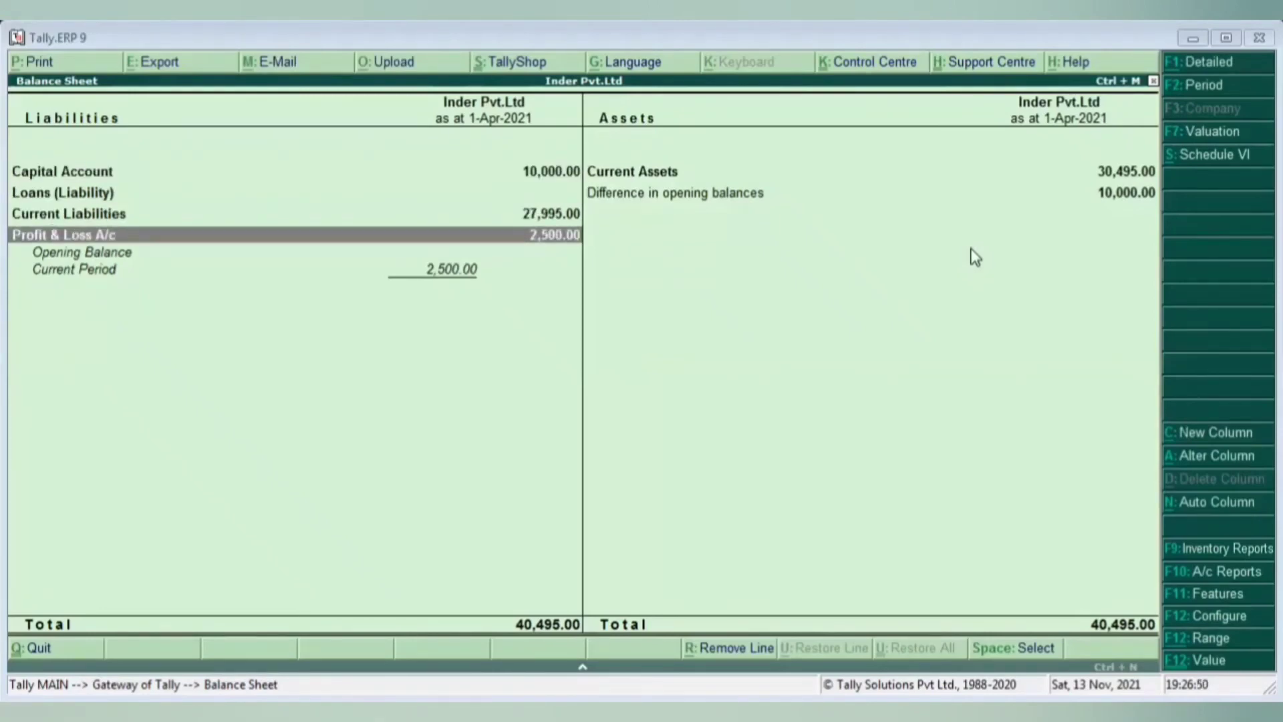
key(Return)
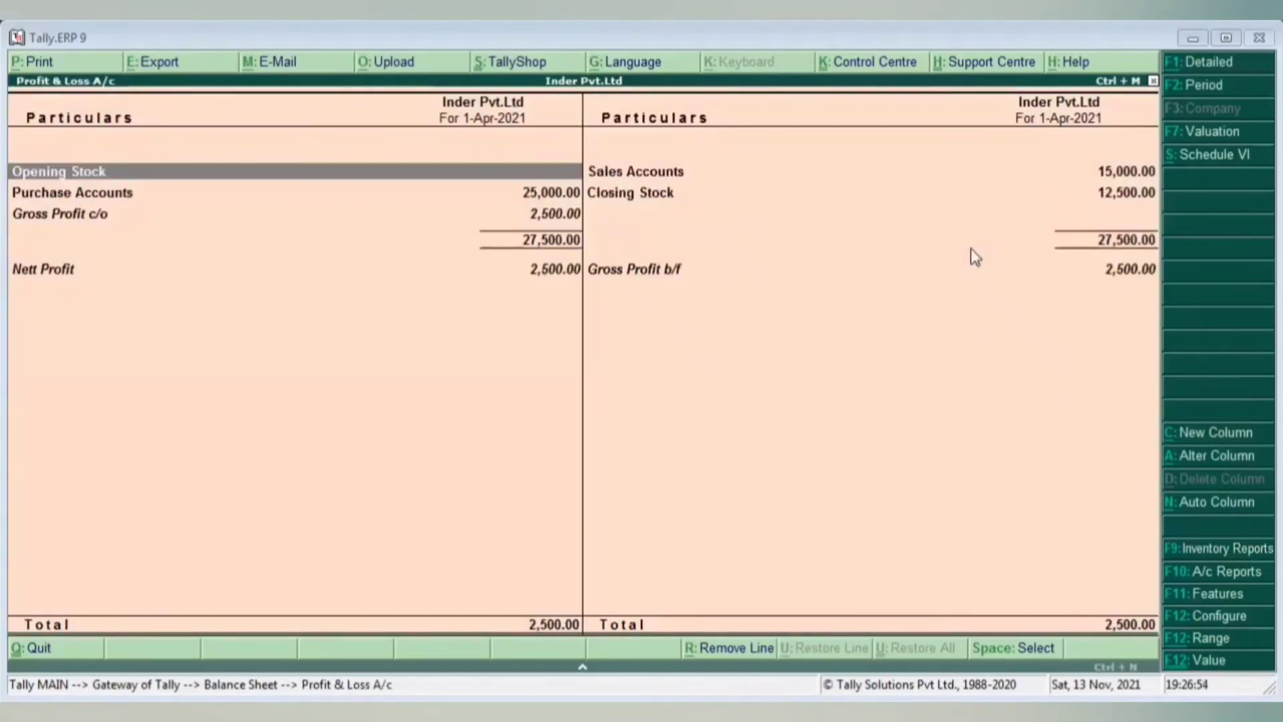
key(Right)
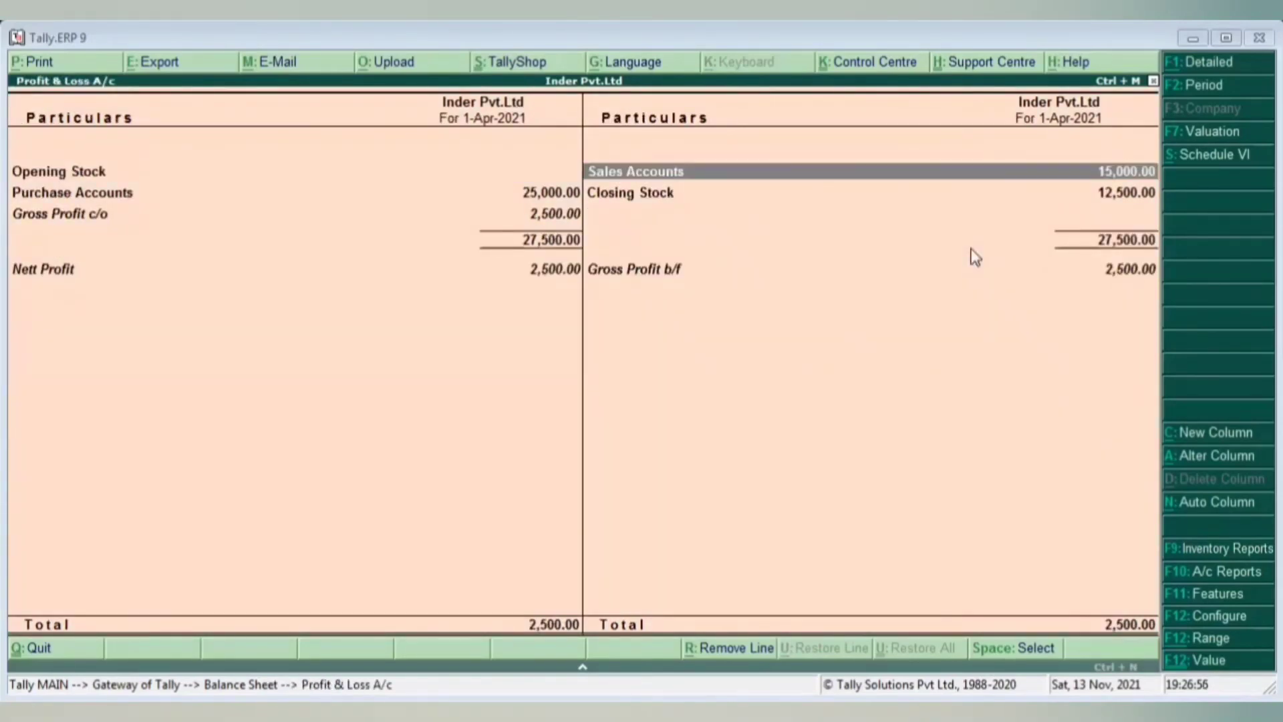
key(Down)
key(Return)
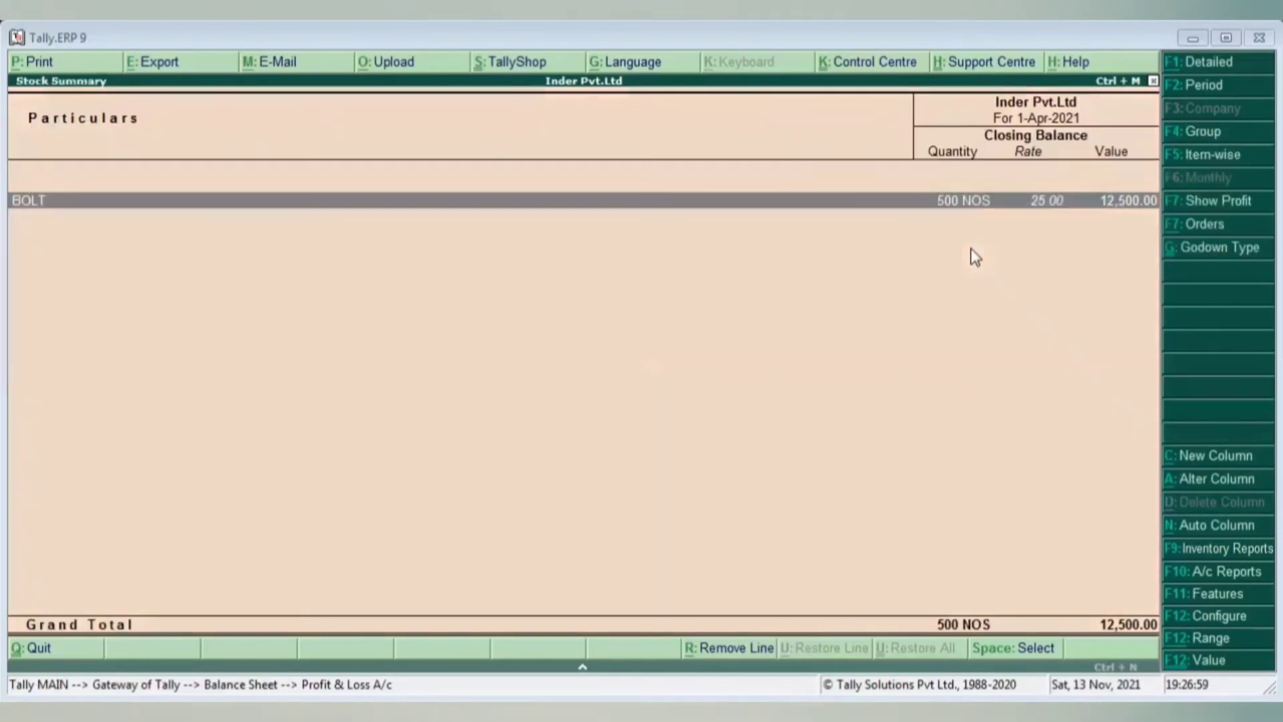
key(Return)
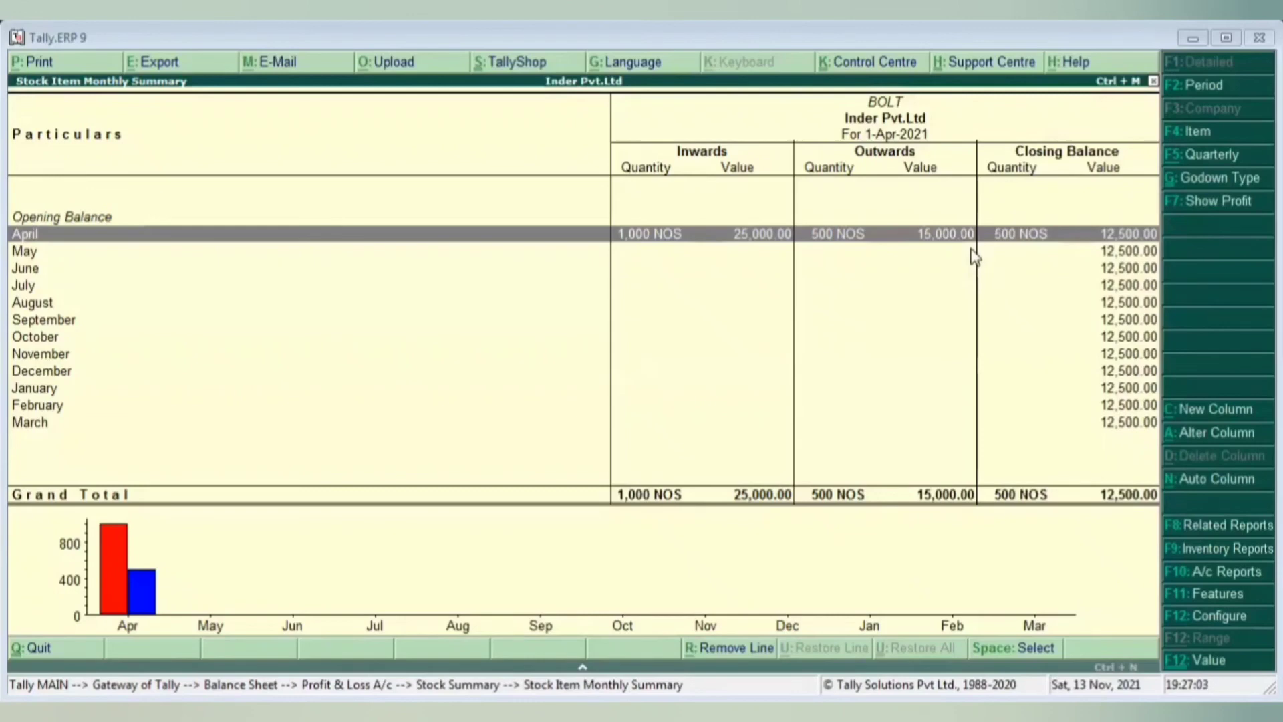
- Back out of the stock, Profit & Loss and Balance Sheet reports until the Quit? prompt appears
key(Escape)
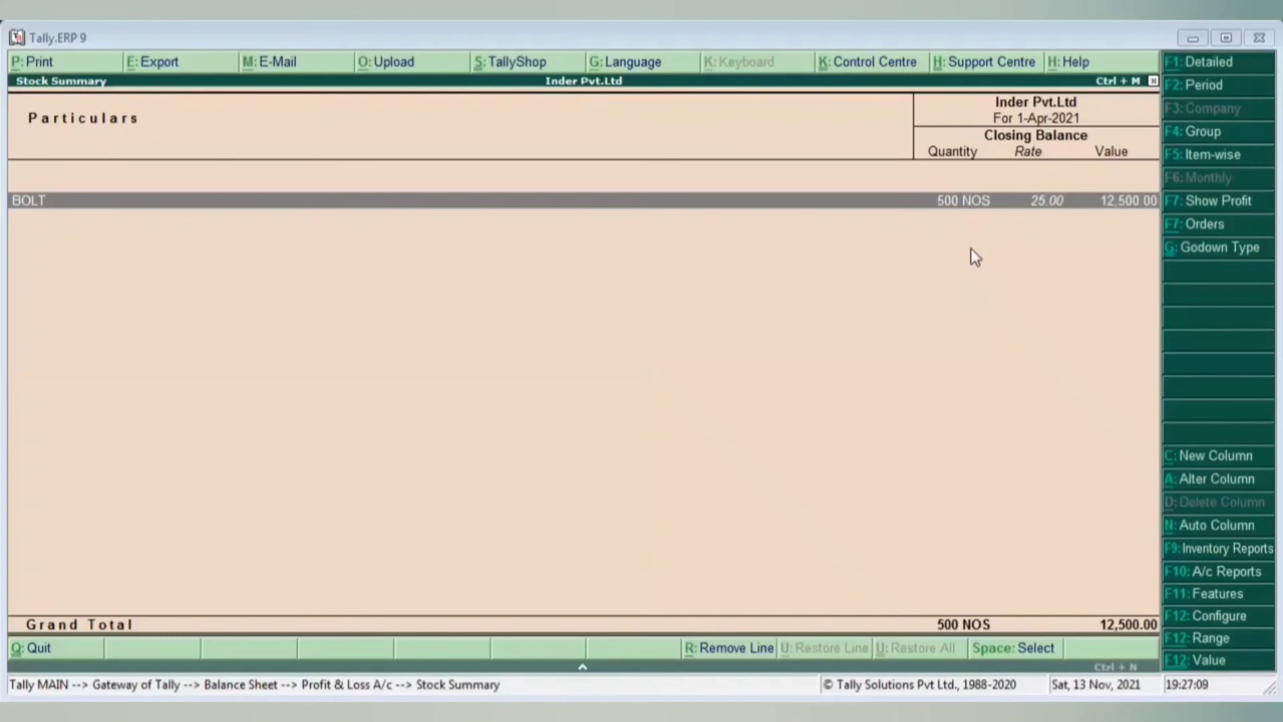
key(Escape)
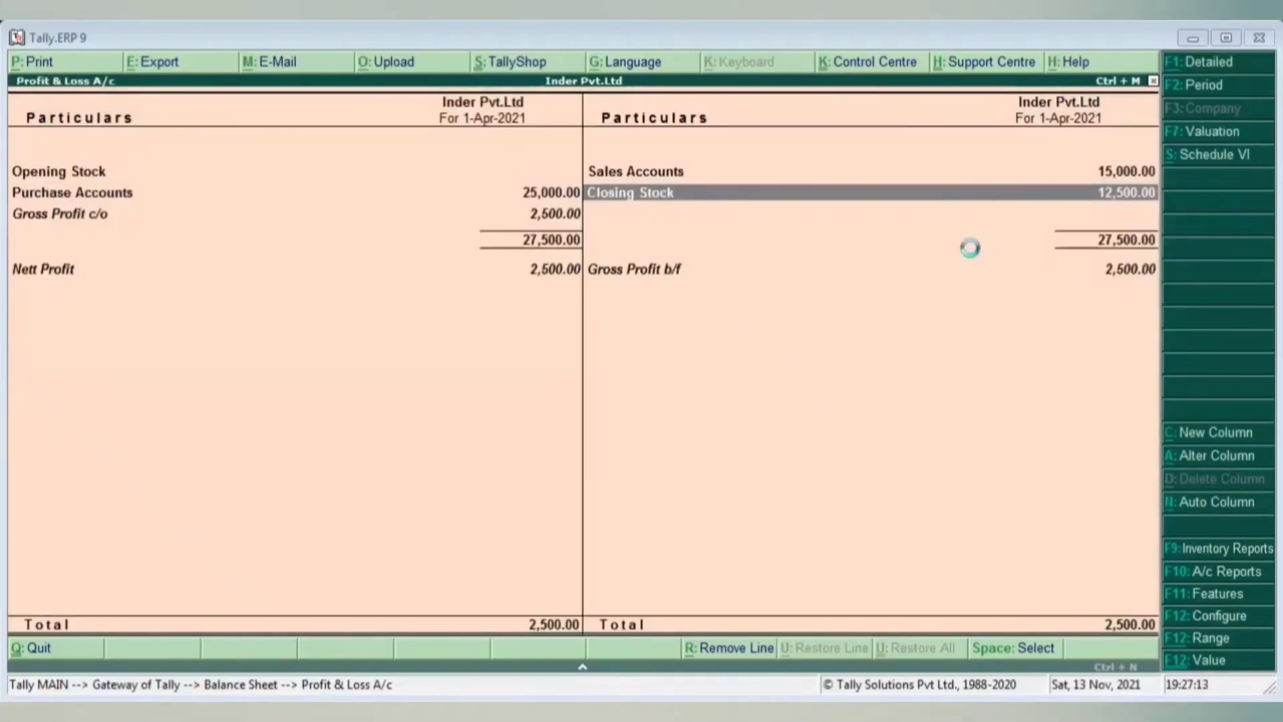
key(Escape)
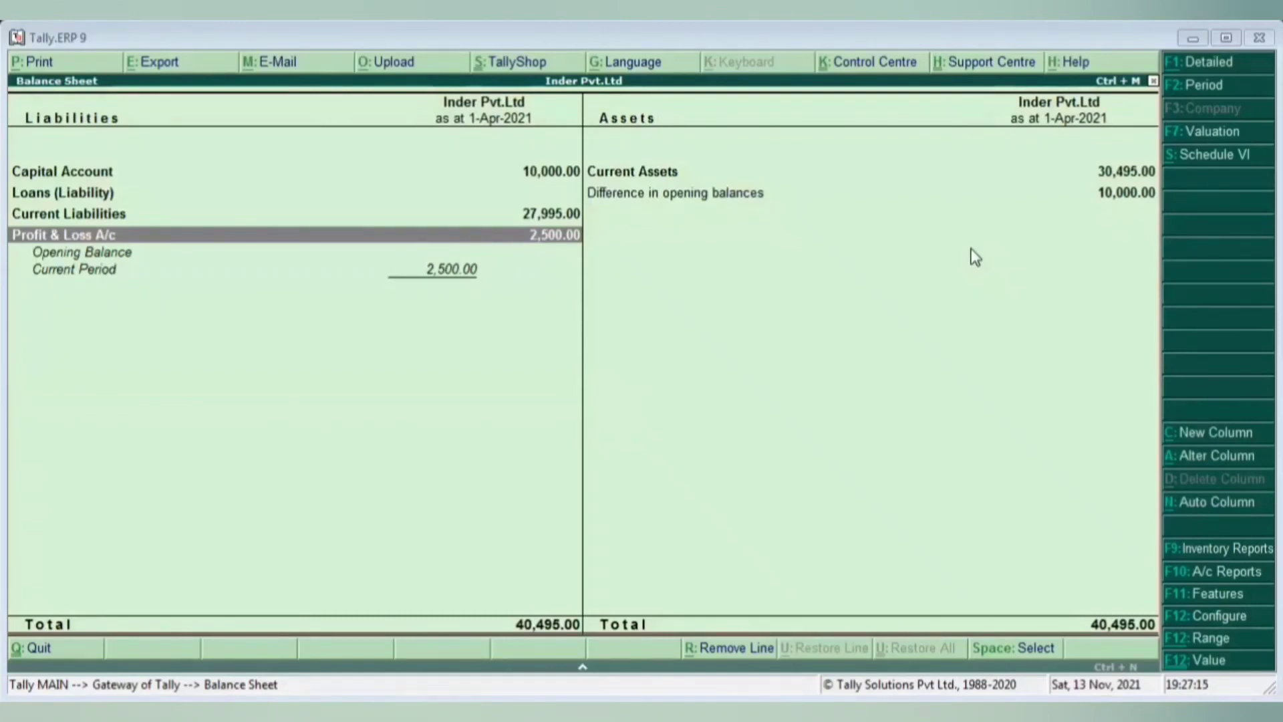
key(Escape)
key(Escape)
key(Escape)
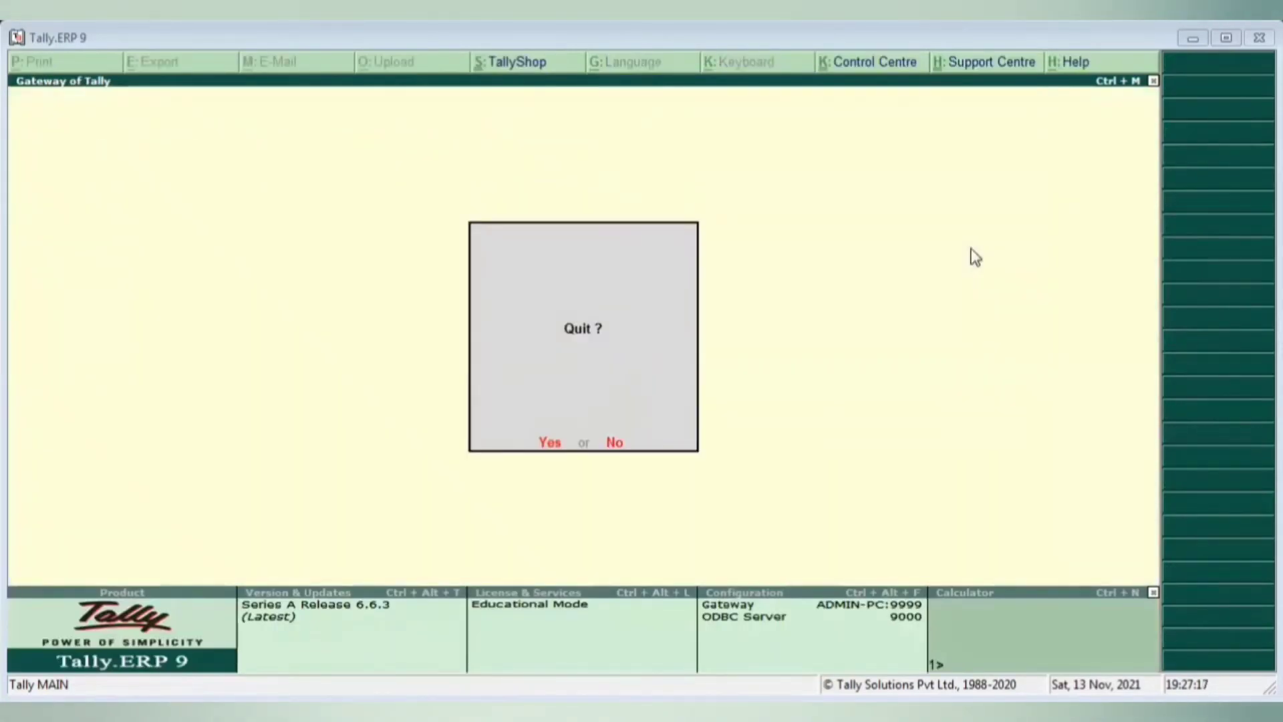
- Answer No to Quit? and move between Accounts Info and Inventory Info on the Gateway menu
key(n)
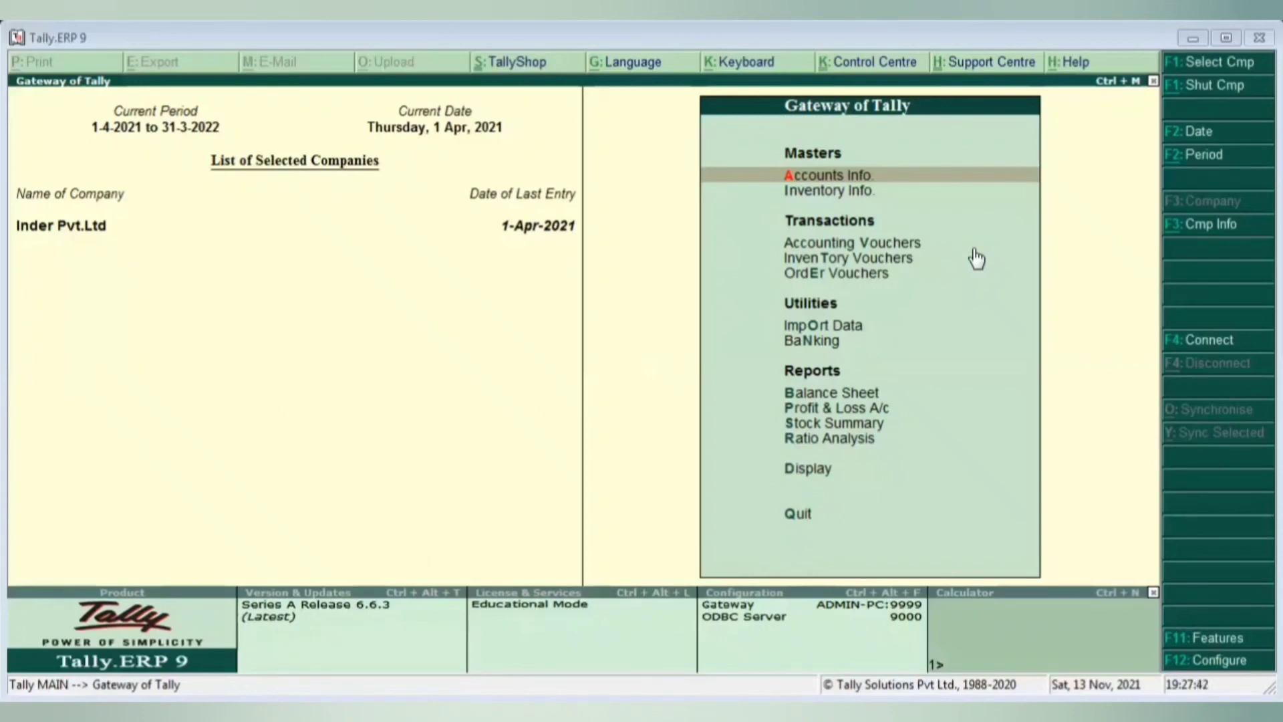
key(Down)
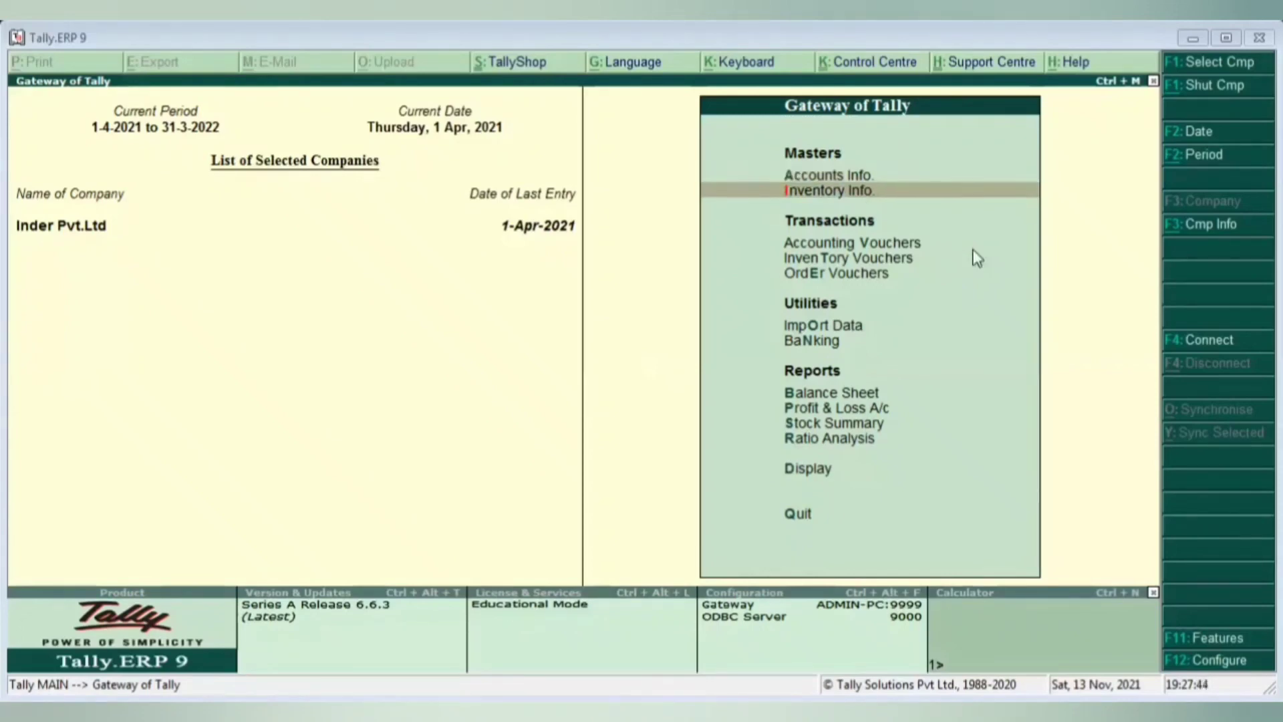
key(Up)
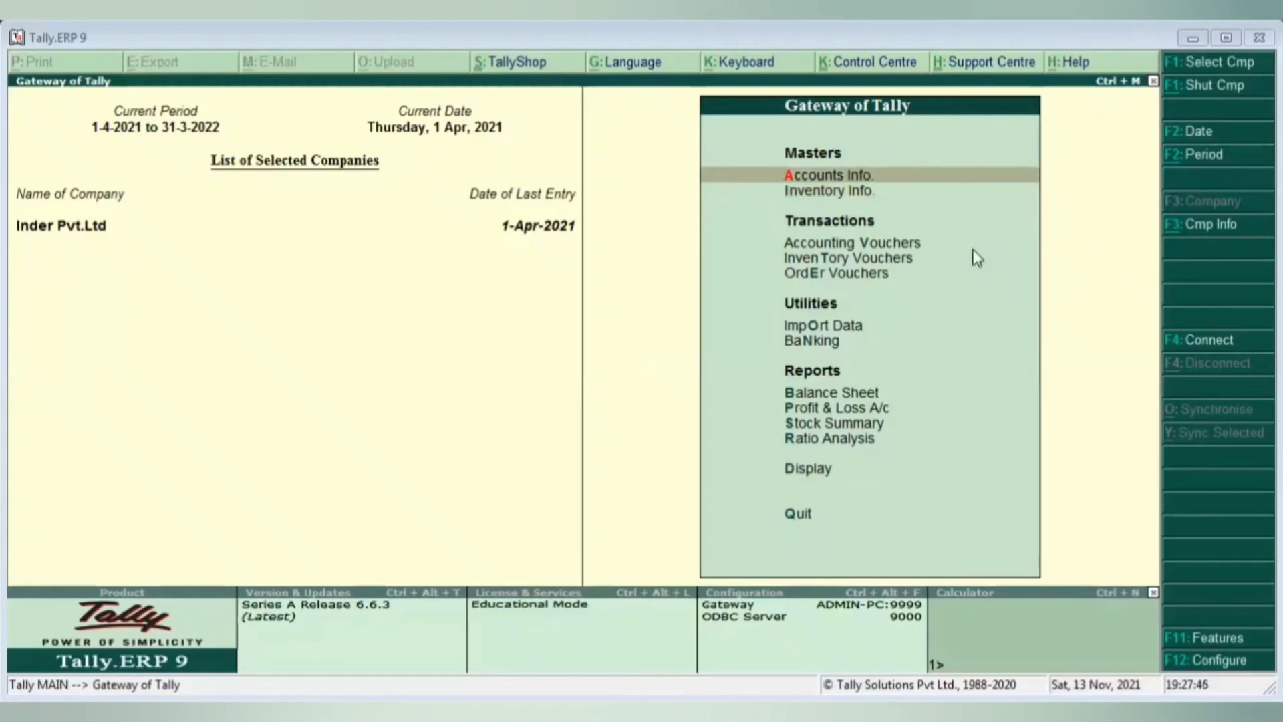
key(Down)
key(Up)
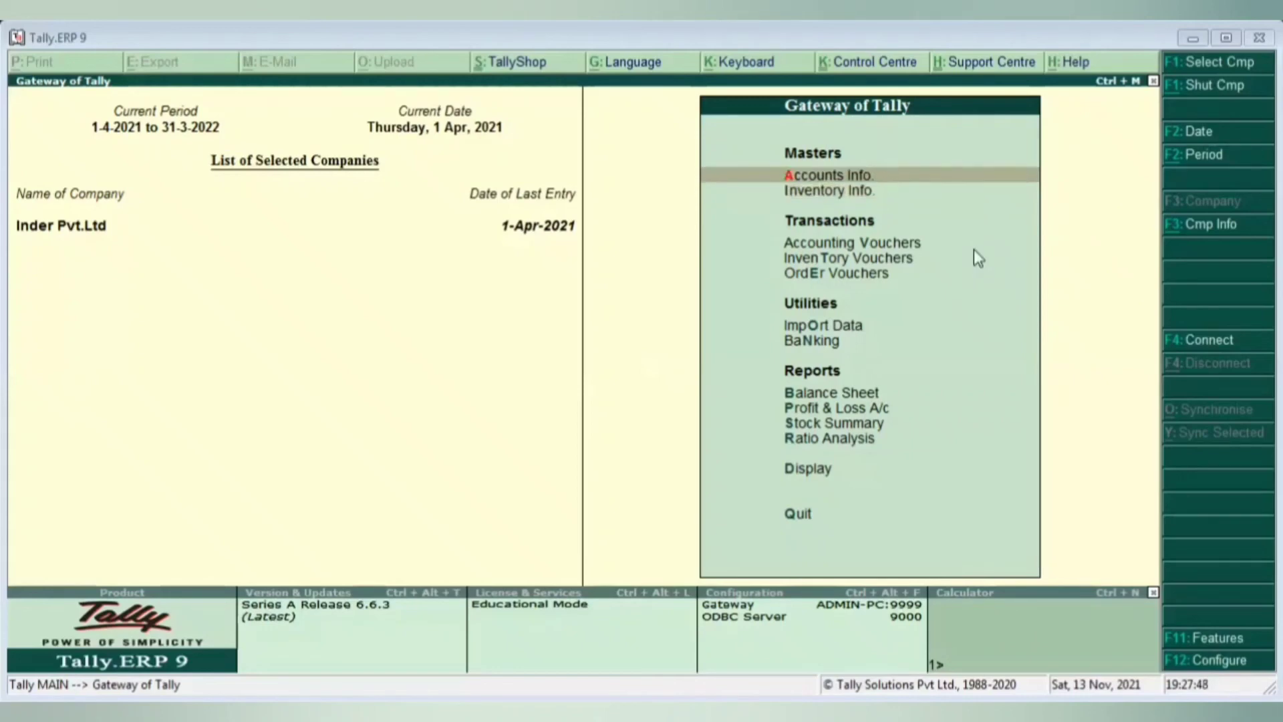